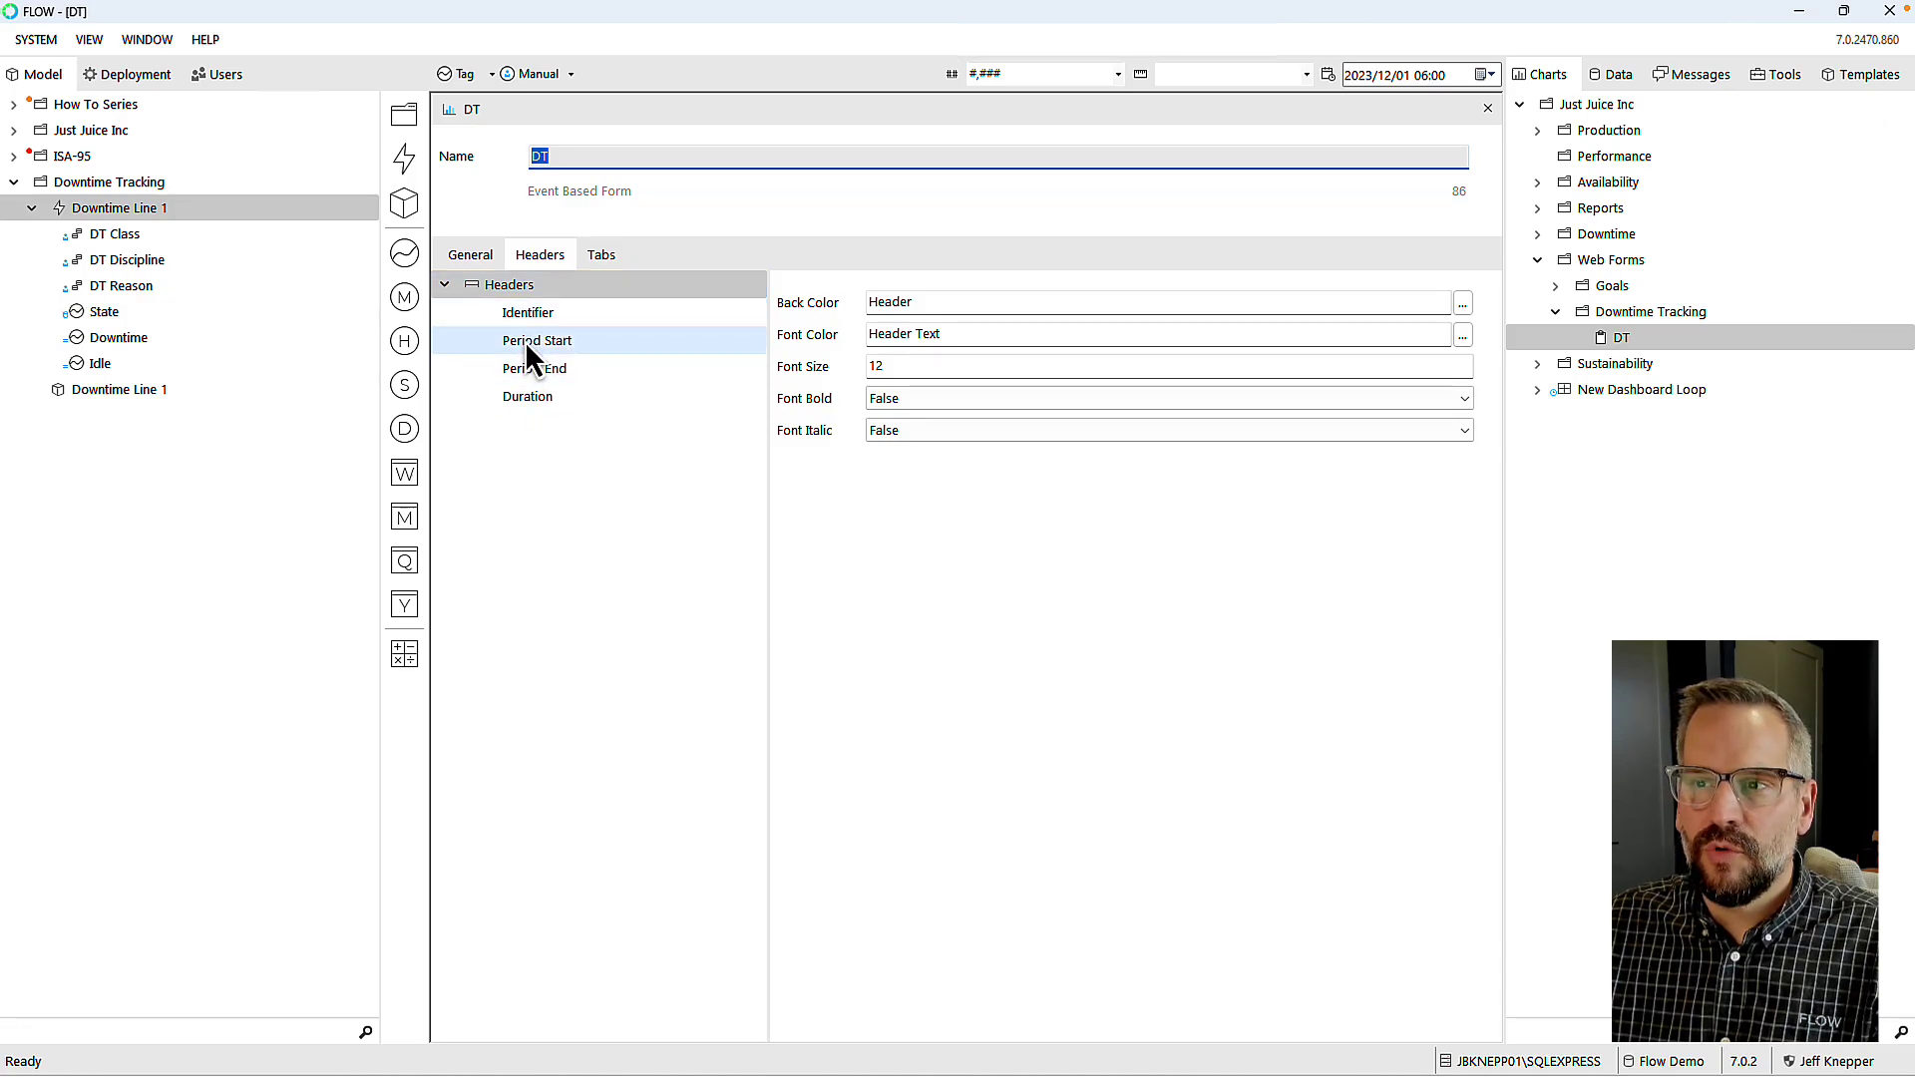
Step: Add Downtime Line 1 as a tab in the DT form's Tabs settings
{"action": "left_click", "coordinate": [602, 262]}
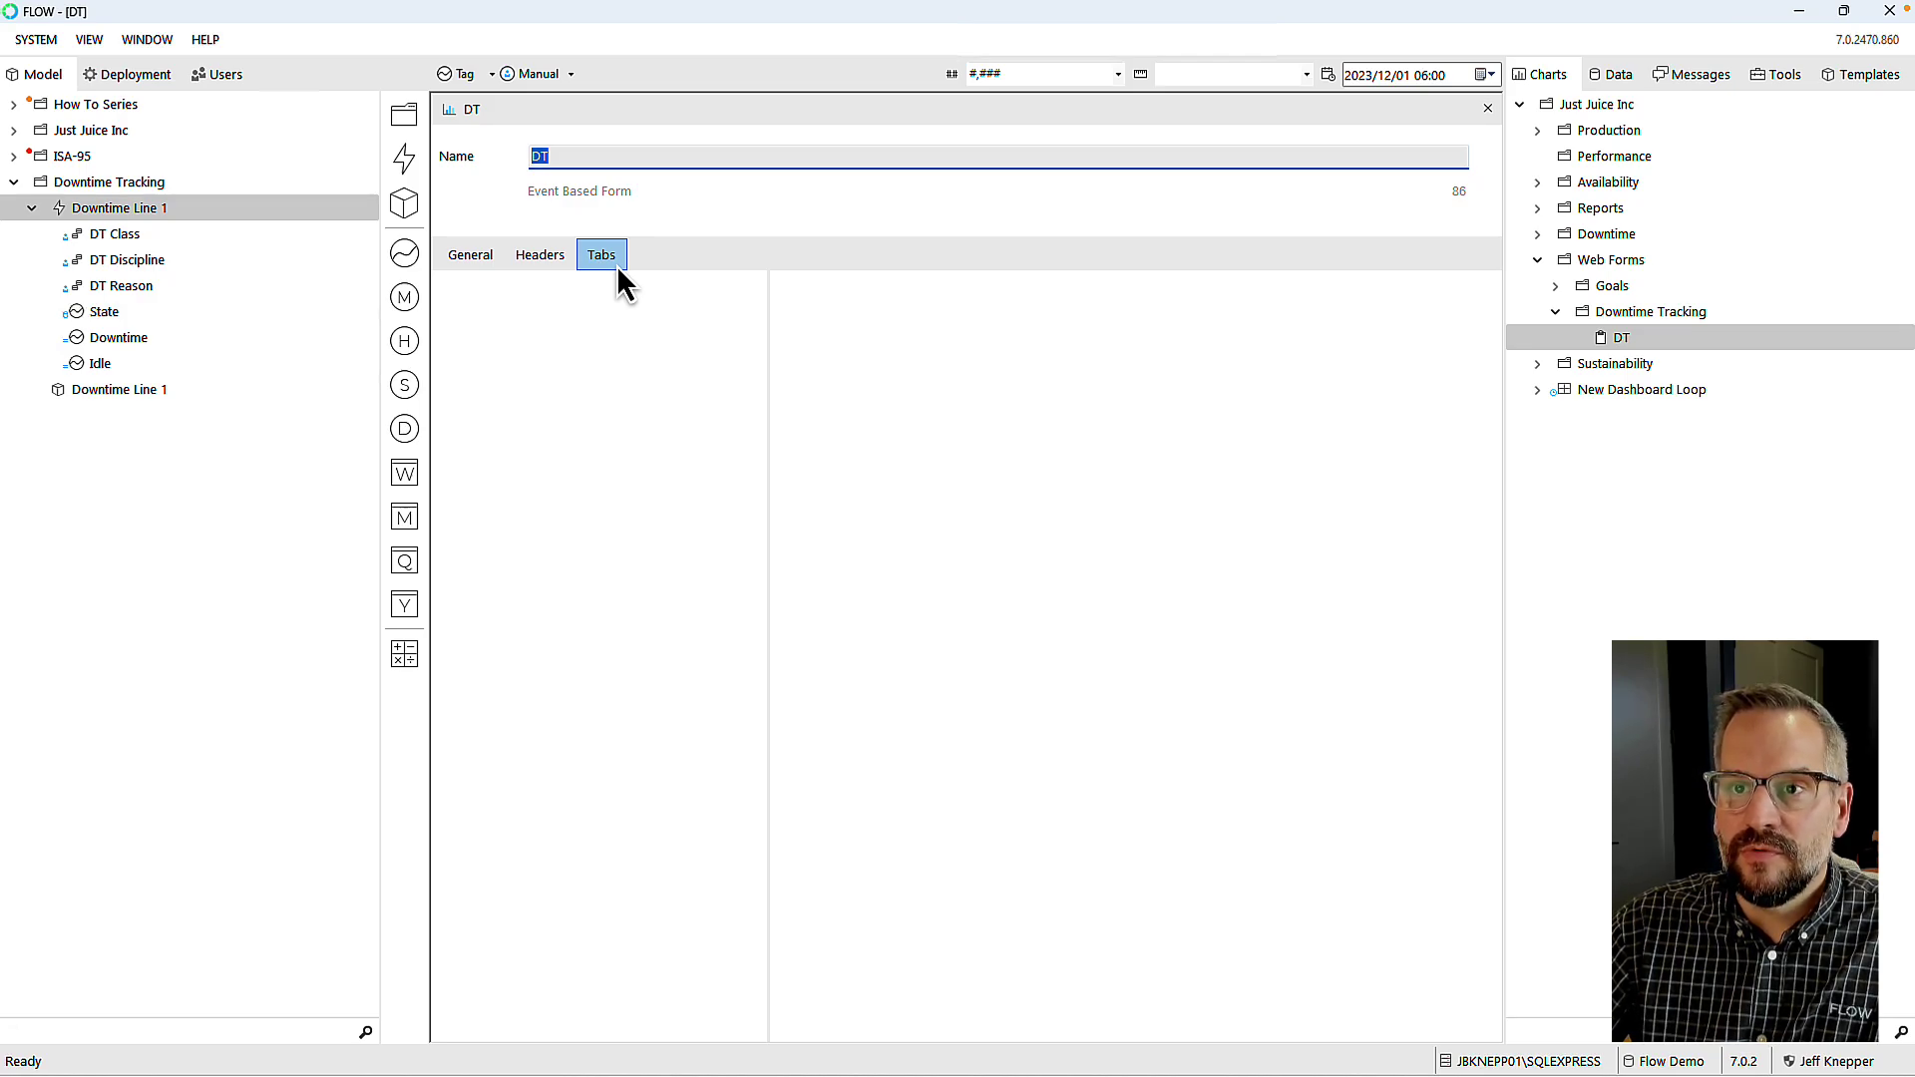
{"action": "left_click", "coordinate": [56, 213]}
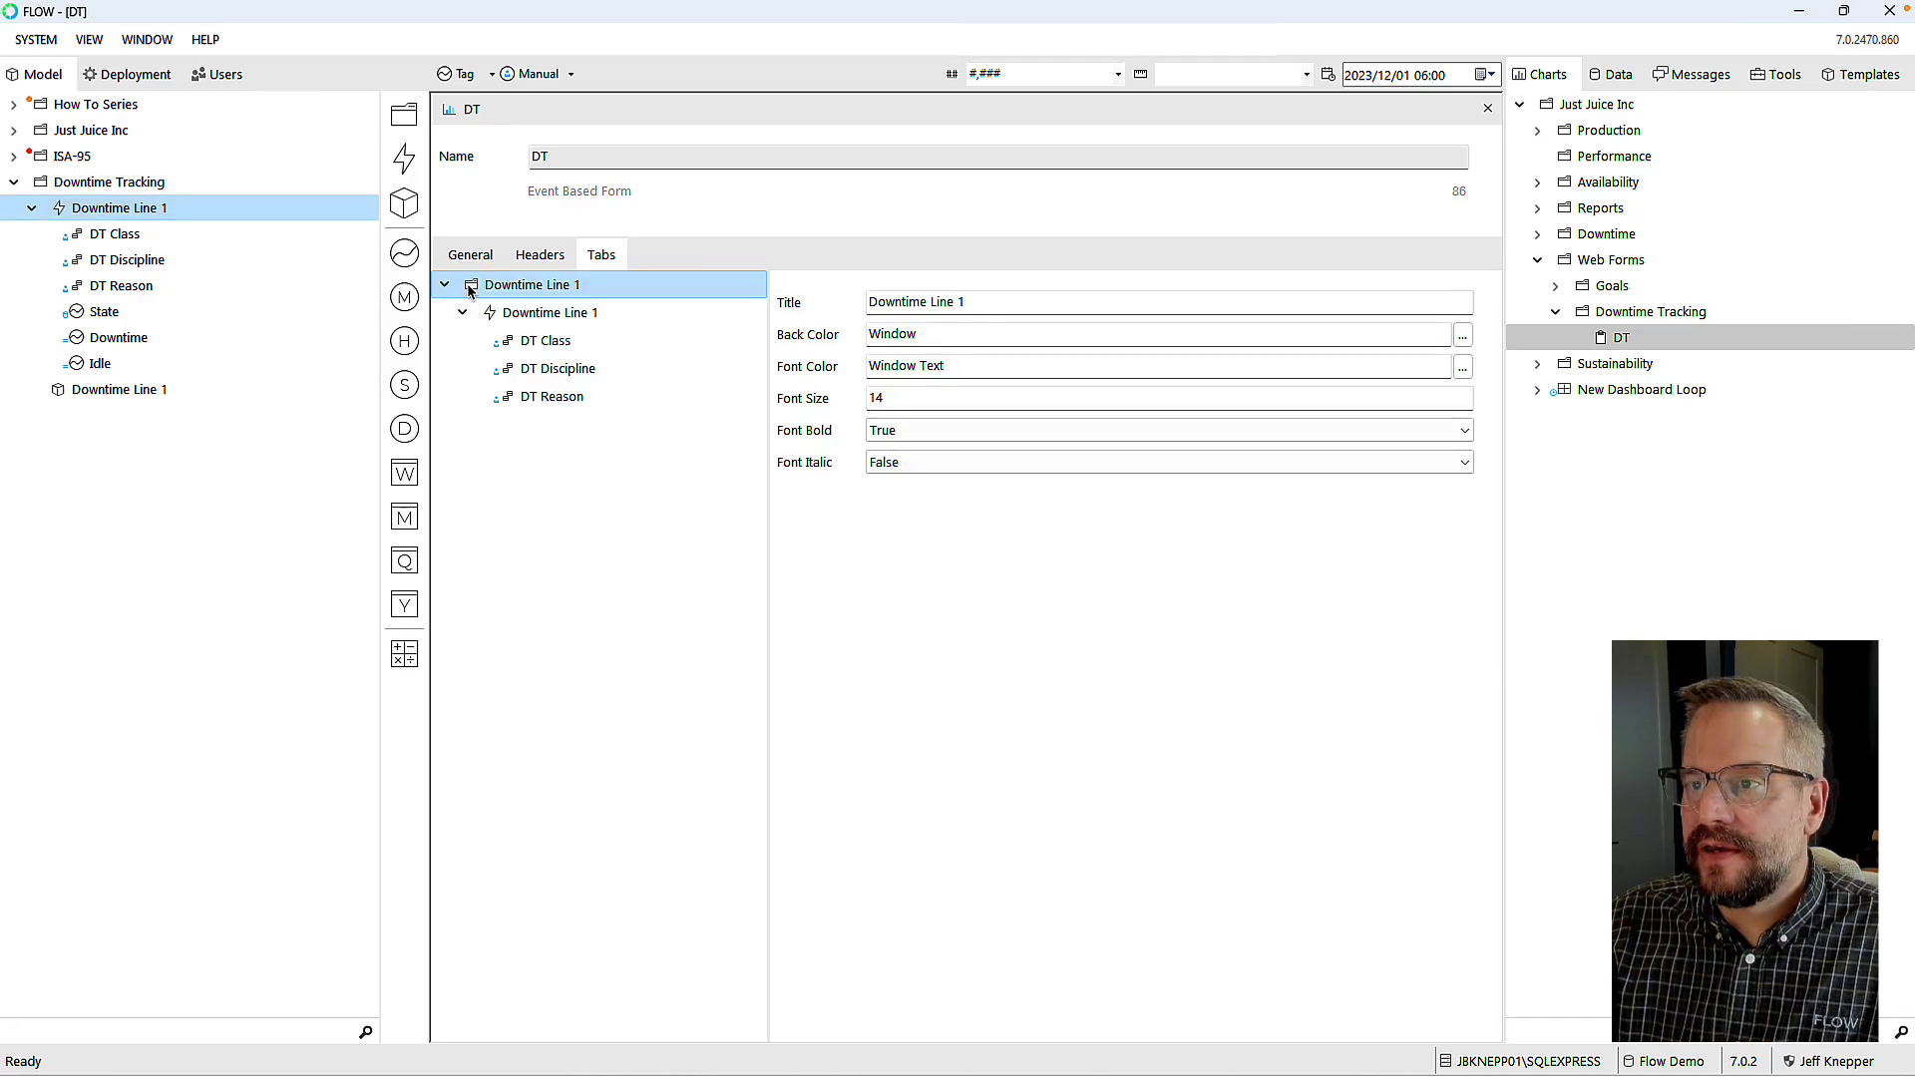
Step: Add a Downtime Demo enumeration group filter to the DT Discipline column
{"action": "left_click", "coordinate": [559, 351]}
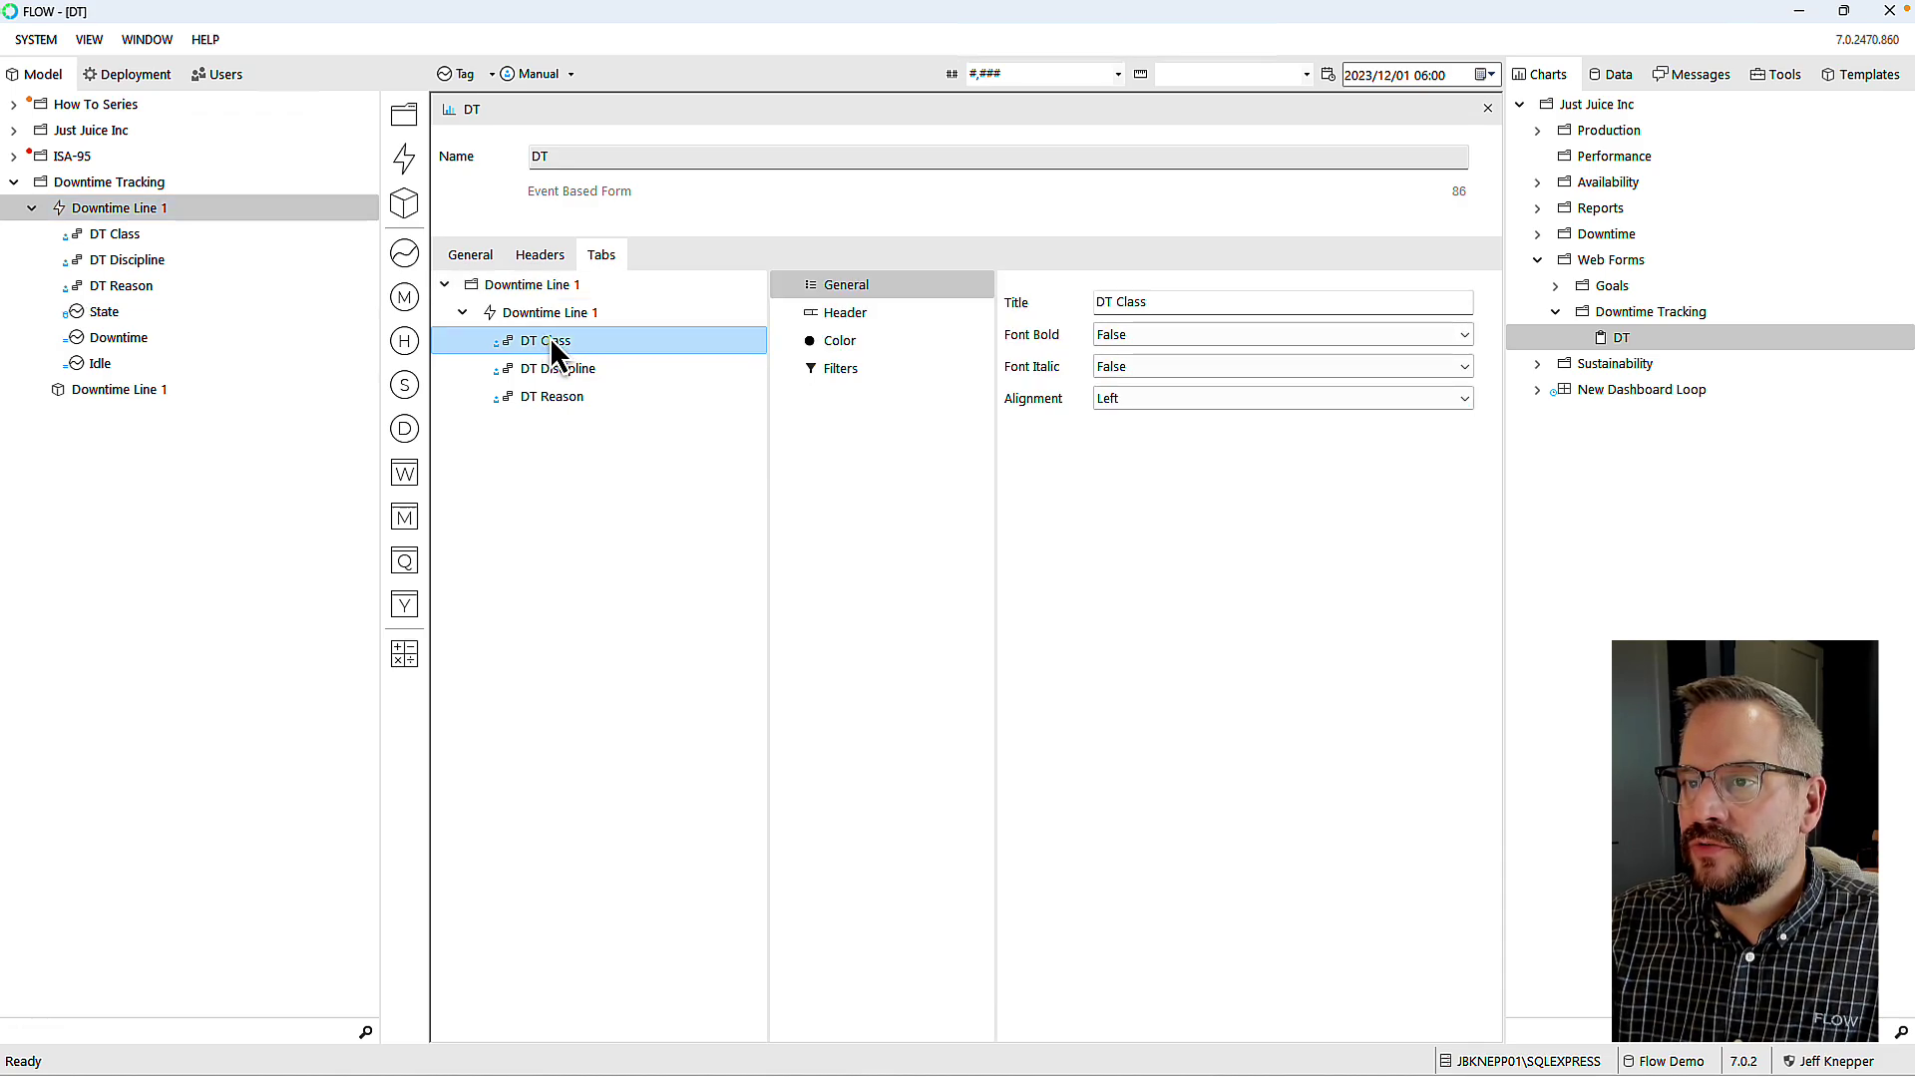
{"action": "left_click", "coordinate": [557, 371]}
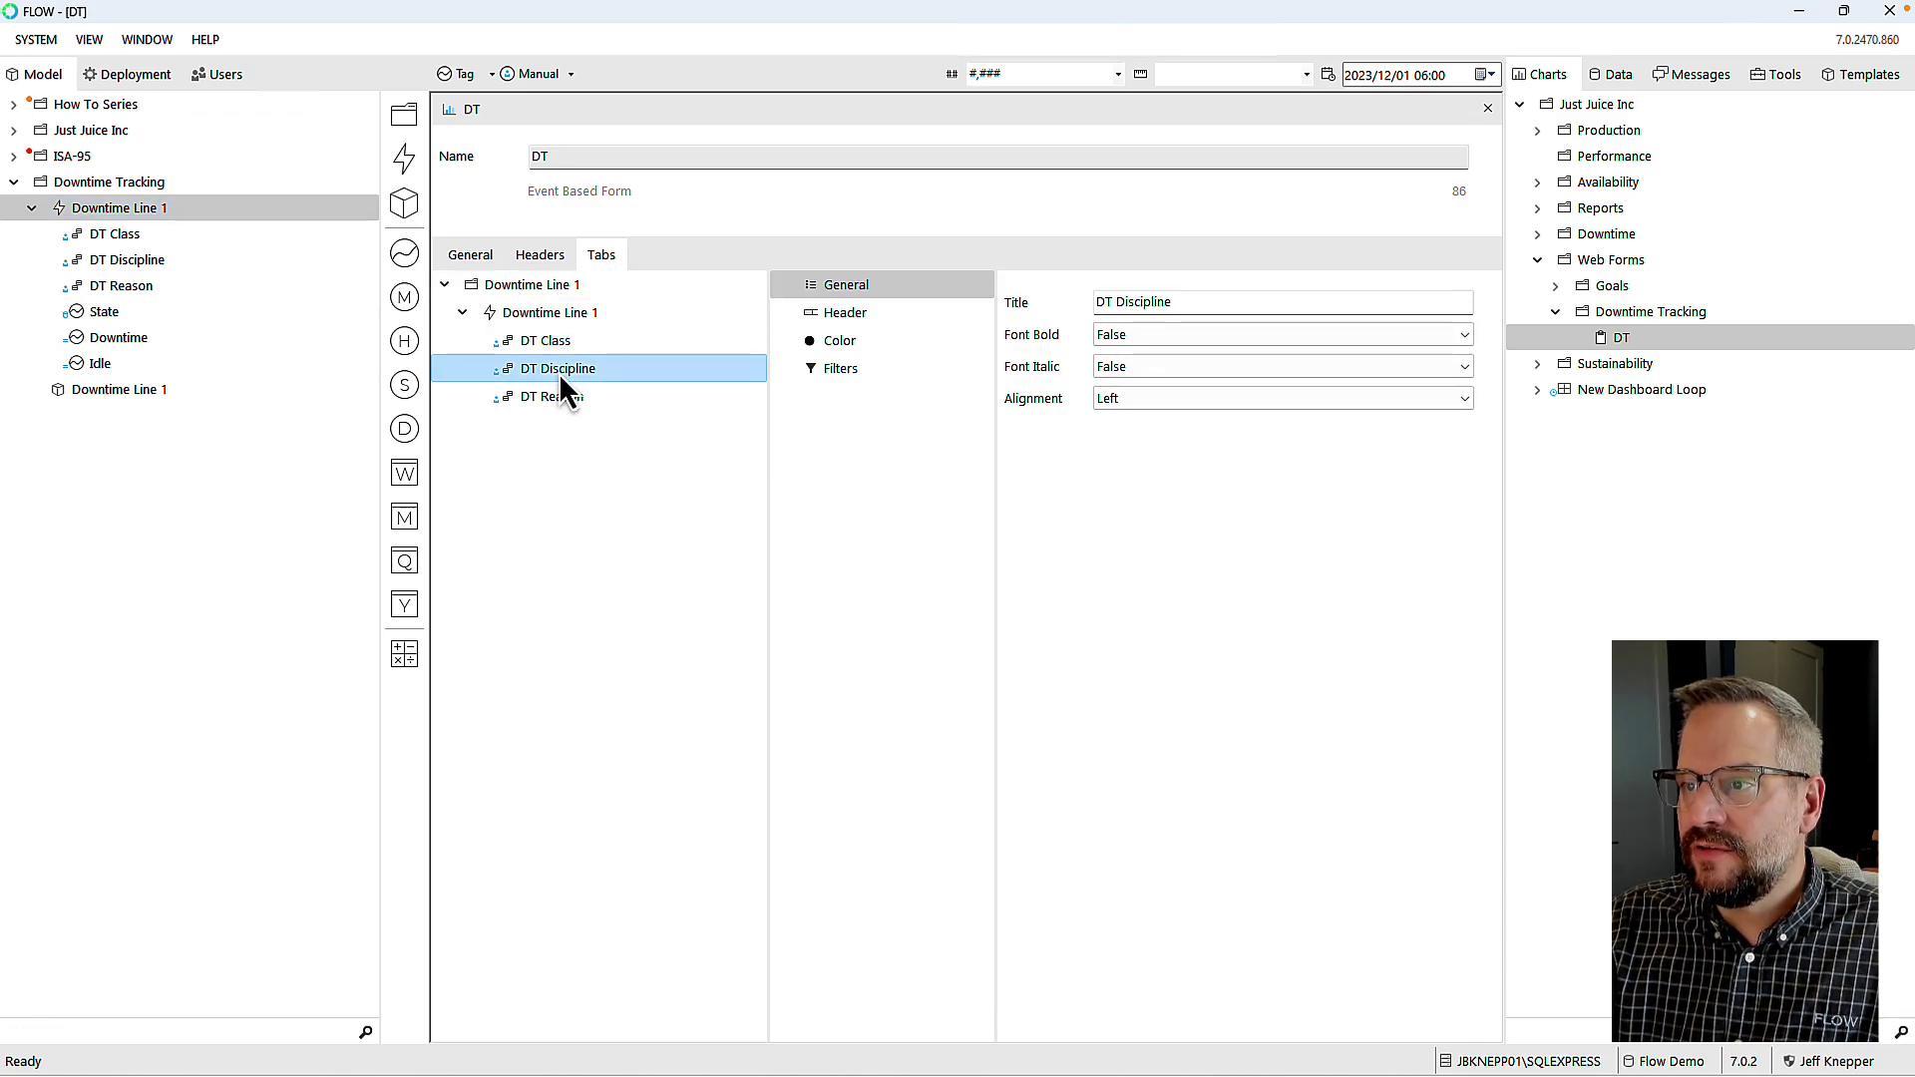
{"action": "left_click", "coordinate": [834, 369]}
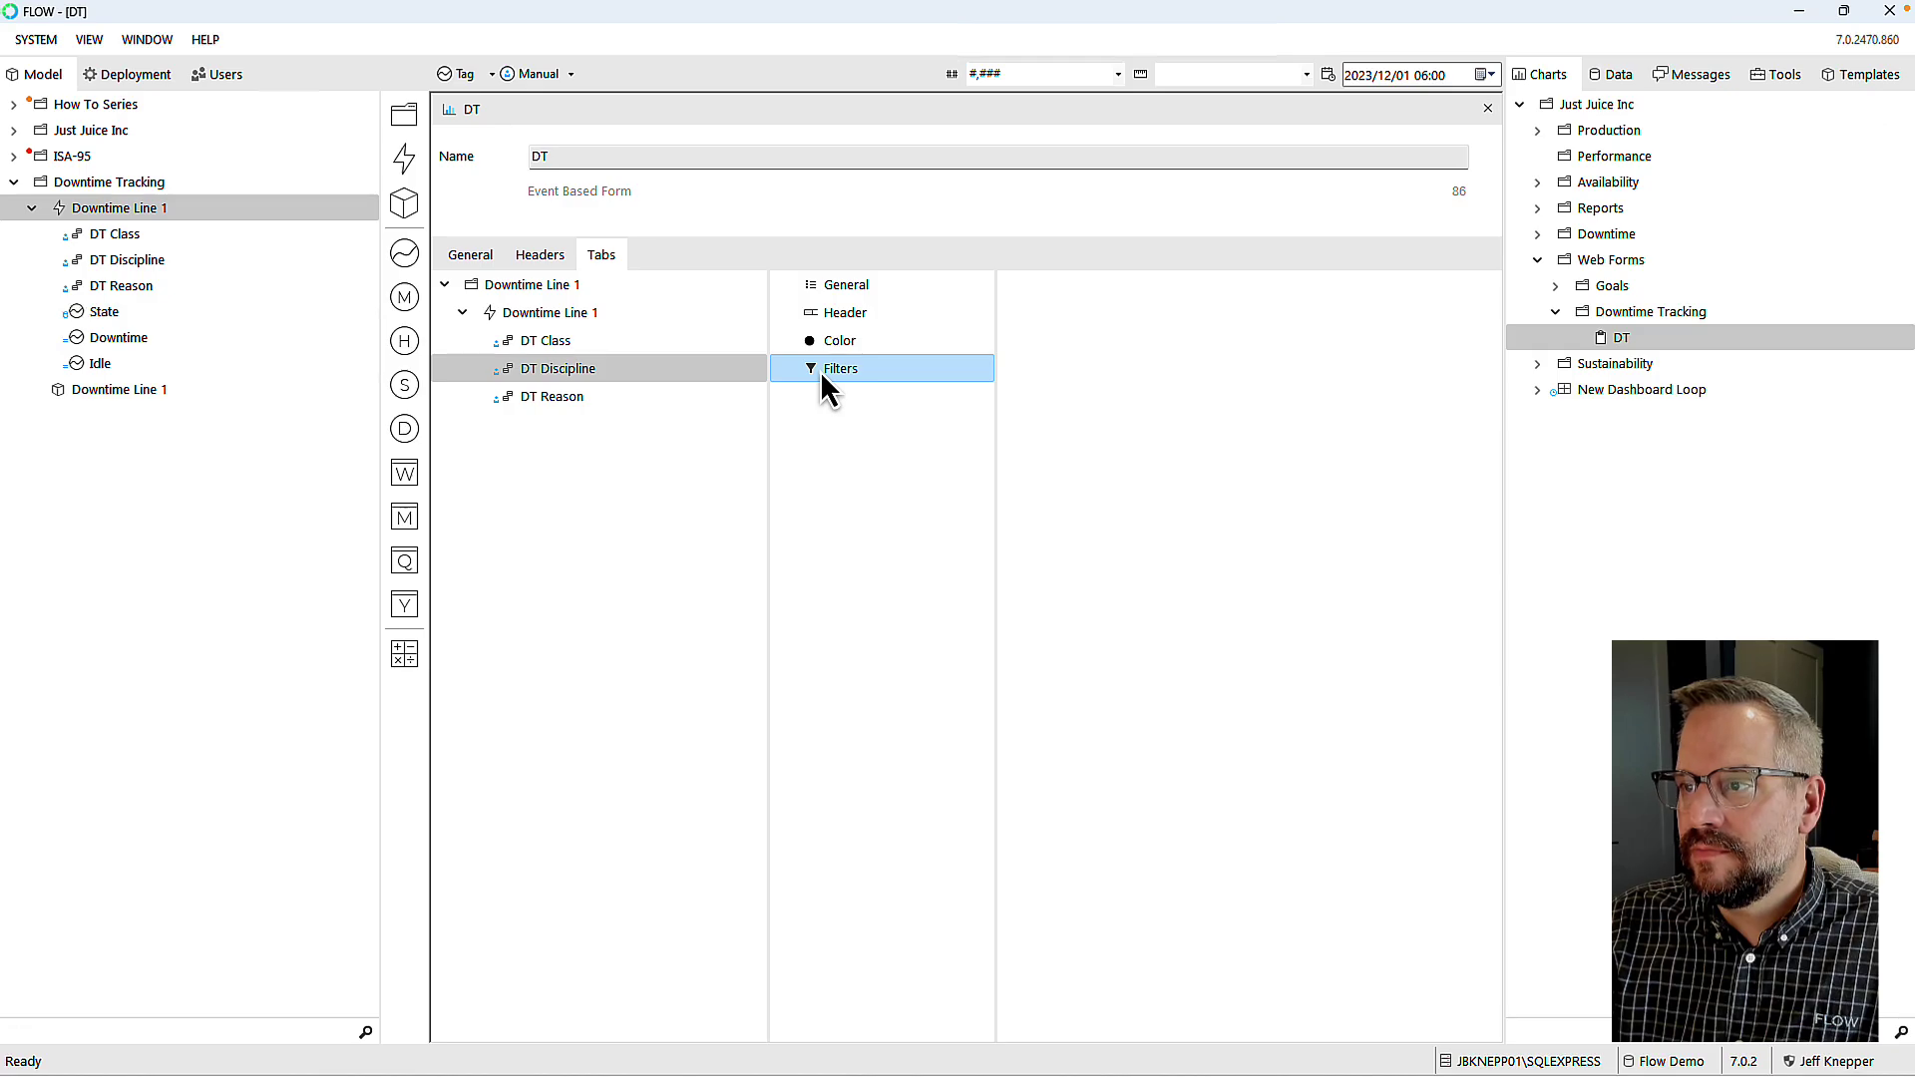
{"action": "right_click", "coordinate": [822, 371]}
{"action": "mouse_move", "coordinate": [871, 383]}
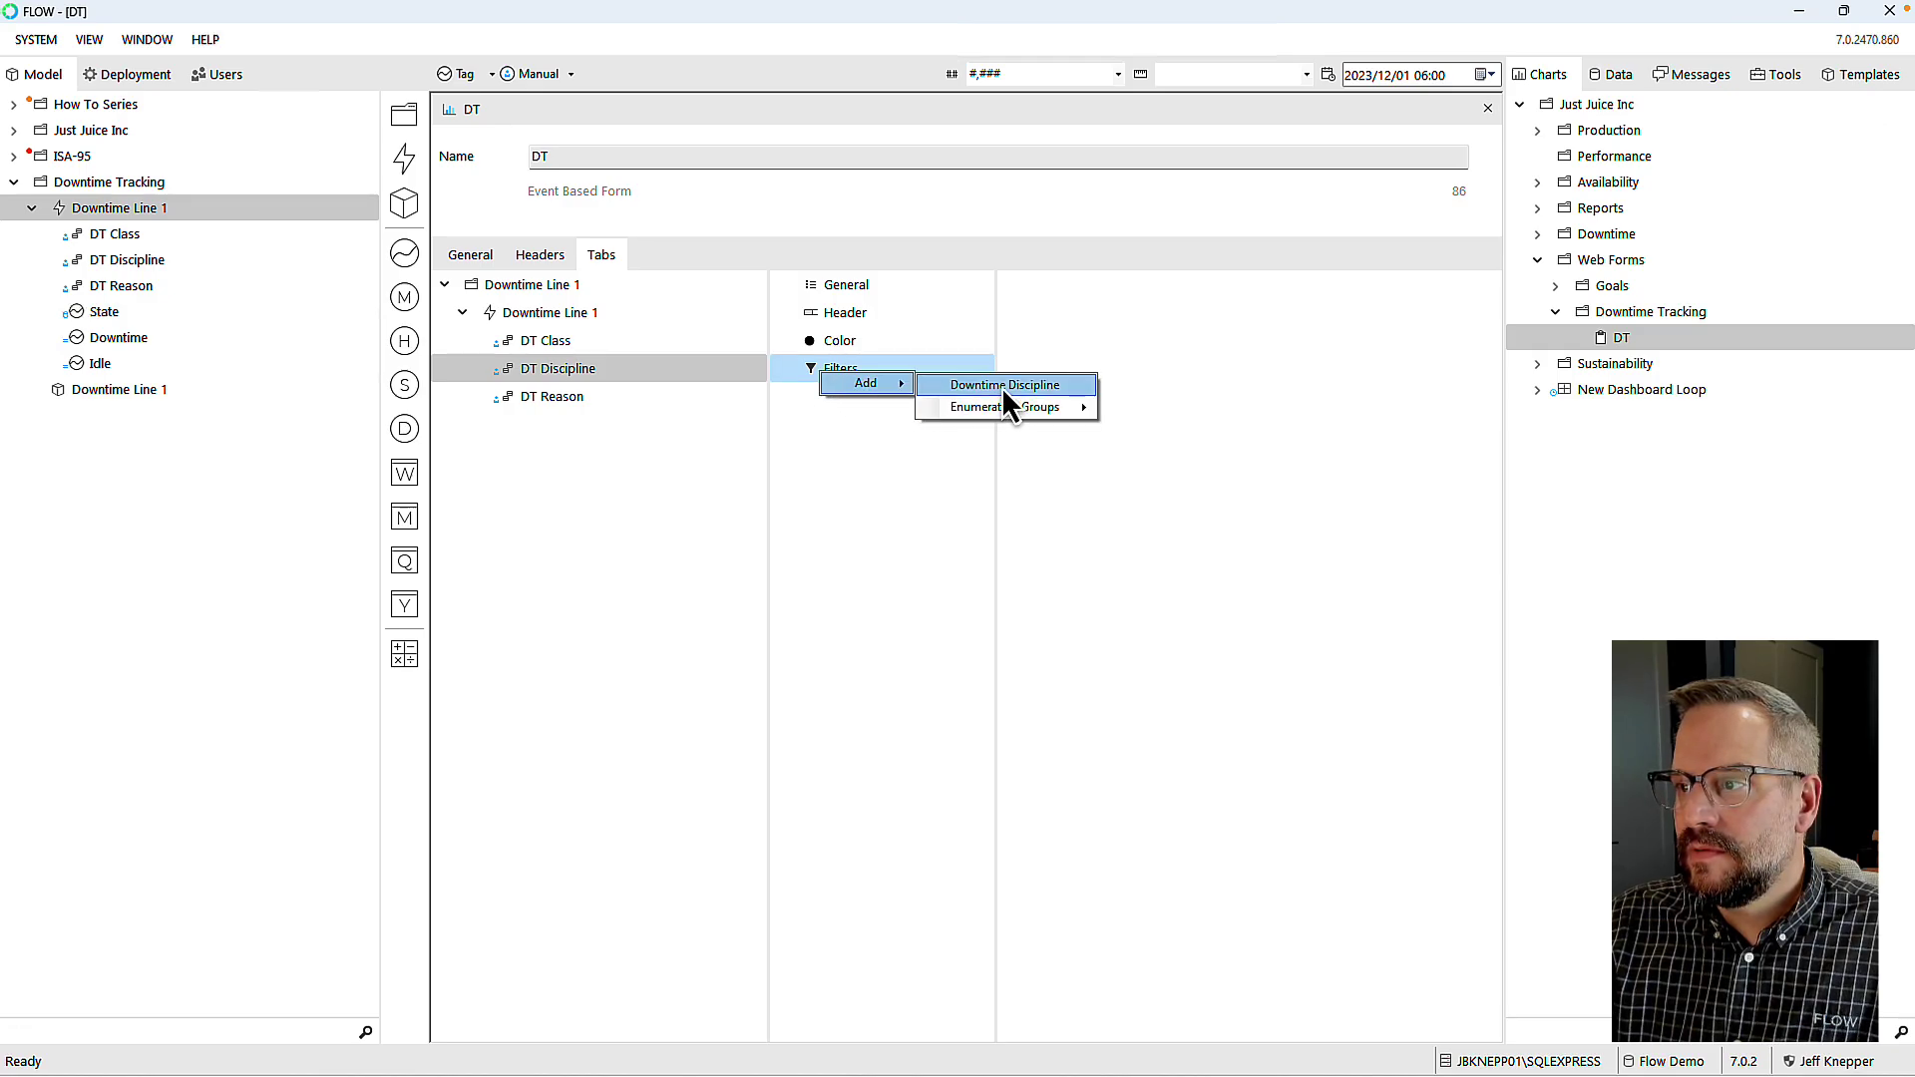
{"action": "mouse_move", "coordinate": [1002, 409]}
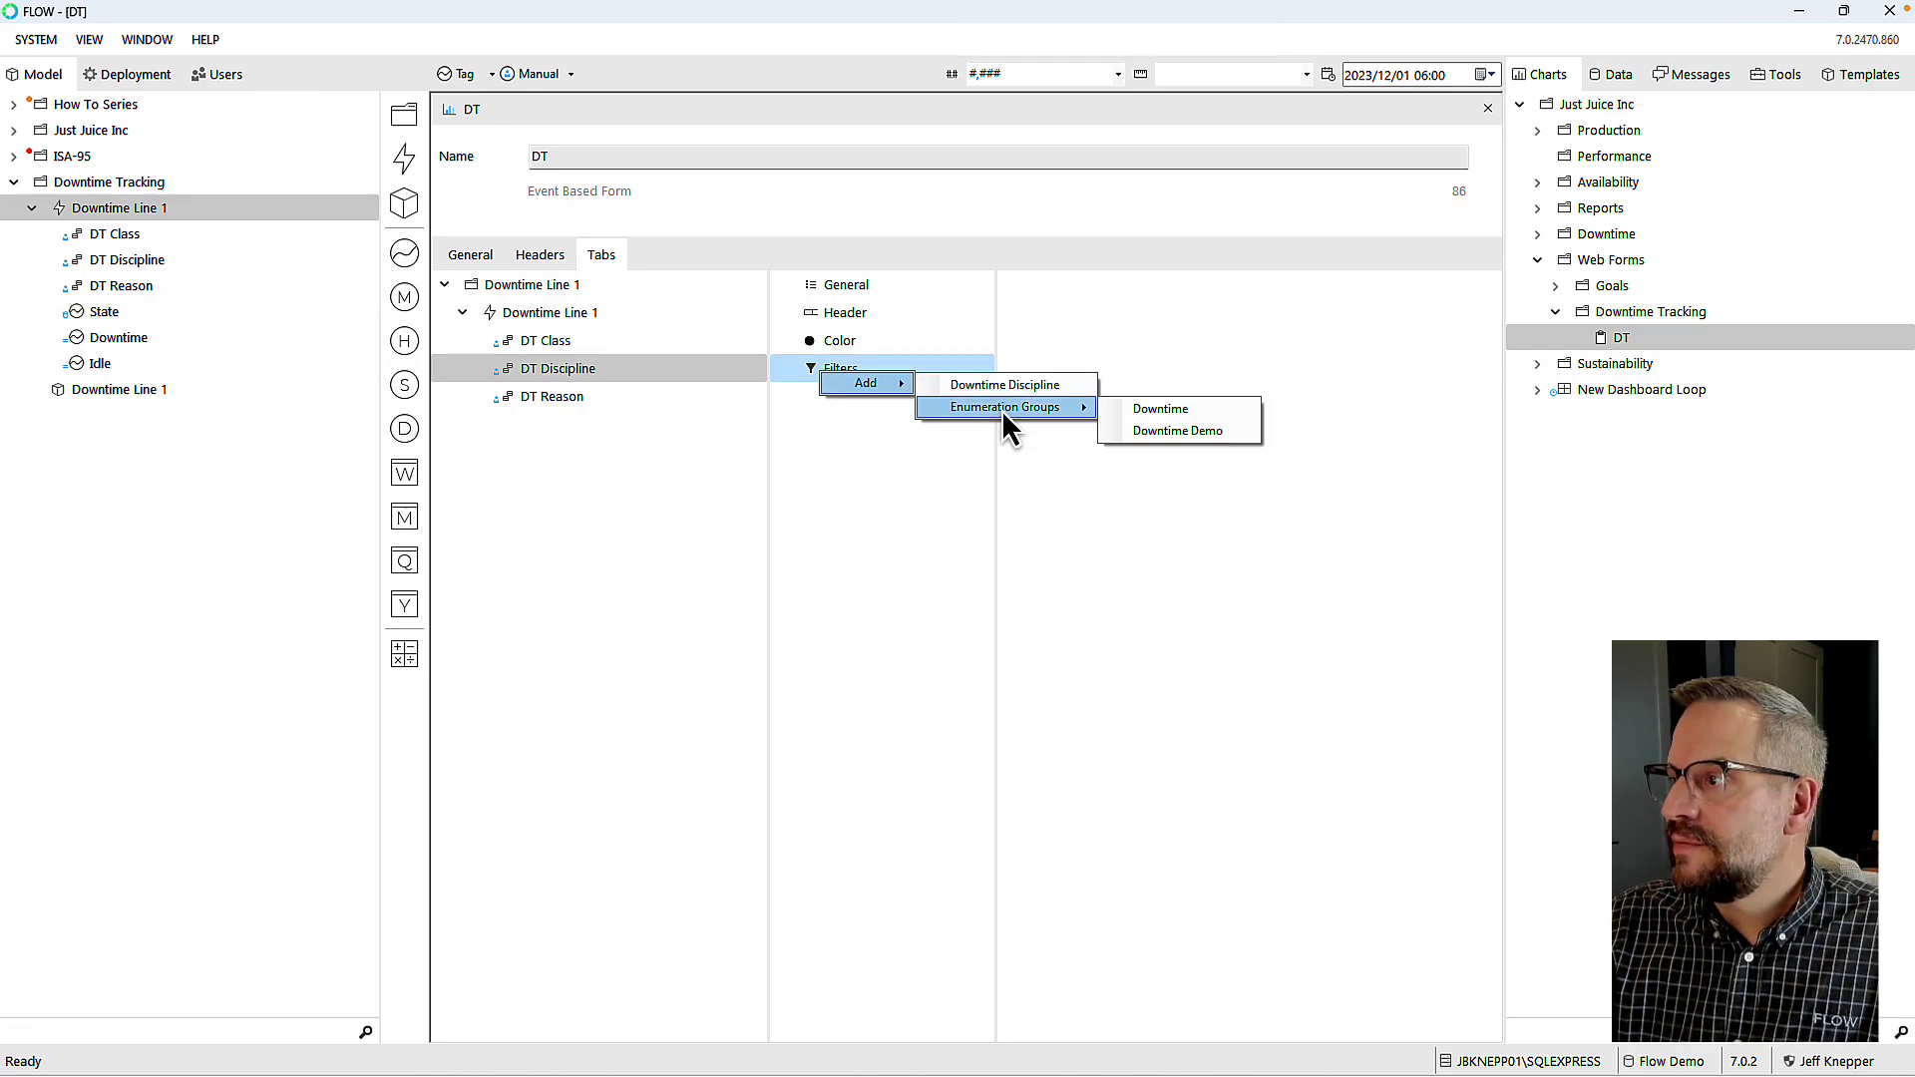
{"action": "left_click", "coordinate": [1183, 428]}
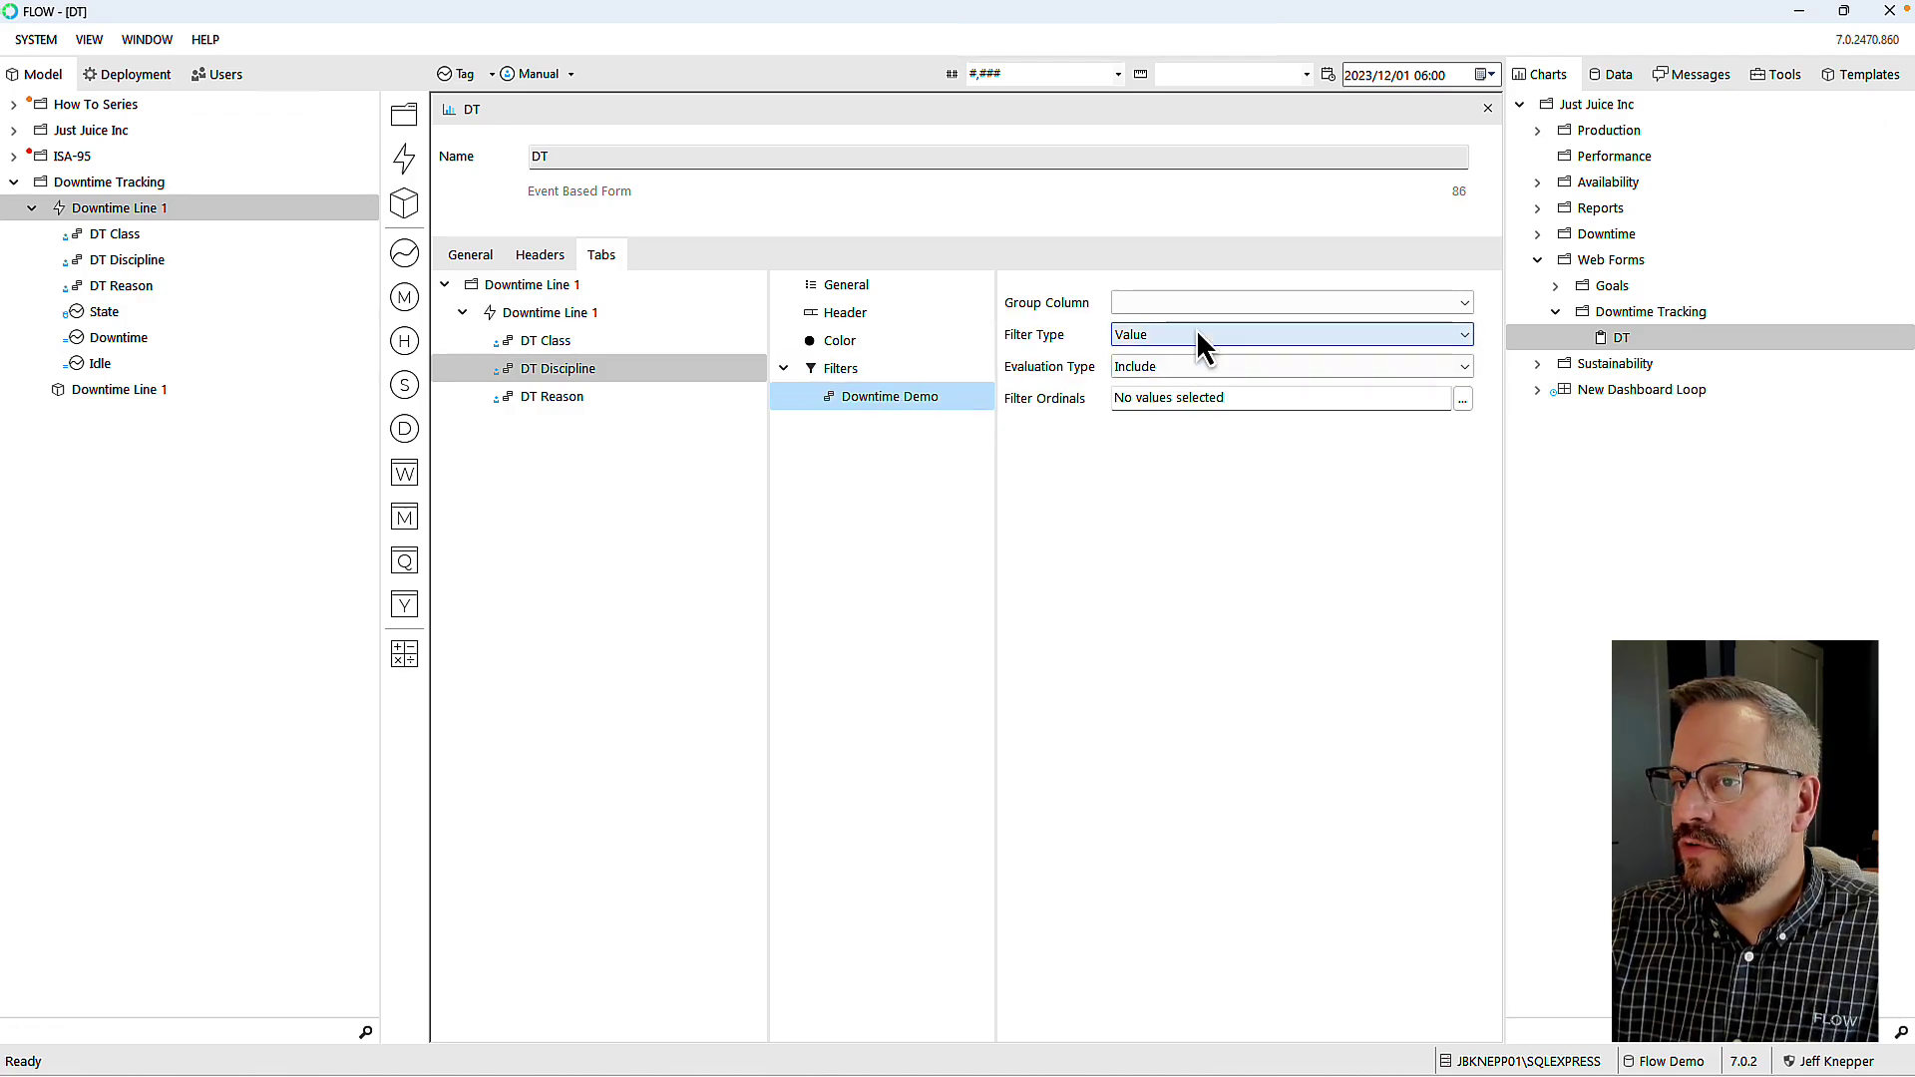
Step: Set the filter to Group Column Downtime Classification, Filter Type Attribute, Filter By DT Class
{"action": "left_click", "coordinate": [1219, 305]}
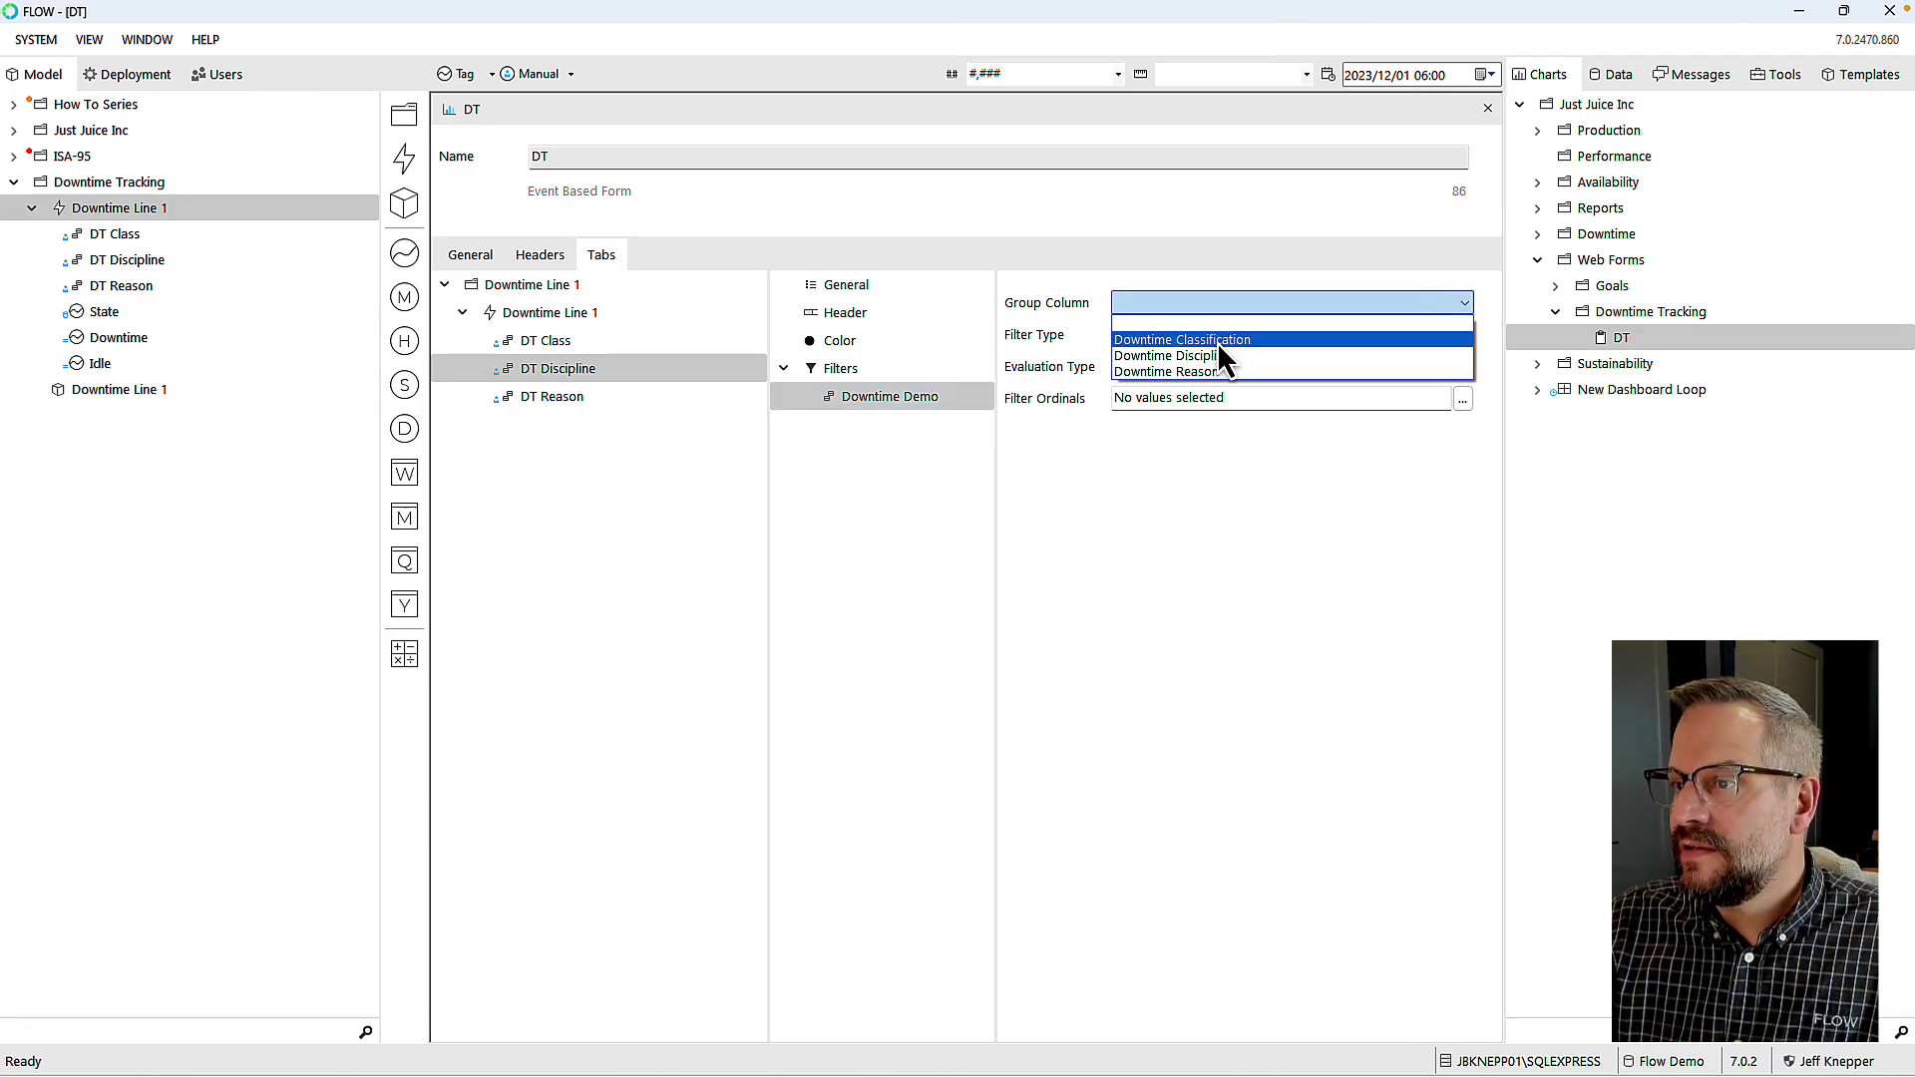
{"action": "left_click", "coordinate": [1217, 340]}
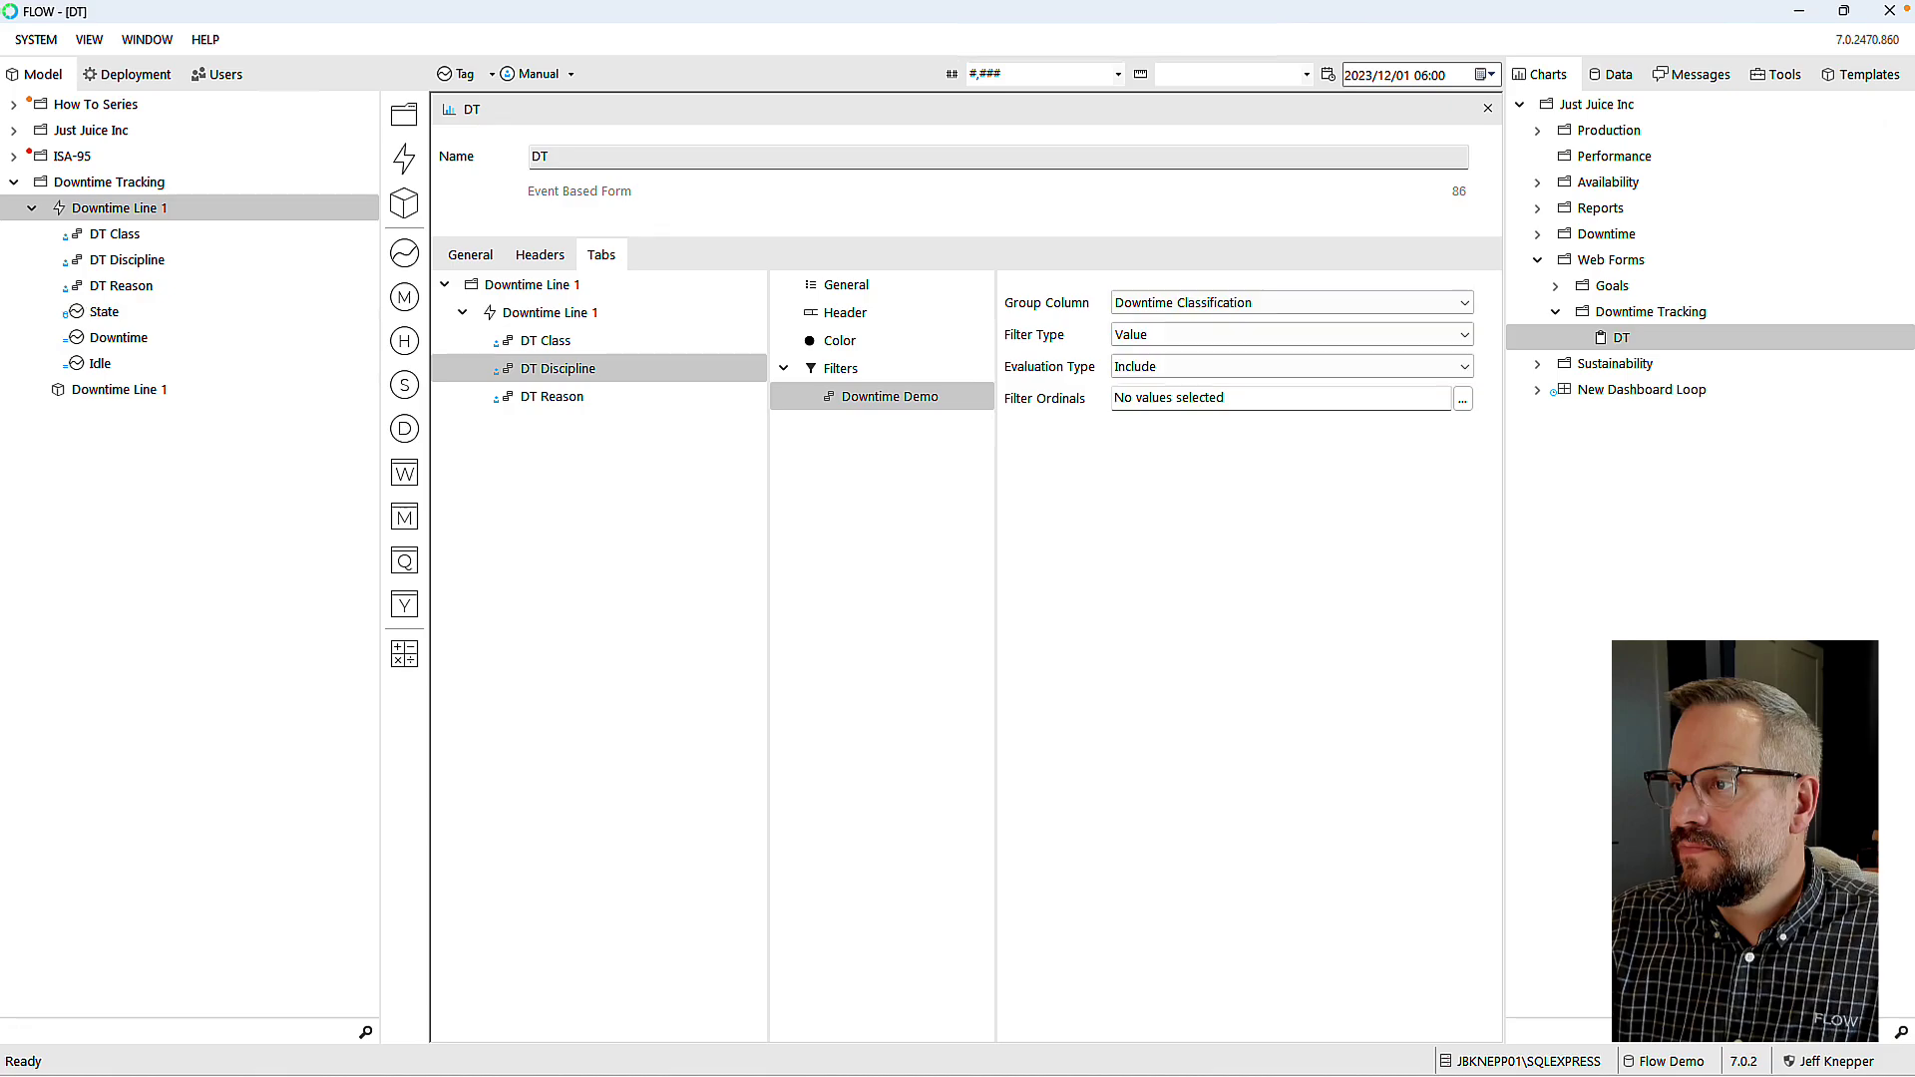
{"action": "left_click", "coordinate": [1153, 337]}
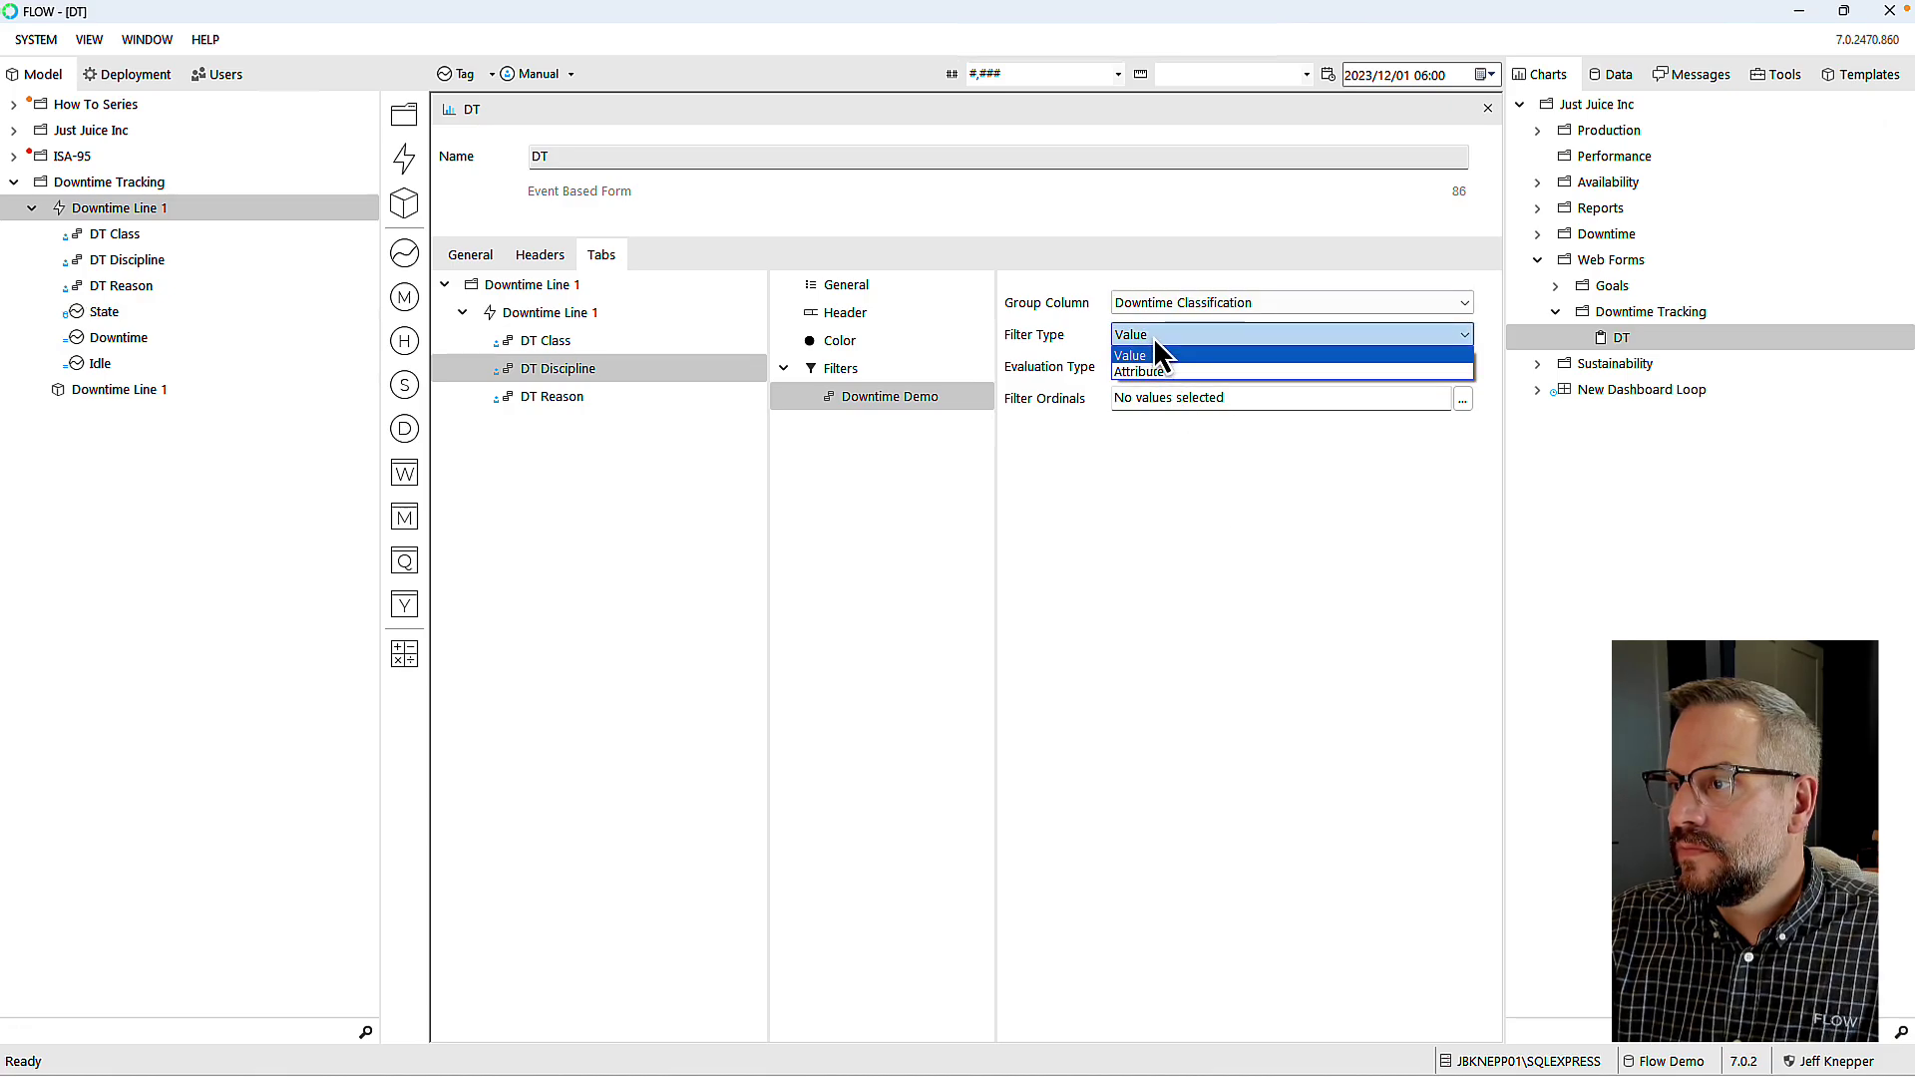
{"action": "left_click", "coordinate": [1147, 373]}
{"action": "left_click", "coordinate": [1153, 374]}
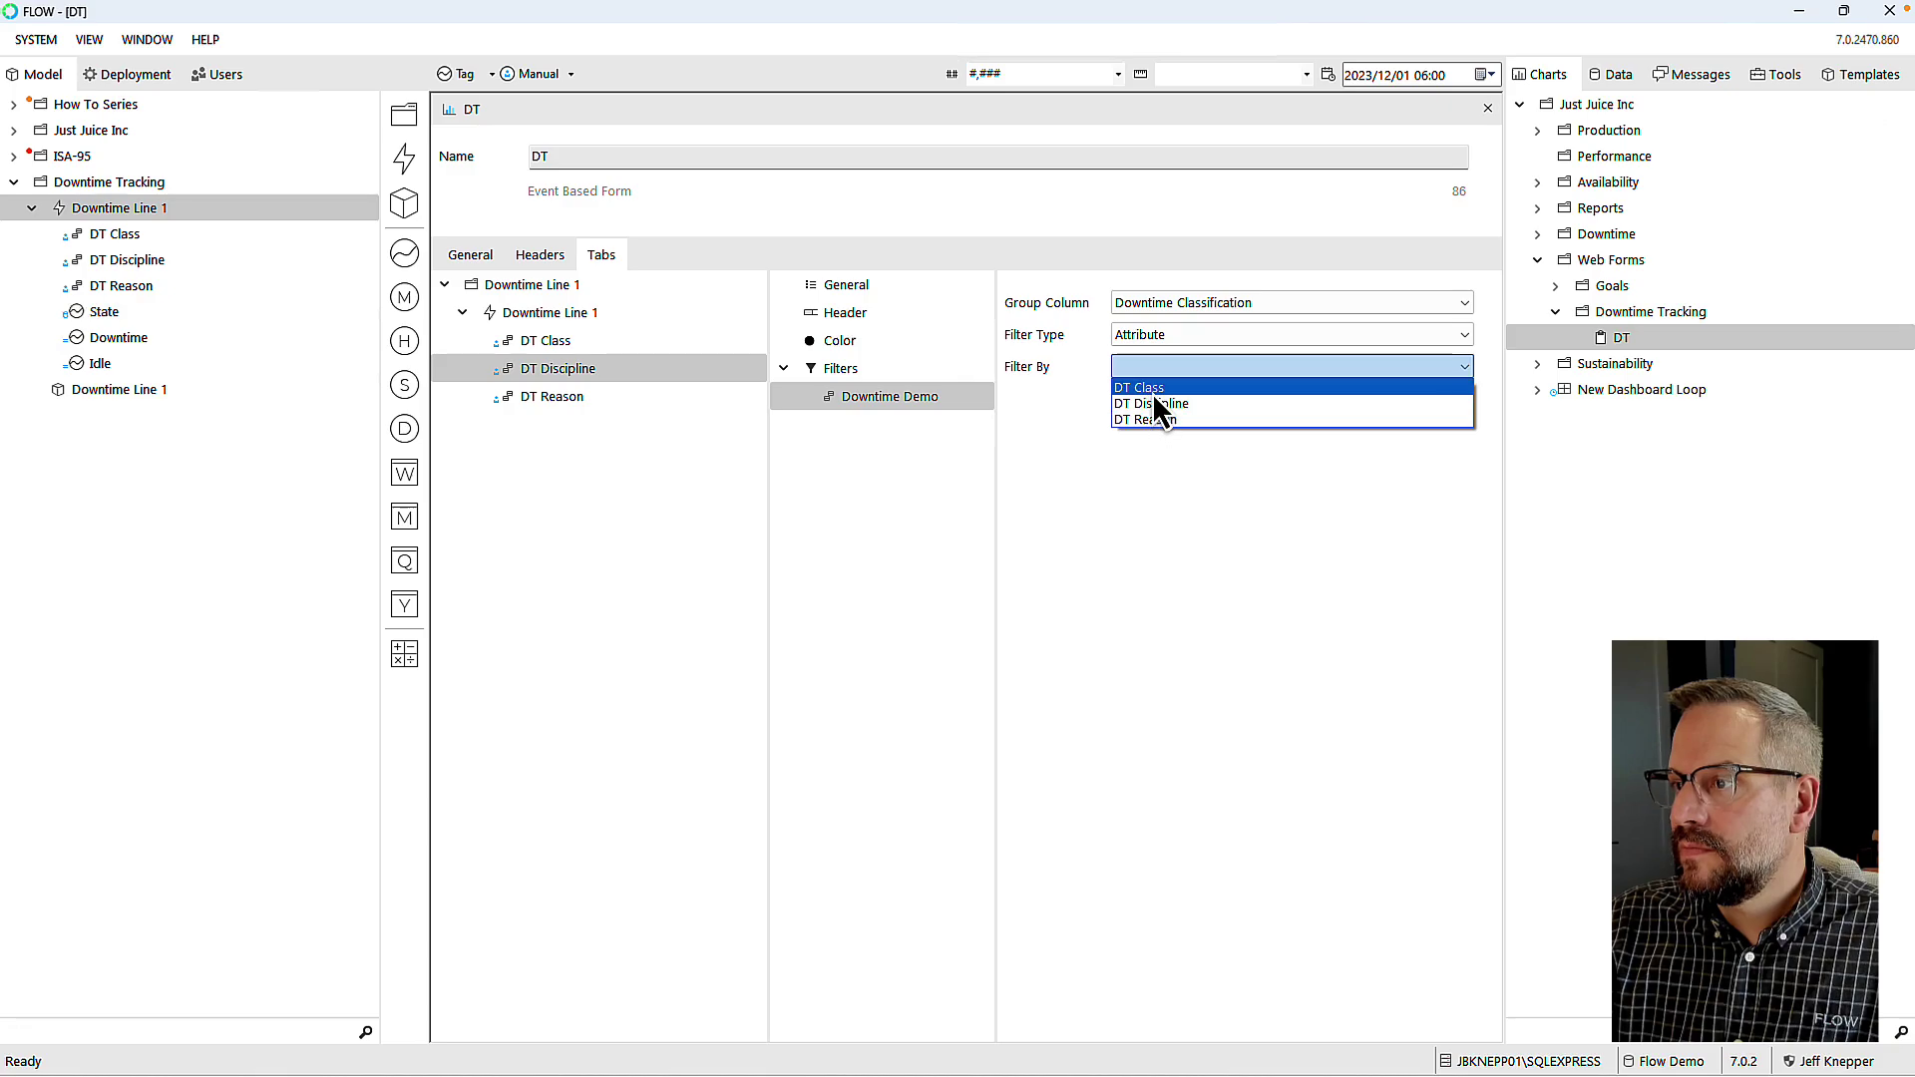
{"action": "left_click", "coordinate": [1154, 391]}
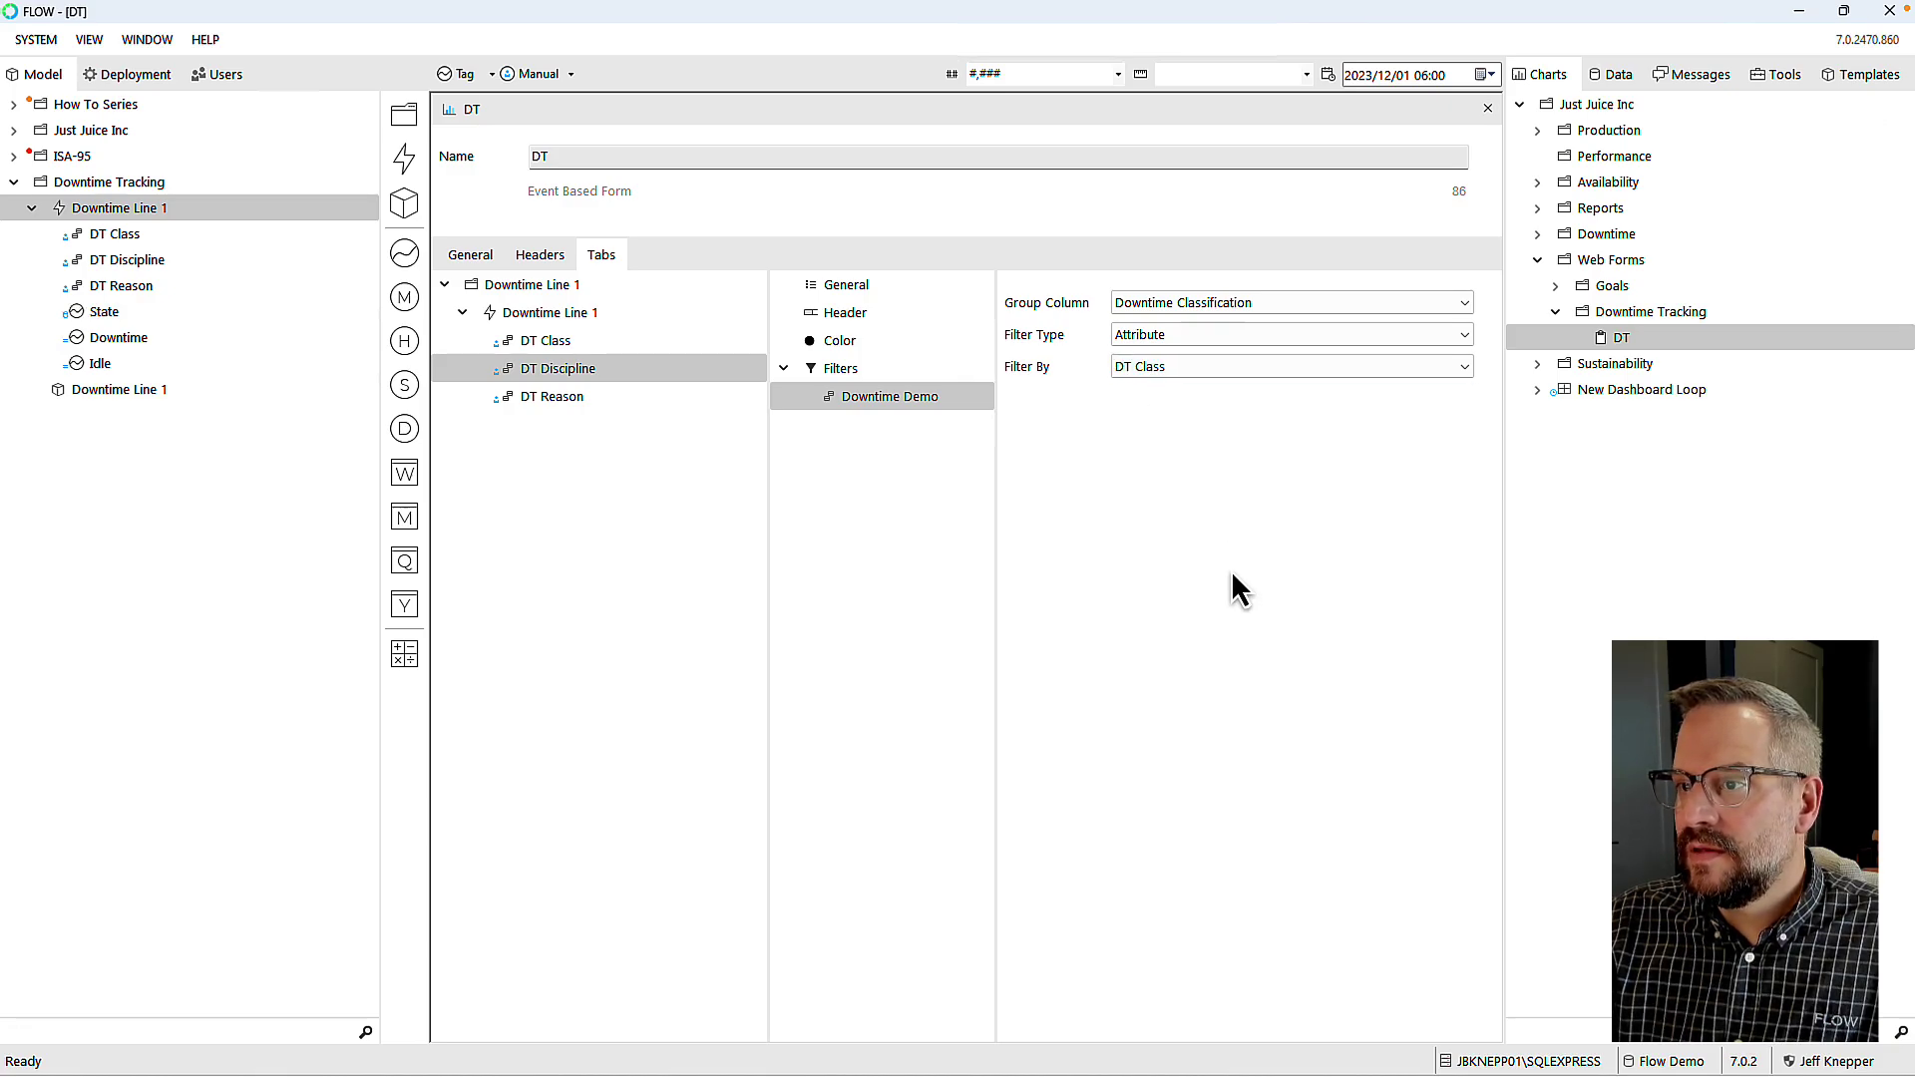
{"action": "left_click", "coordinate": [551, 399]}
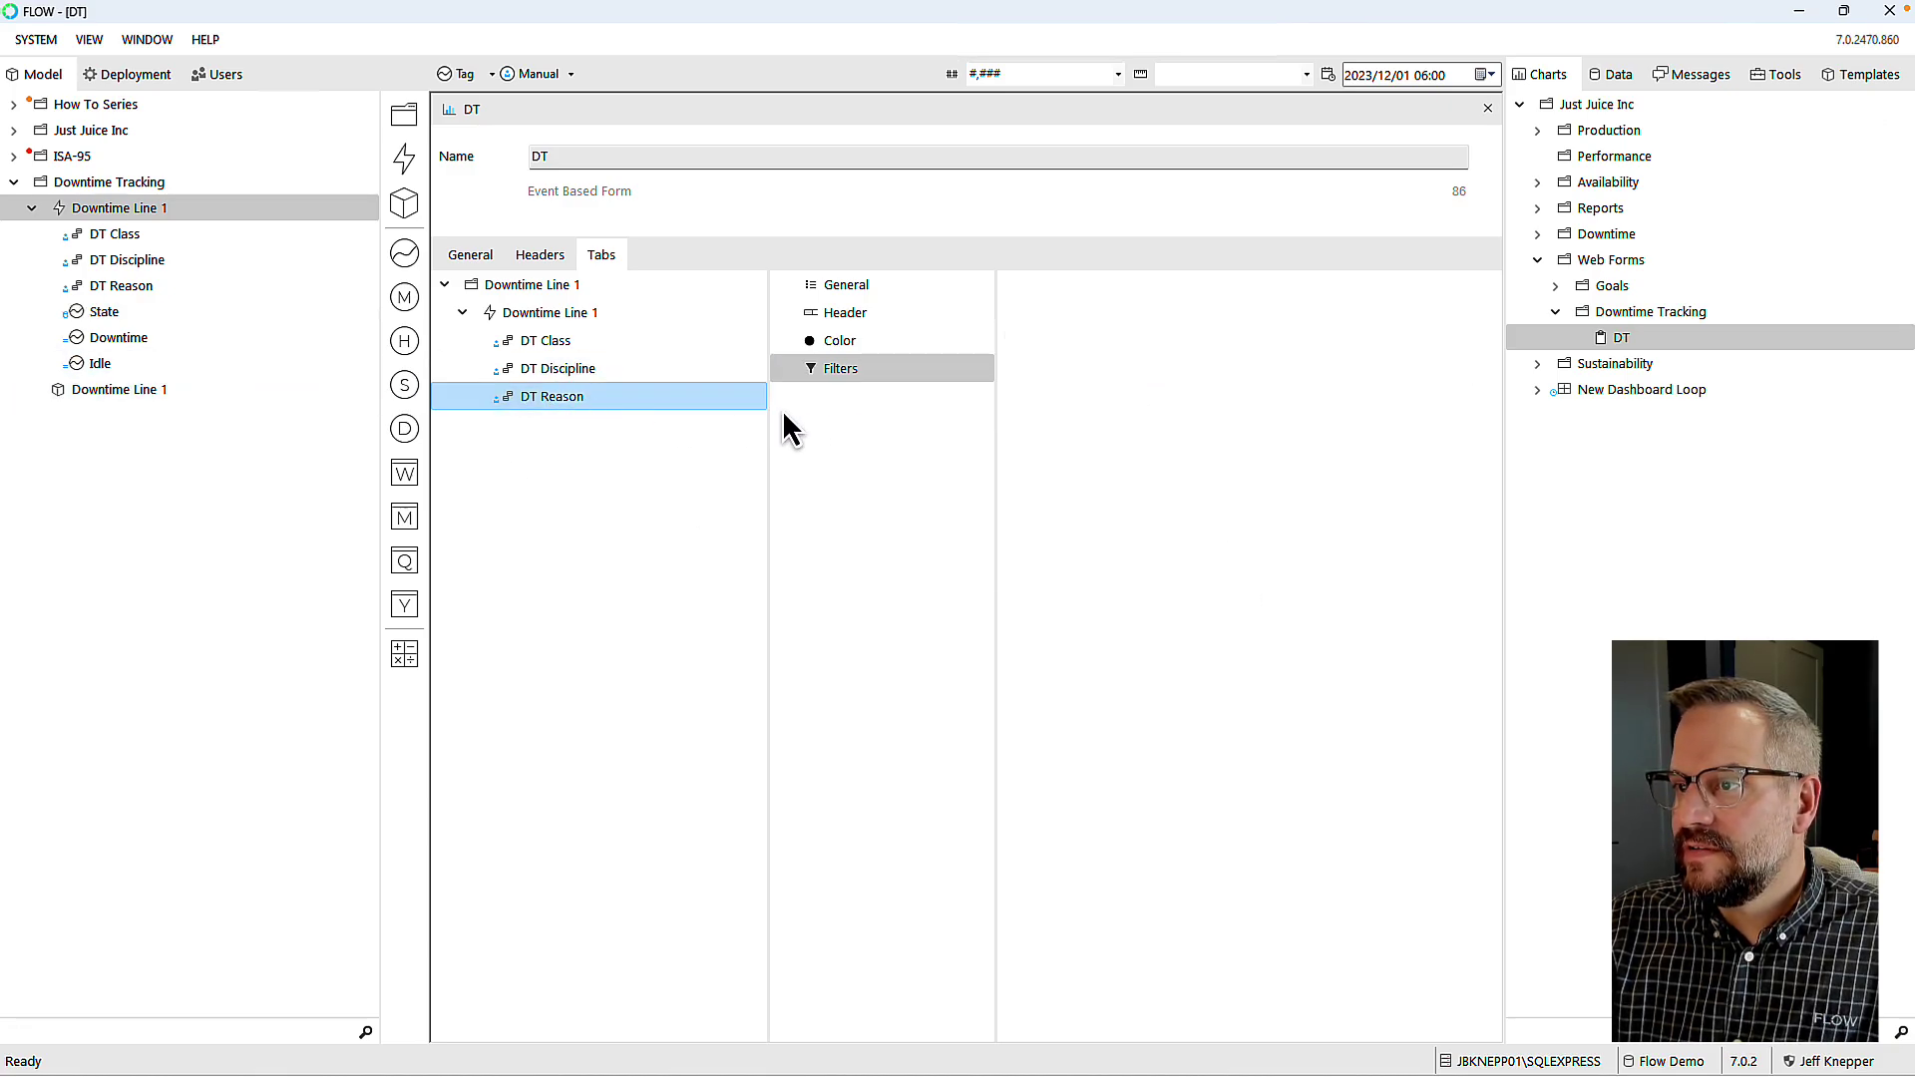
Step: Add a Downtime Demo filter to DT Reason, grouped by Downtime Discipline
{"action": "right_click", "coordinate": [839, 371]}
{"action": "mouse_move", "coordinate": [870, 389]}
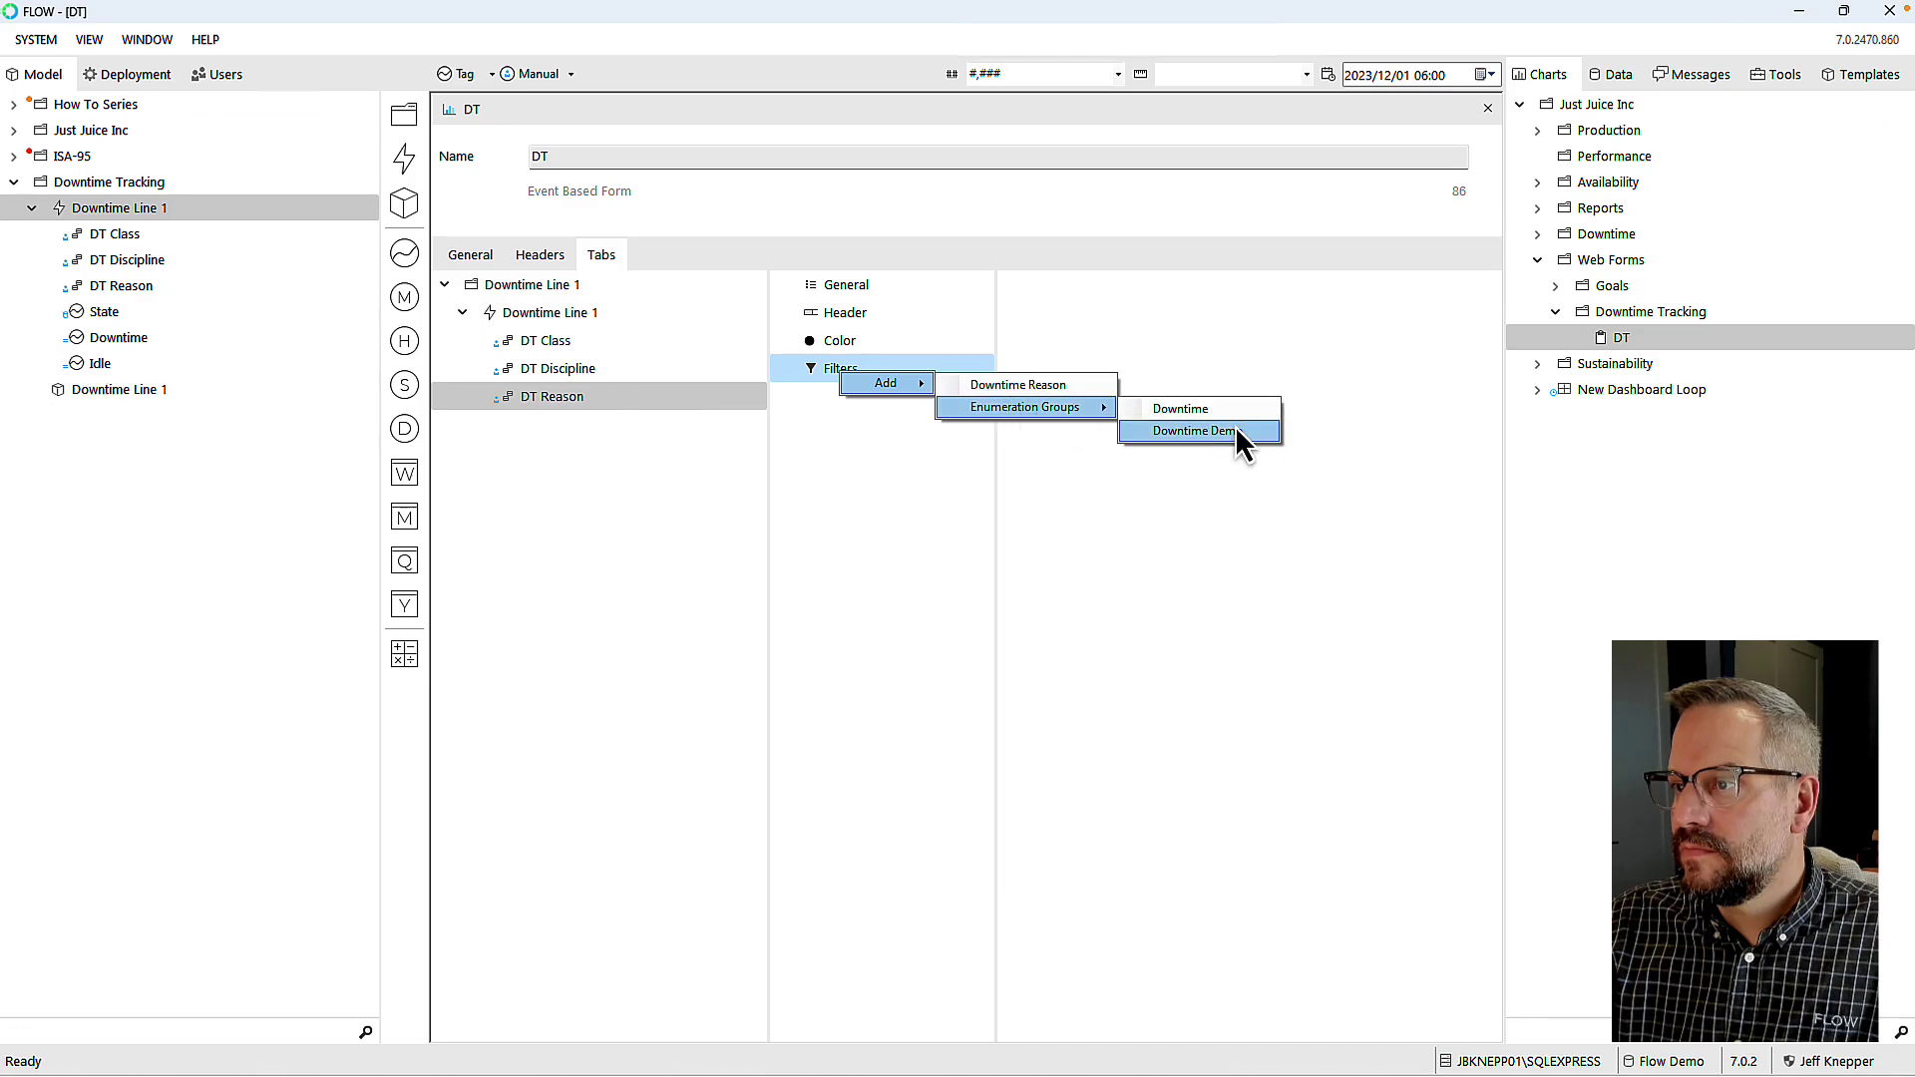
{"action": "left_click", "coordinate": [1232, 435]}
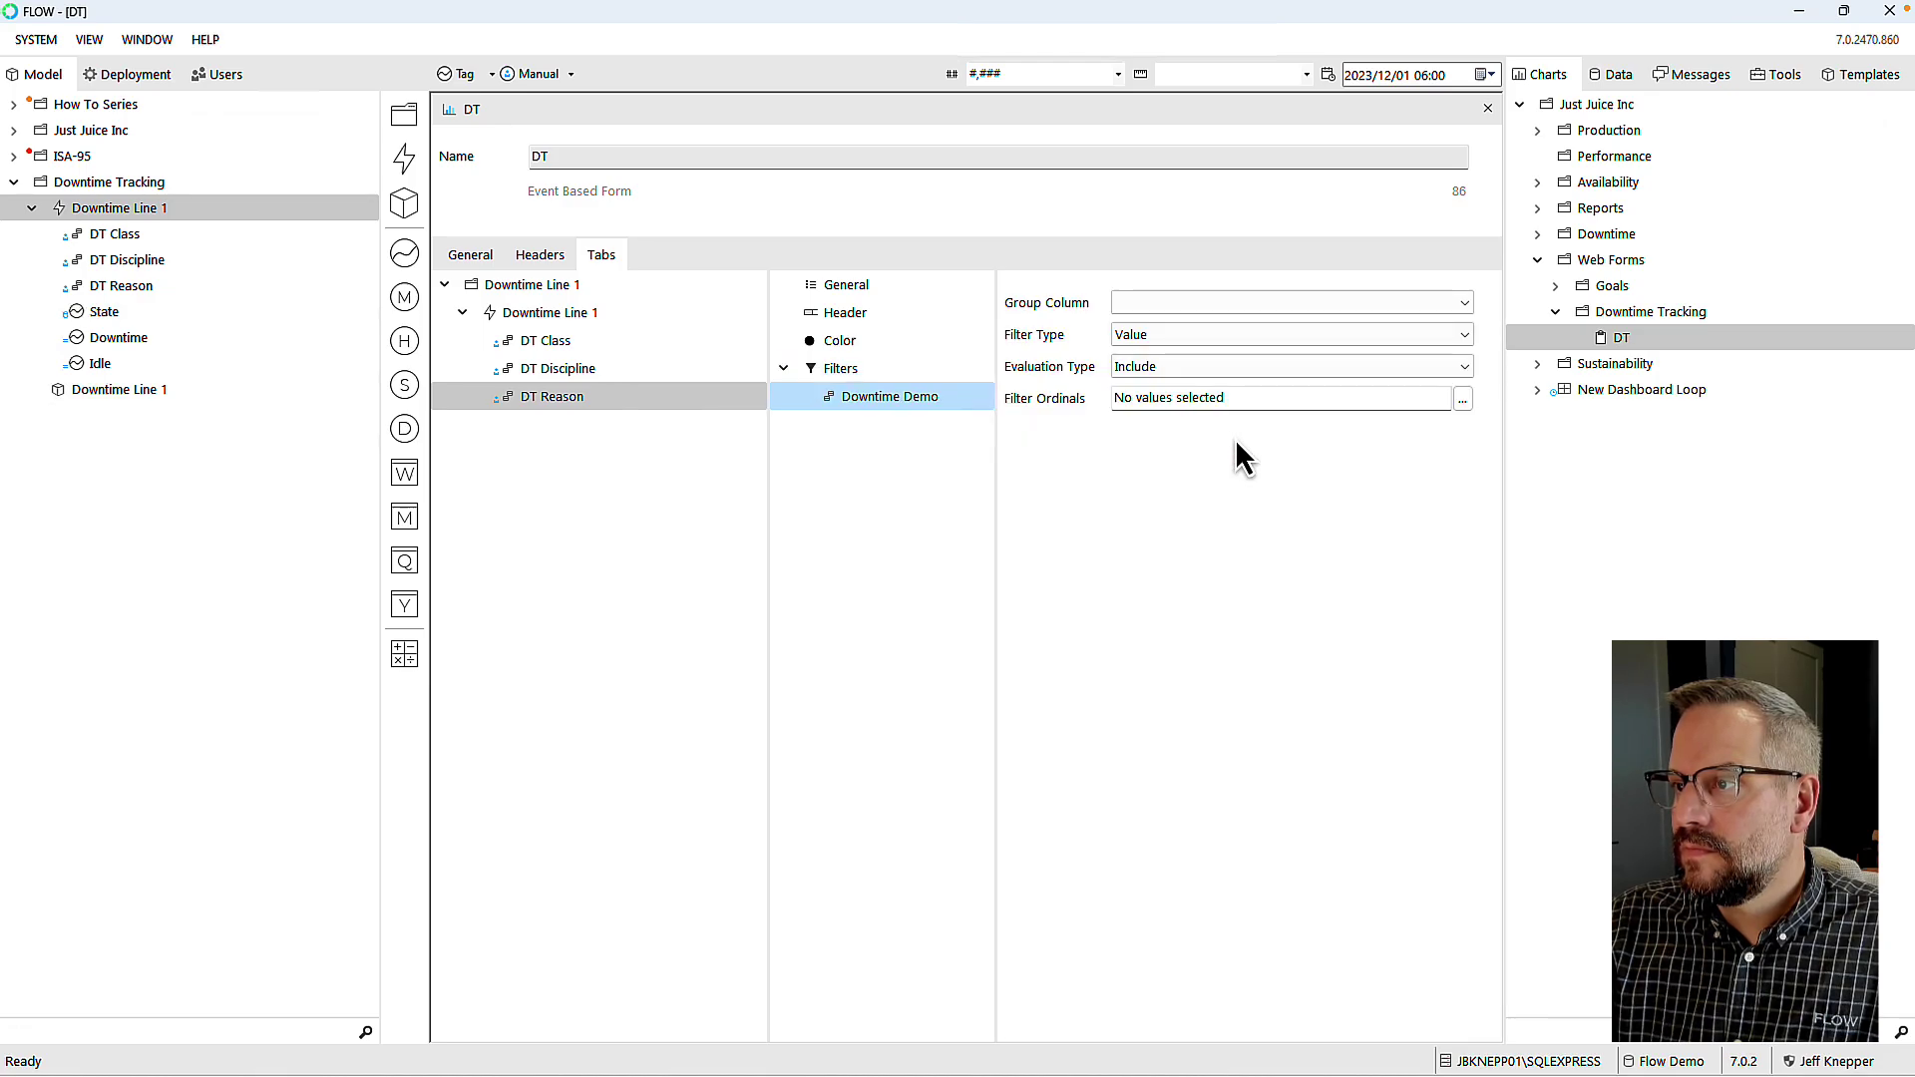
{"action": "left_click", "coordinate": [1175, 304]}
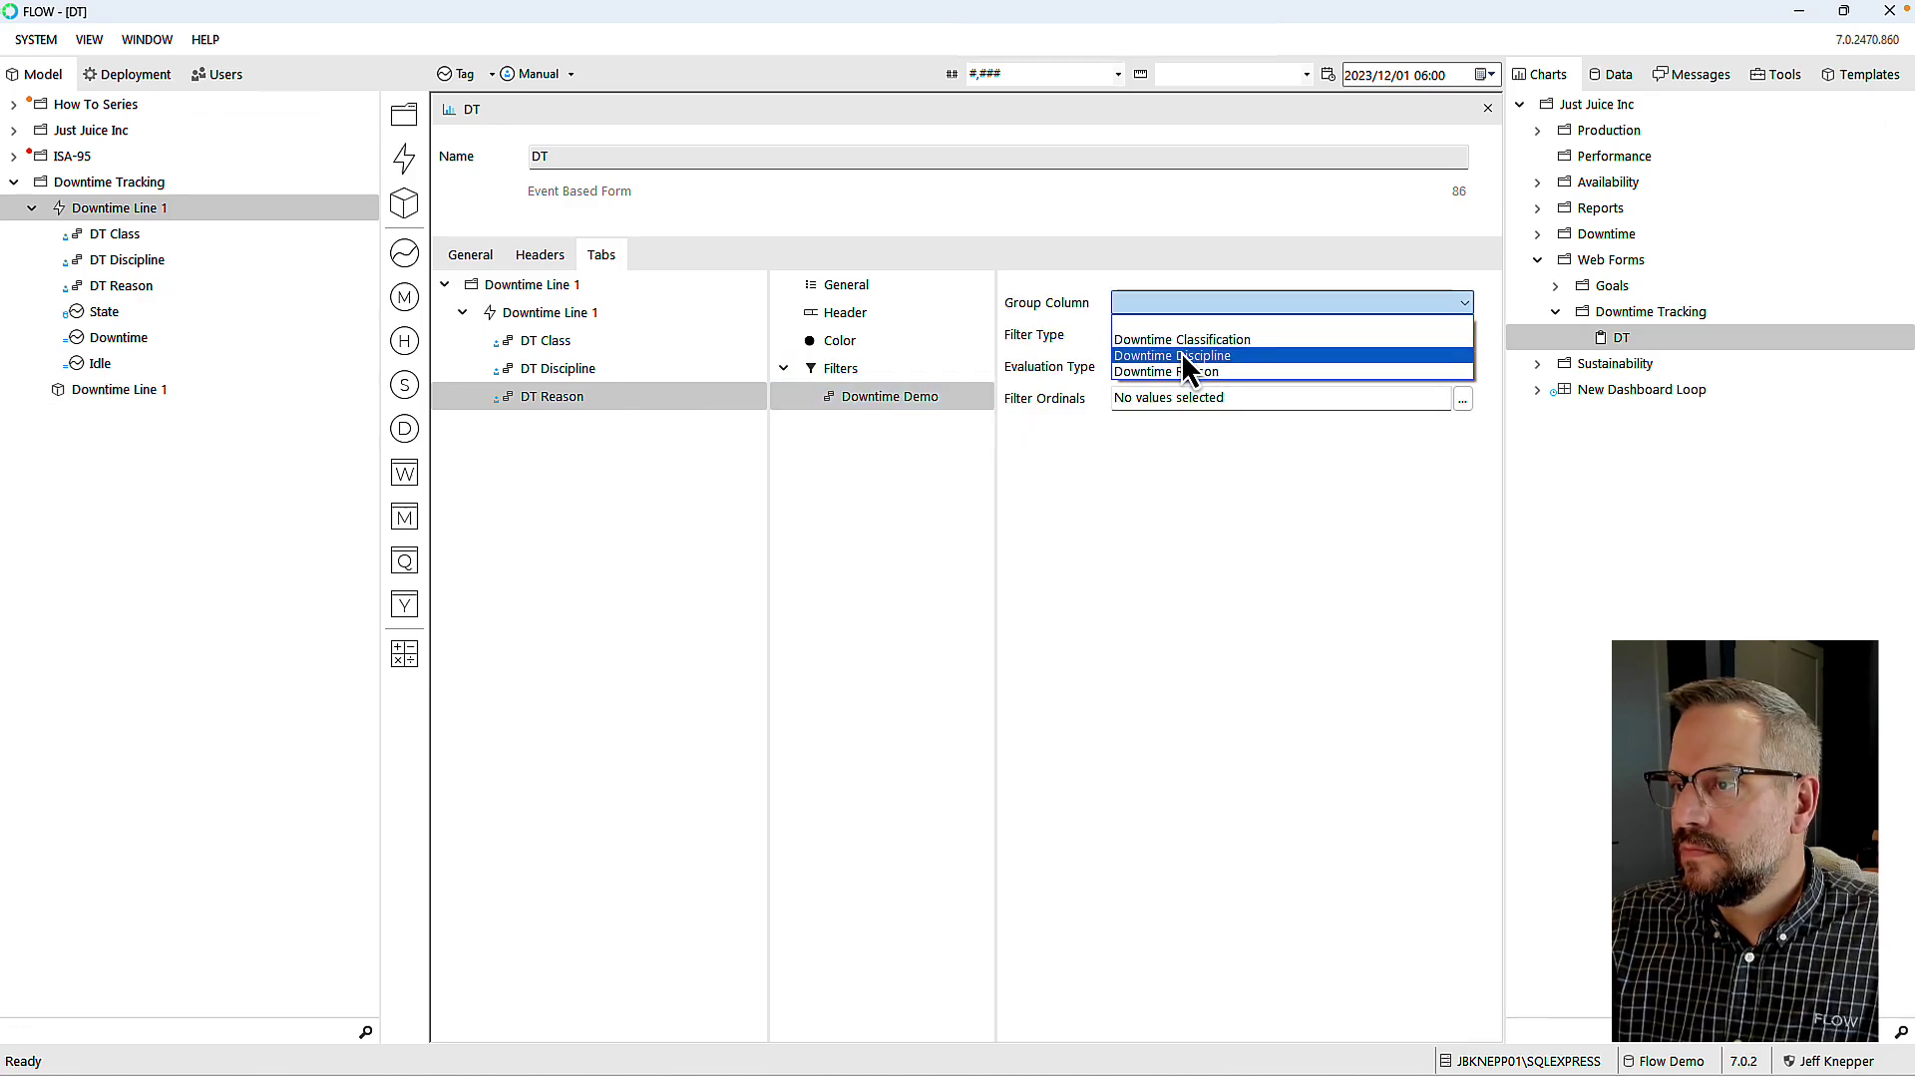
{"action": "left_click", "coordinate": [1181, 355]}
Step: Set the DT Reason filter type to Attribute, filtering by DT Discipline
{"action": "left_click", "coordinate": [1175, 401]}
{"action": "left_click", "coordinate": [1137, 333]}
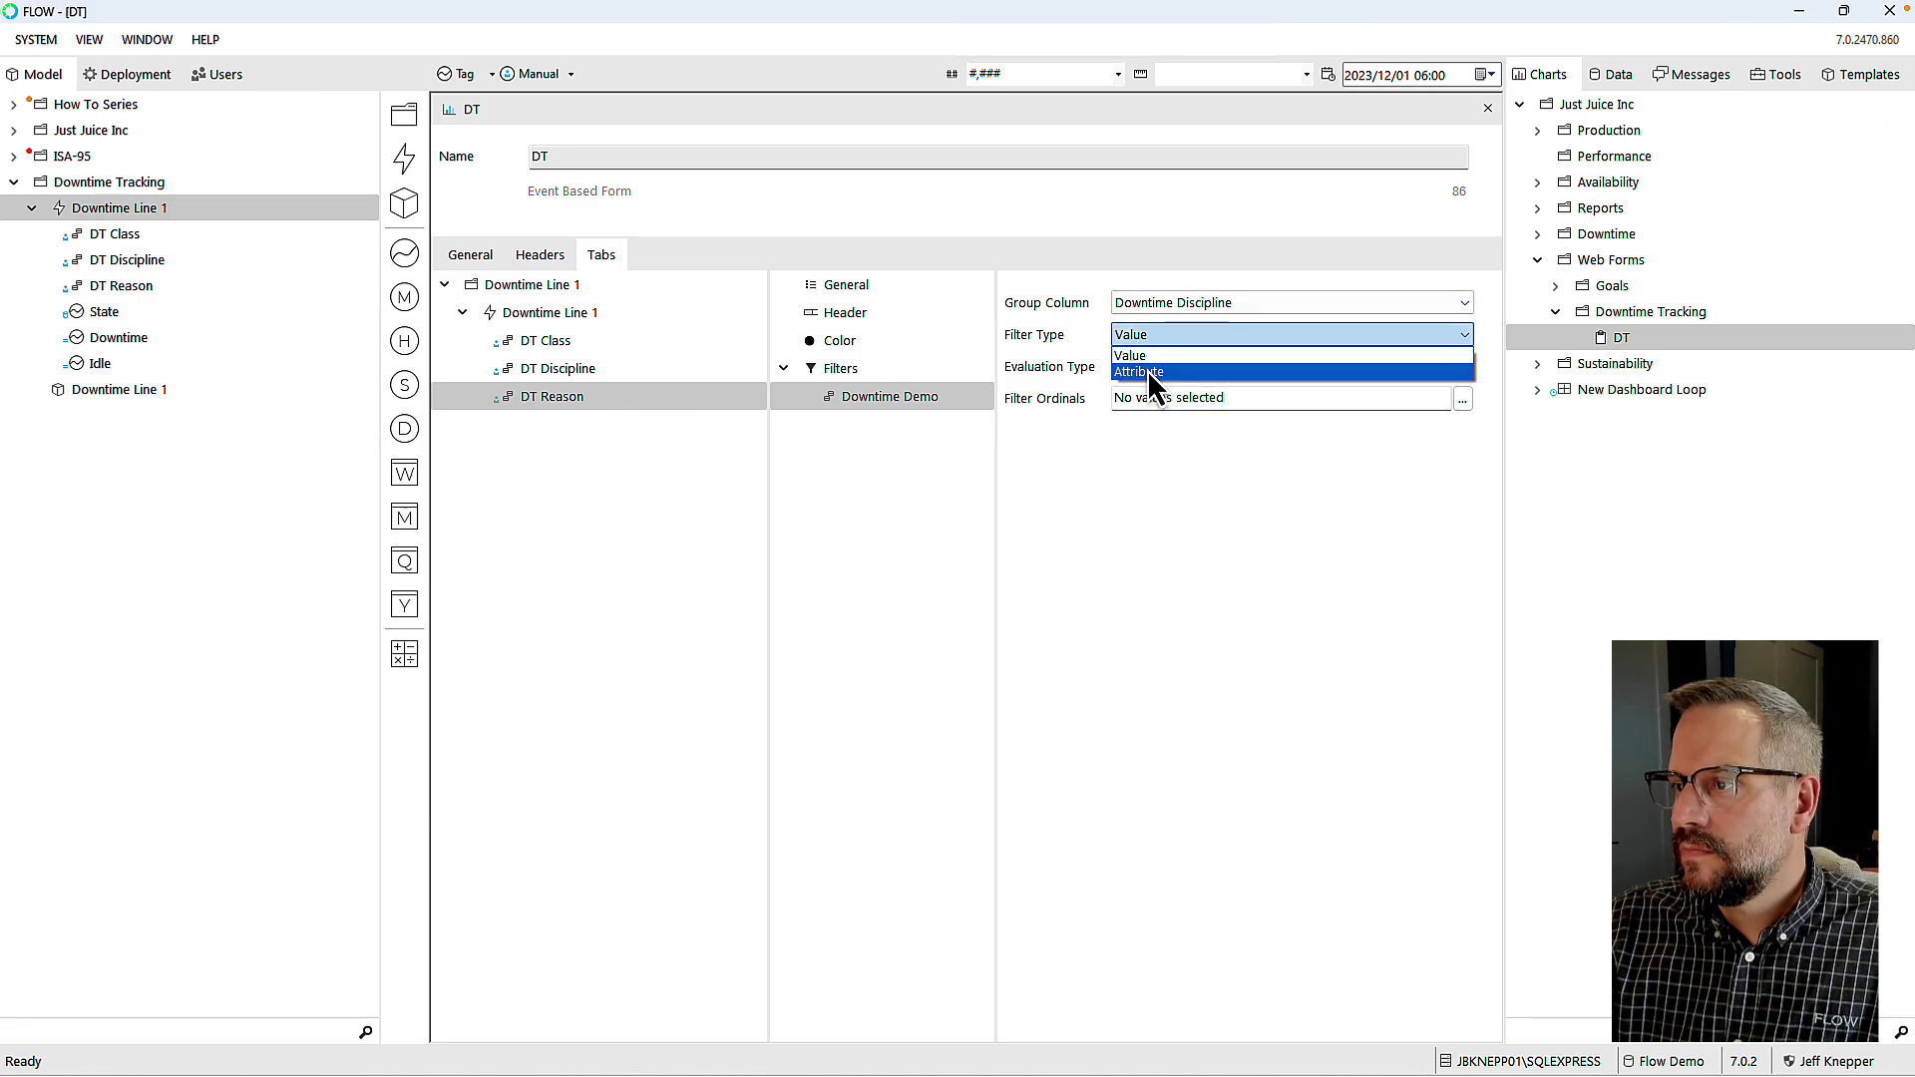
{"action": "left_click", "coordinate": [1147, 369]}
{"action": "left_click", "coordinate": [1145, 367]}
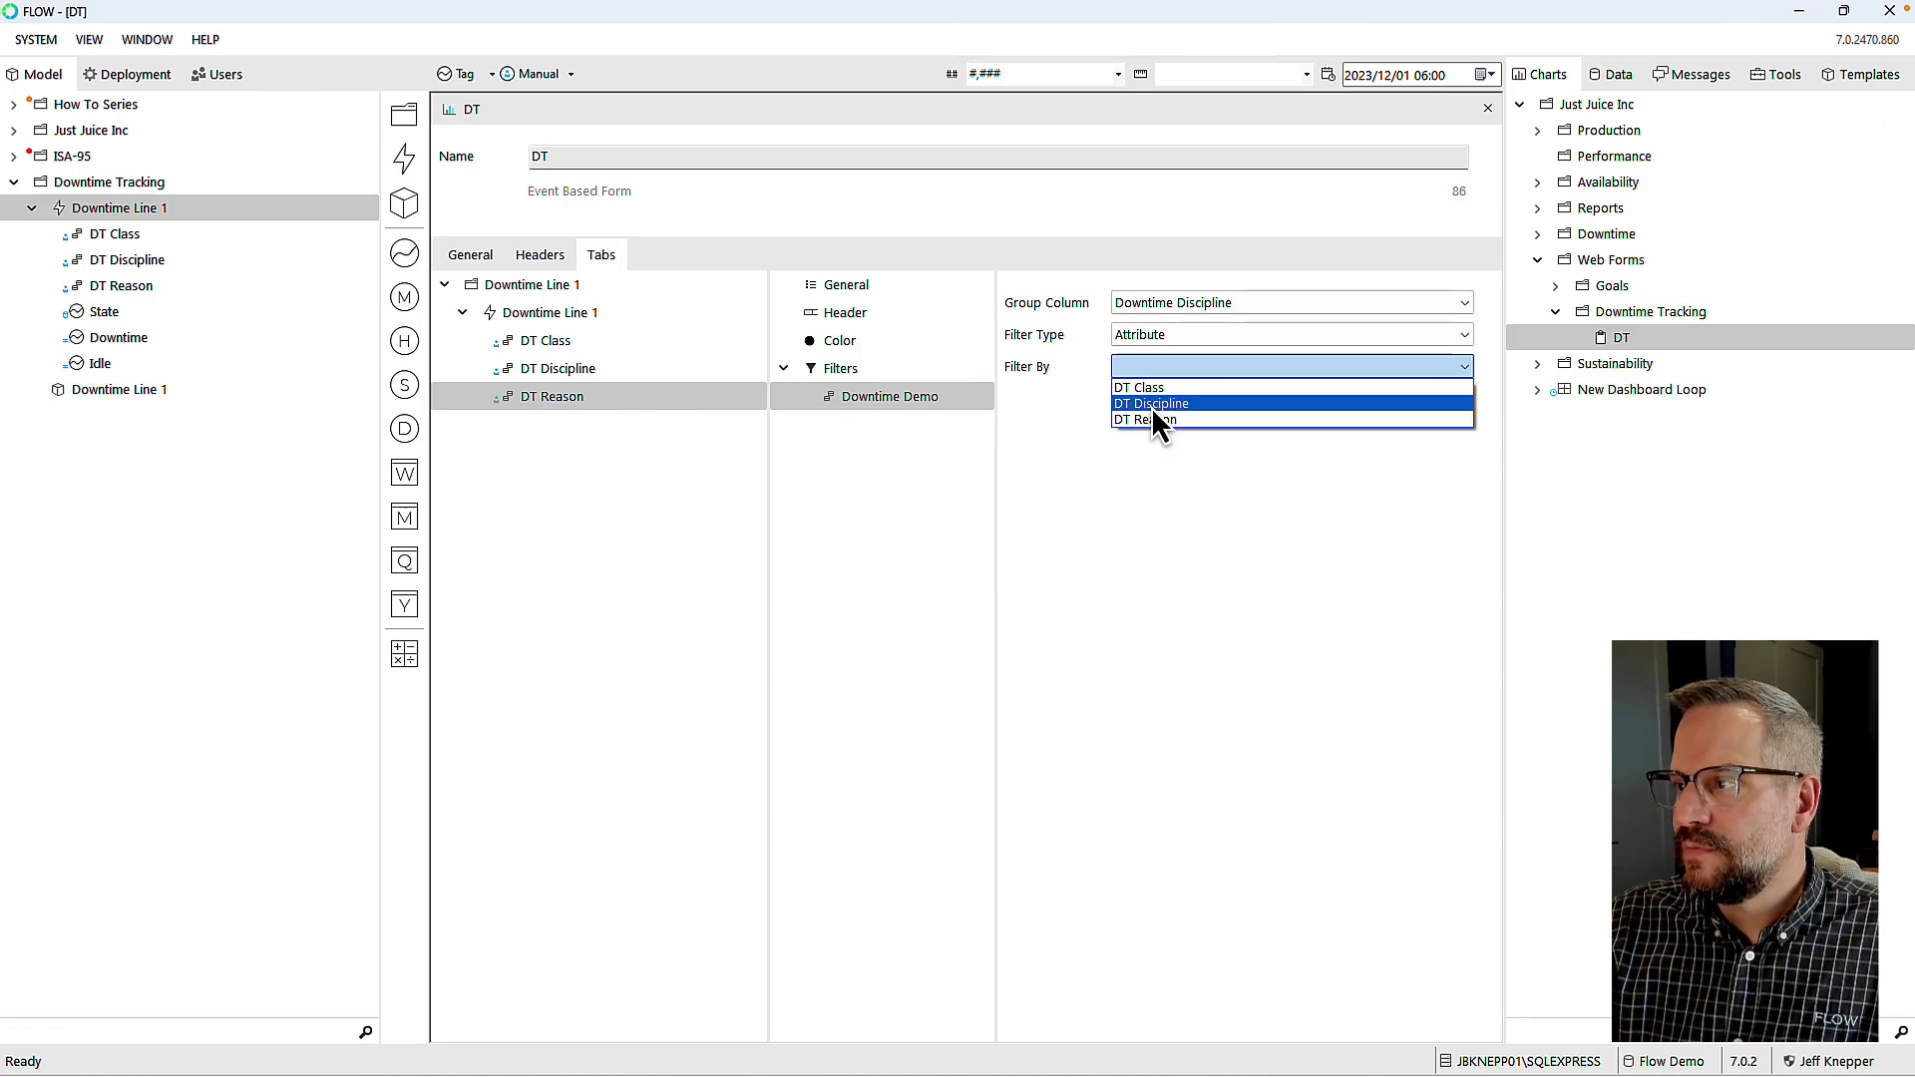
{"action": "left_click", "coordinate": [1151, 404]}
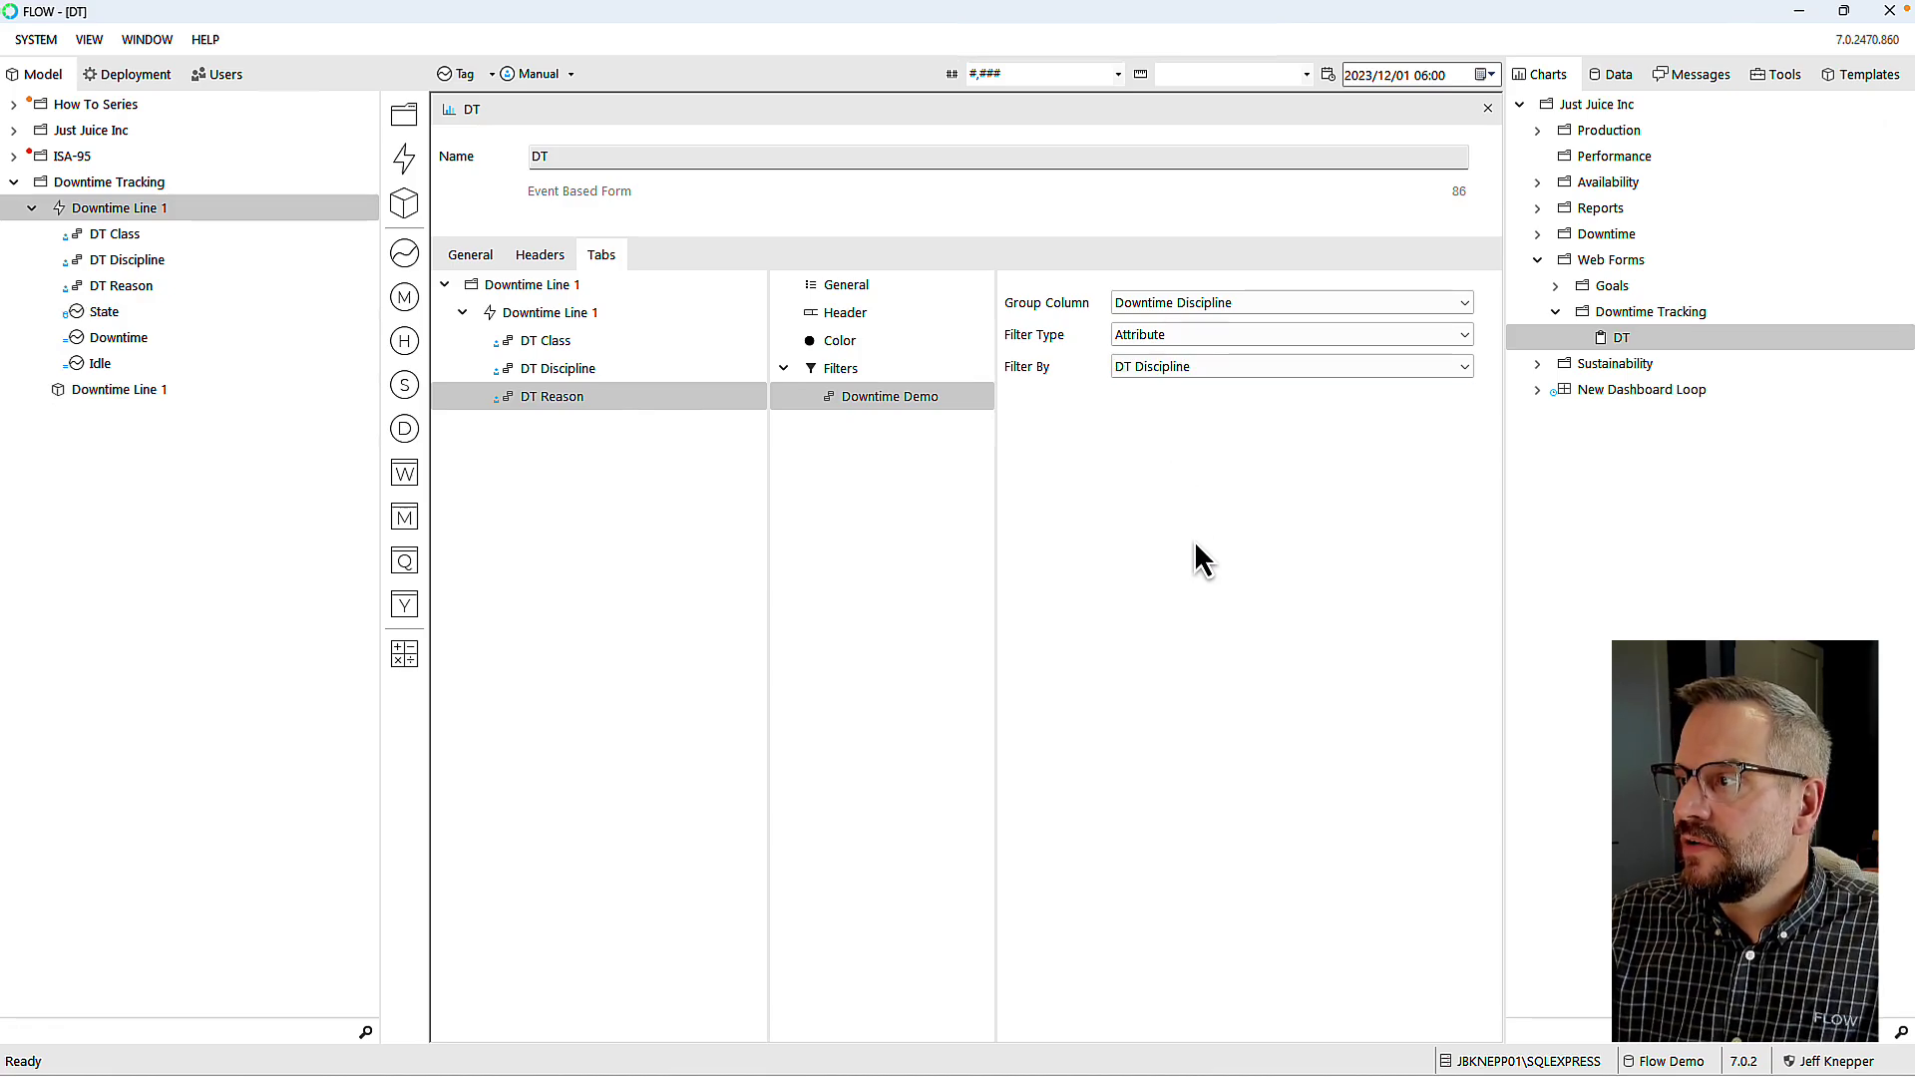
{"action": "left_click", "coordinate": [1602, 341]}
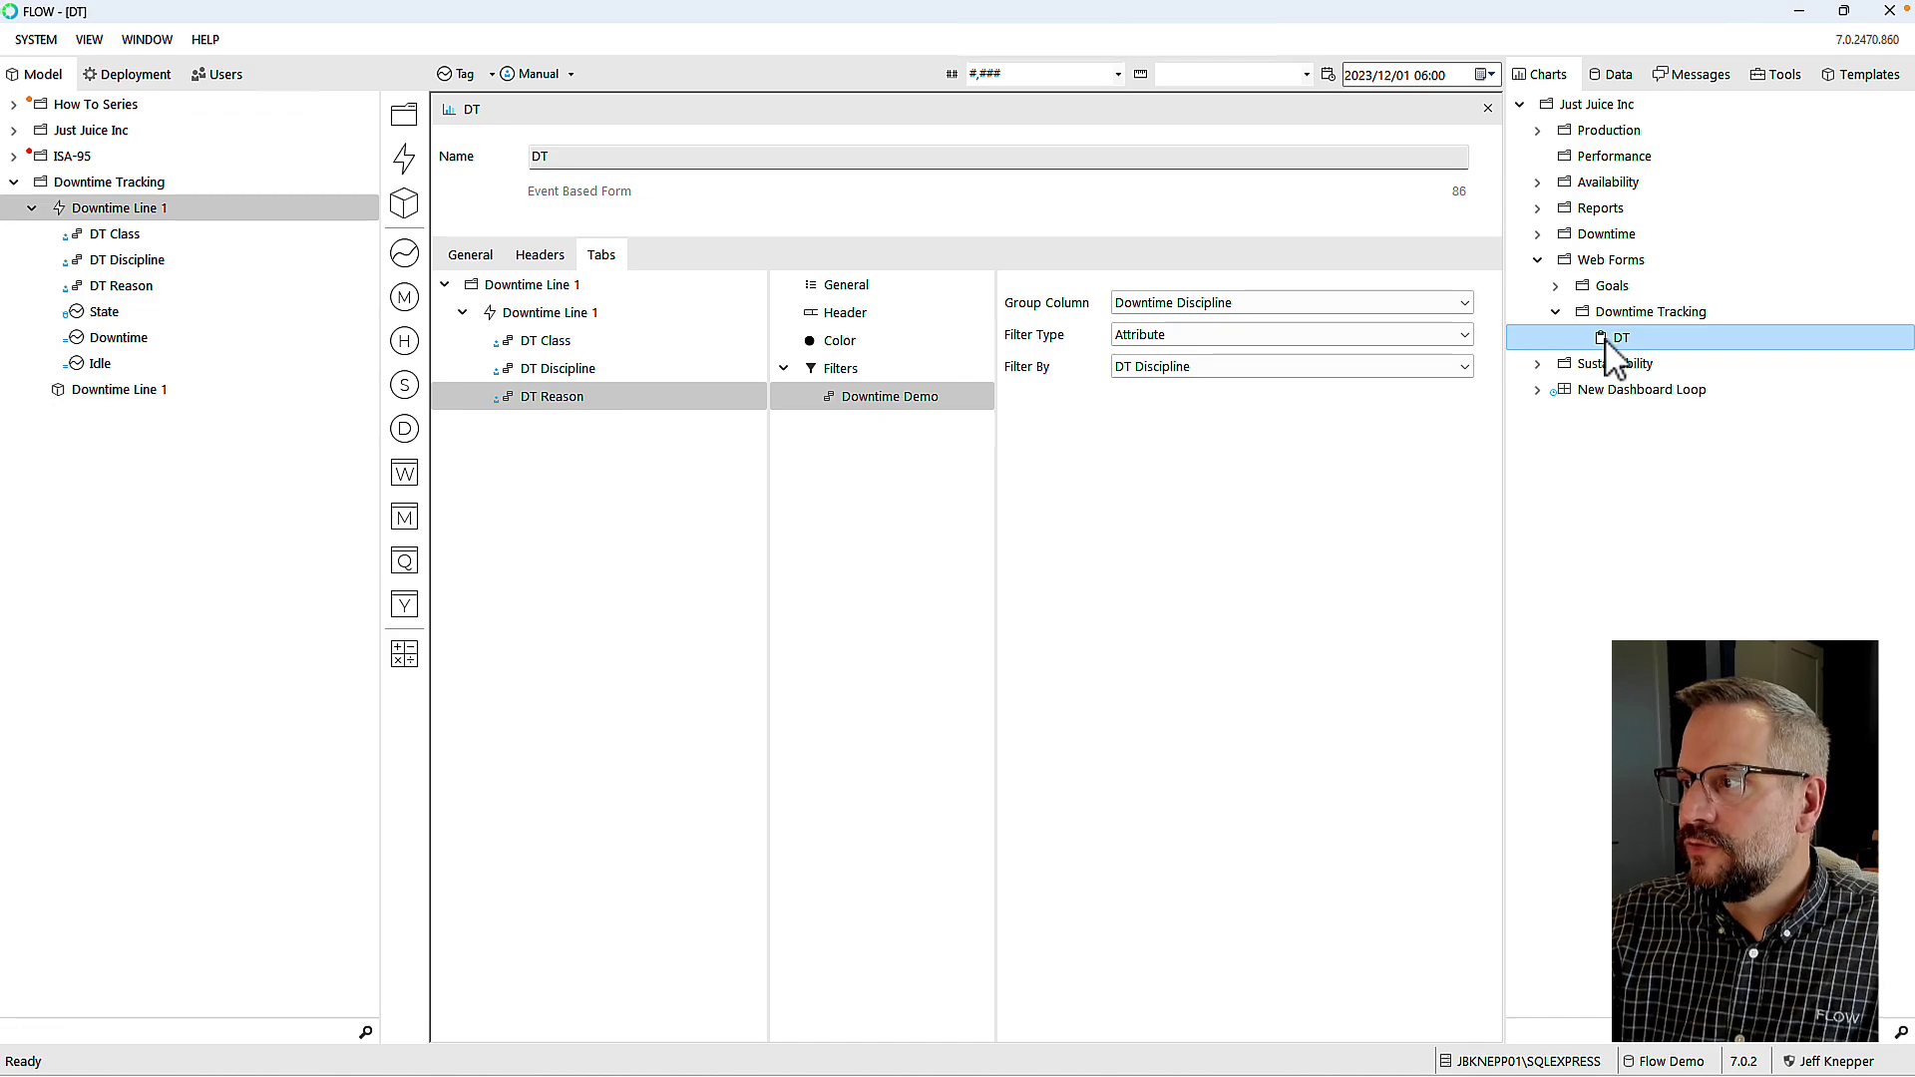
Step: Launch the DT chart in the Flow web portal from its Tasks menu
{"action": "right_click", "coordinate": [1605, 342]}
{"action": "mouse_move", "coordinate": [1650, 349]}
{"action": "left_click", "coordinate": [1536, 350]}
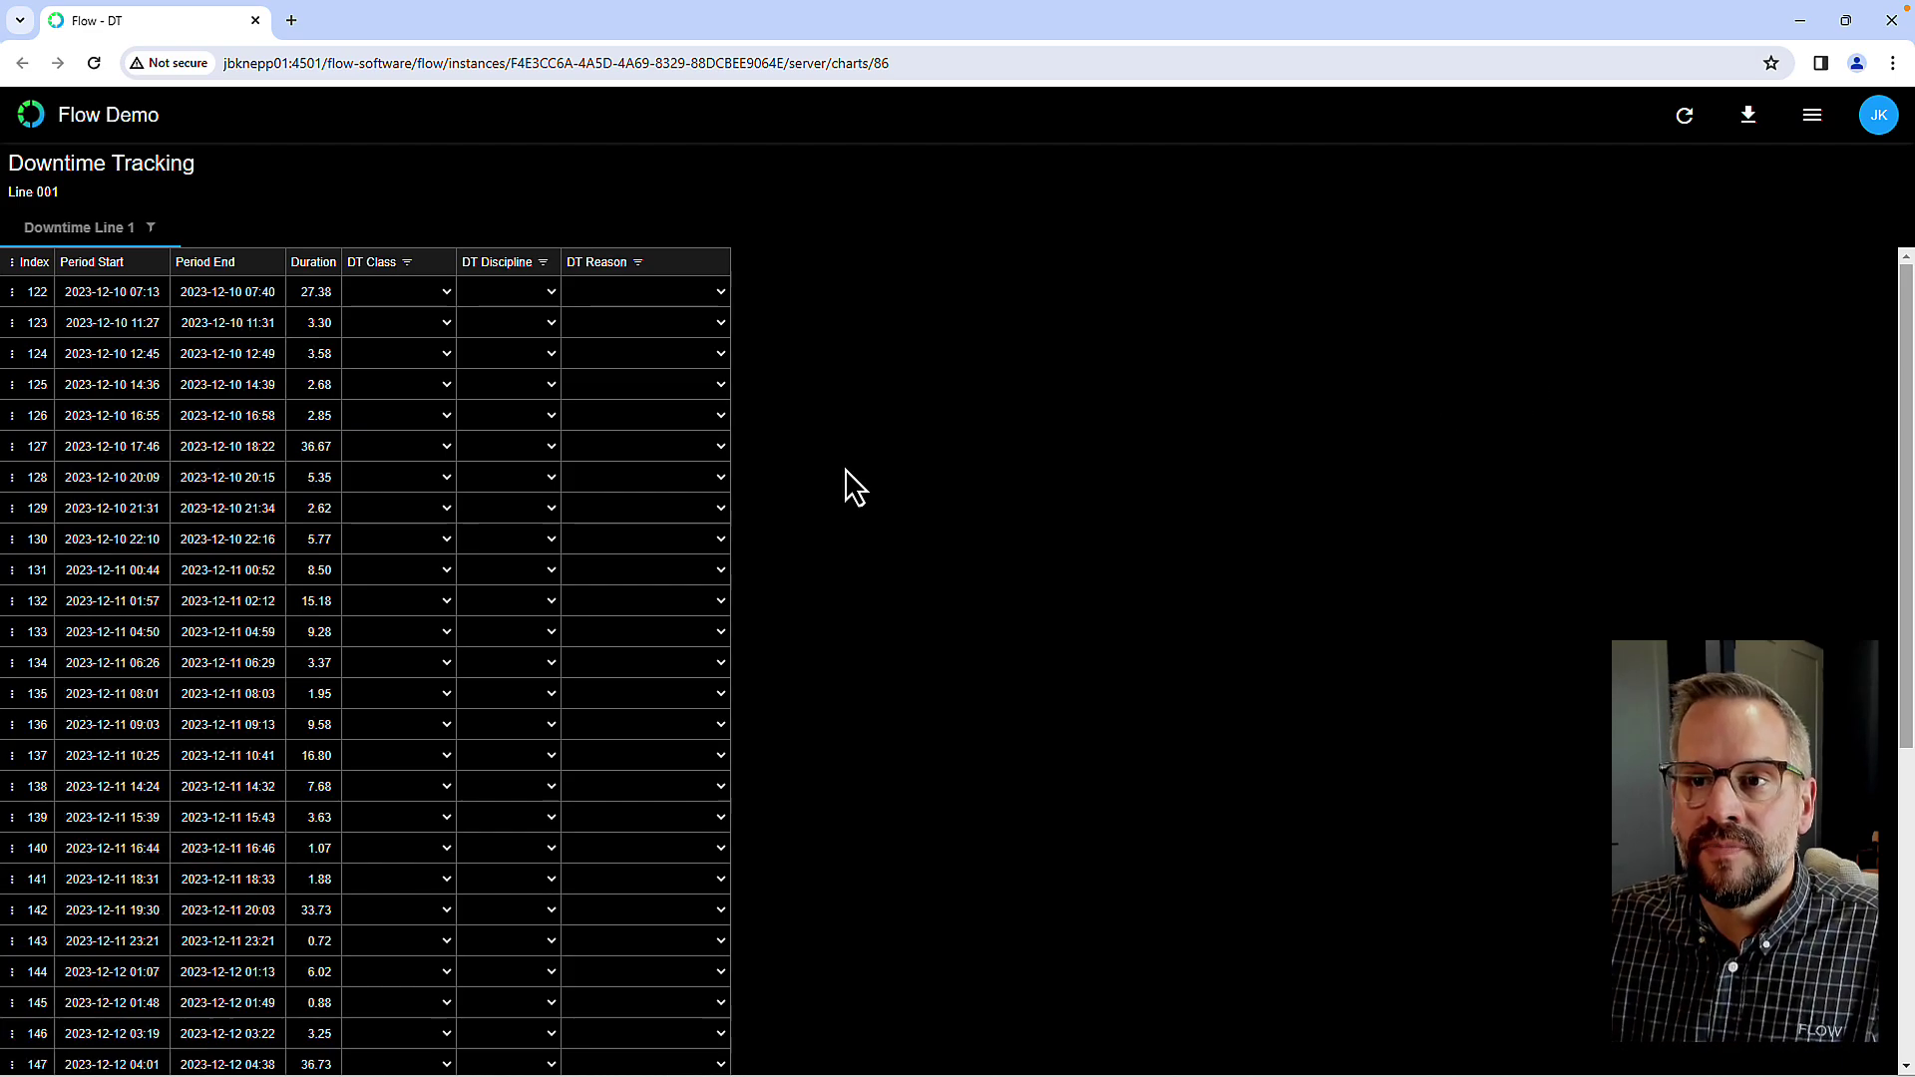
{"action": "left_click", "coordinate": [99, 299]}
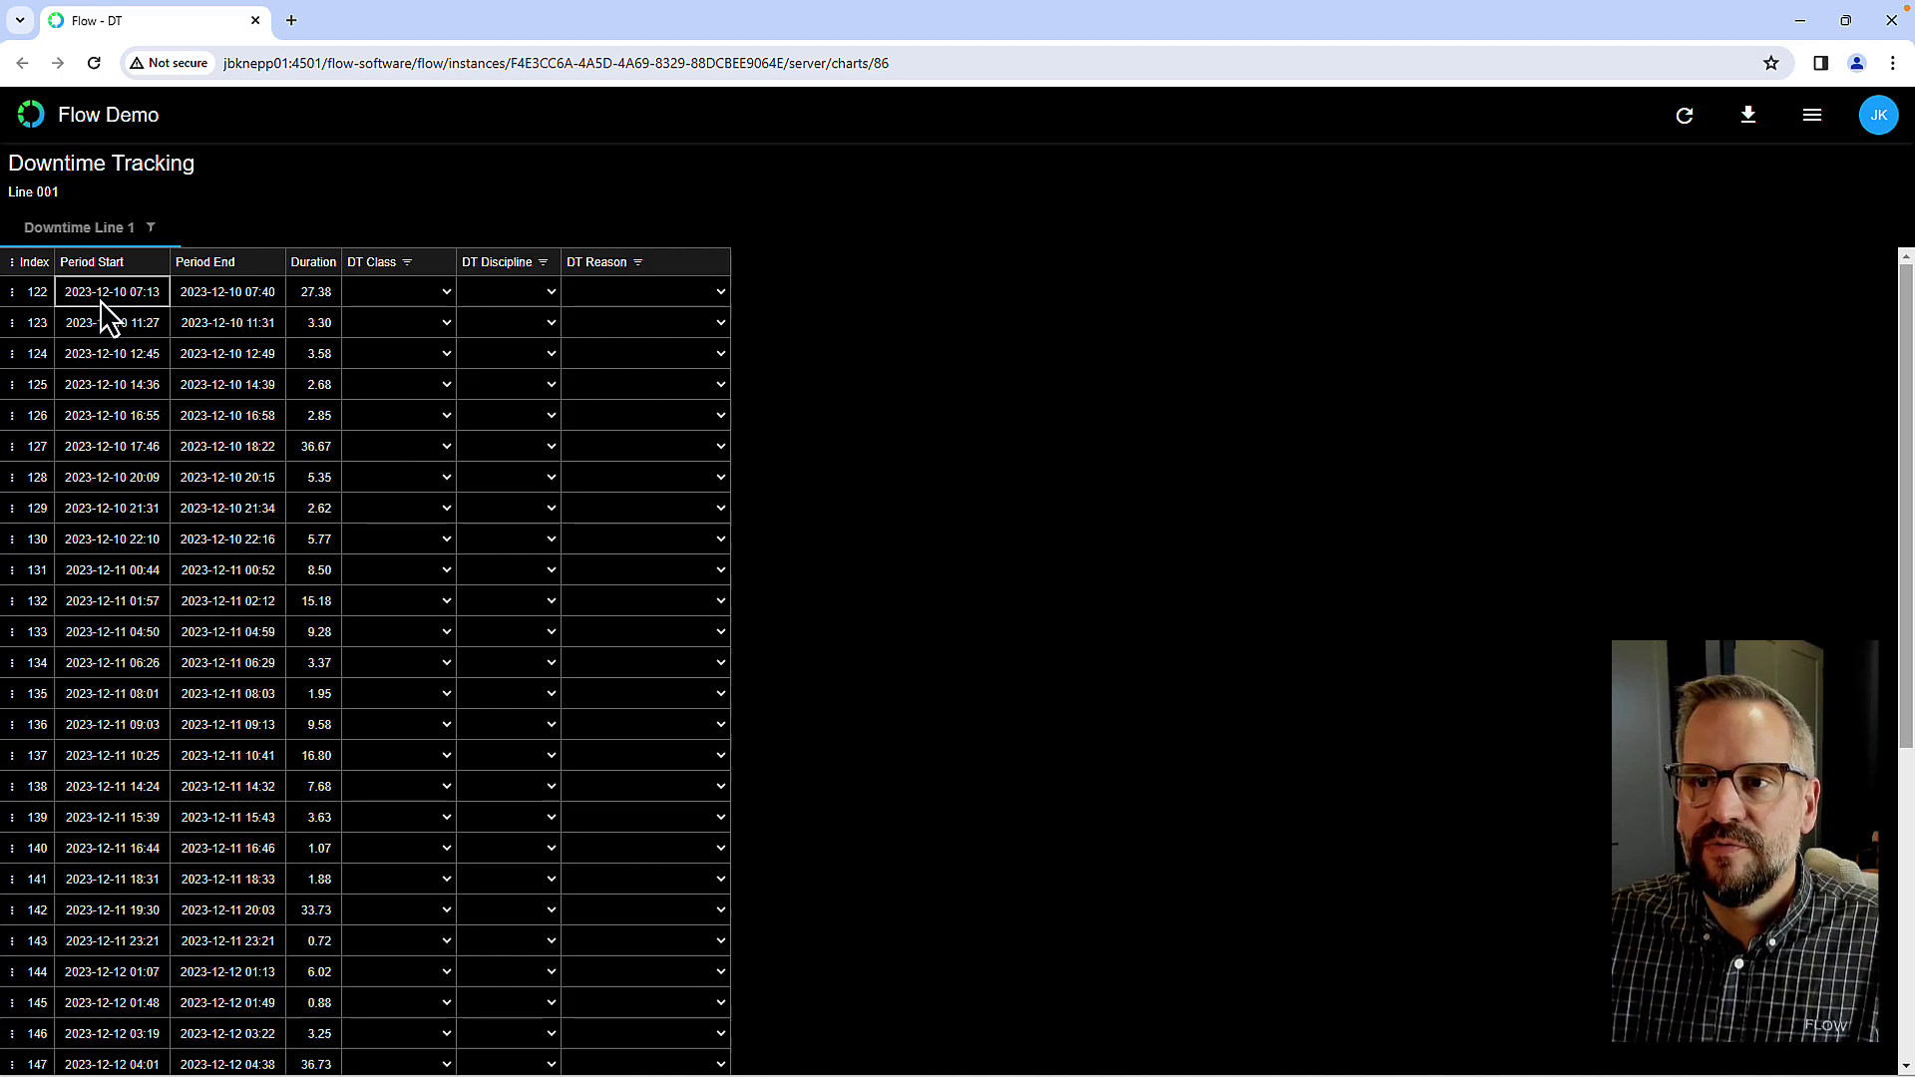
Step: Give row 122 DT Class Scheduled and DT Discipline Idle, then return to Flow
{"action": "left_click", "coordinate": [317, 303]}
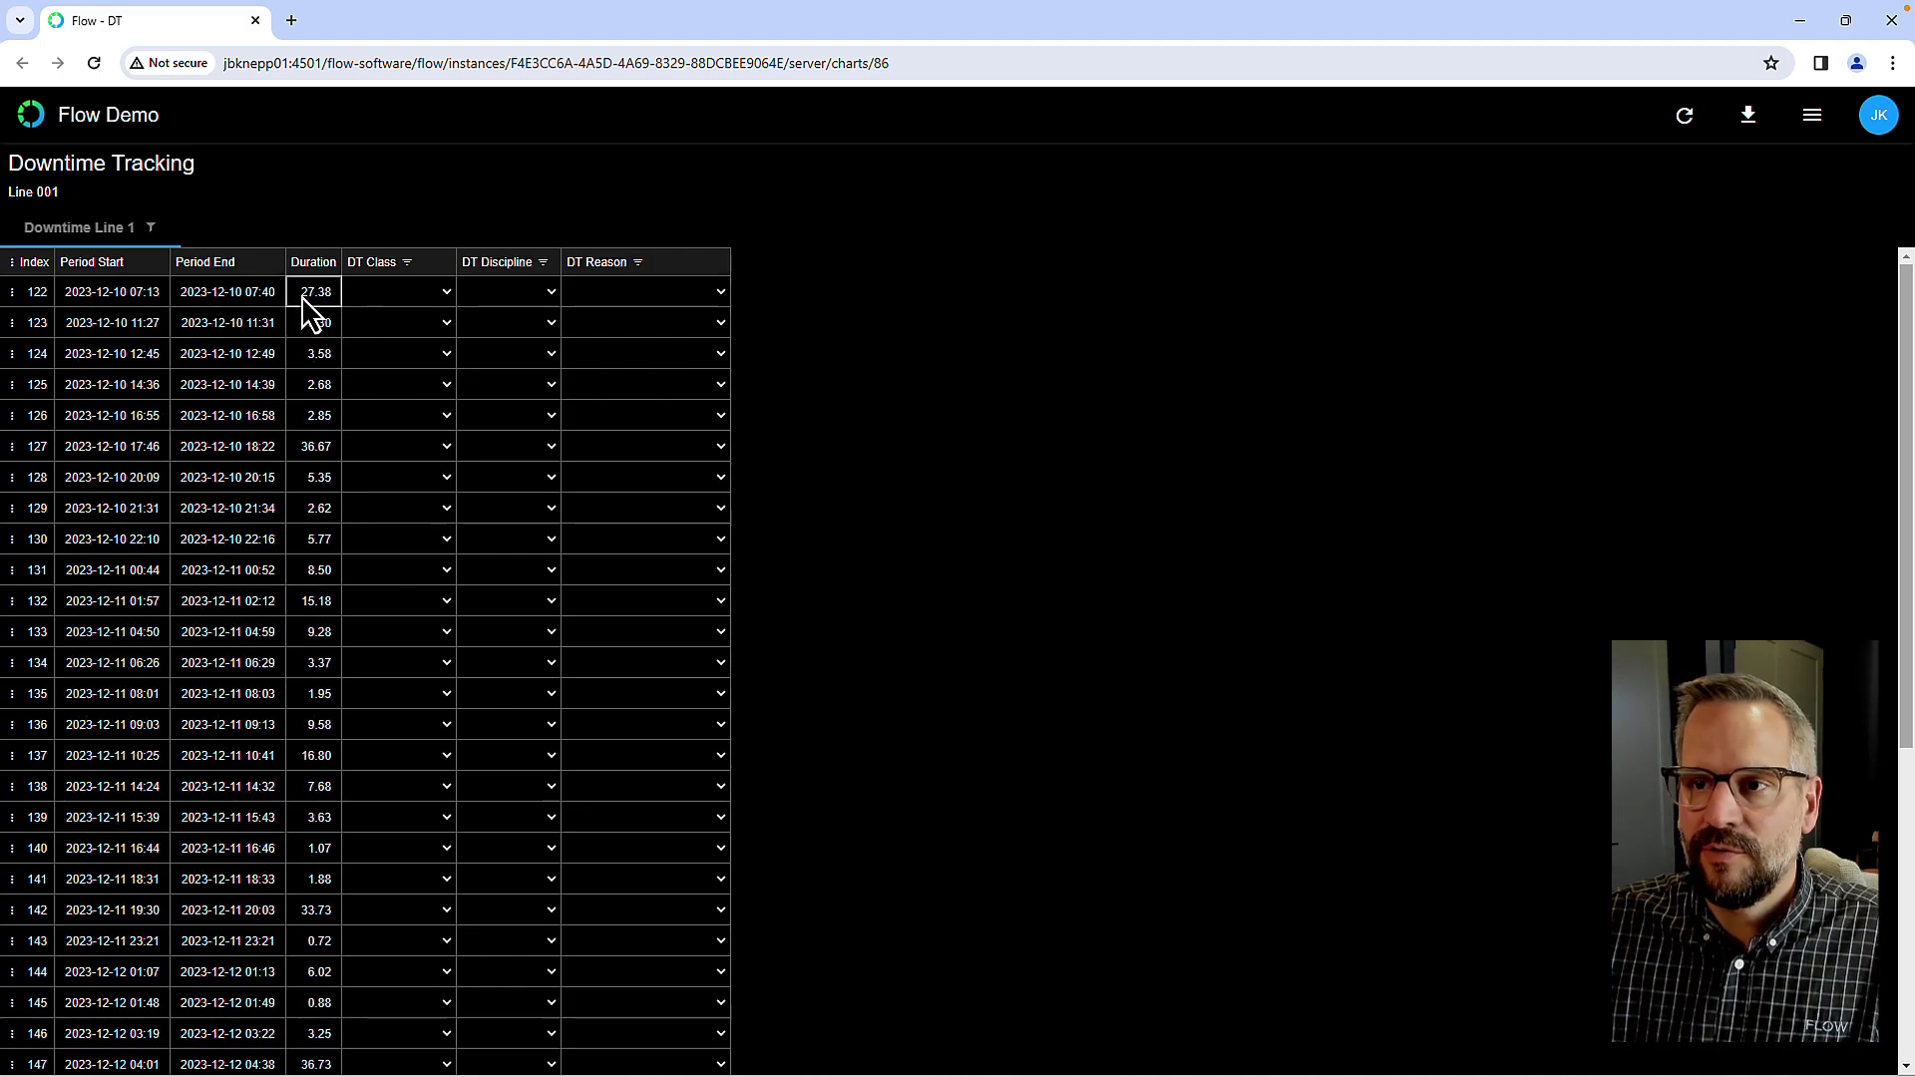
{"action": "left_click", "coordinate": [448, 295]}
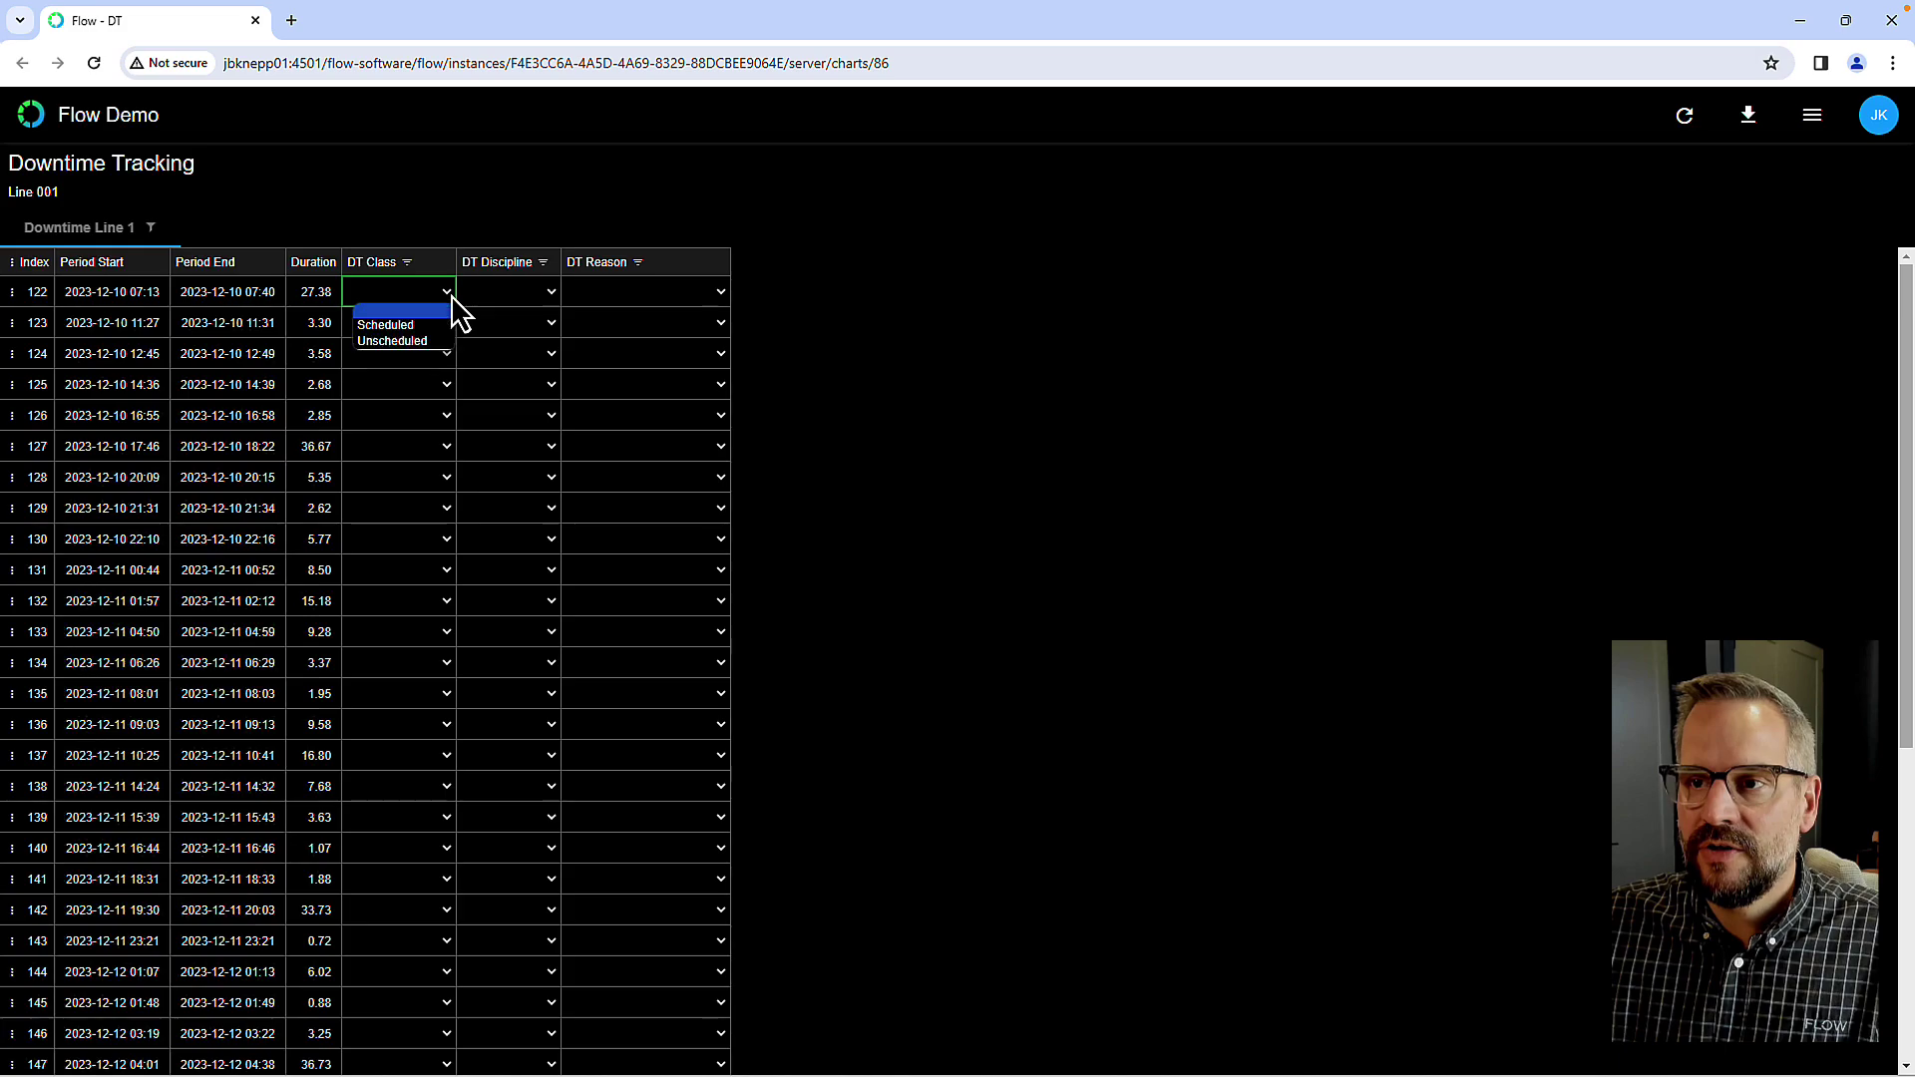
{"action": "left_click", "coordinate": [404, 325]}
{"action": "left_click", "coordinate": [547, 293]}
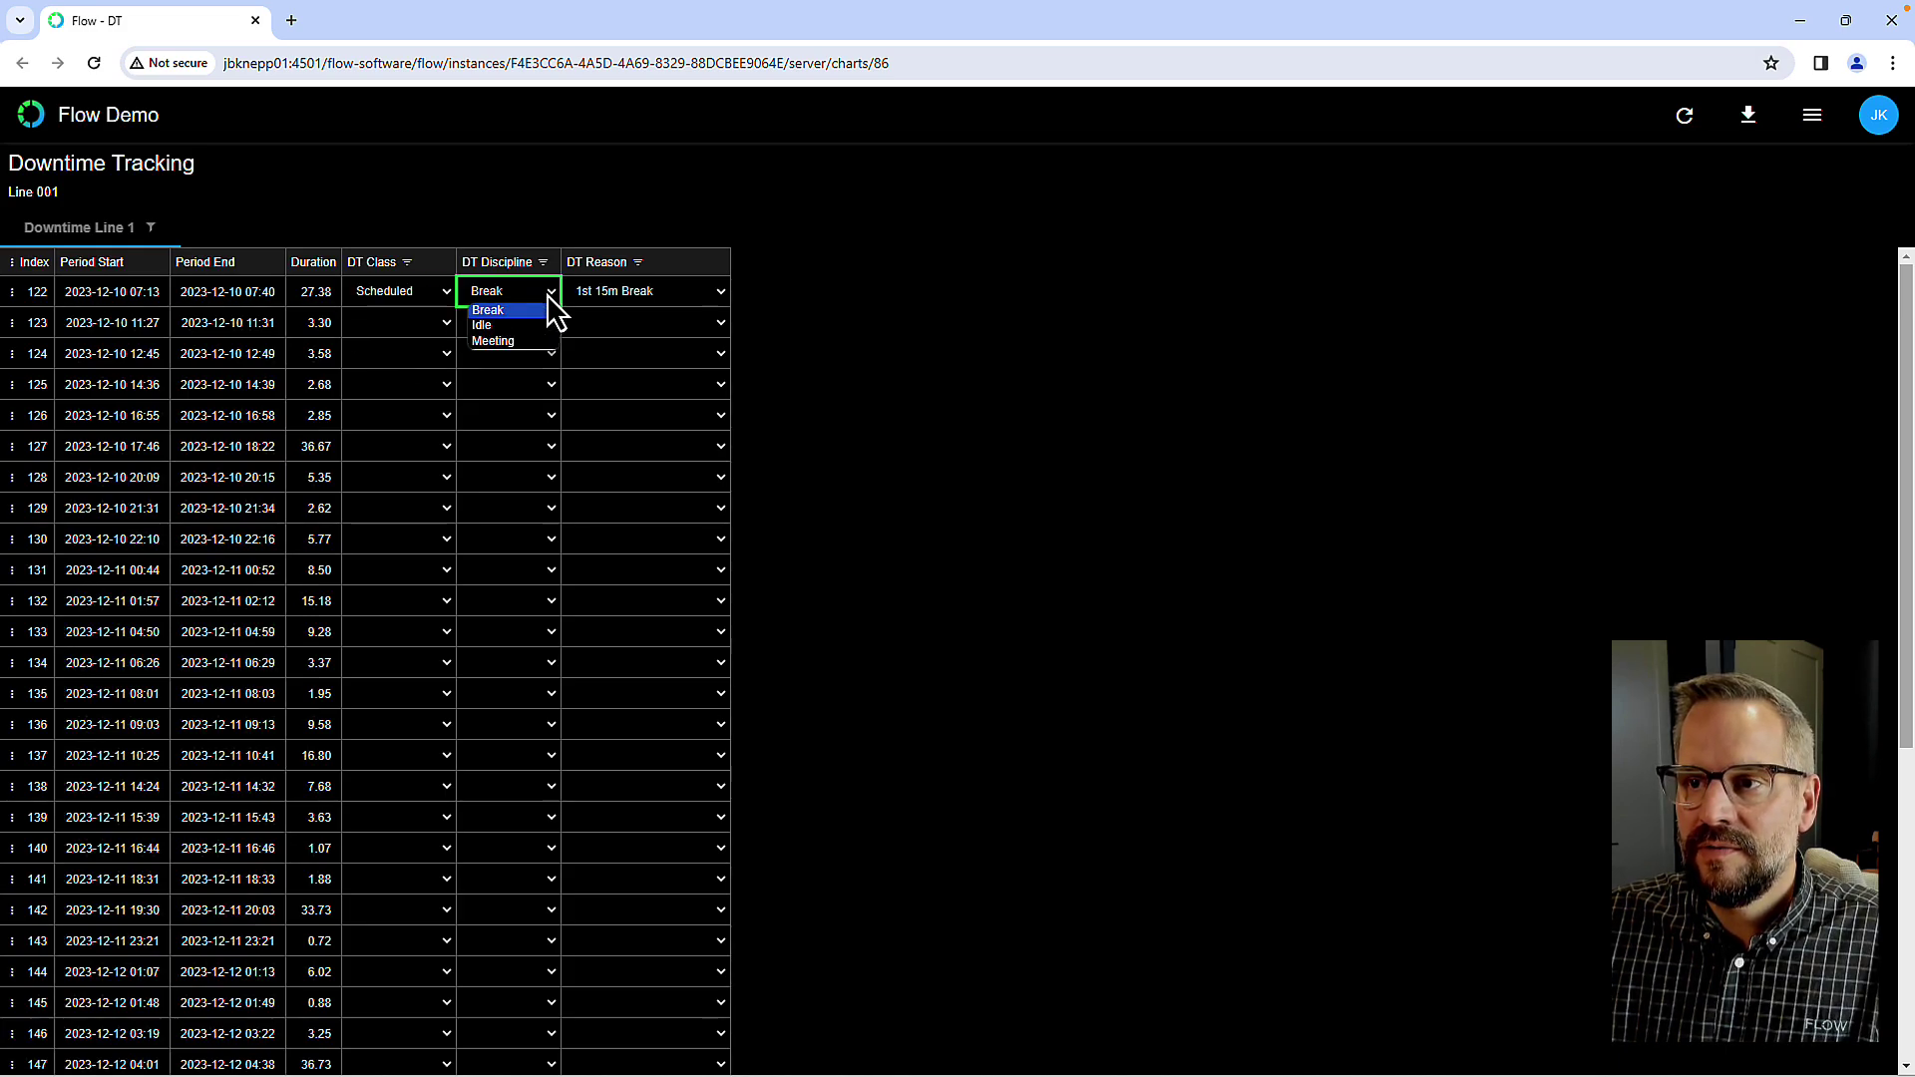
{"action": "left_click", "coordinate": [538, 332]}
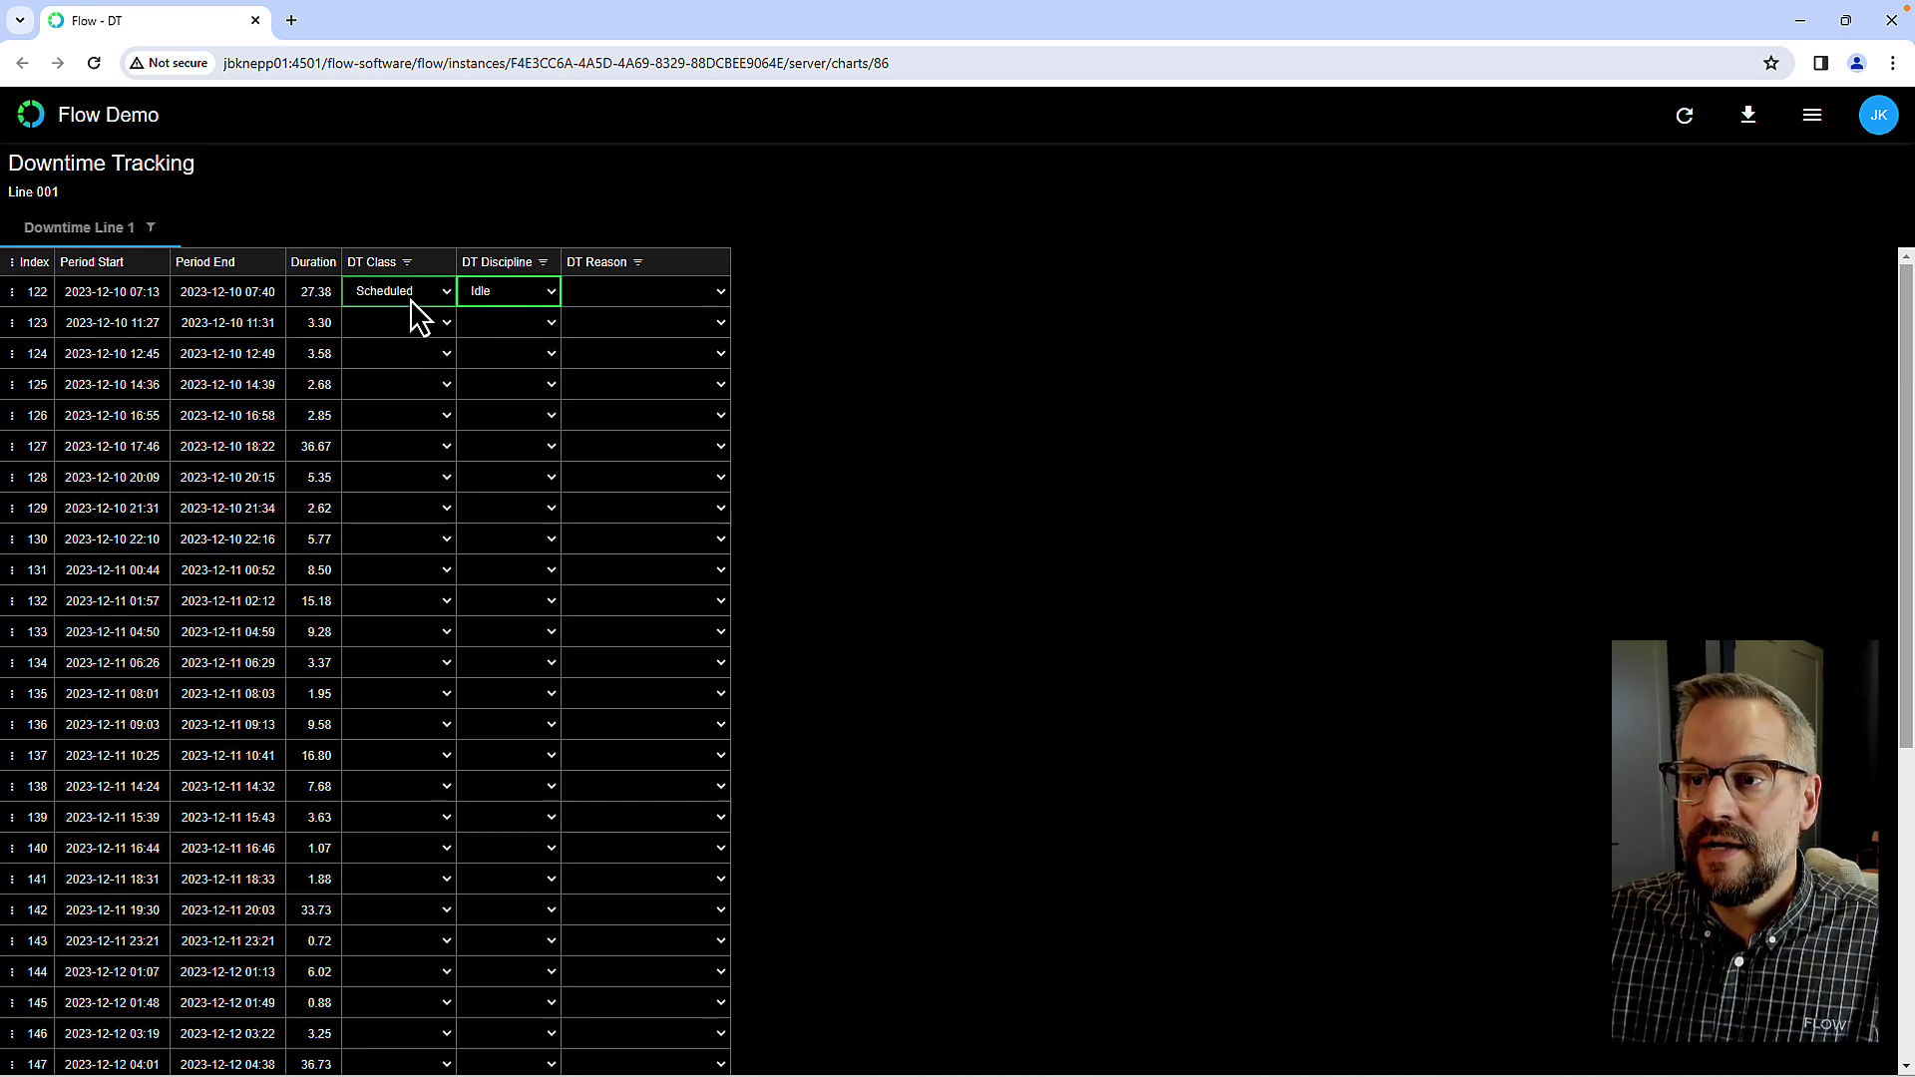
{"action": "left_click", "coordinate": [1199, 1055]}
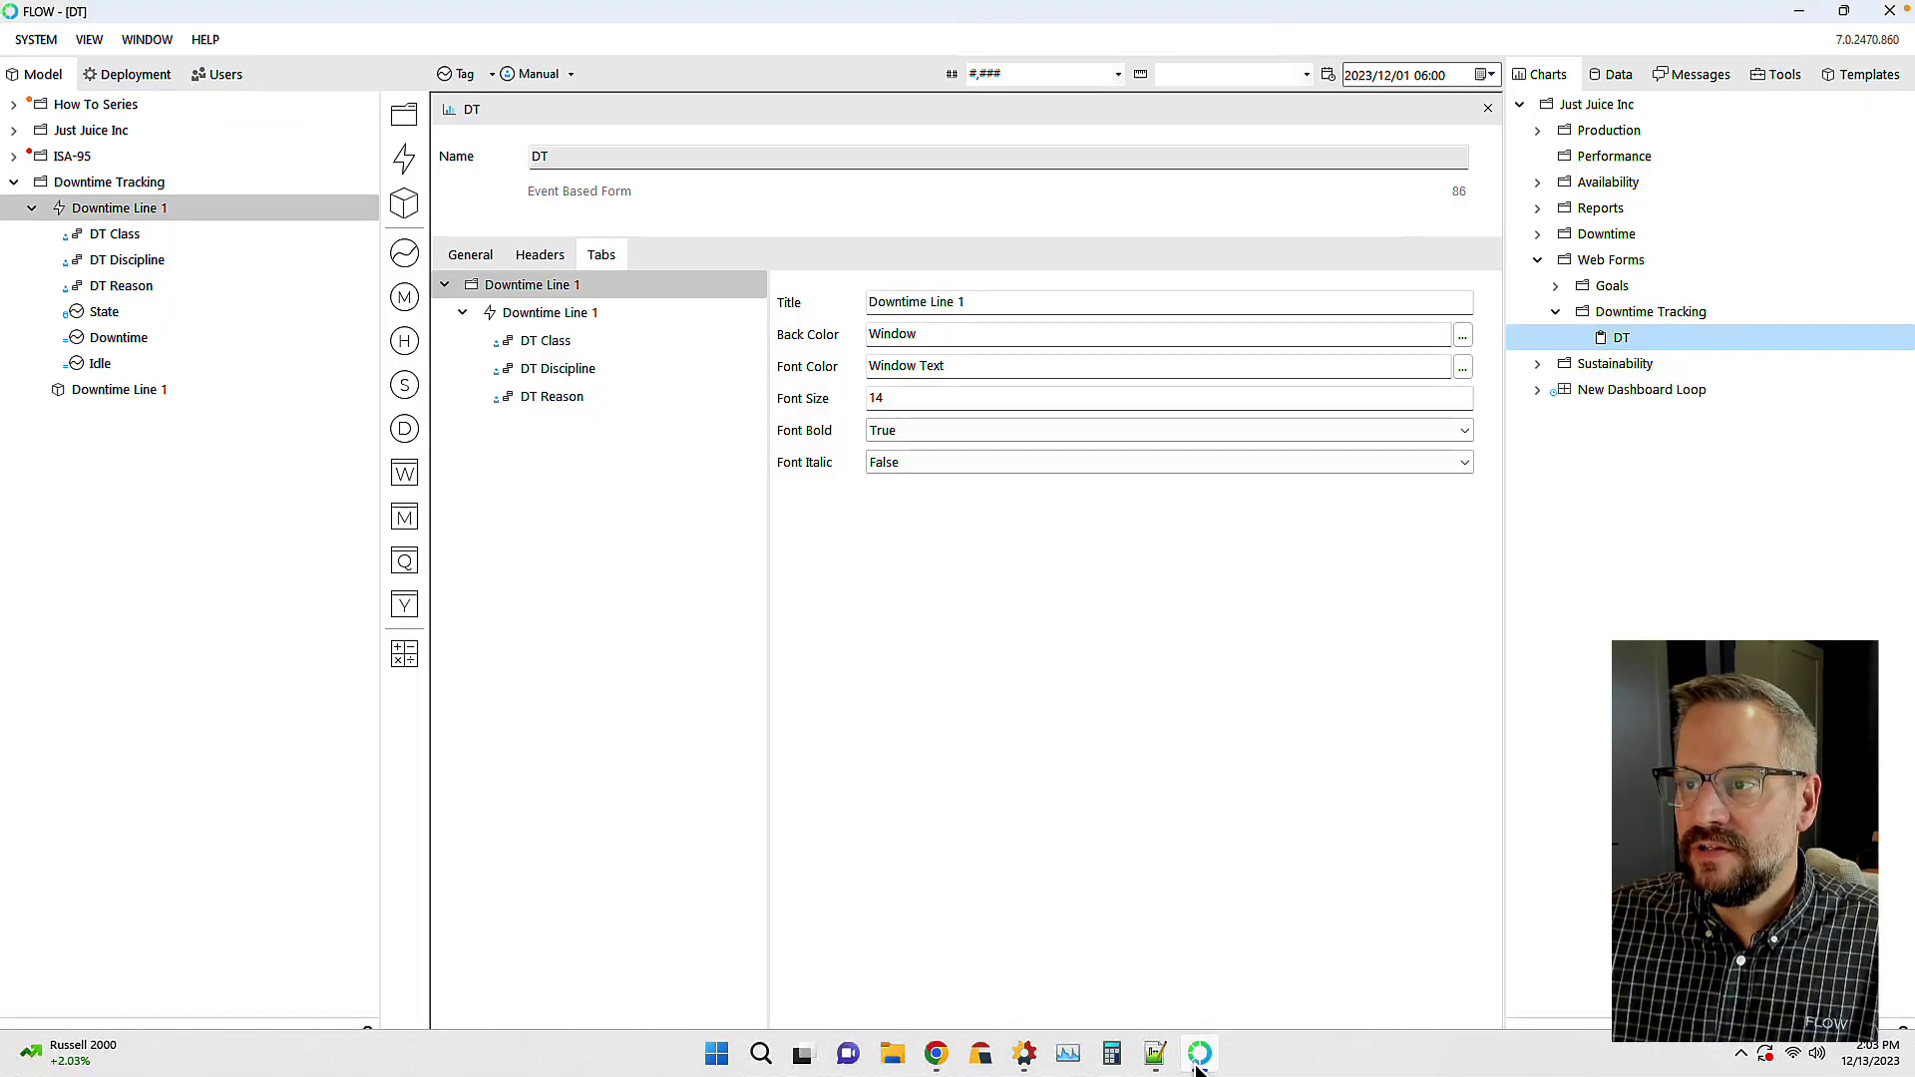
Step: Open Downtime Line 1, collapse Purge Now, and show DT Class values in grid view
{"action": "double_click", "coordinate": [93, 206]}
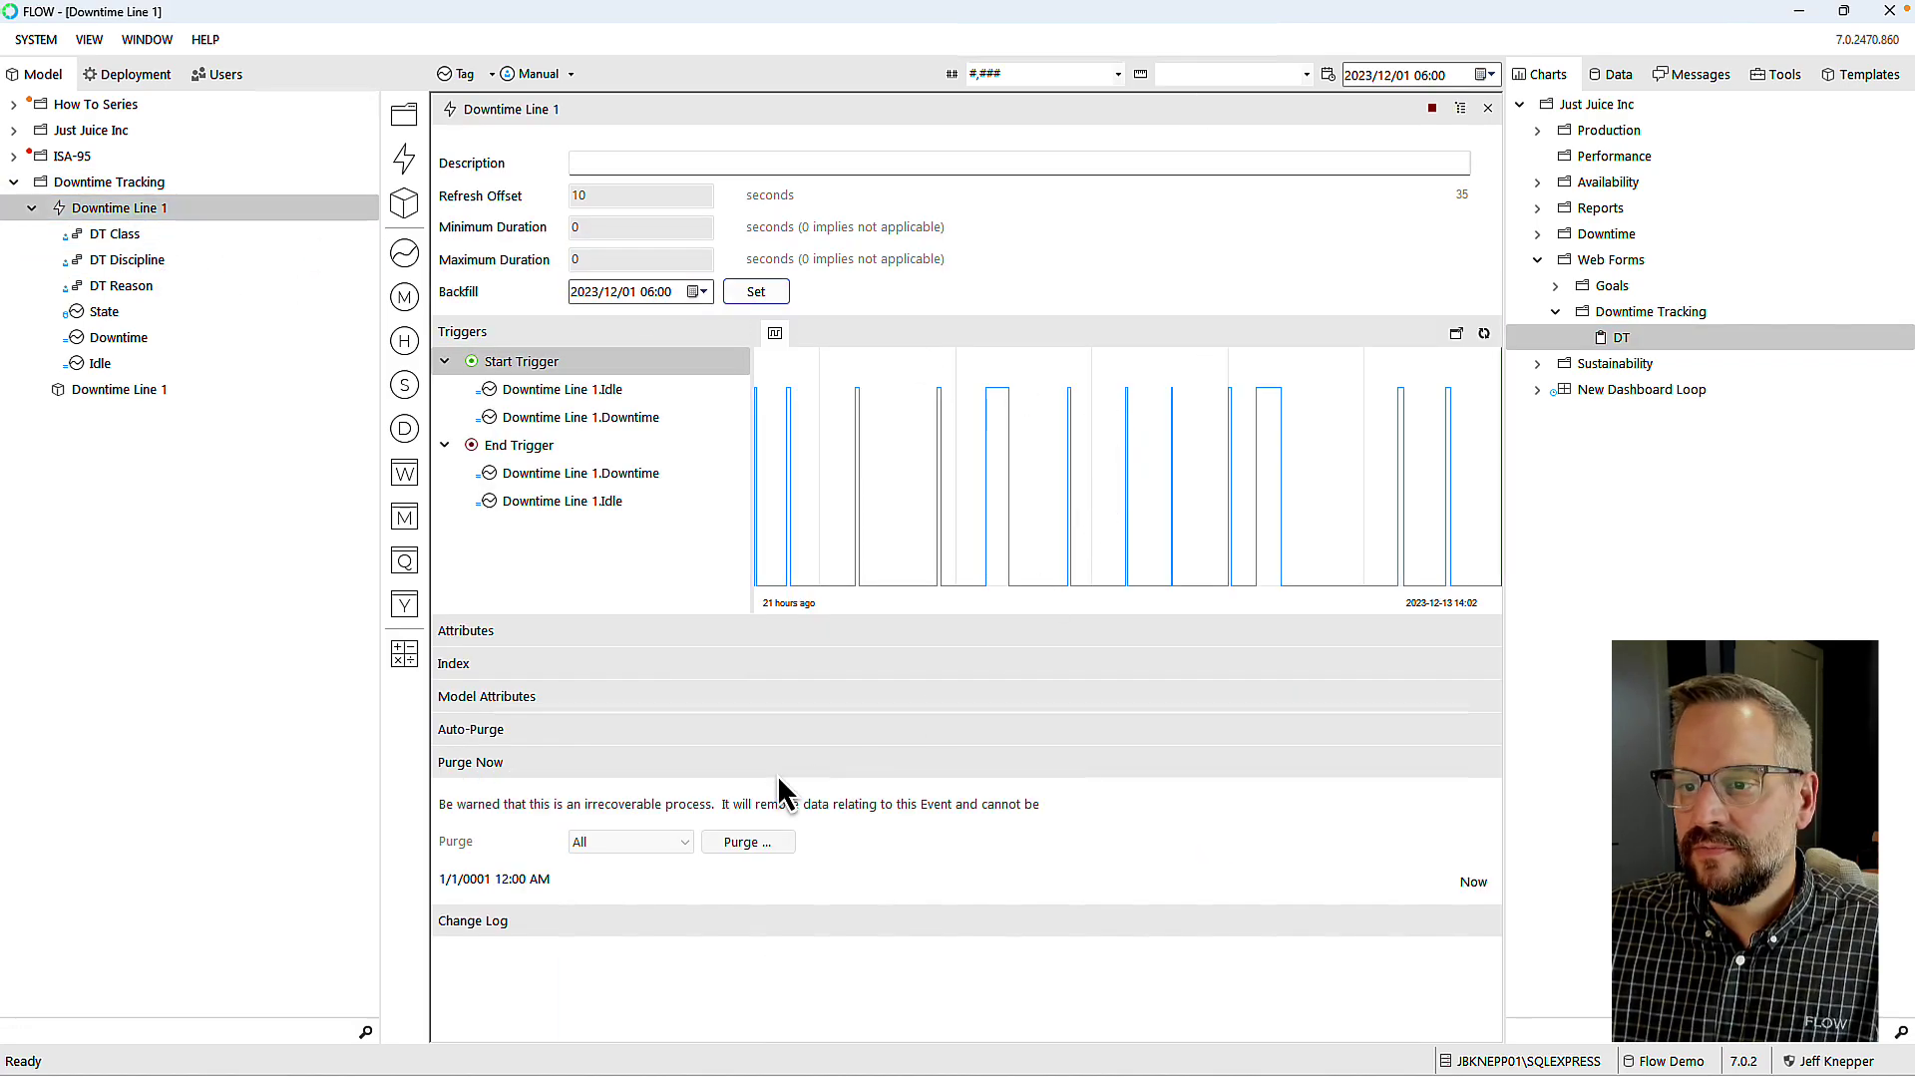
{"action": "left_click", "coordinate": [467, 762]}
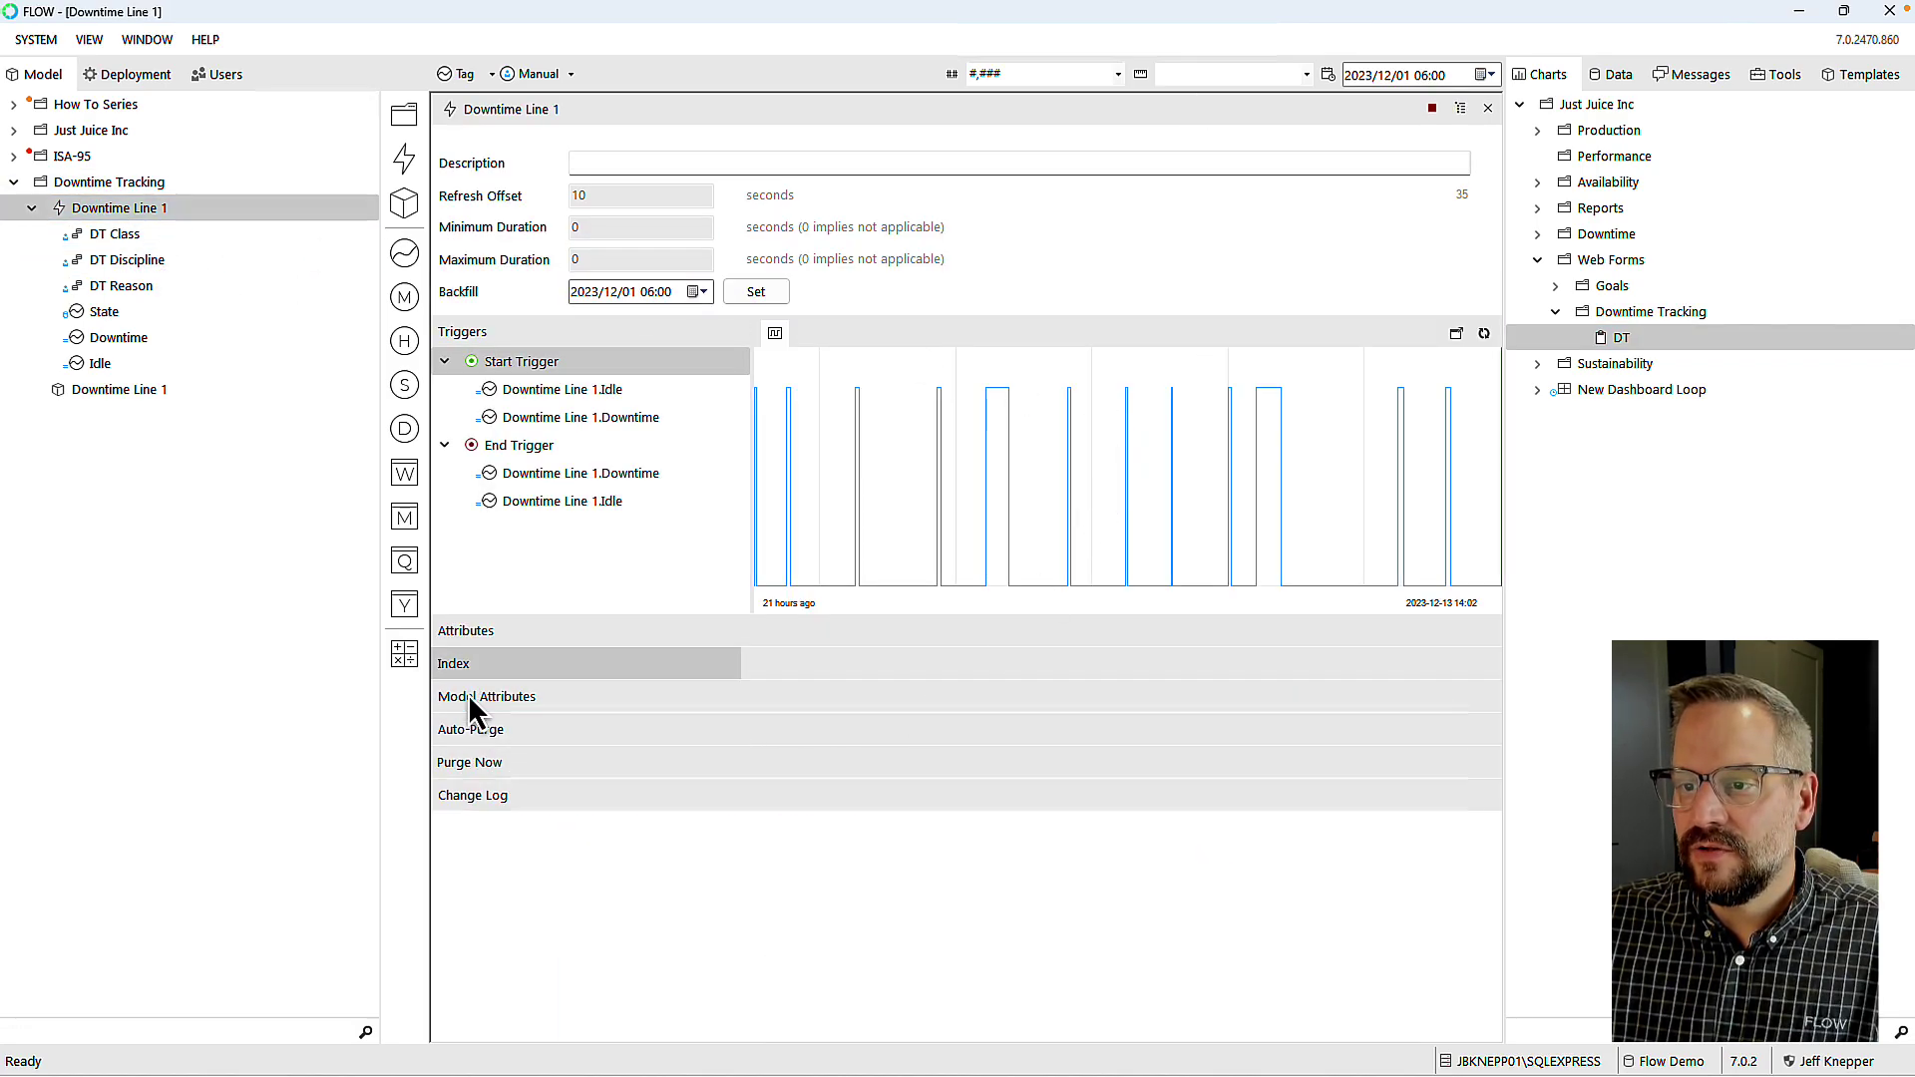
{"action": "left_click", "coordinate": [475, 633]}
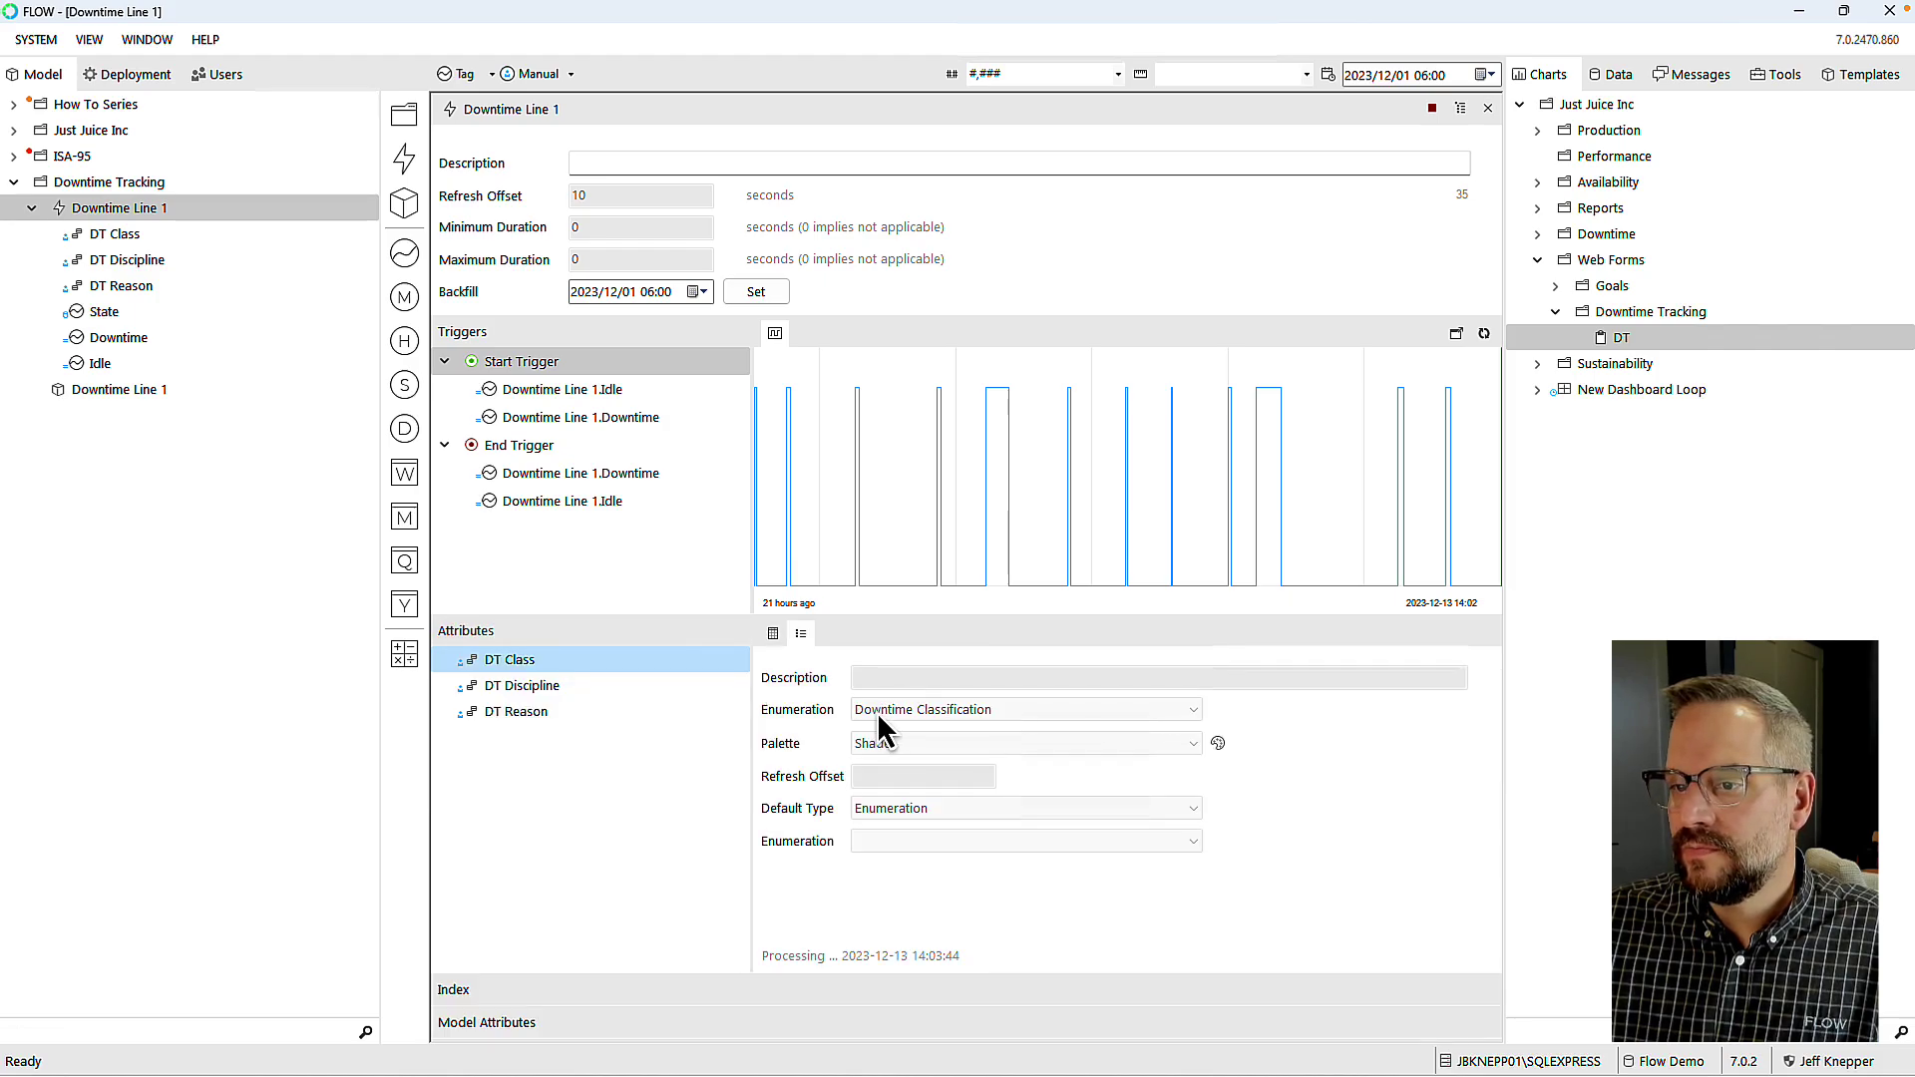
{"action": "left_click", "coordinate": [773, 633]}
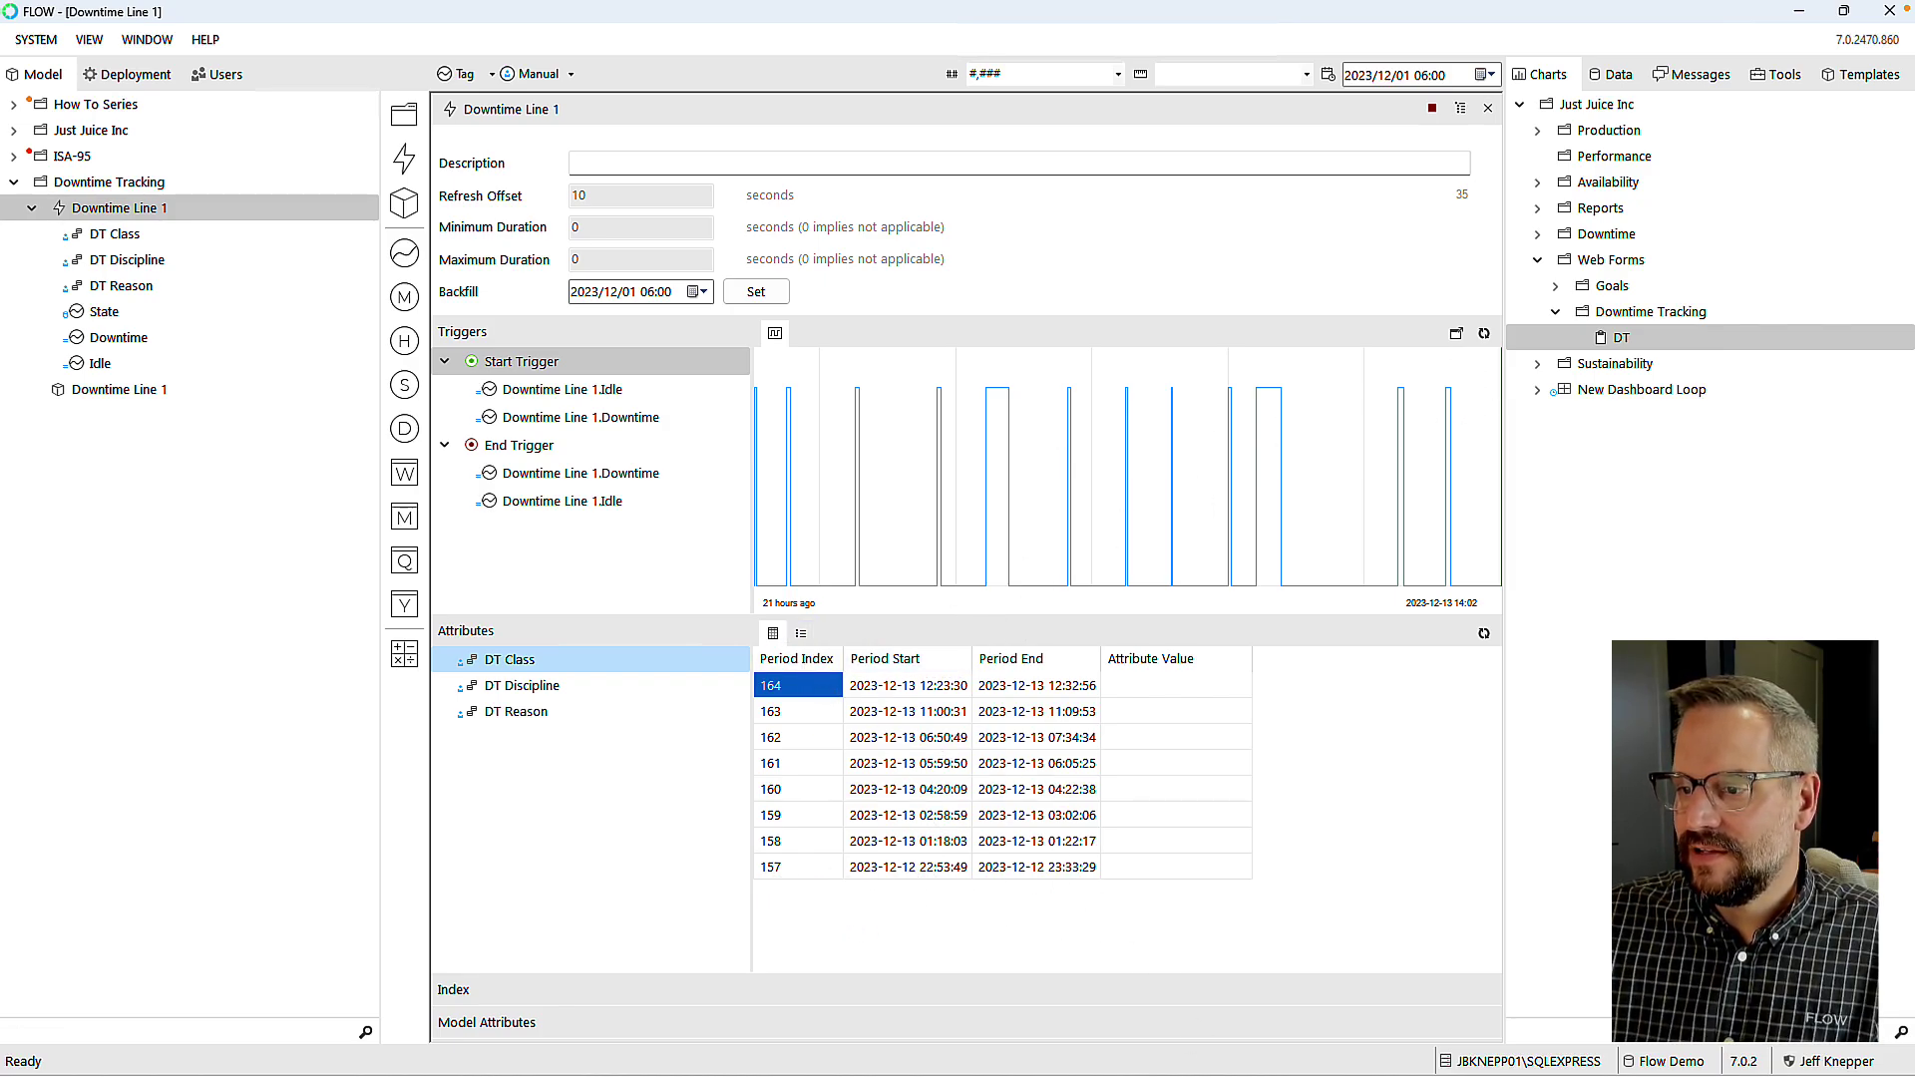
Step: Scroll to row 157 and set its DT Class to Scheduled and DT Discipline to Idle
{"action": "mouse_move", "coordinate": [938, 1065]}
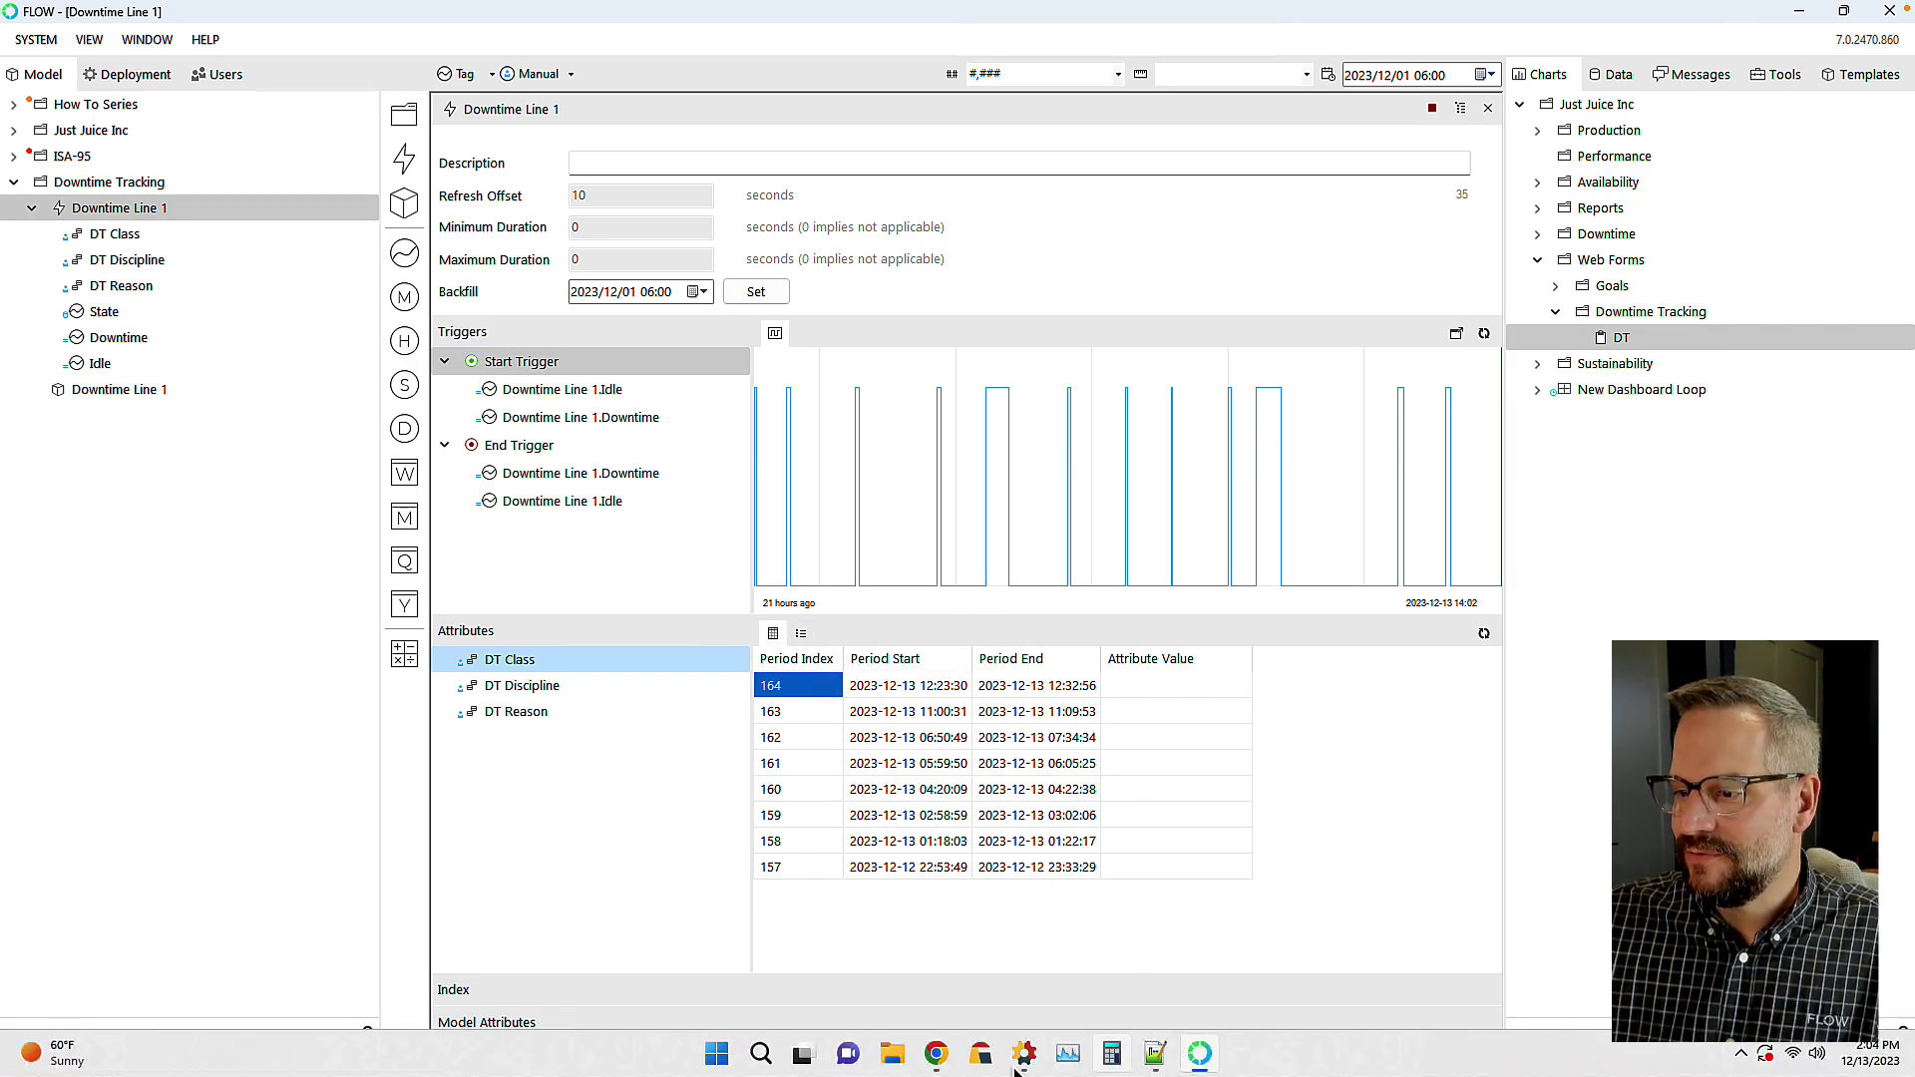
{"action": "left_click", "coordinate": [938, 1065]}
{"action": "scroll", "coordinate": [280, 832], "scroll_direction": "down", "scroll_amount": 5}
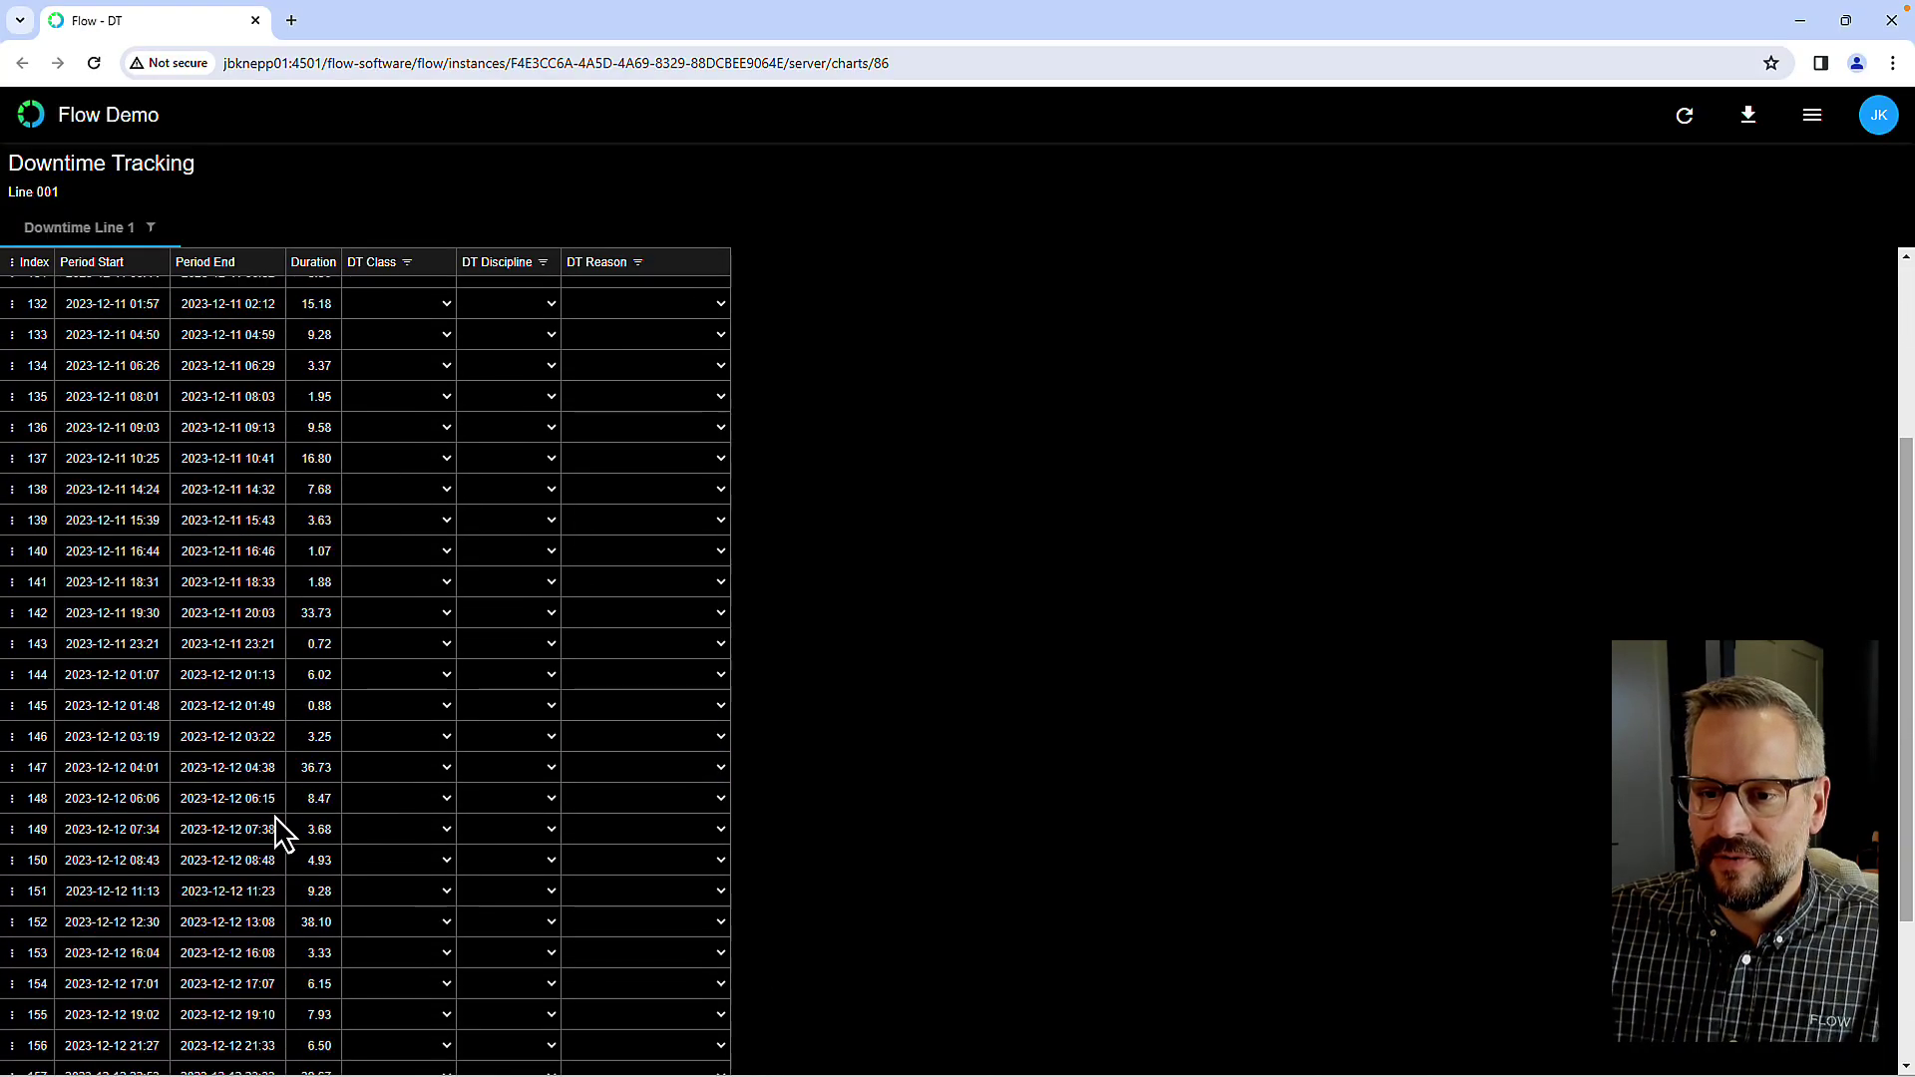
{"action": "scroll", "coordinate": [280, 833], "scroll_direction": "down", "scroll_amount": 1}
{"action": "left_click", "coordinate": [446, 972]}
{"action": "left_click", "coordinate": [446, 973]}
{"action": "left_click", "coordinate": [399, 1000]}
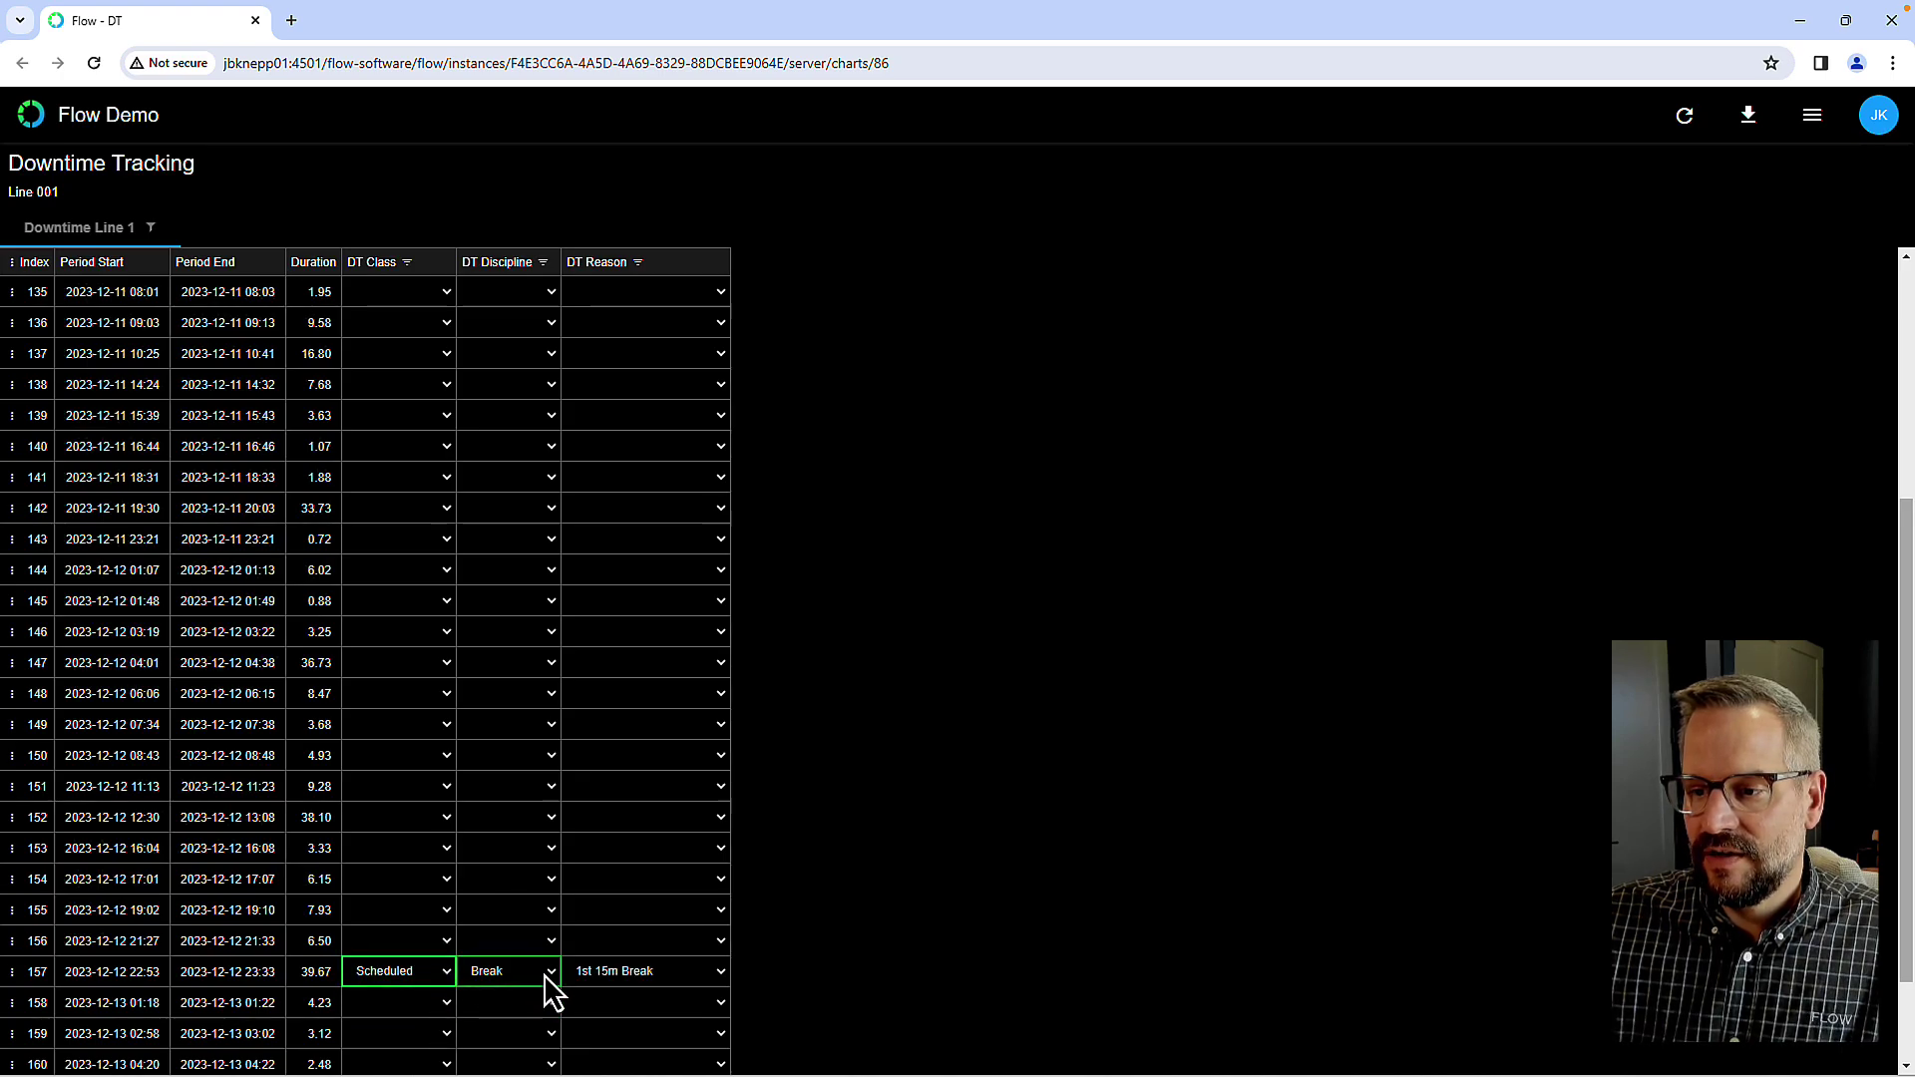
{"action": "left_click", "coordinate": [551, 972]}
{"action": "left_click", "coordinate": [511, 1003]}
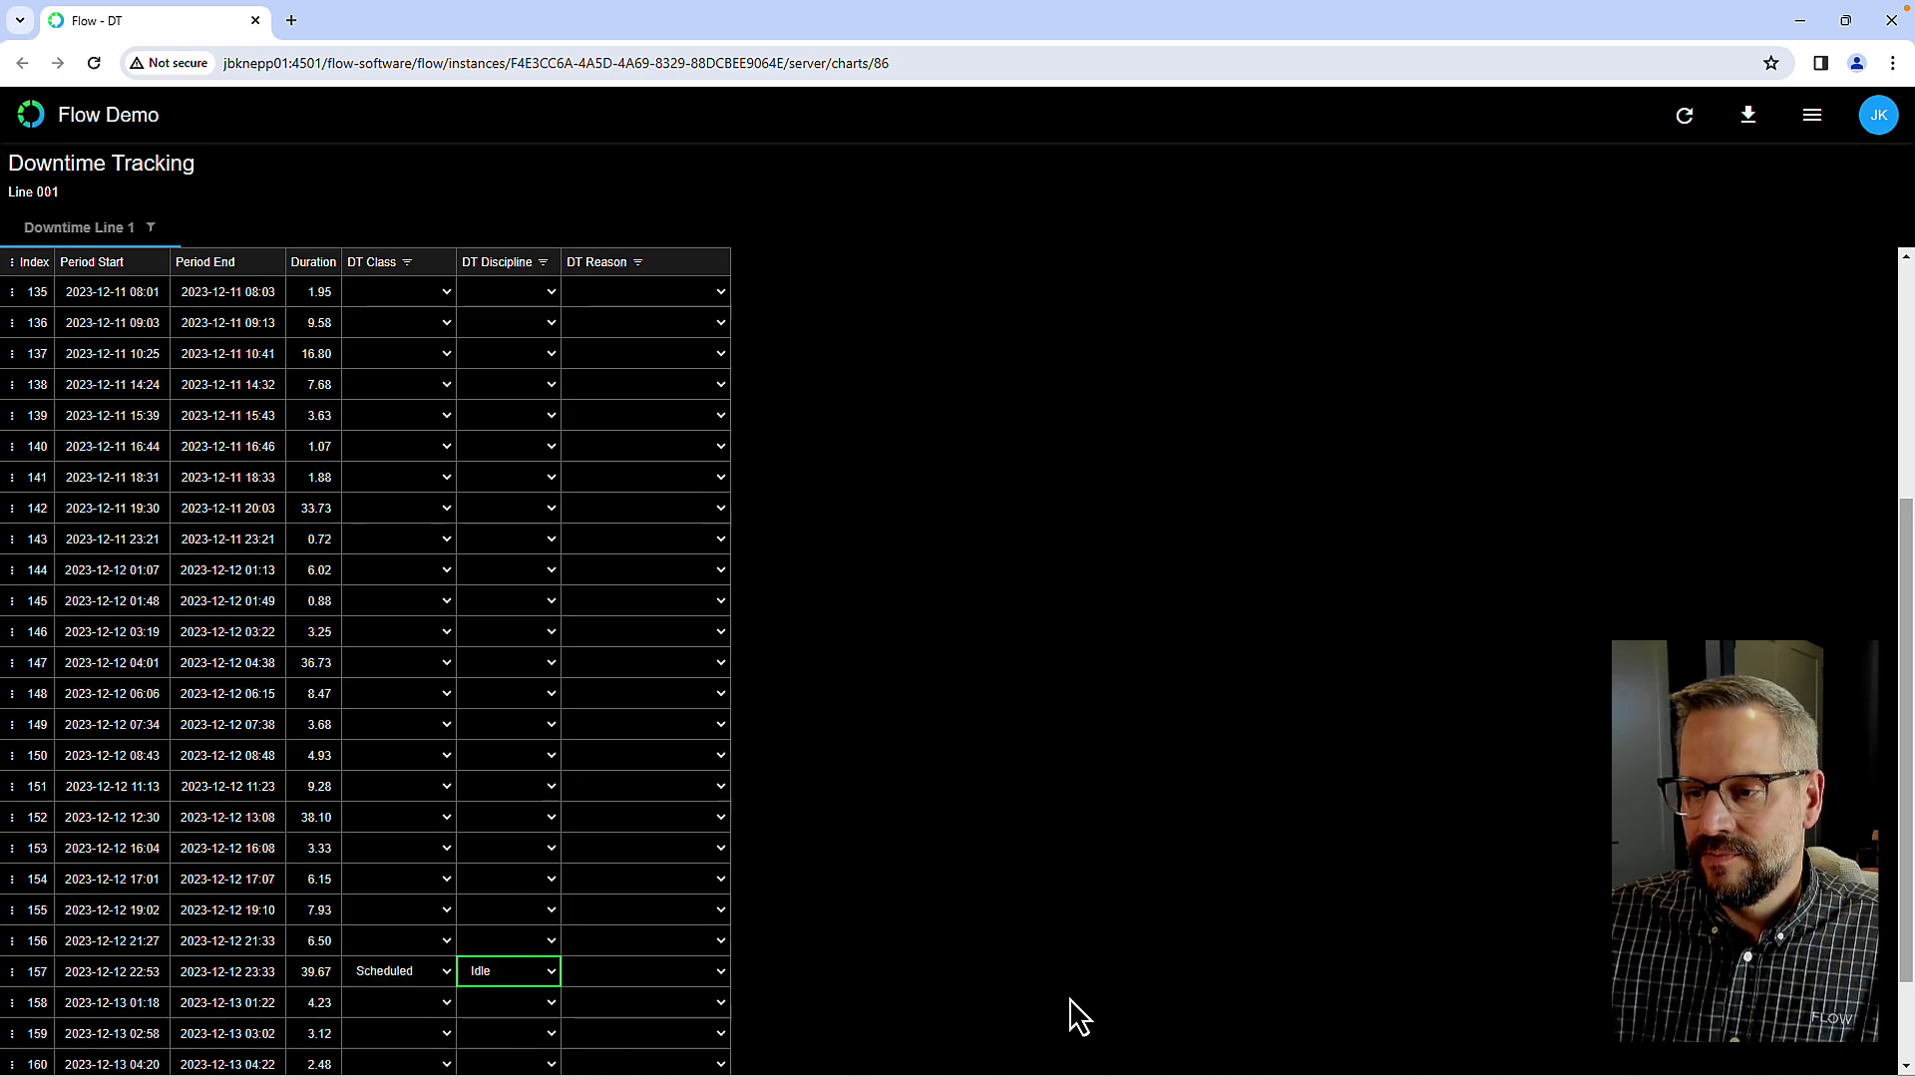
{"action": "mouse_move", "coordinate": [1077, 1072]}
{"action": "left_click", "coordinate": [1200, 1053]}
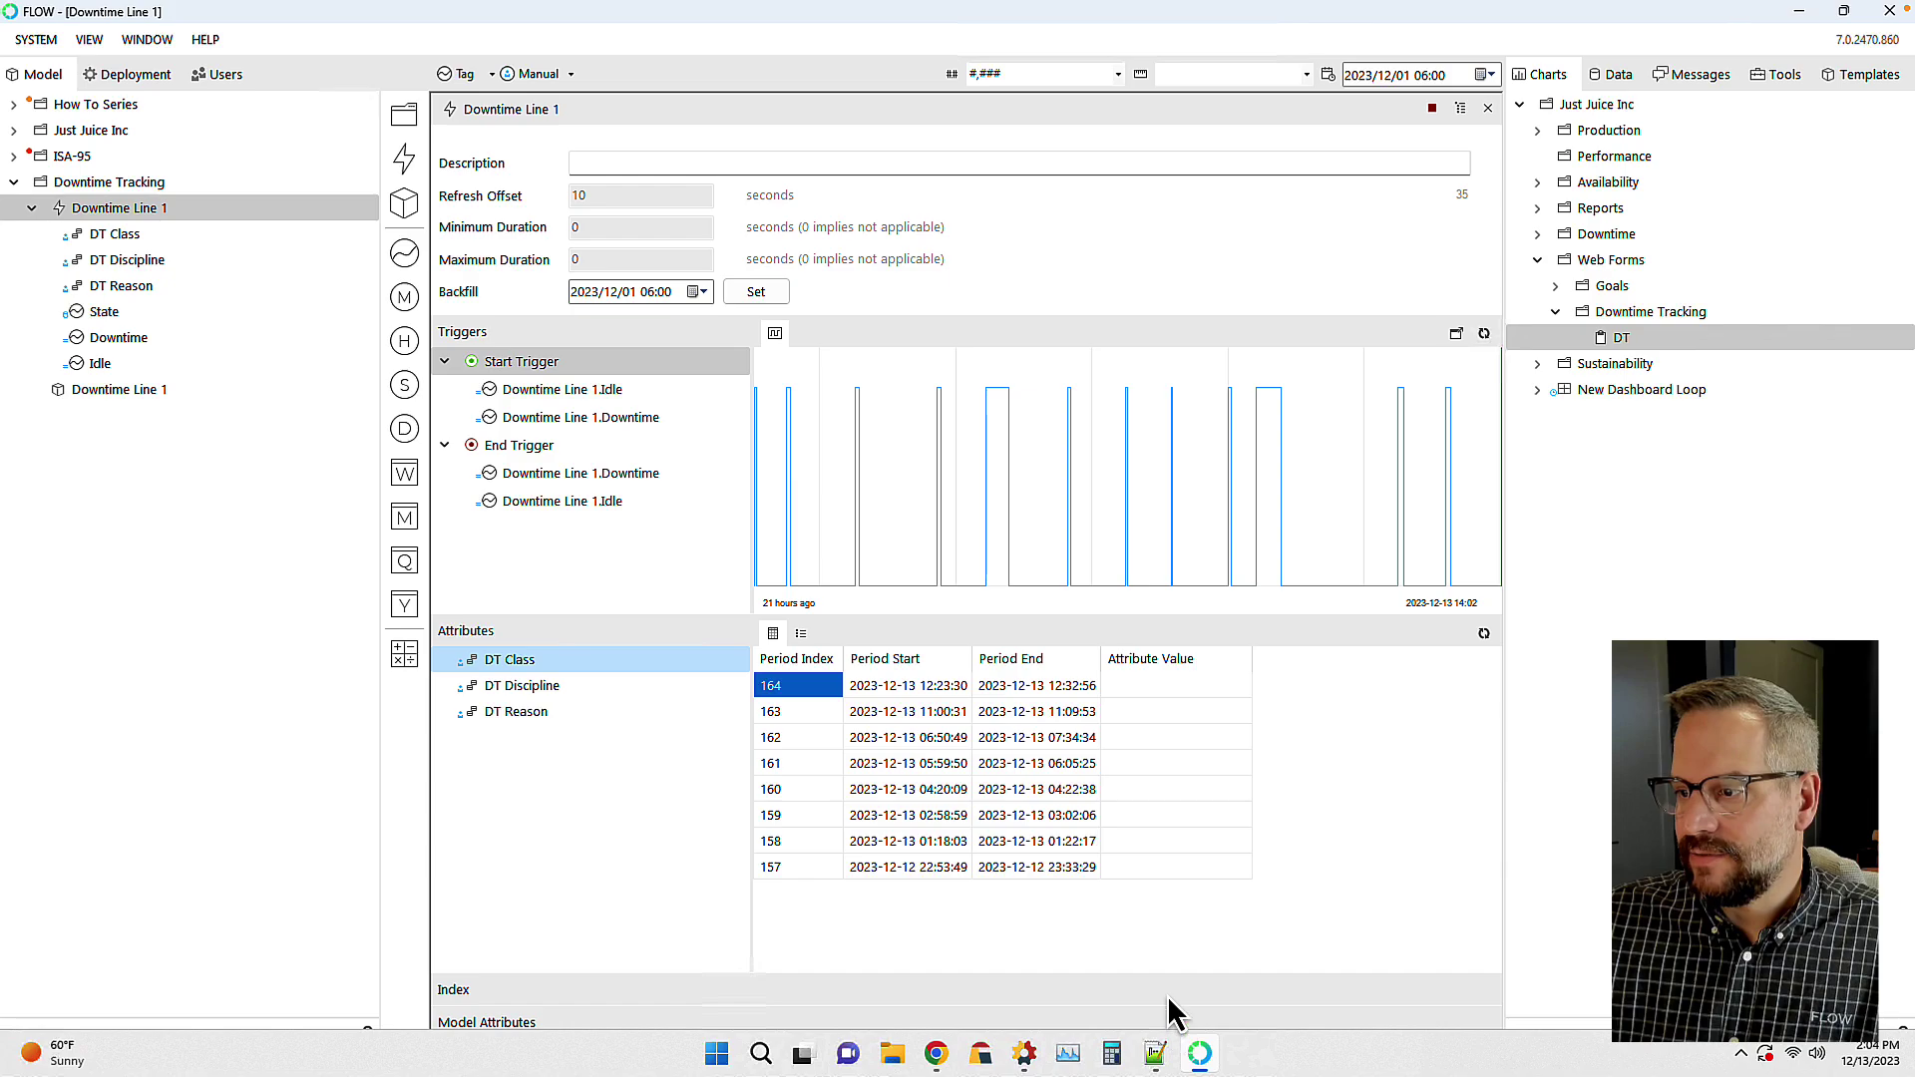
Step: Refresh the attributes and check period 157's stored DT Class, Discipline and Reason values
{"action": "left_click", "coordinate": [1484, 633]}
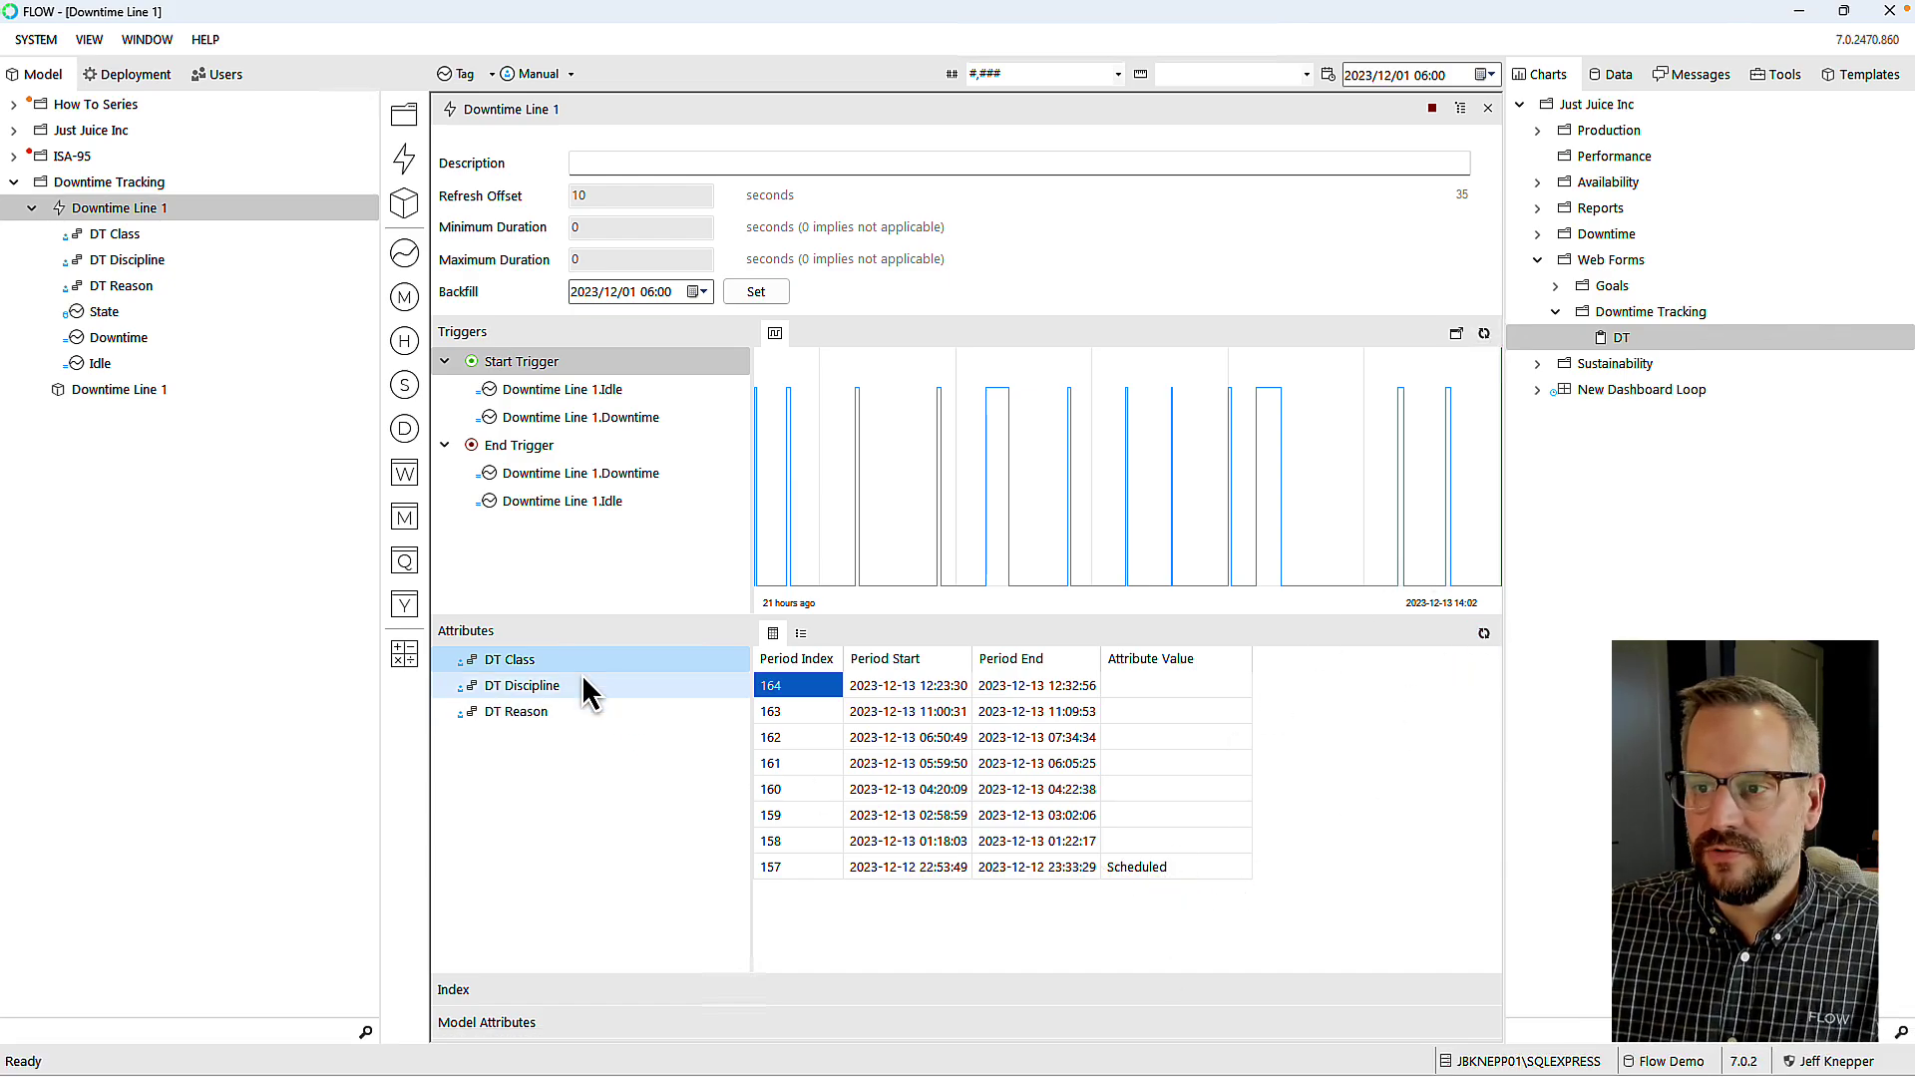
{"action": "left_click", "coordinate": [527, 692]}
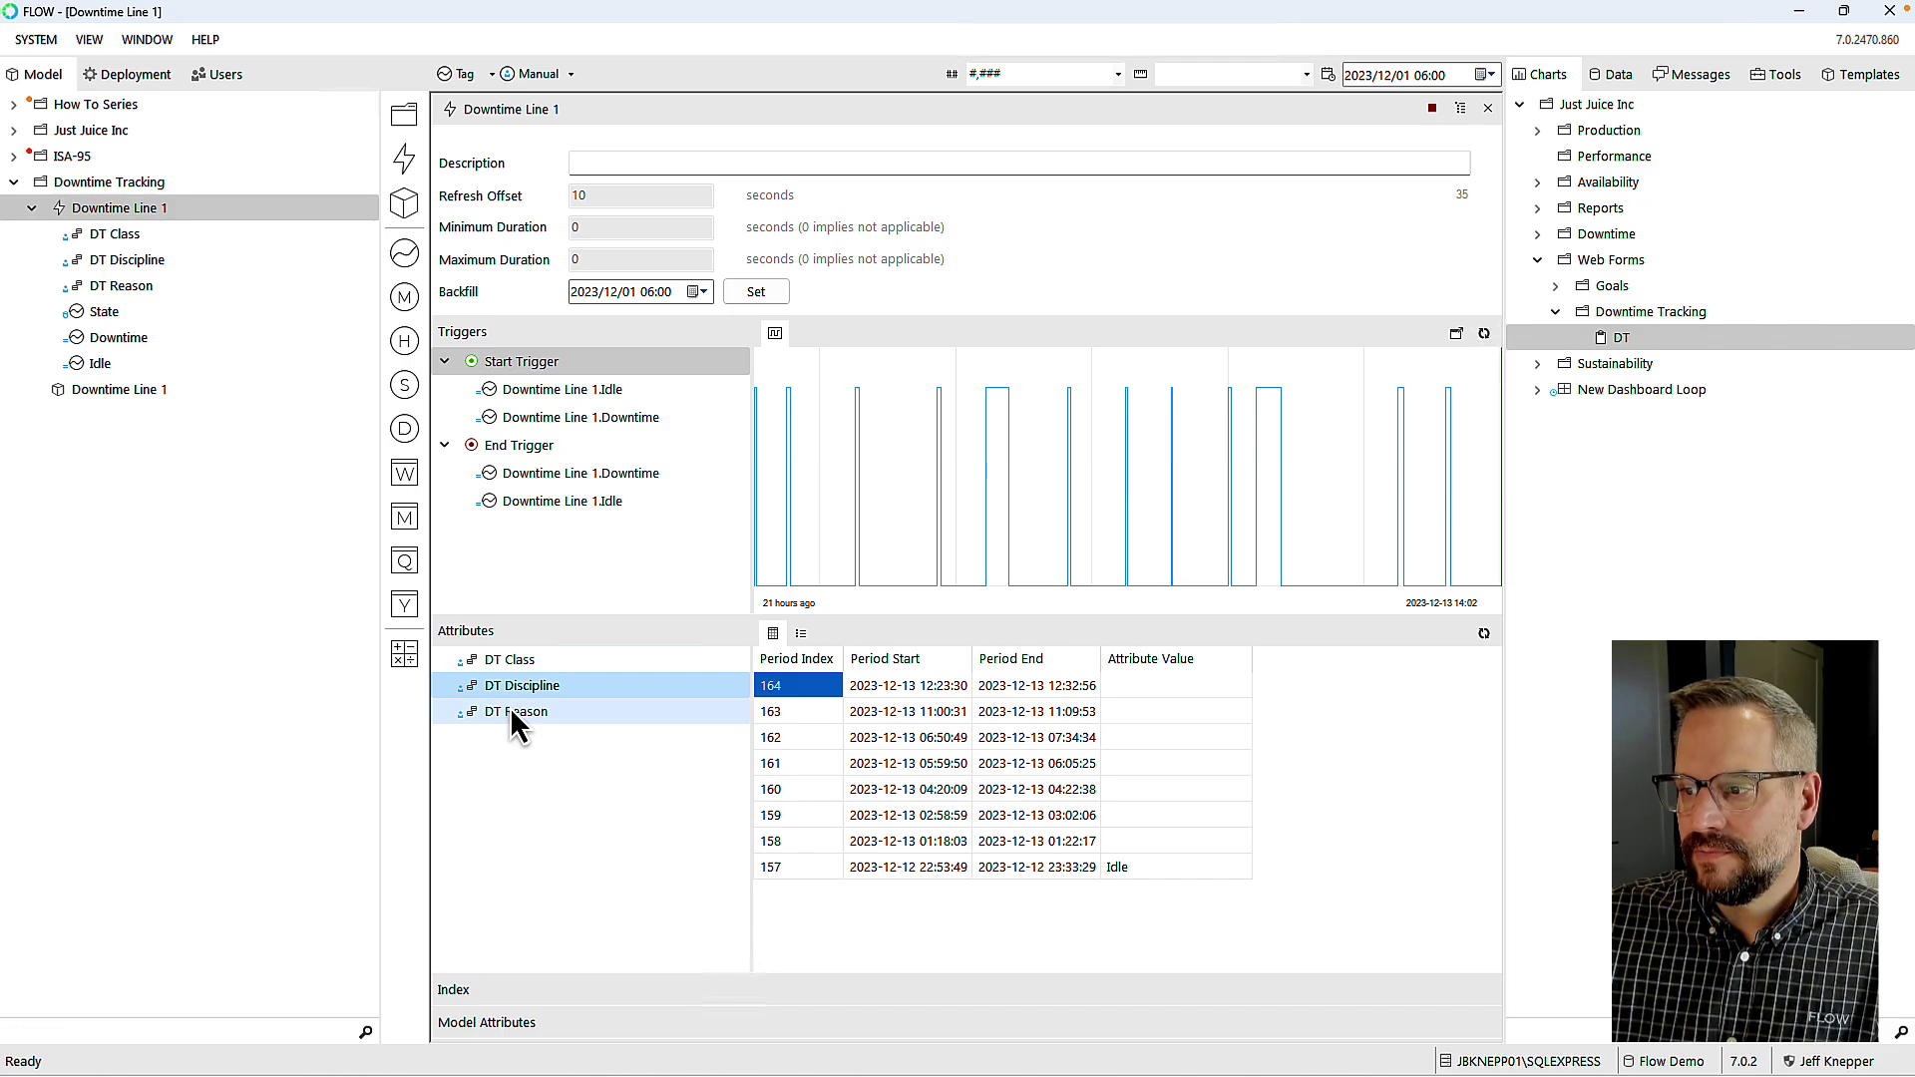
{"action": "left_click", "coordinate": [513, 711]}
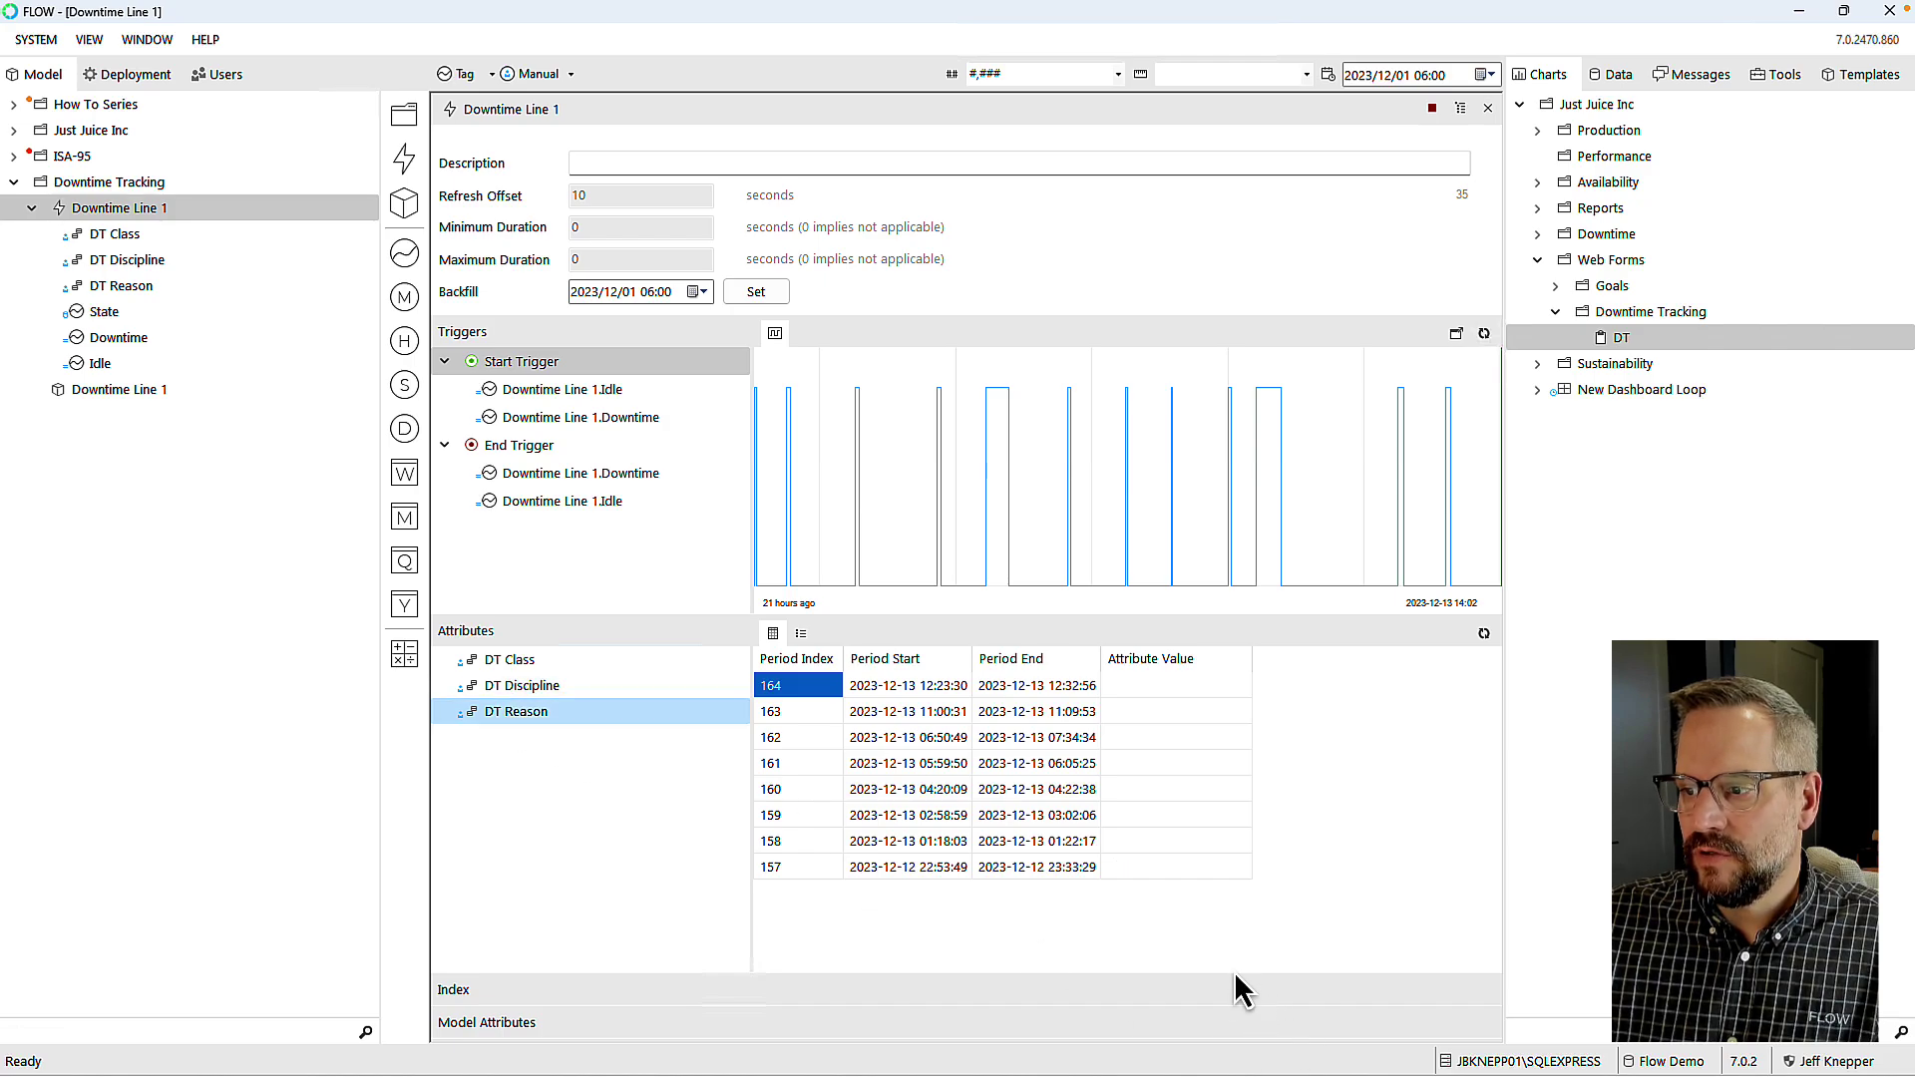
{"action": "left_click", "coordinate": [470, 661]}
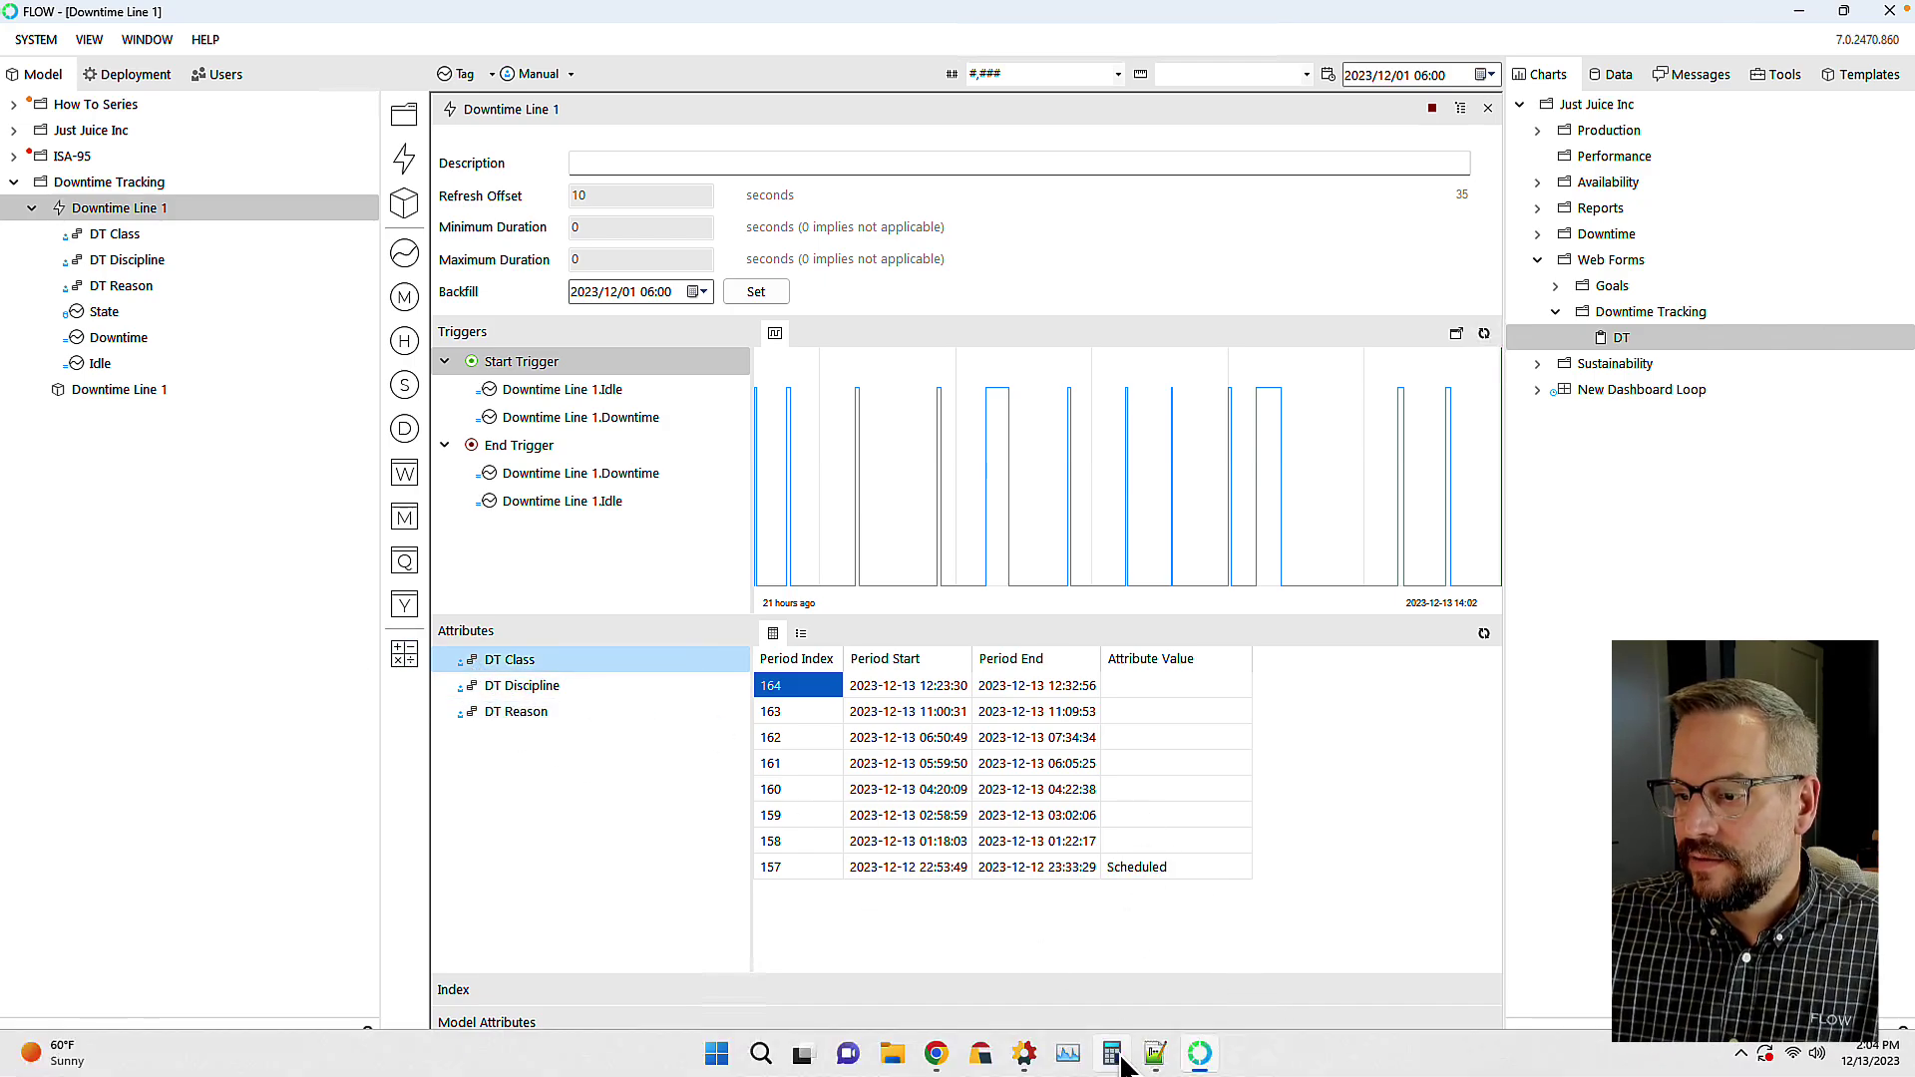
Step: Set row 158 to Unscheduled and row 159 to Unscheduled / Mechanical / Starved
{"action": "left_click", "coordinate": [935, 1053]}
{"action": "scroll", "coordinate": [329, 688], "scroll_direction": "down", "scroll_amount": 2}
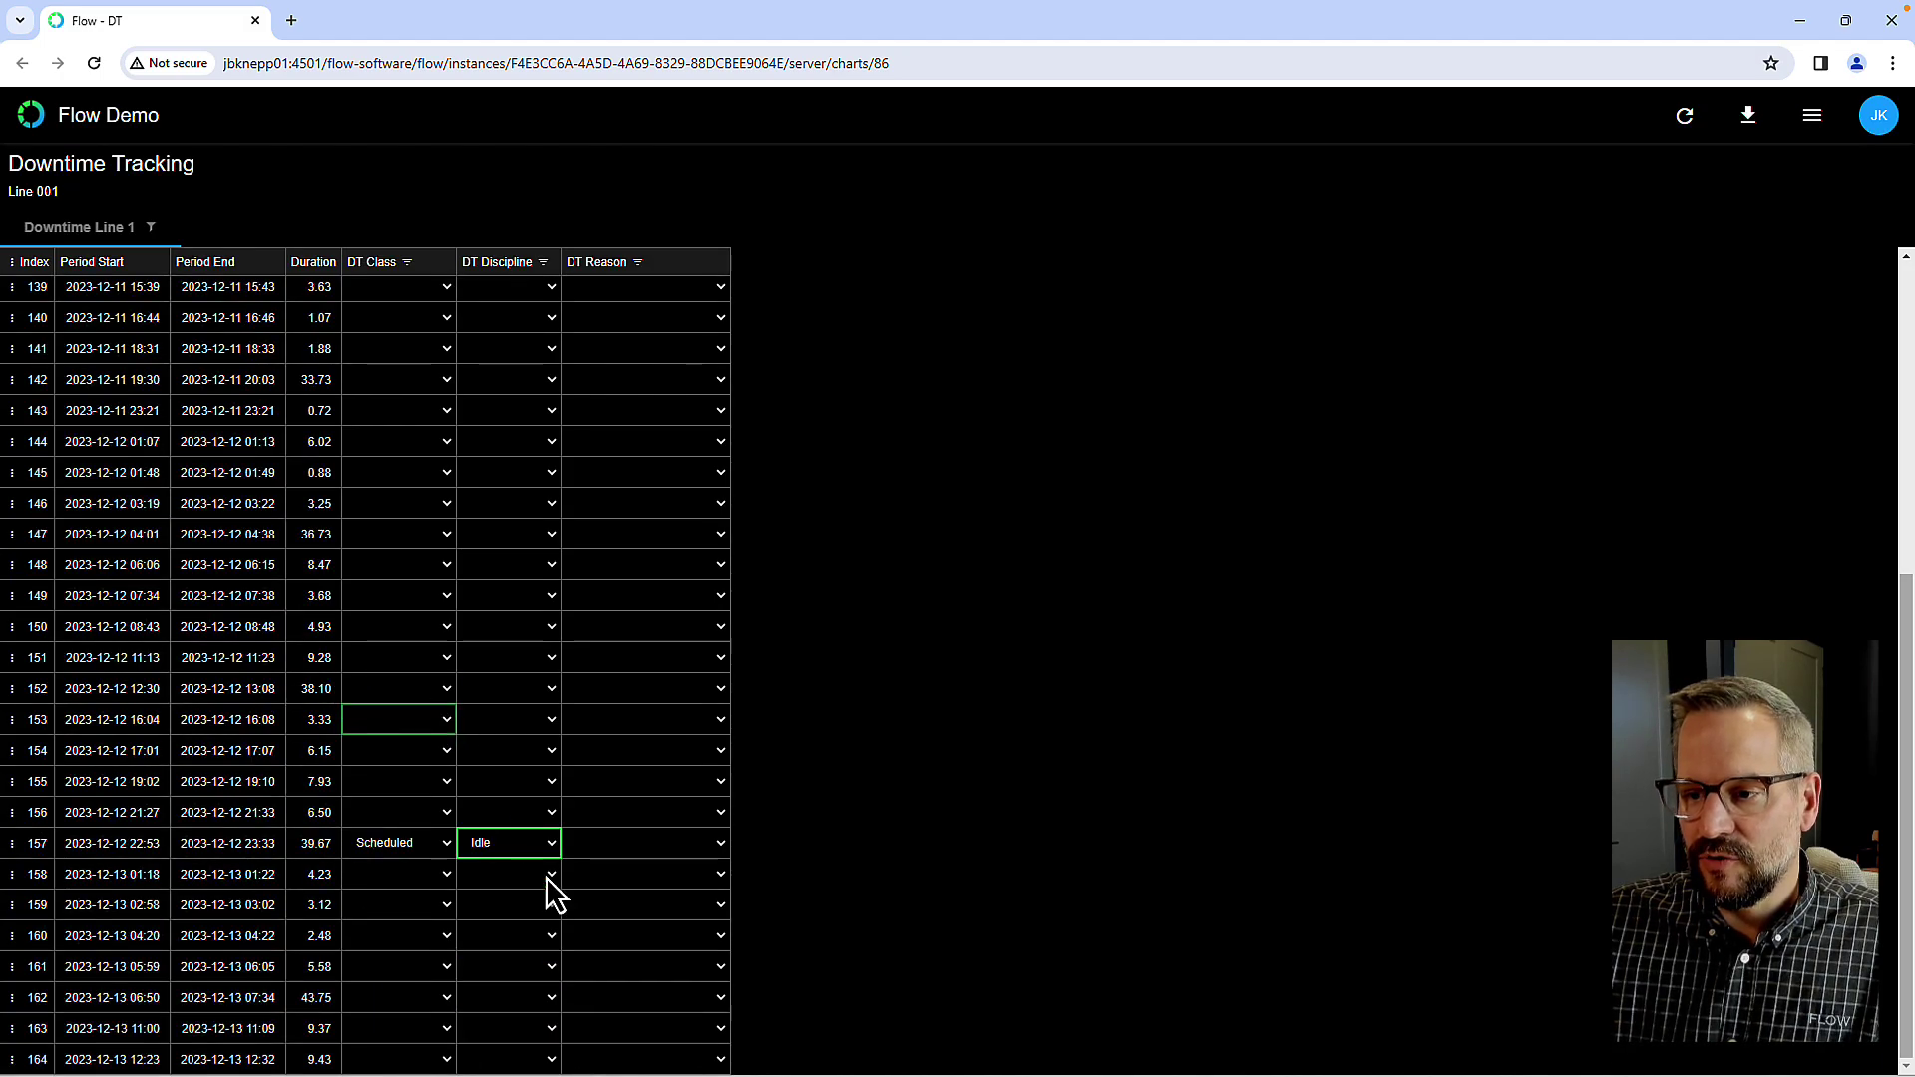
{"action": "left_click", "coordinate": [450, 875]}
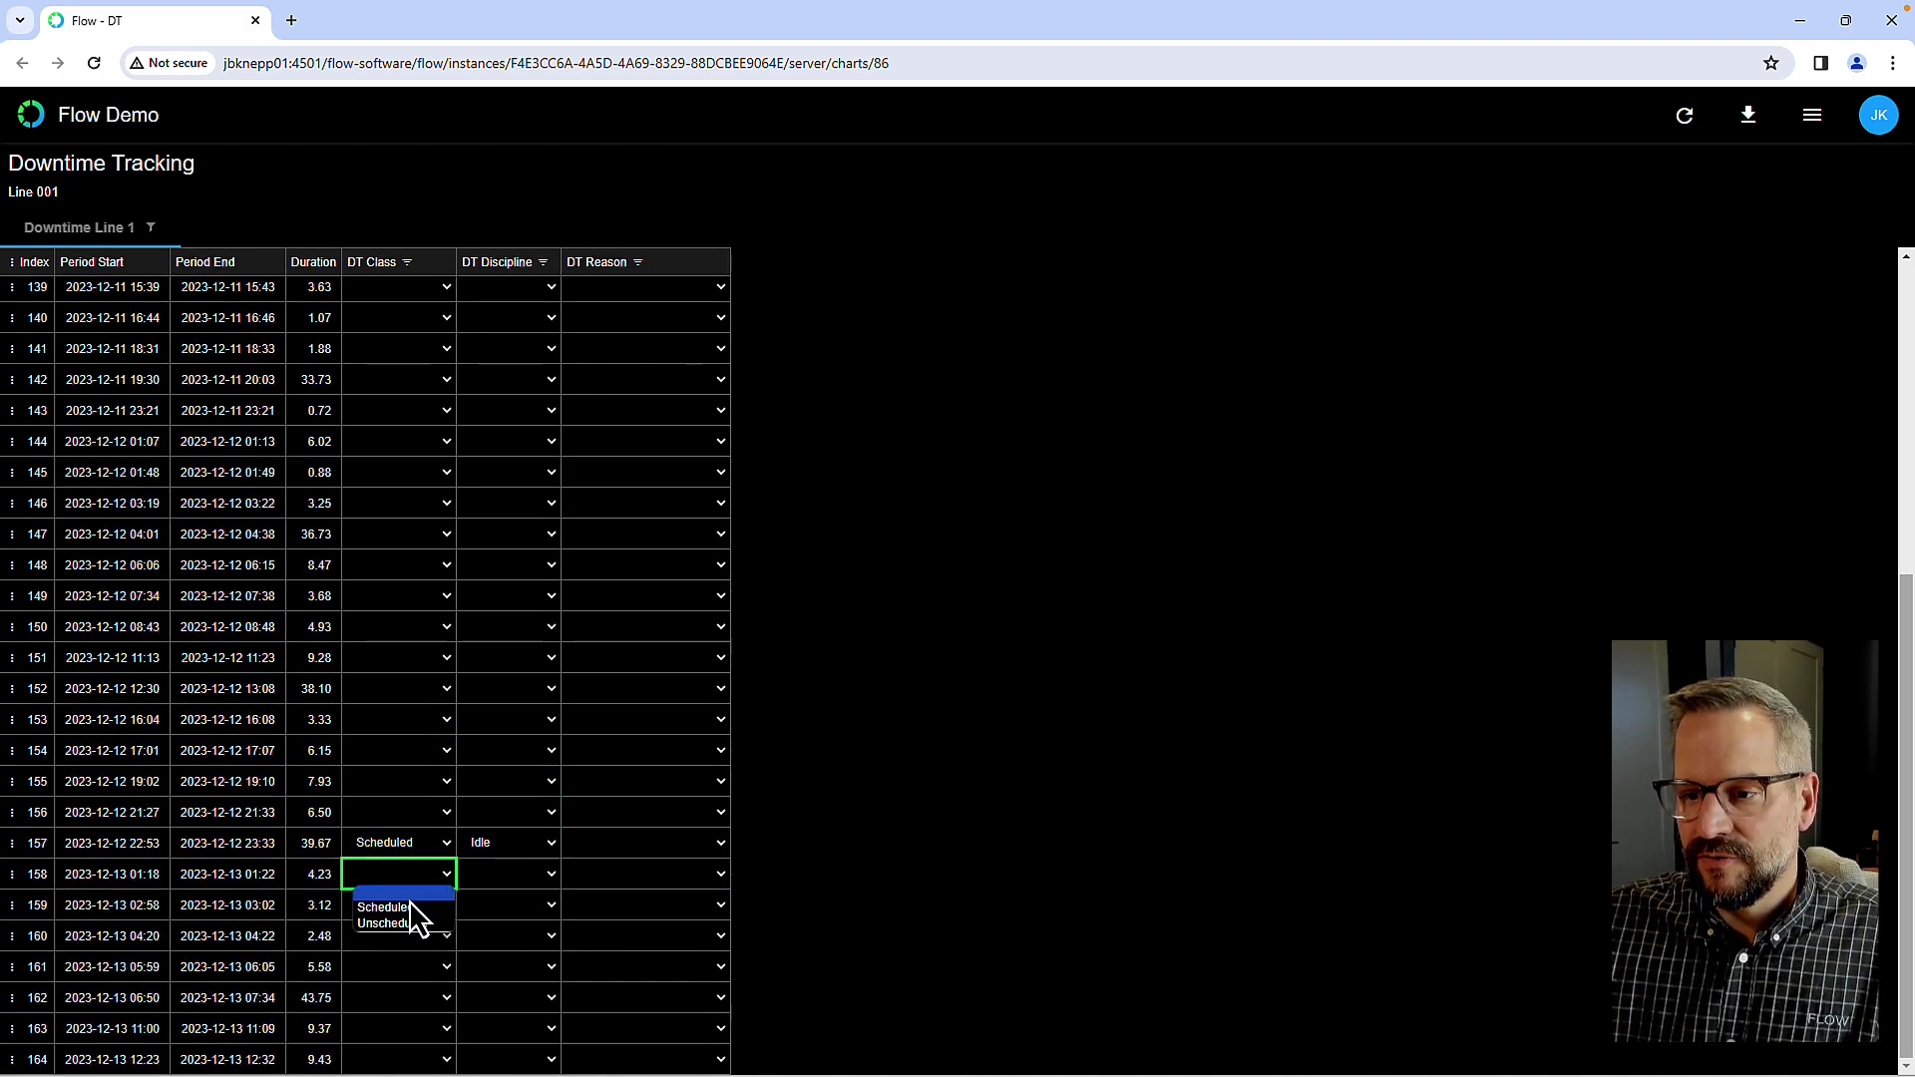
{"action": "left_click", "coordinate": [413, 924]}
{"action": "left_click", "coordinate": [414, 908]}
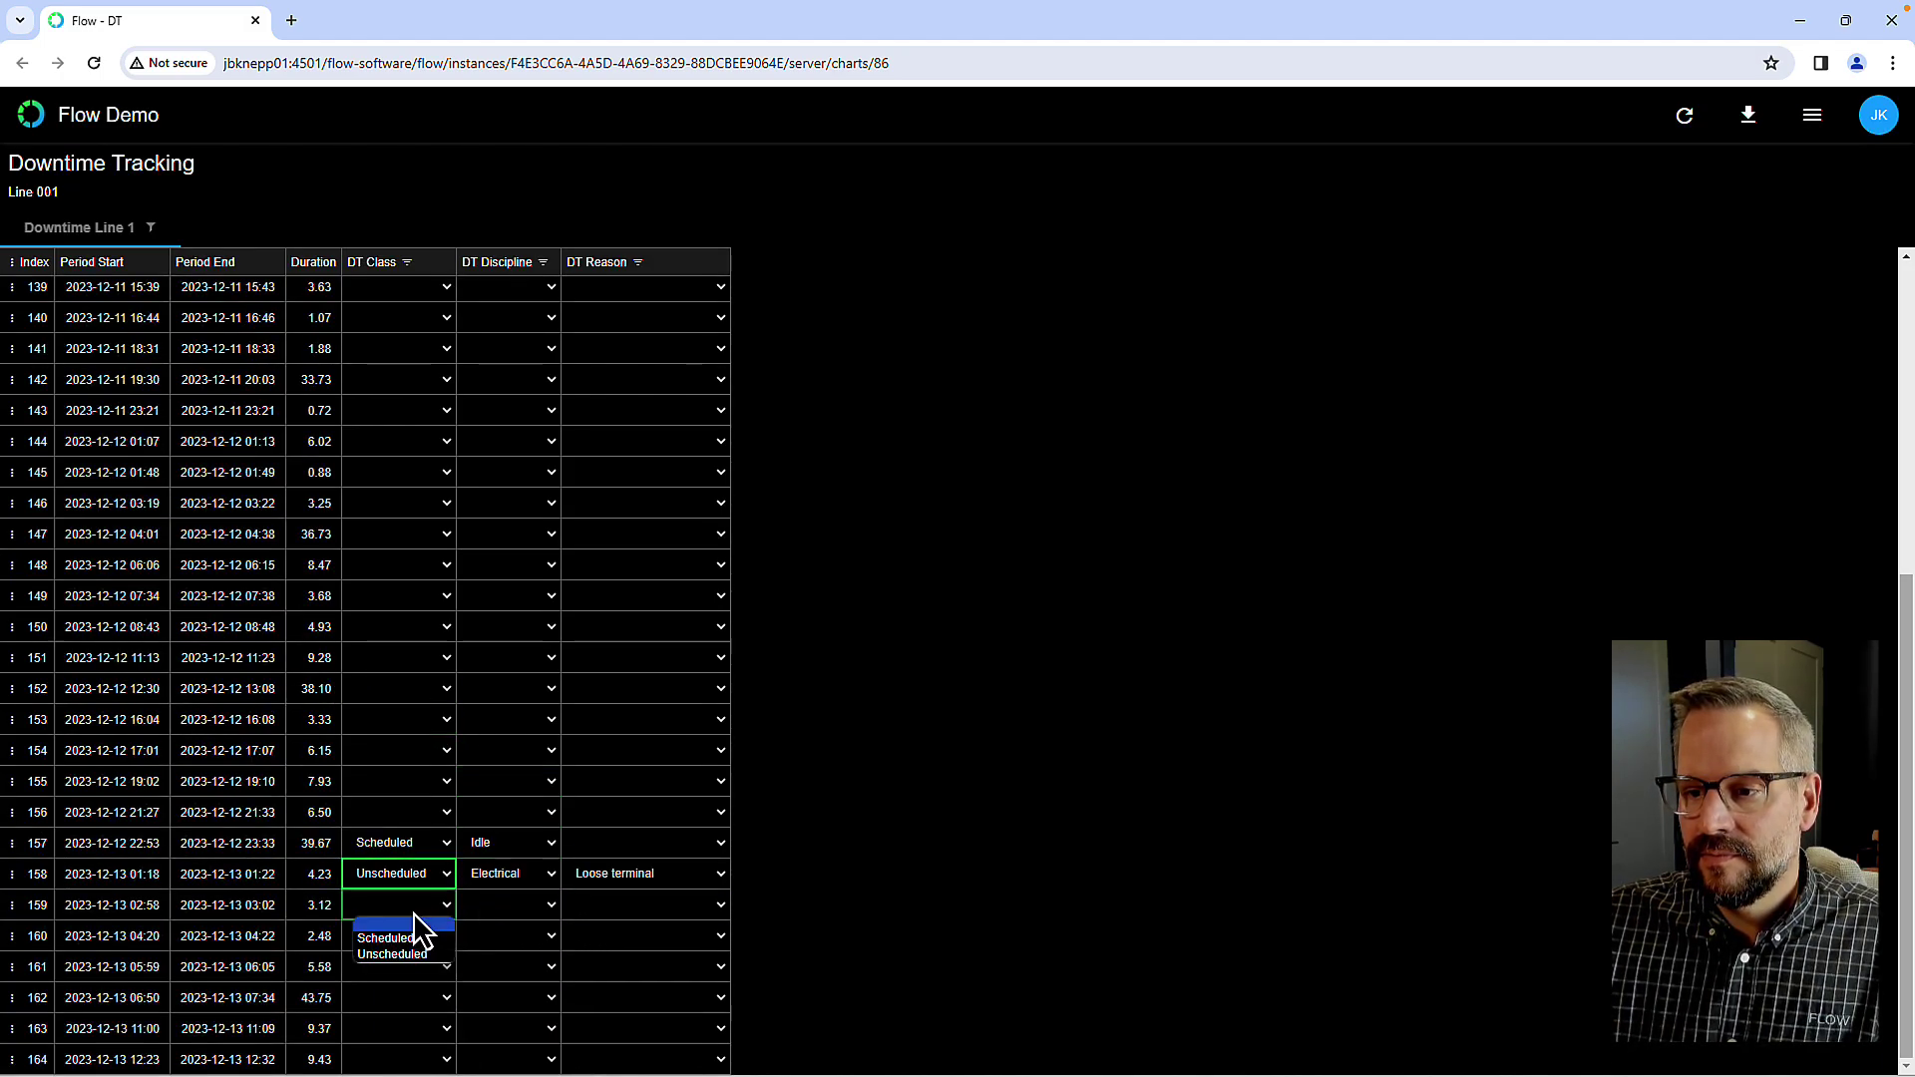
{"action": "left_click", "coordinate": [410, 960]}
{"action": "left_click", "coordinate": [549, 910]}
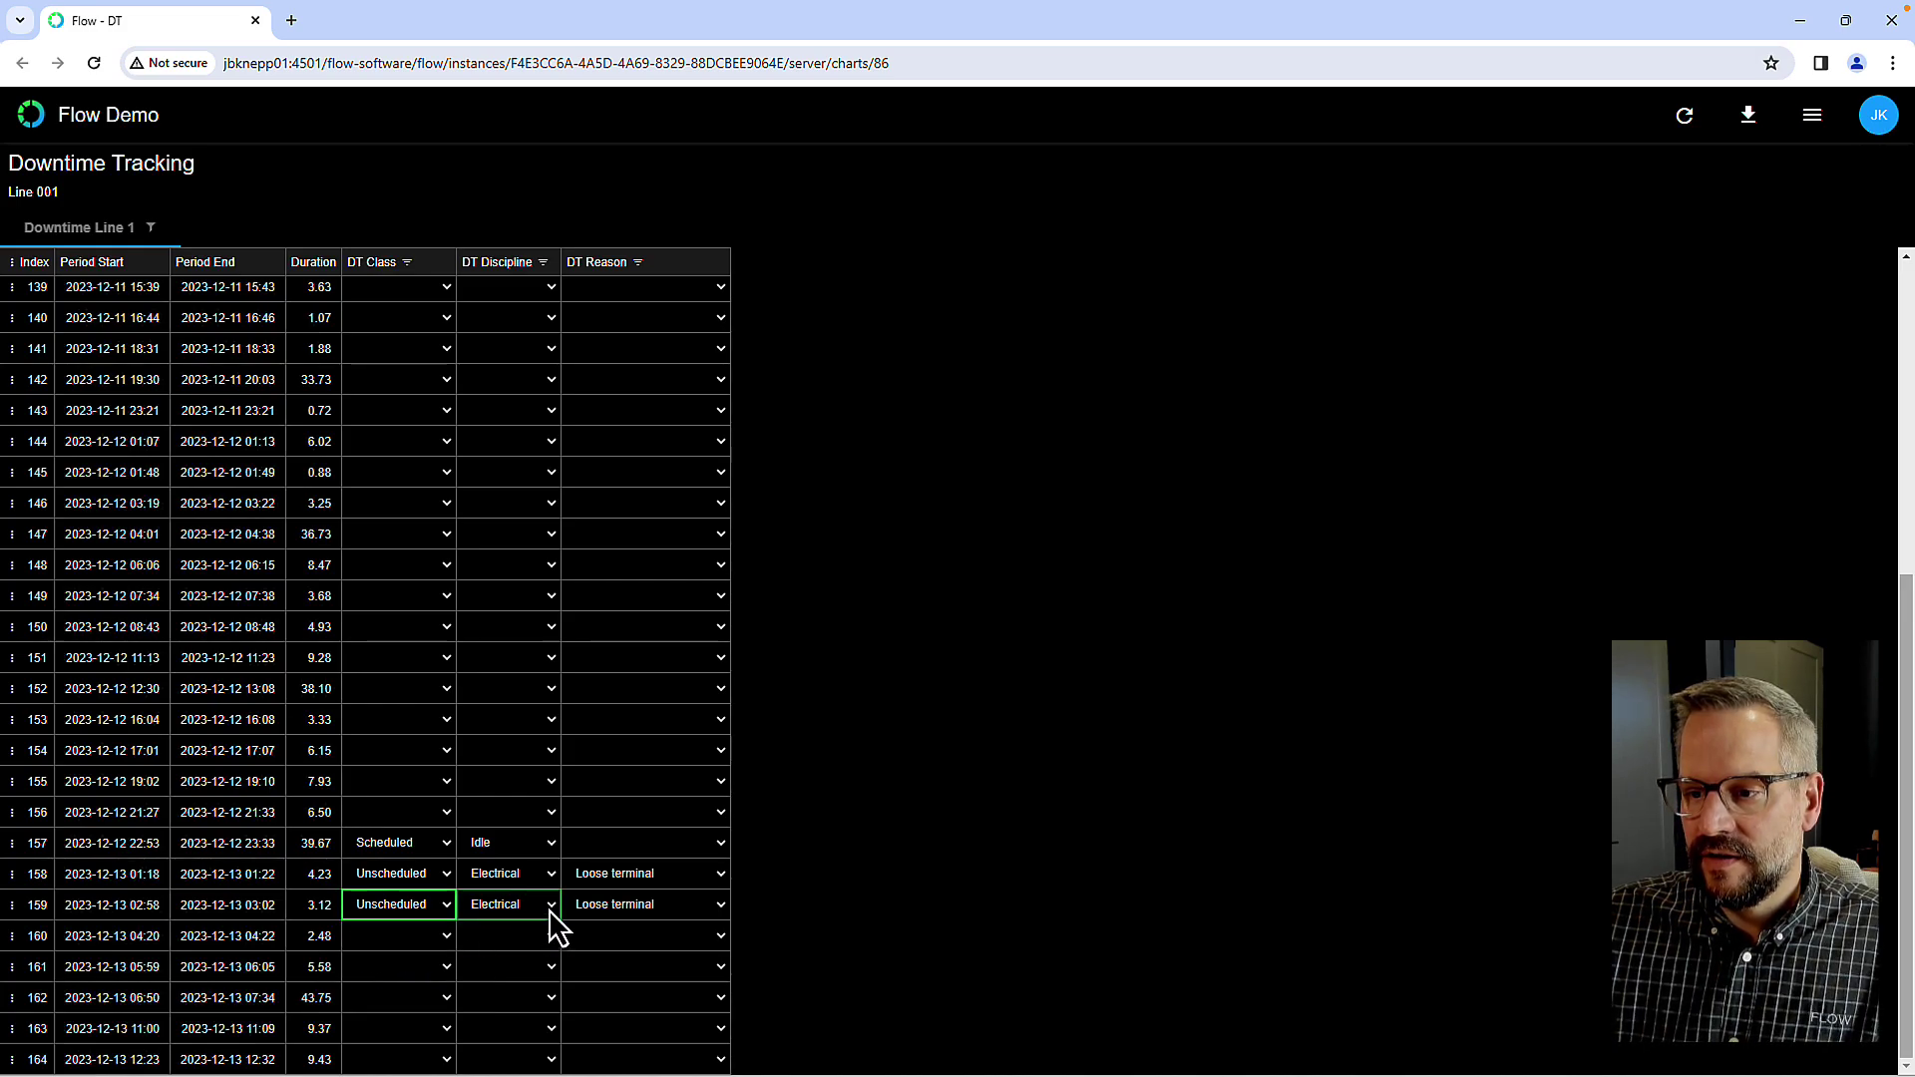
{"action": "left_click", "coordinate": [513, 947]}
{"action": "left_click", "coordinate": [718, 906]}
{"action": "left_click", "coordinate": [634, 954]}
Step: Set row 160 Unscheduled / Mechanical / Starved, row 161 Scheduled, row 162 Unscheduled / PLC malfunction
{"action": "left_click", "coordinate": [423, 935]}
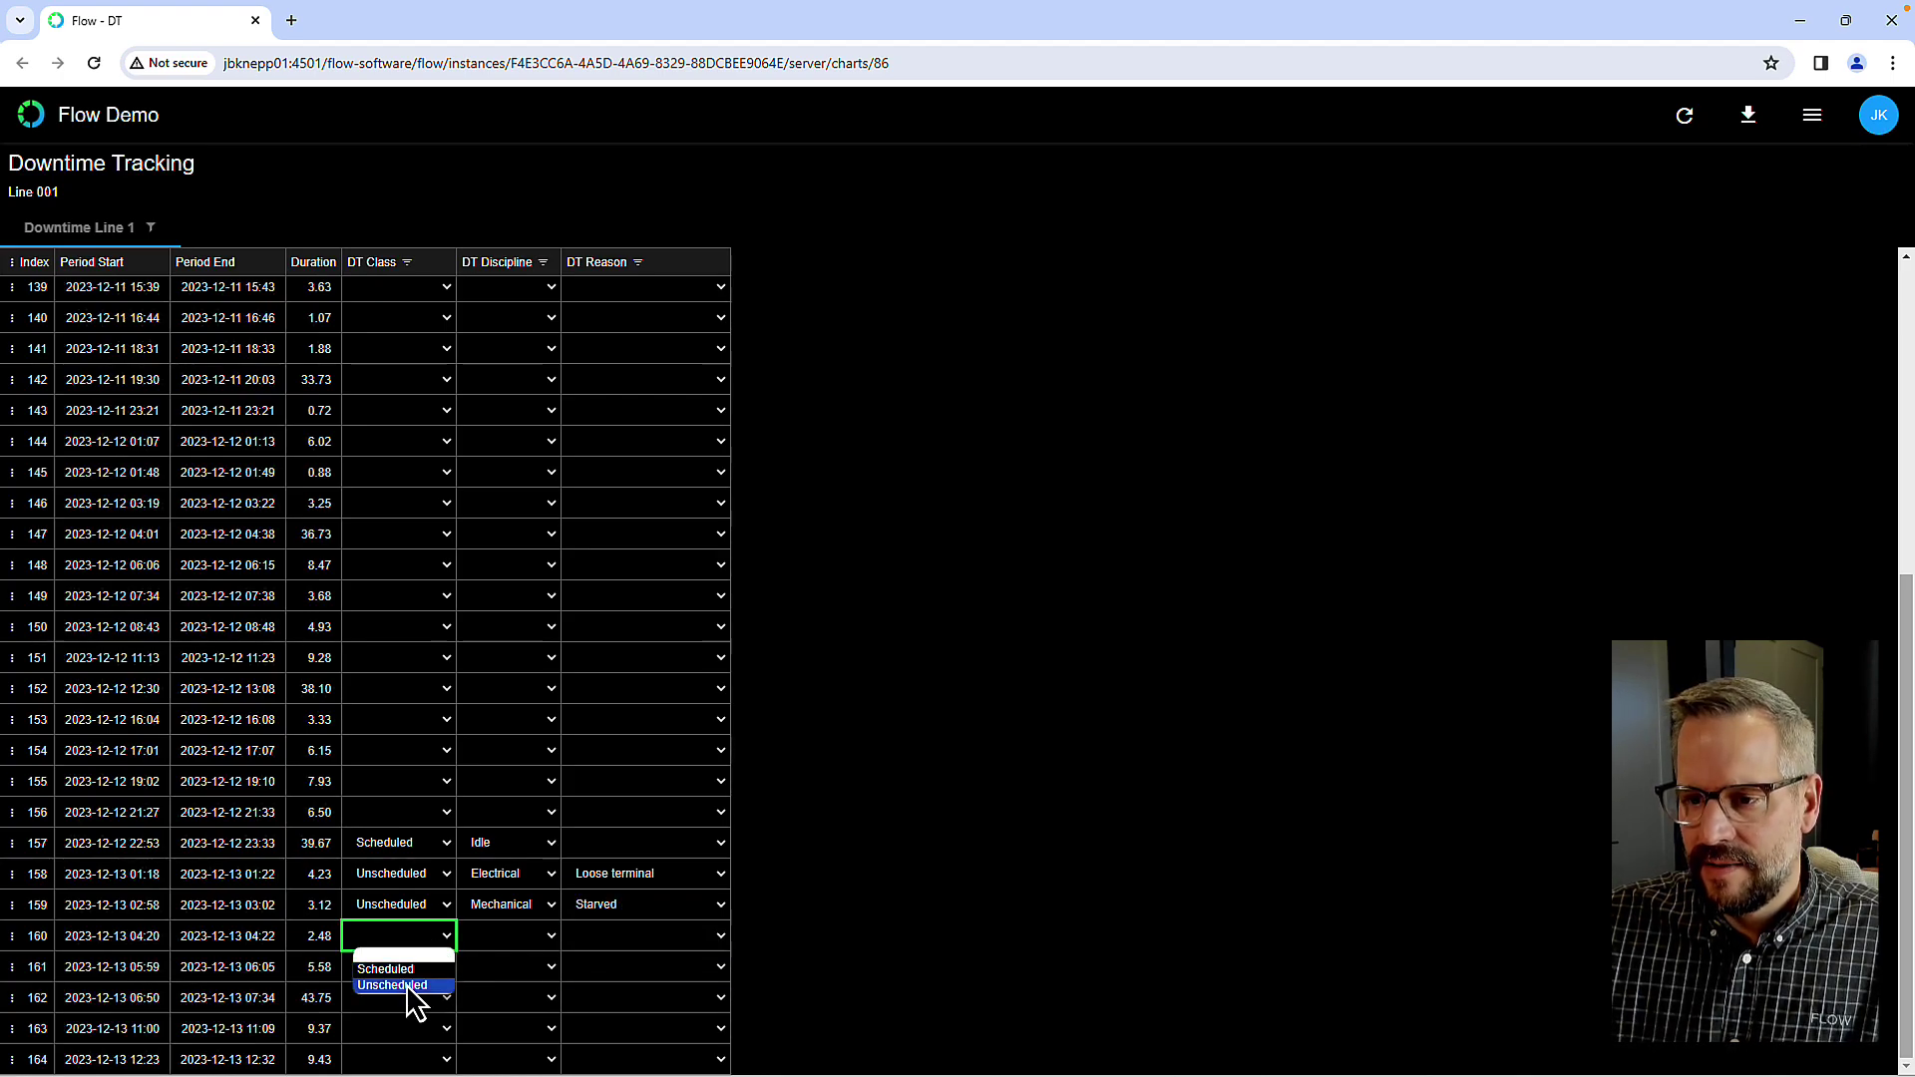
{"action": "left_click", "coordinate": [407, 986]}
{"action": "left_click", "coordinate": [524, 941]}
{"action": "left_click", "coordinate": [502, 969]}
{"action": "left_click", "coordinate": [626, 943]}
{"action": "left_click", "coordinate": [632, 990]}
{"action": "left_click", "coordinate": [387, 967]}
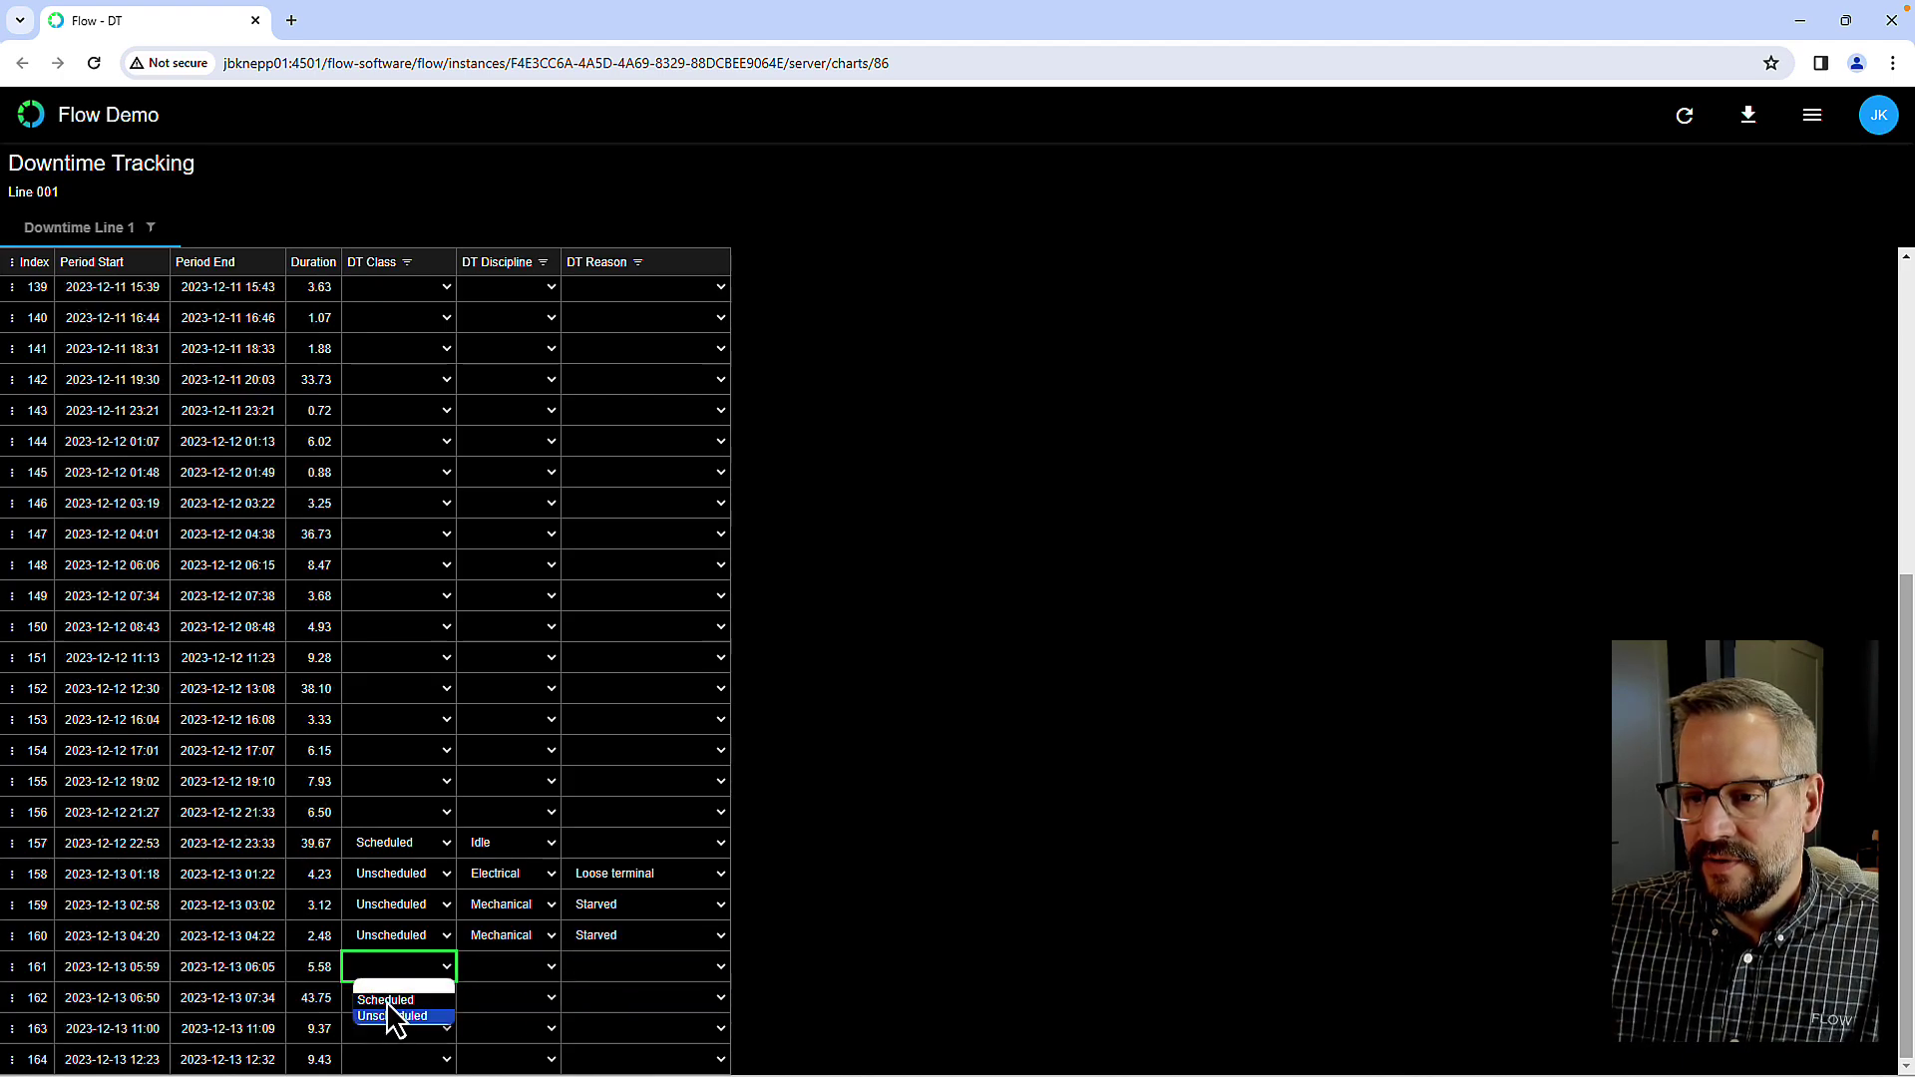
{"action": "left_click", "coordinate": [385, 999]}
{"action": "left_click", "coordinate": [391, 999]}
{"action": "left_click", "coordinate": [406, 1043]}
{"action": "left_click", "coordinate": [607, 999]}
{"action": "left_click", "coordinate": [633, 1052]}
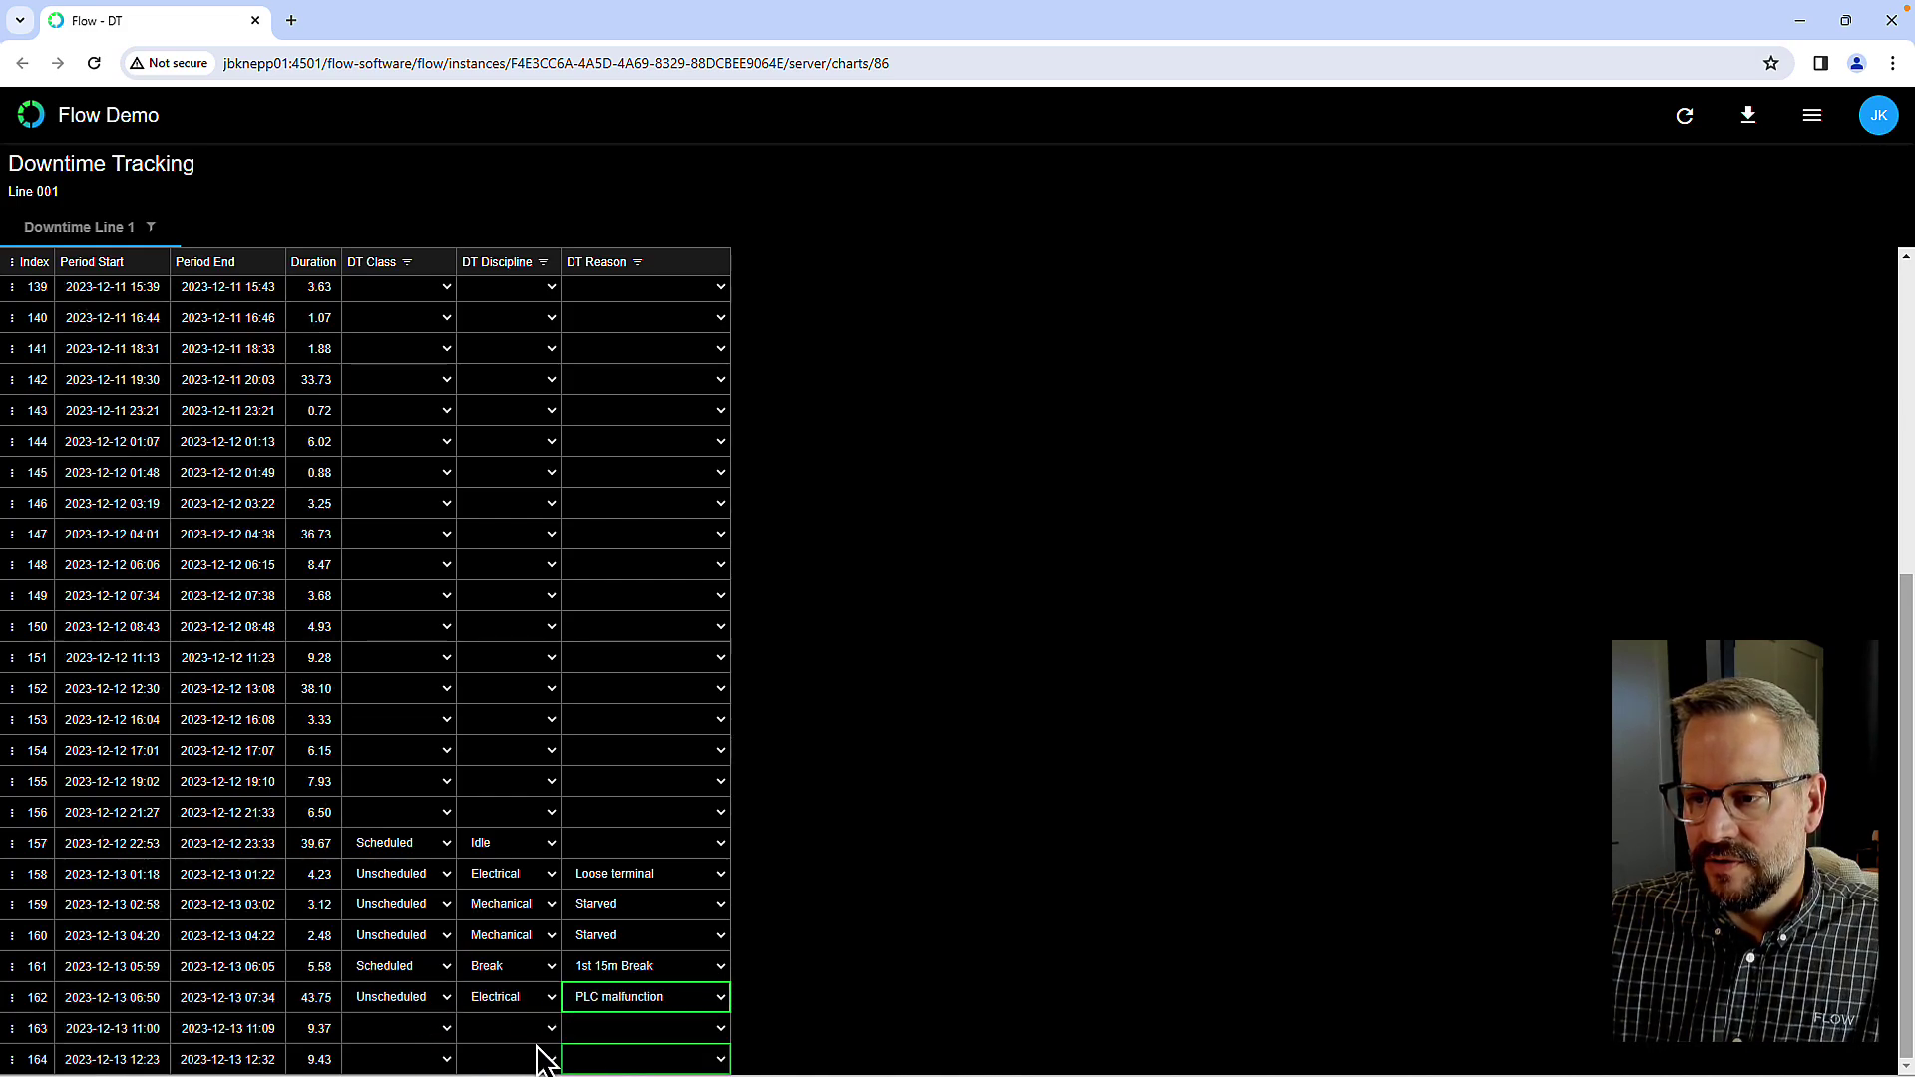
Step: Set row 163 to Unscheduled / Safety / Infrastructure issue and row 164 to Scheduled / Meeting
{"action": "left_click", "coordinate": [427, 1031]}
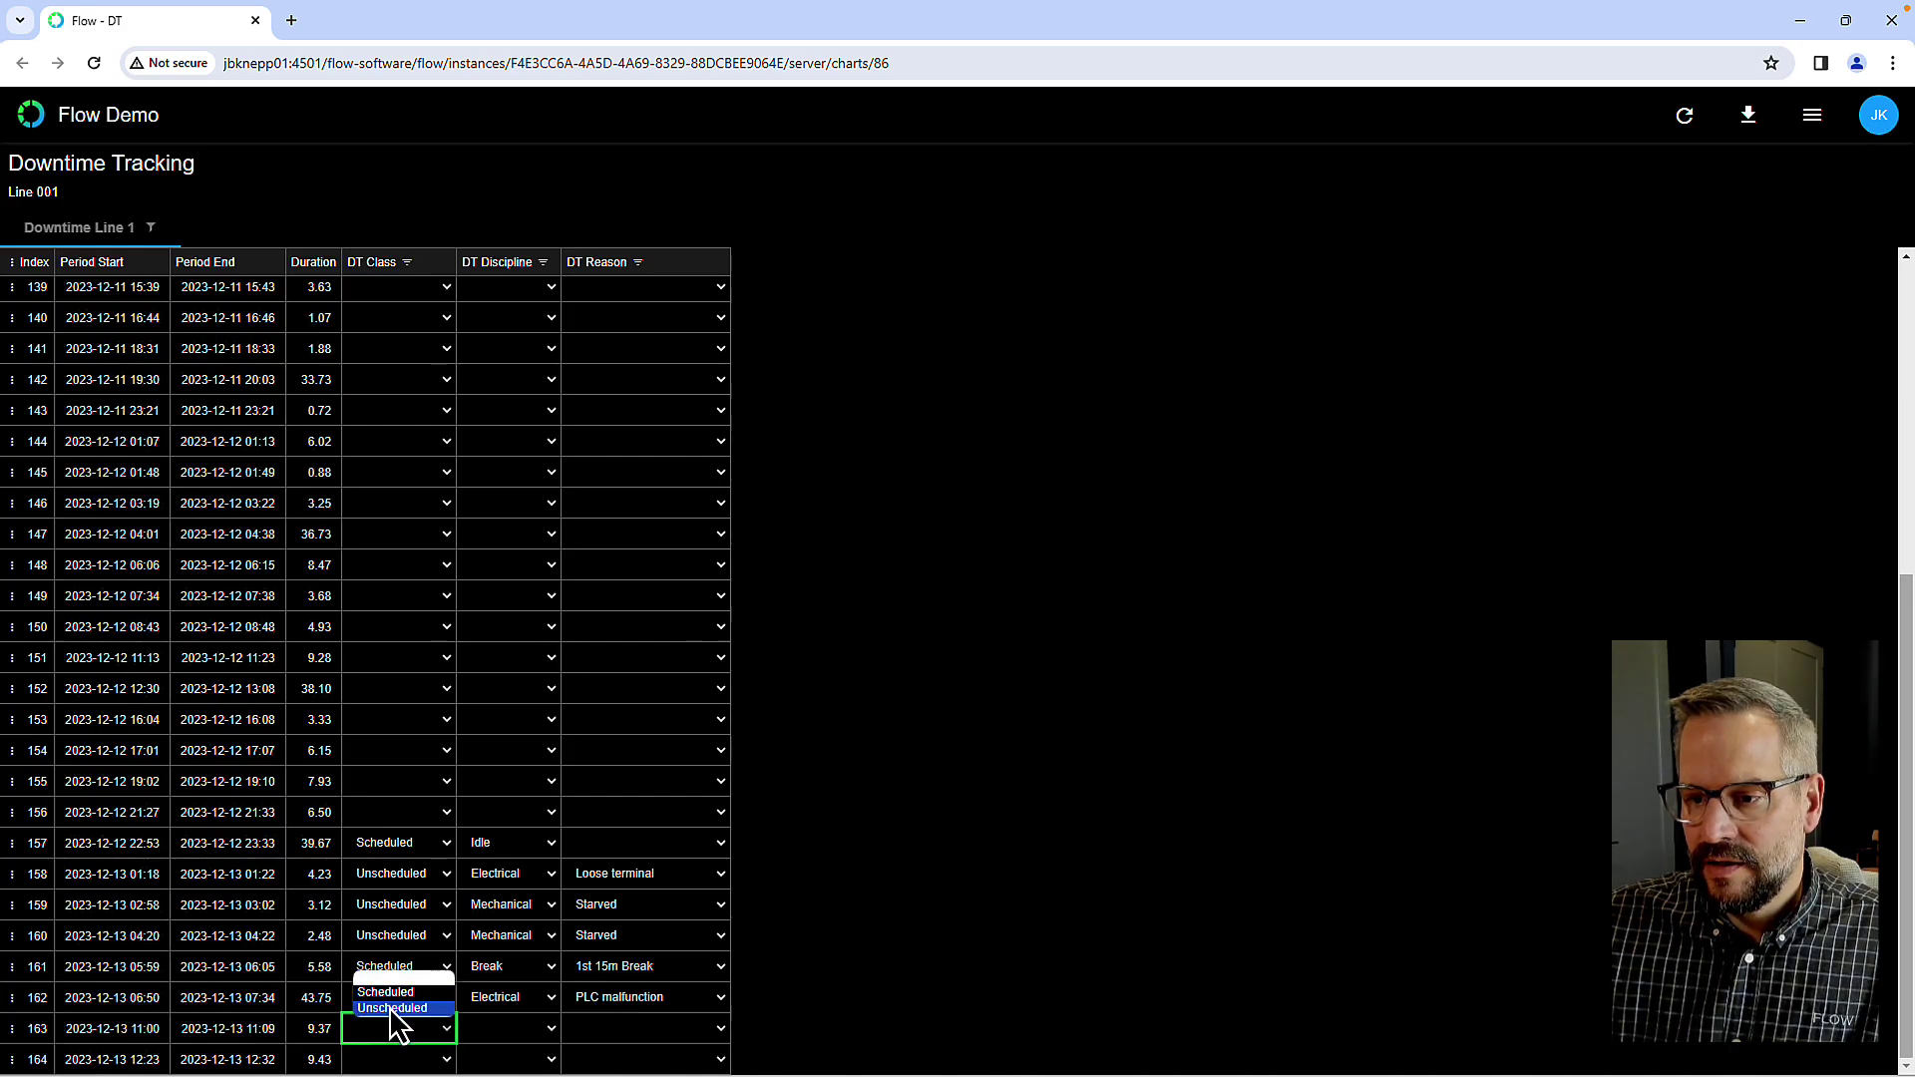
{"action": "left_click", "coordinate": [391, 1009]}
{"action": "left_click", "coordinate": [529, 1029]}
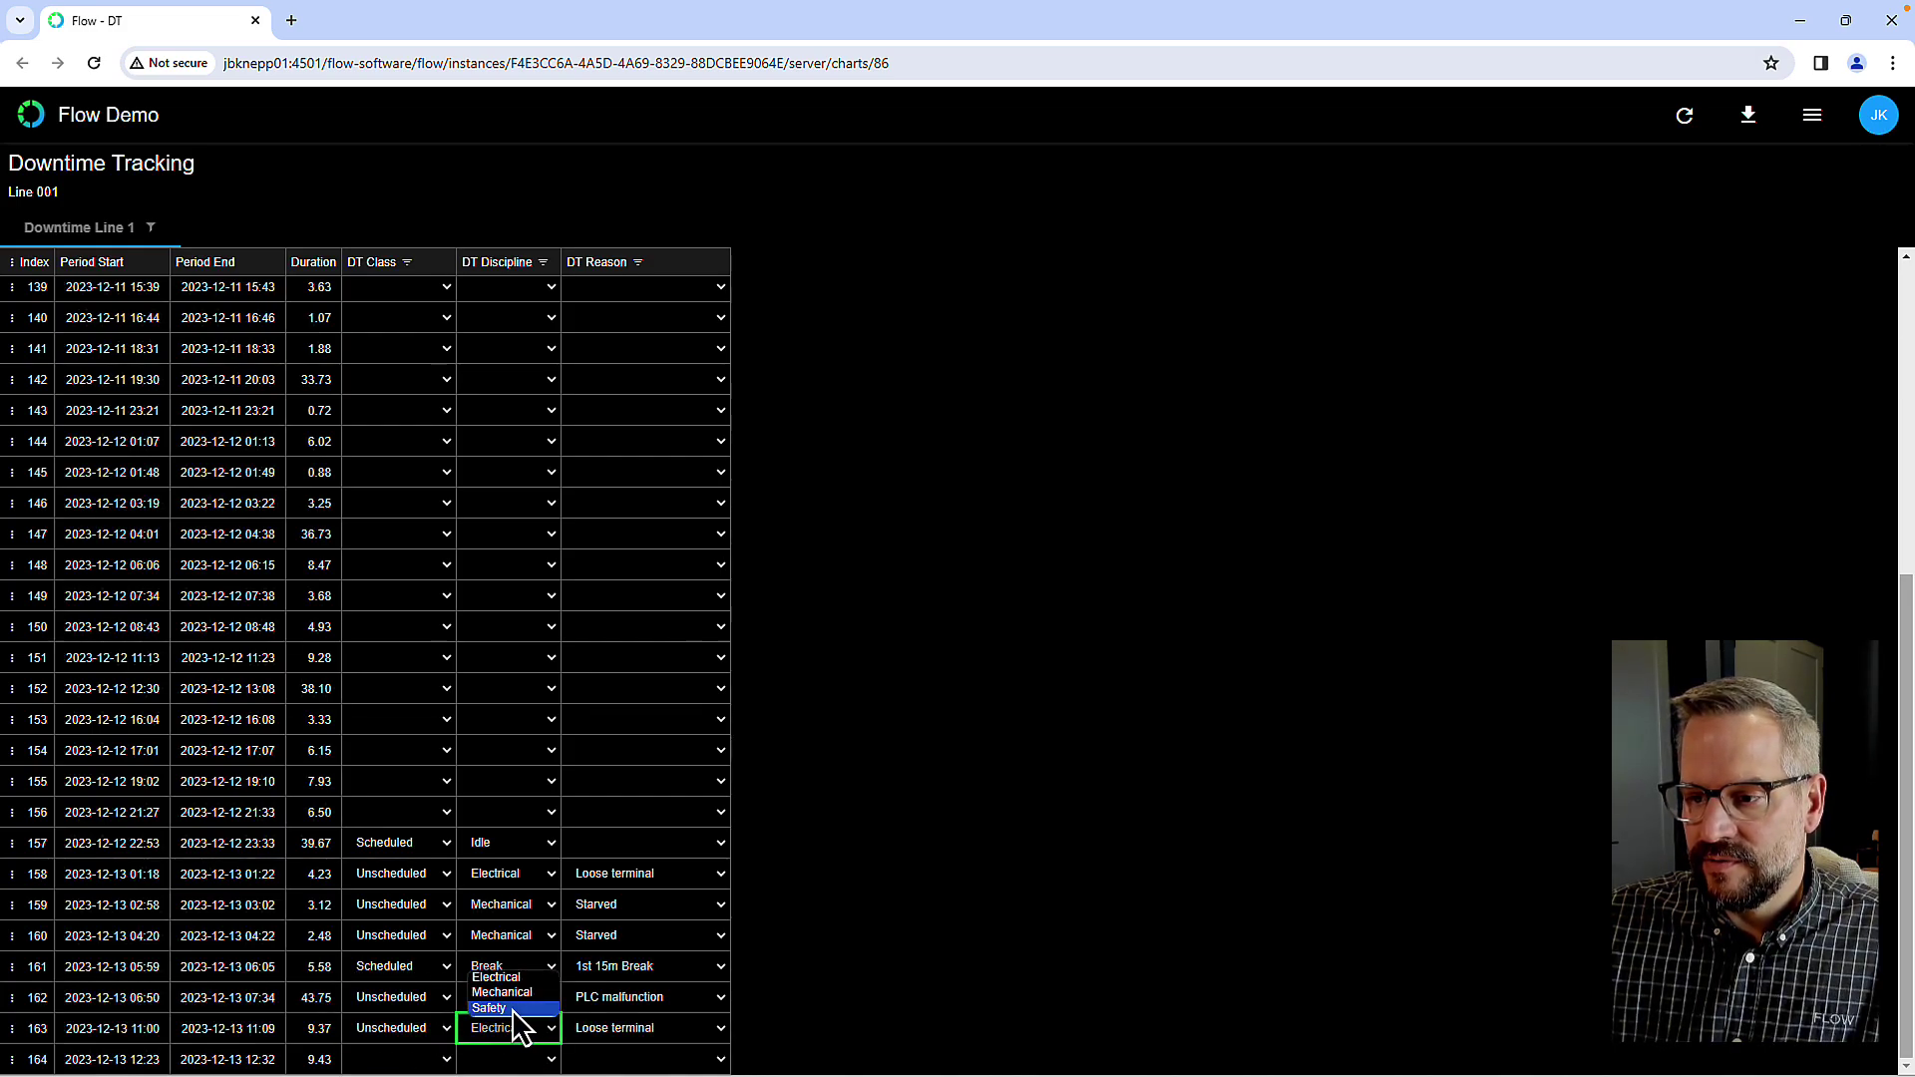
{"action": "left_click", "coordinate": [509, 1038]}
{"action": "left_click", "coordinate": [510, 1039]}
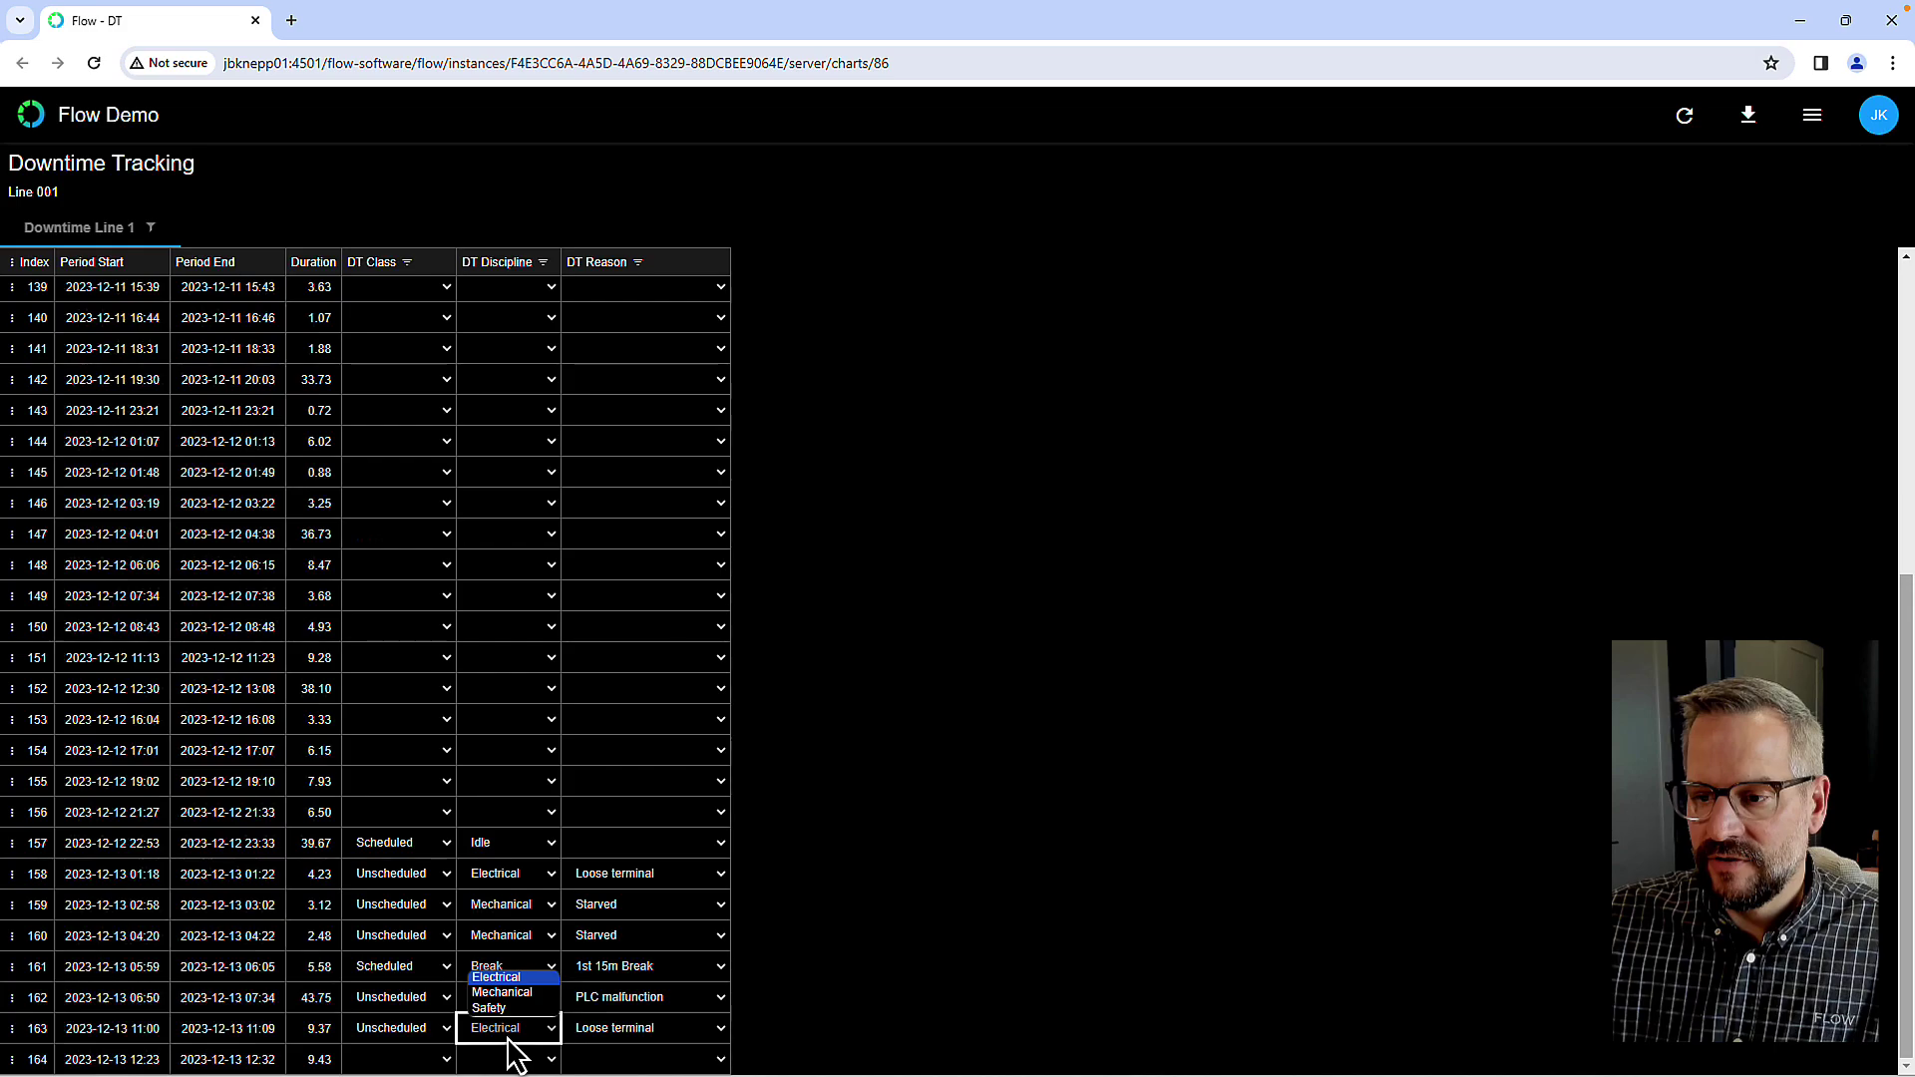
{"action": "left_click", "coordinate": [496, 1035]}
{"action": "left_click", "coordinate": [626, 1037]}
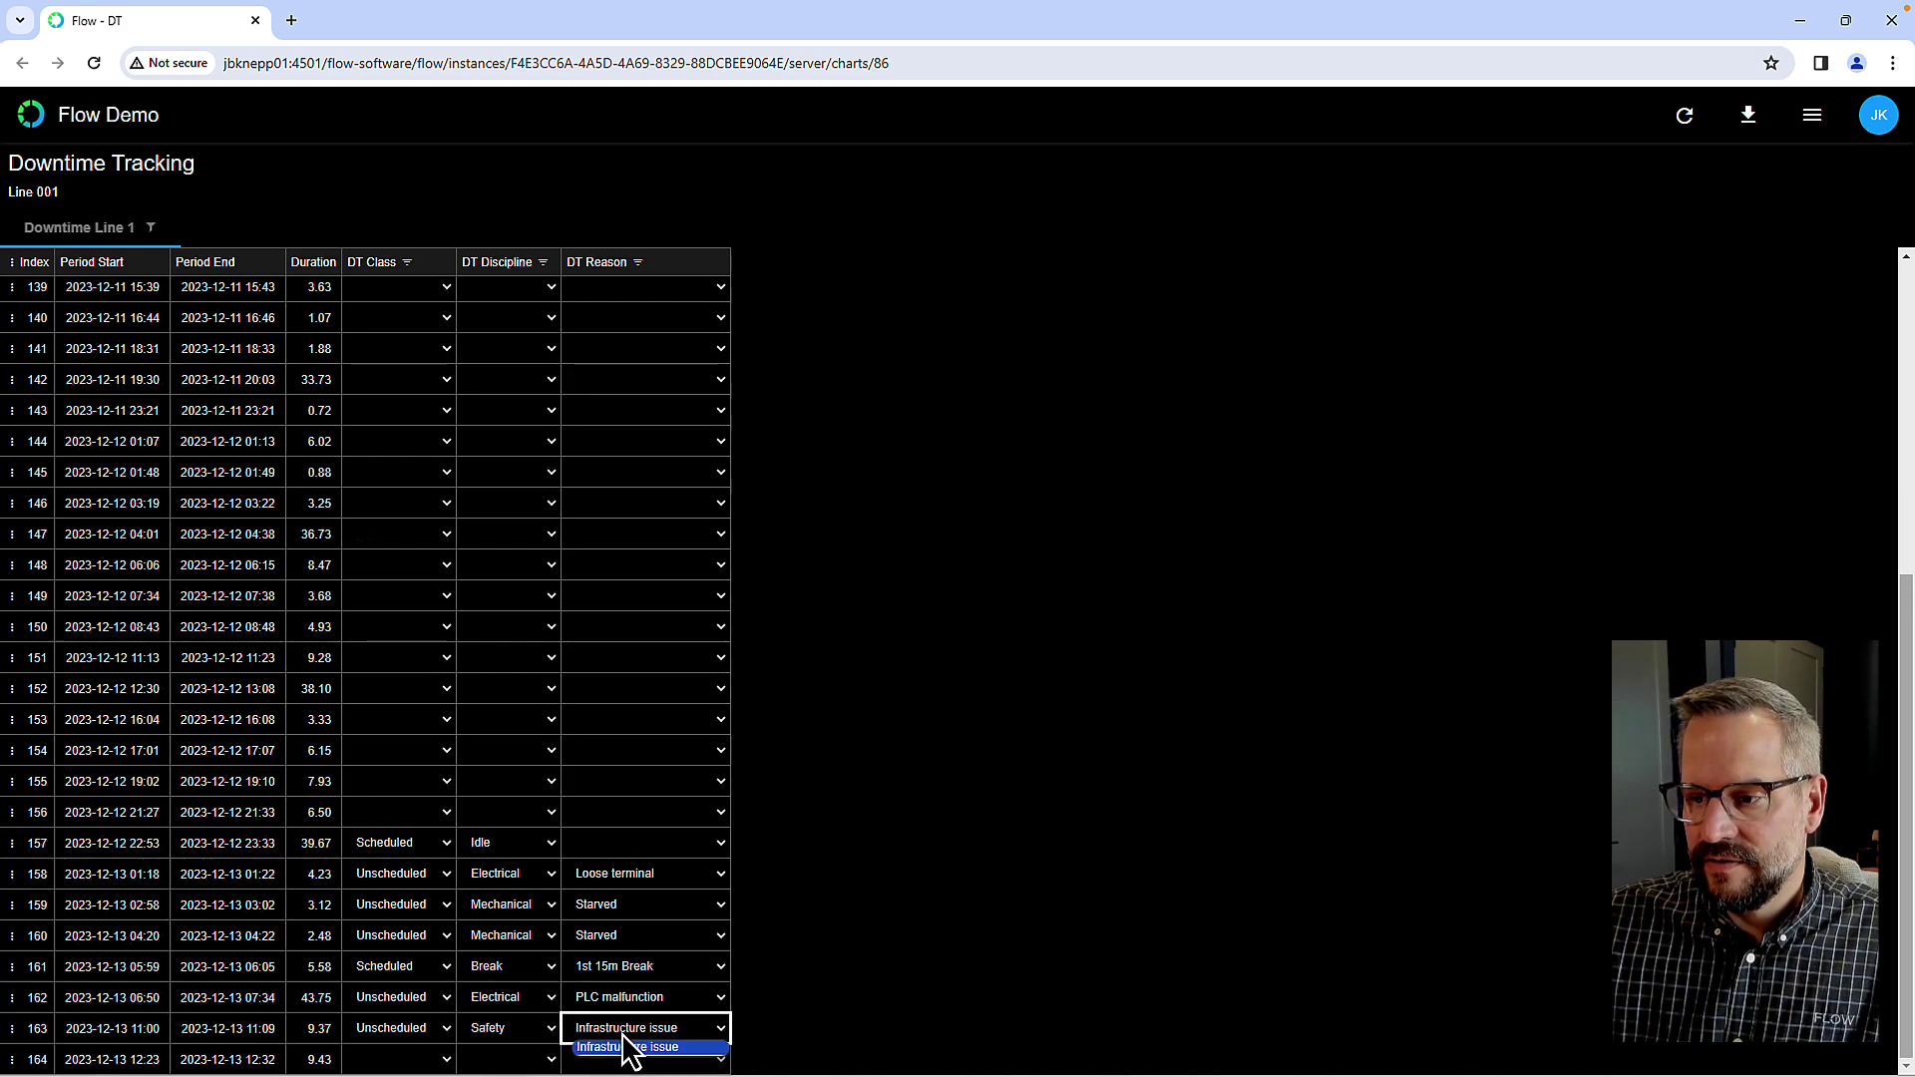
{"action": "left_click", "coordinate": [626, 1047]}
{"action": "left_click", "coordinate": [429, 1058]}
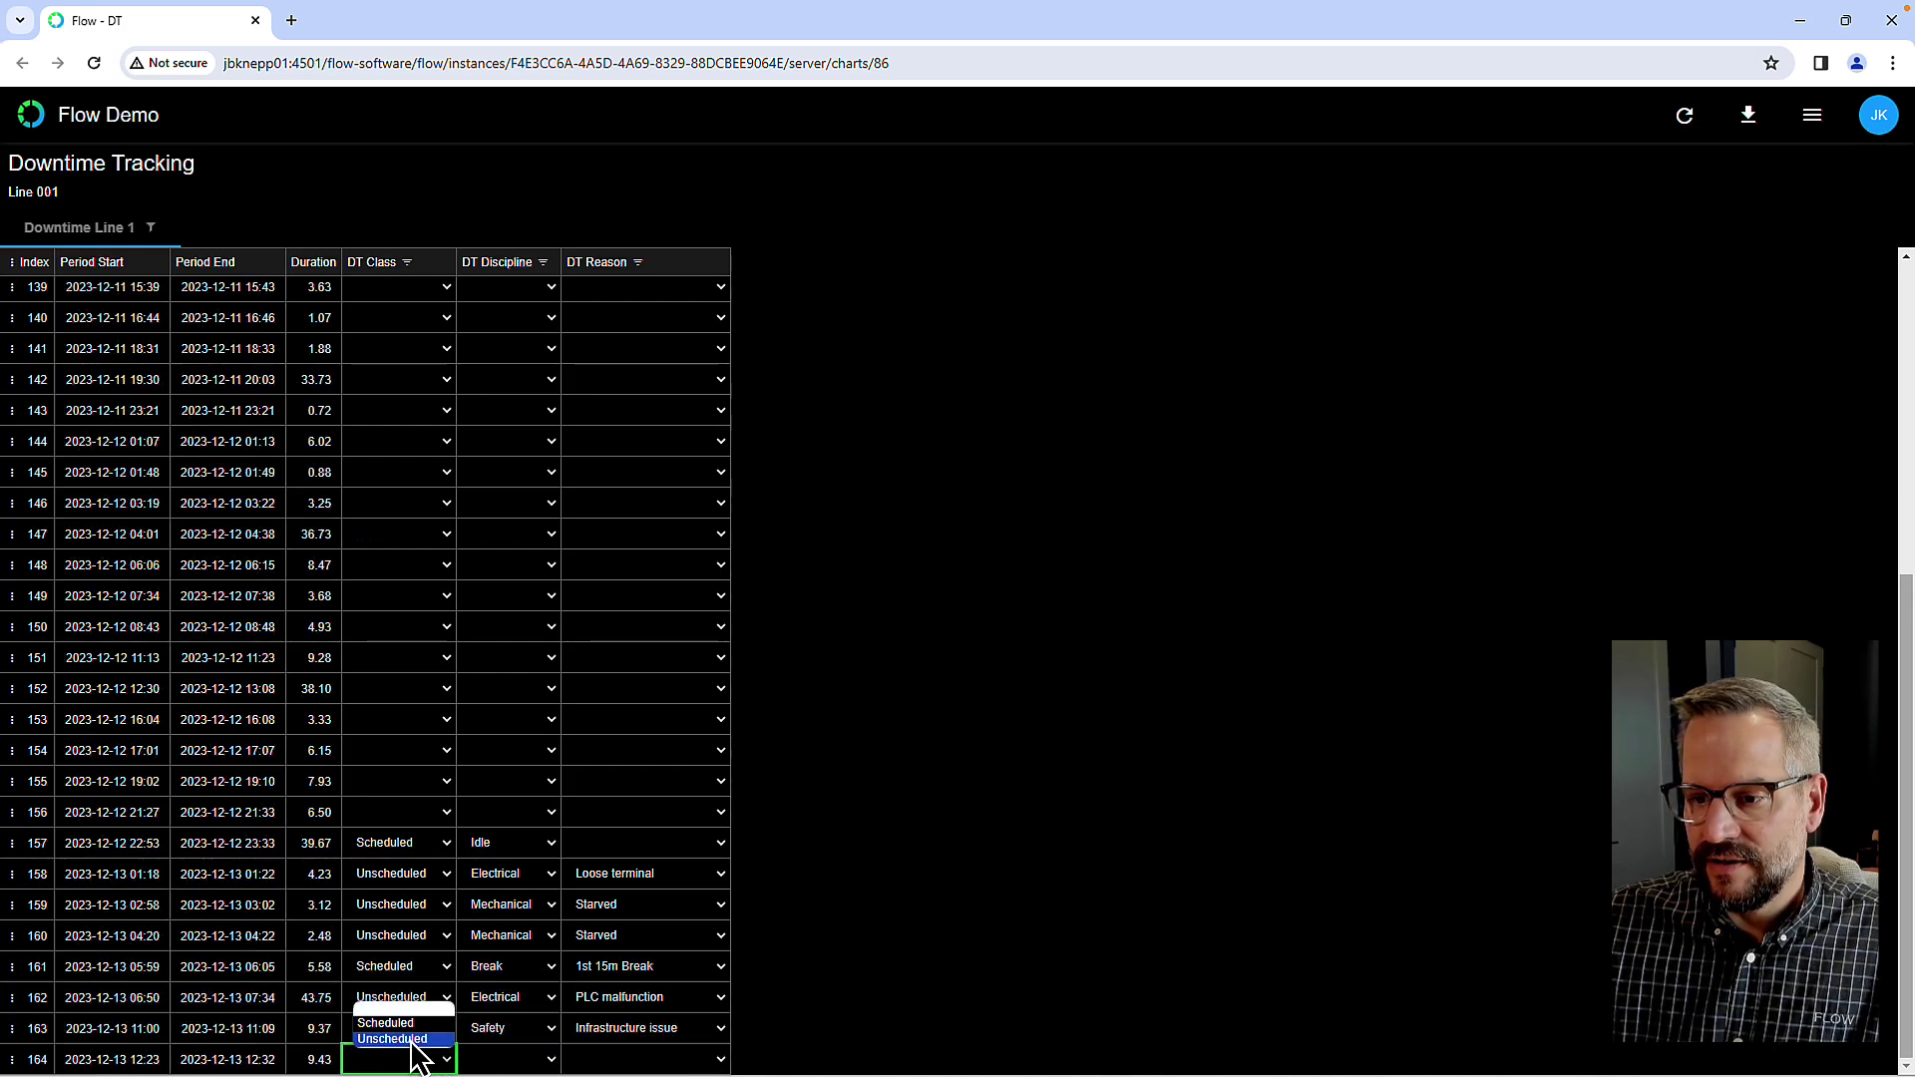
{"action": "left_click", "coordinate": [401, 1023]}
{"action": "left_click", "coordinate": [530, 1058]}
{"action": "left_click", "coordinate": [509, 1045]}
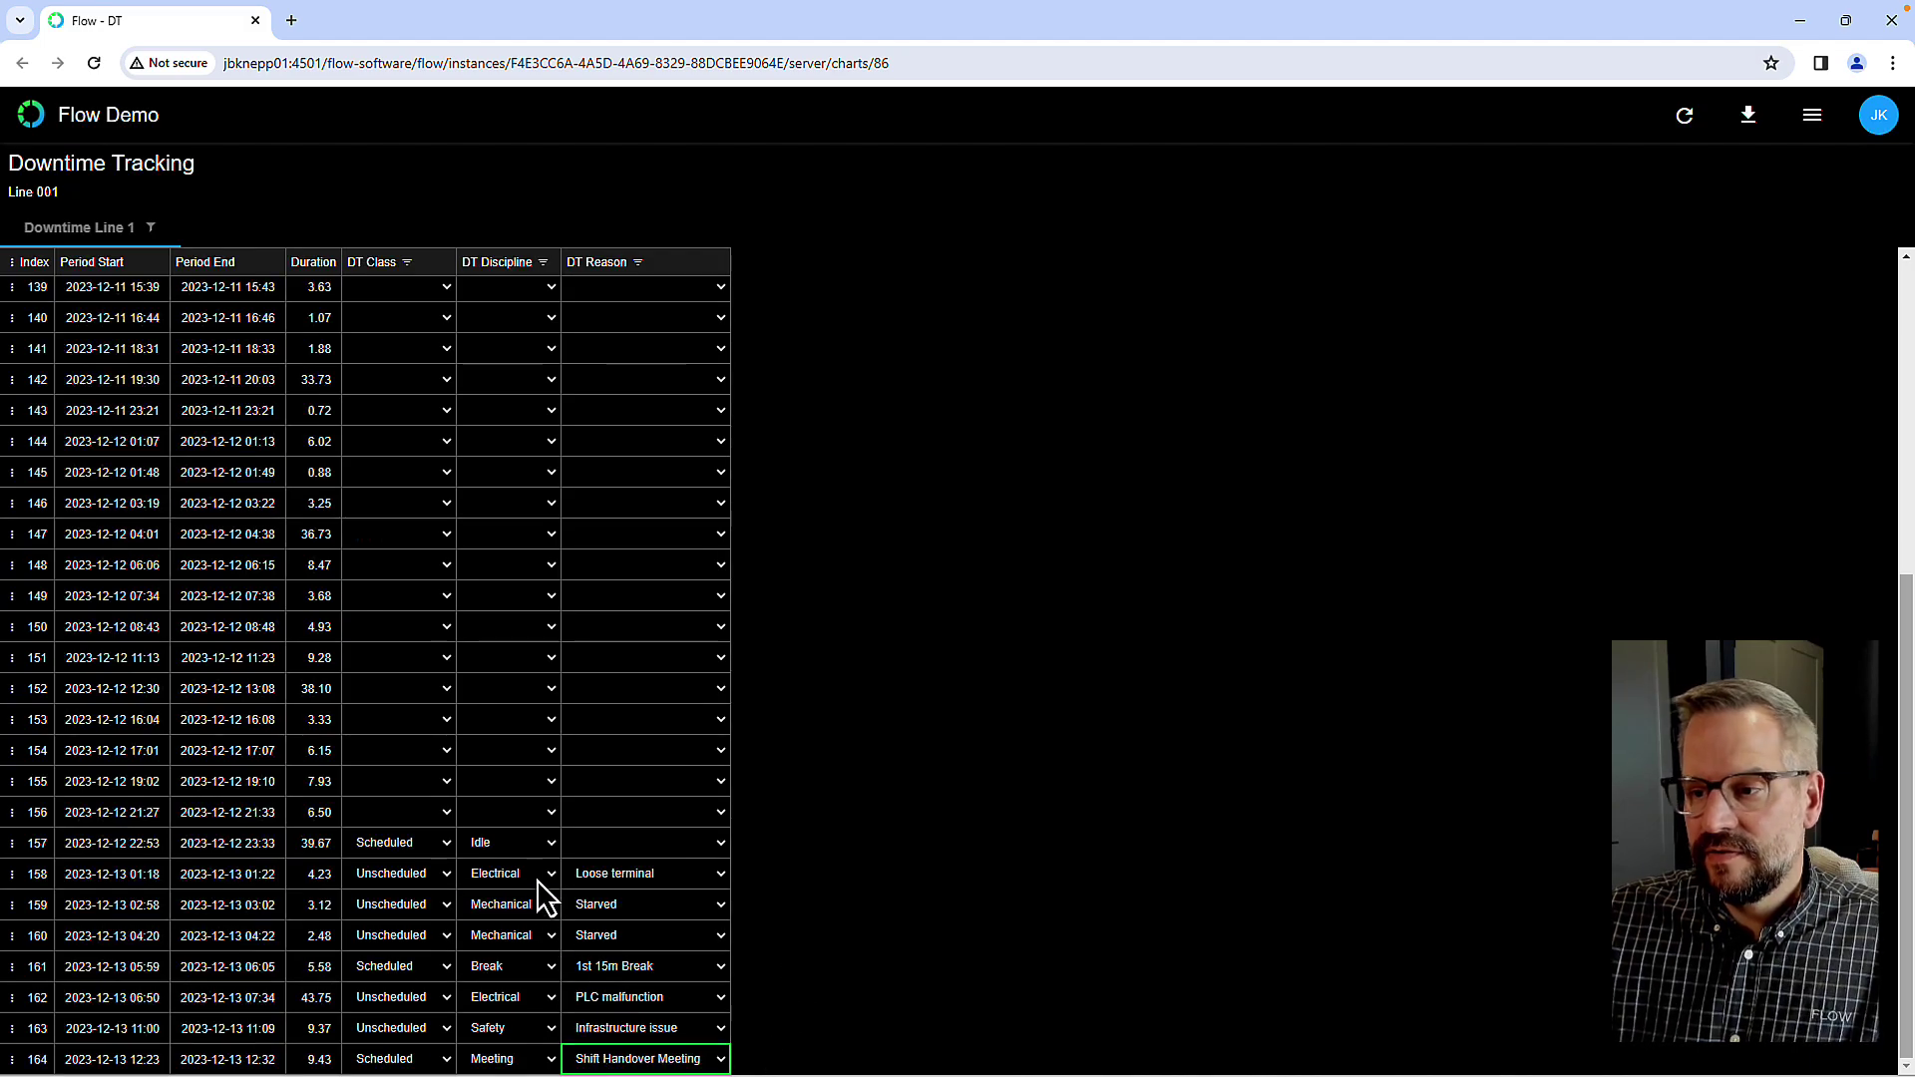
Step: Refresh Downtime Line 1's attributes and review stored DT Discipline and DT Reason values for periods 158–164
{"action": "mouse_move", "coordinate": [1007, 1067]}
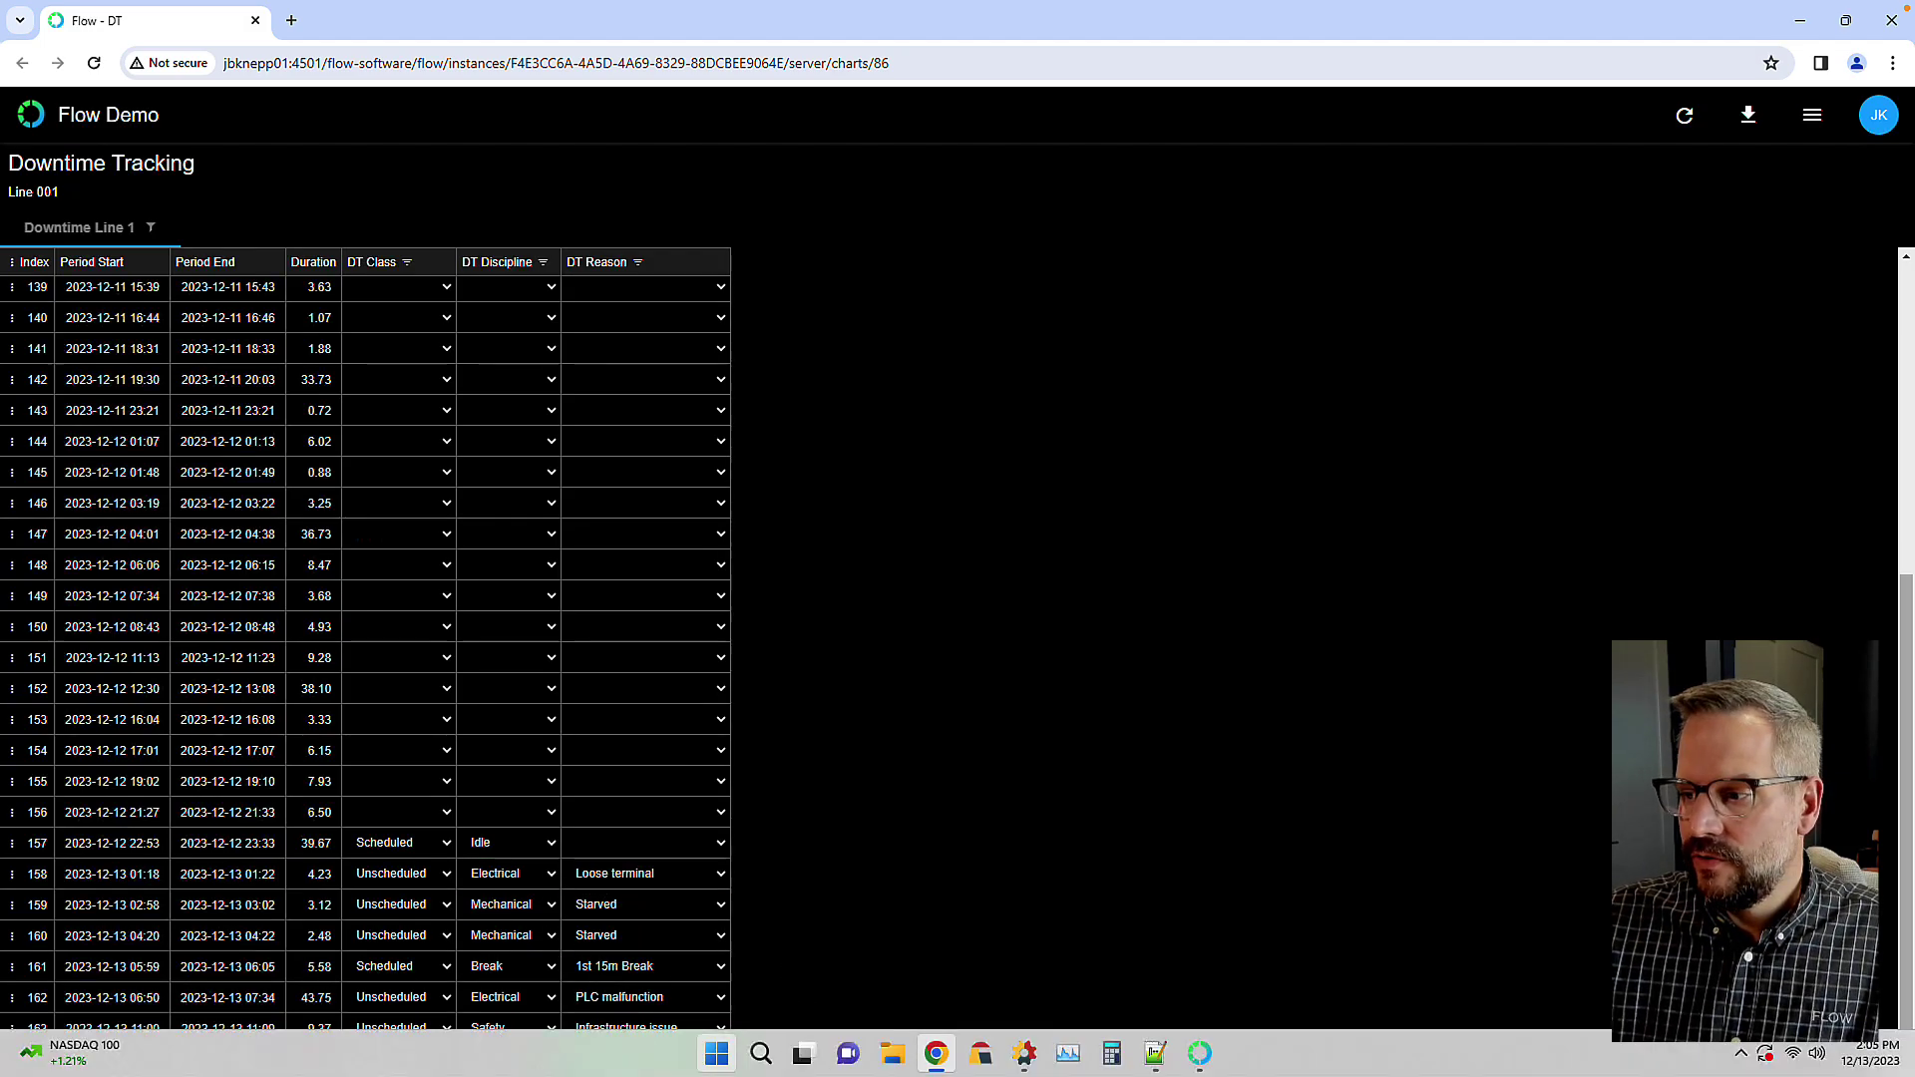
{"action": "left_click", "coordinate": [1159, 1052]}
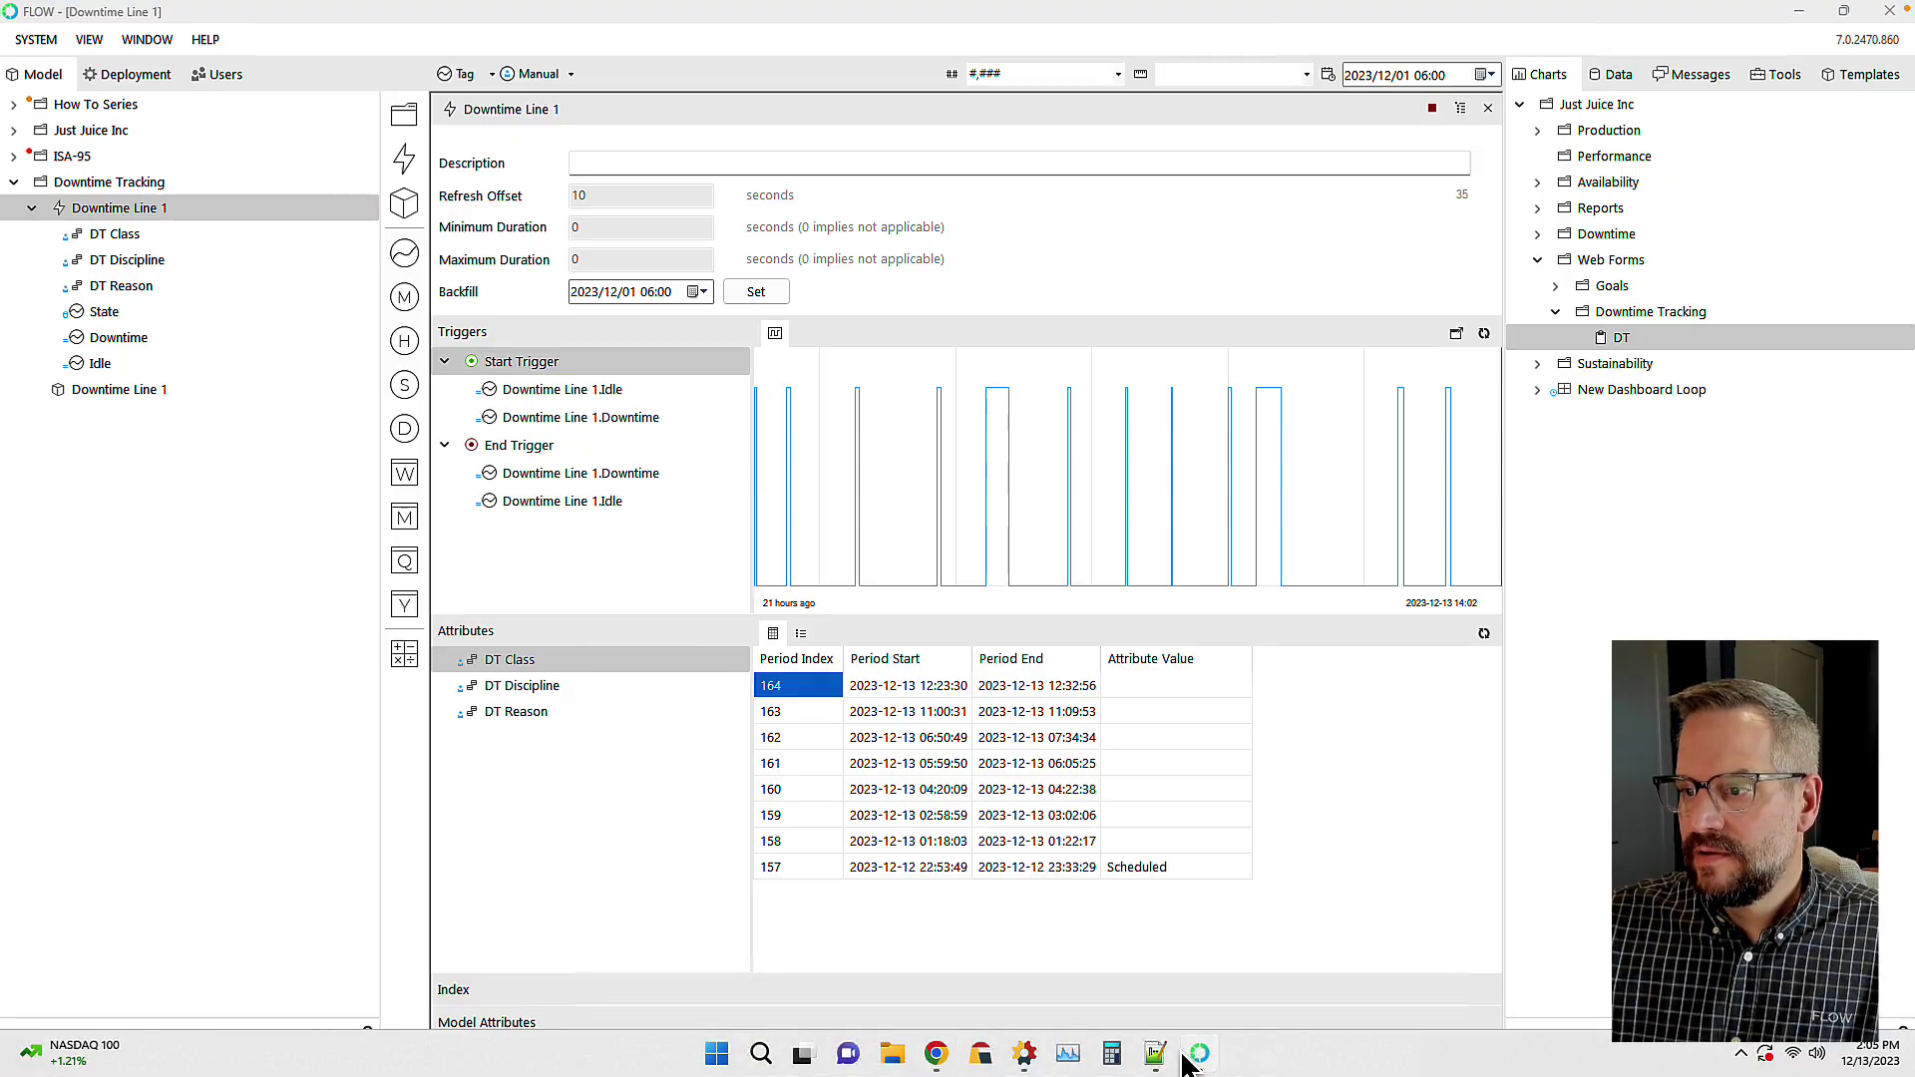
{"action": "left_click", "coordinate": [1484, 632]}
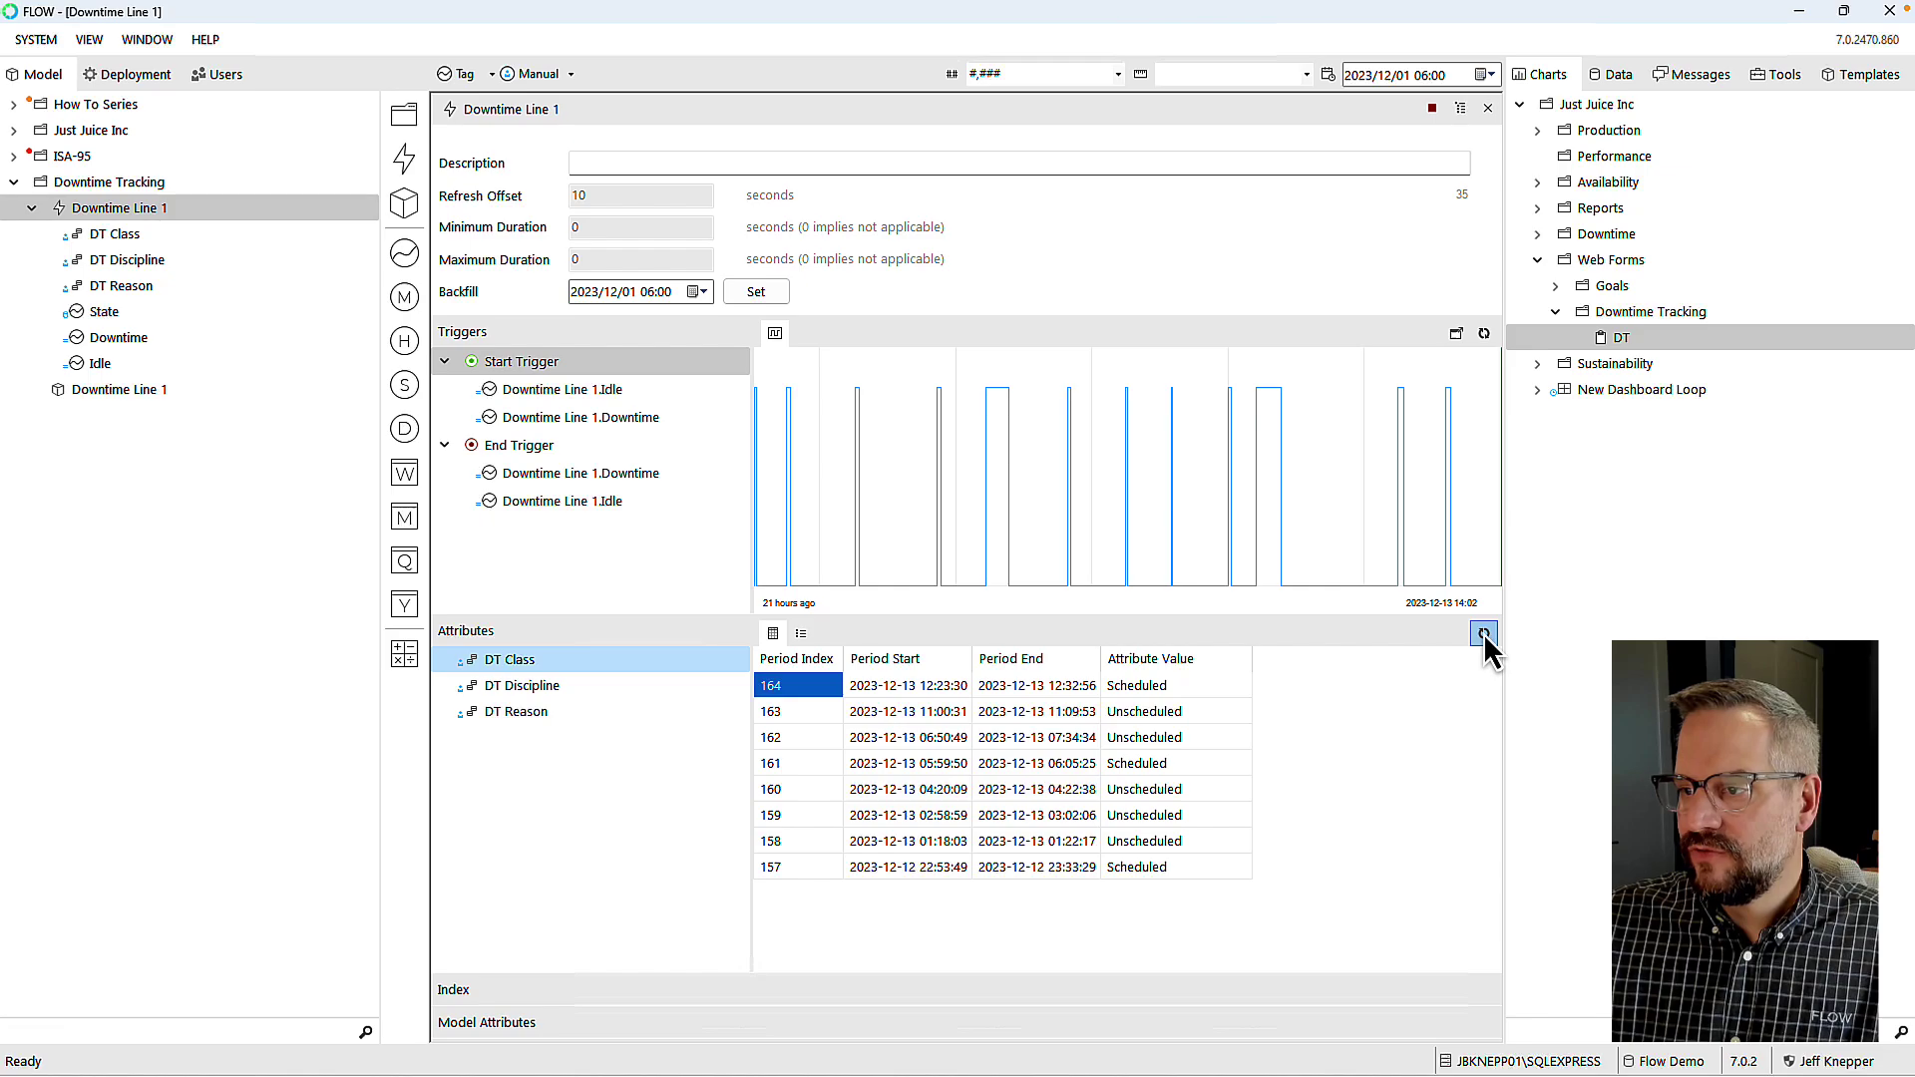
{"action": "left_click", "coordinate": [530, 688]}
{"action": "left_click", "coordinate": [527, 714]}
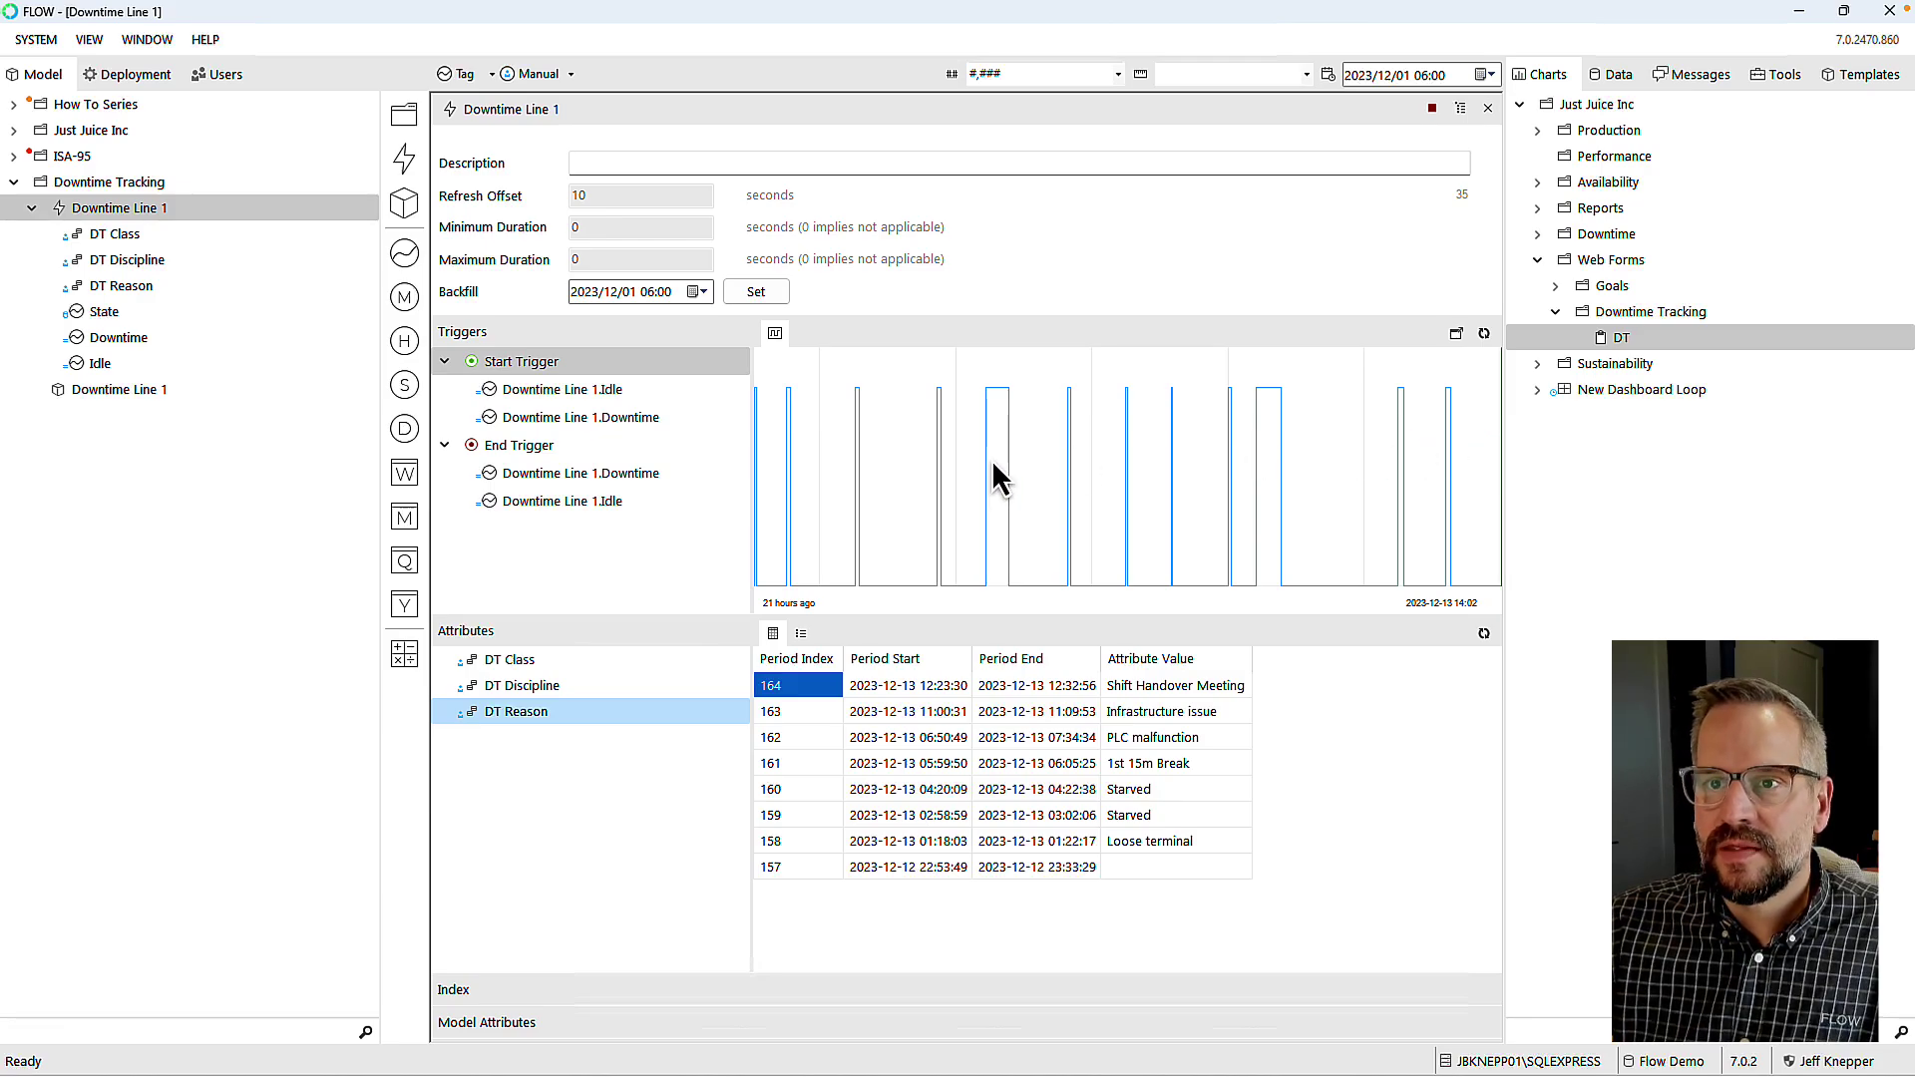
{"action": "left_click", "coordinate": [74, 205]}
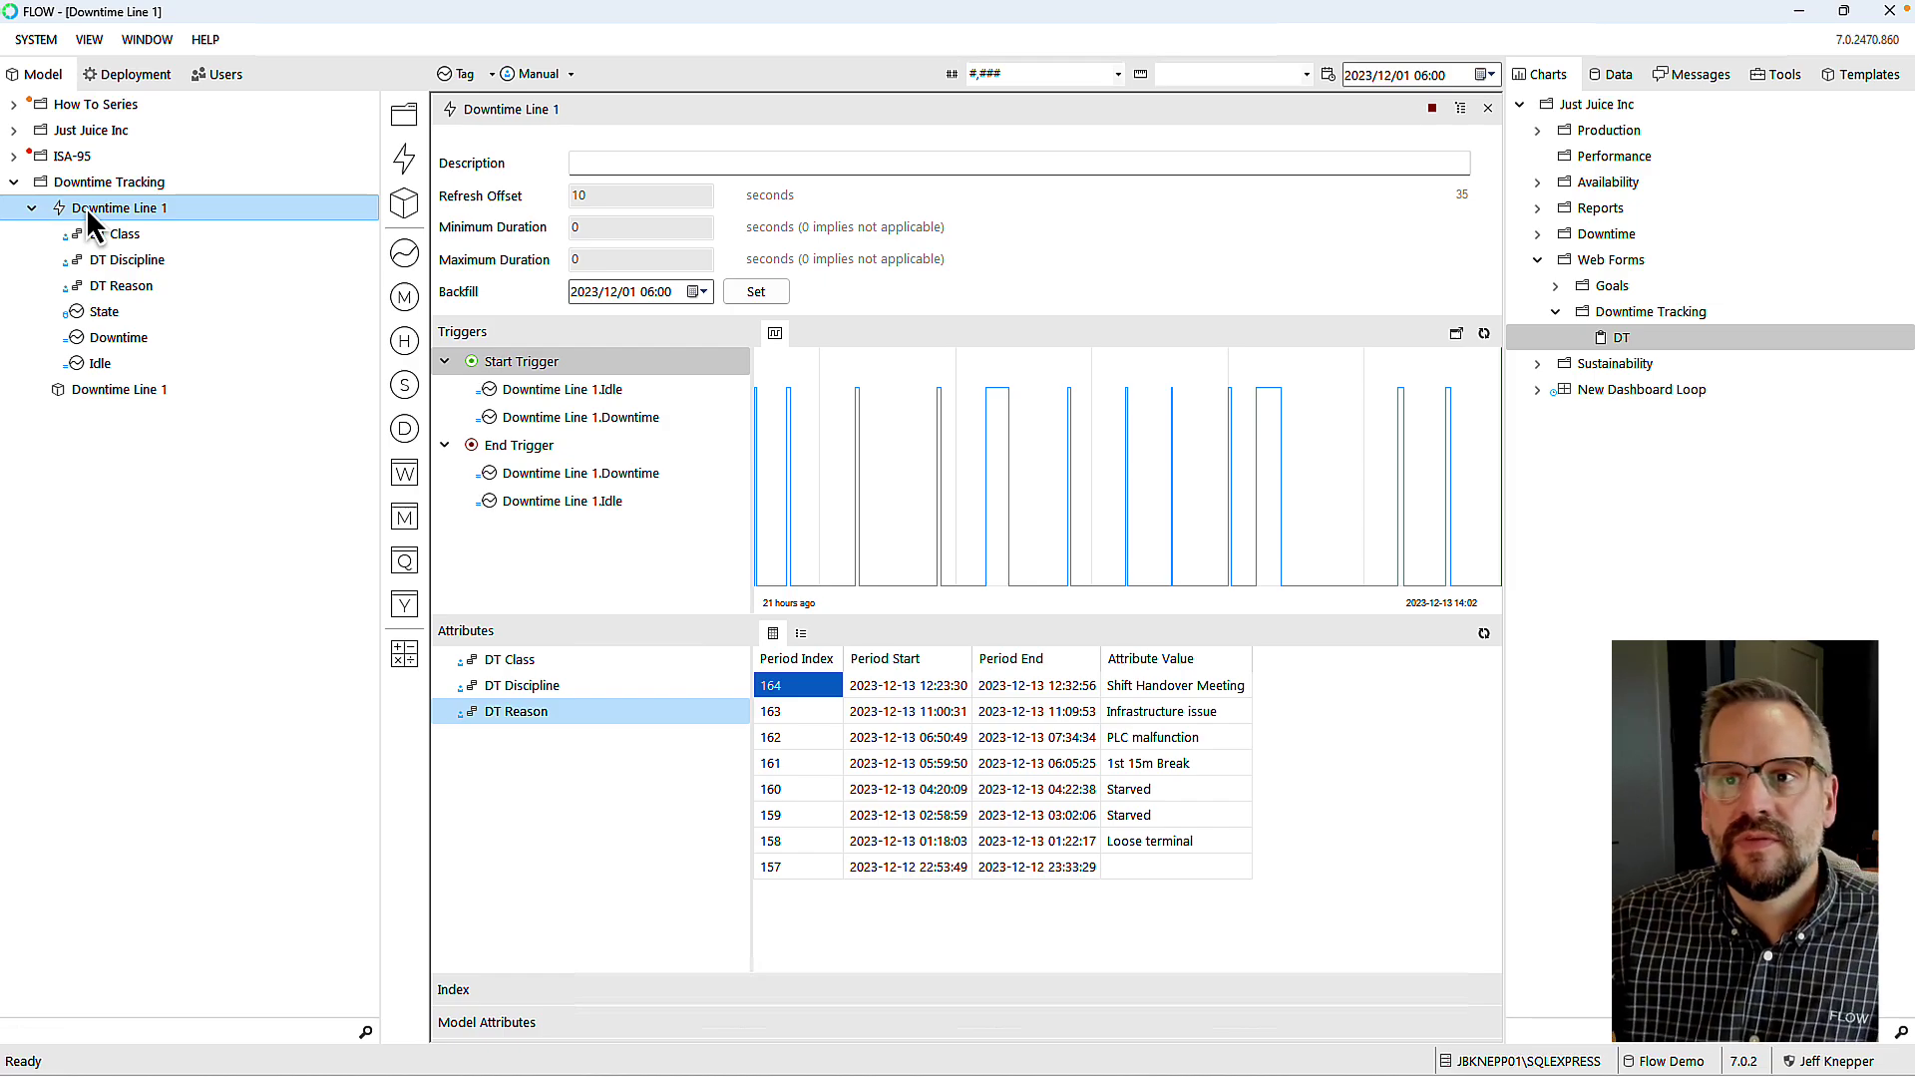
Step: Create an hourly measure from the Downtime Line 1 event, named Hourly DT Count, under Downtime Line 1
{"action": "left_click_drag", "start_coordinate": [64, 211], "coordinate": [407, 347]}
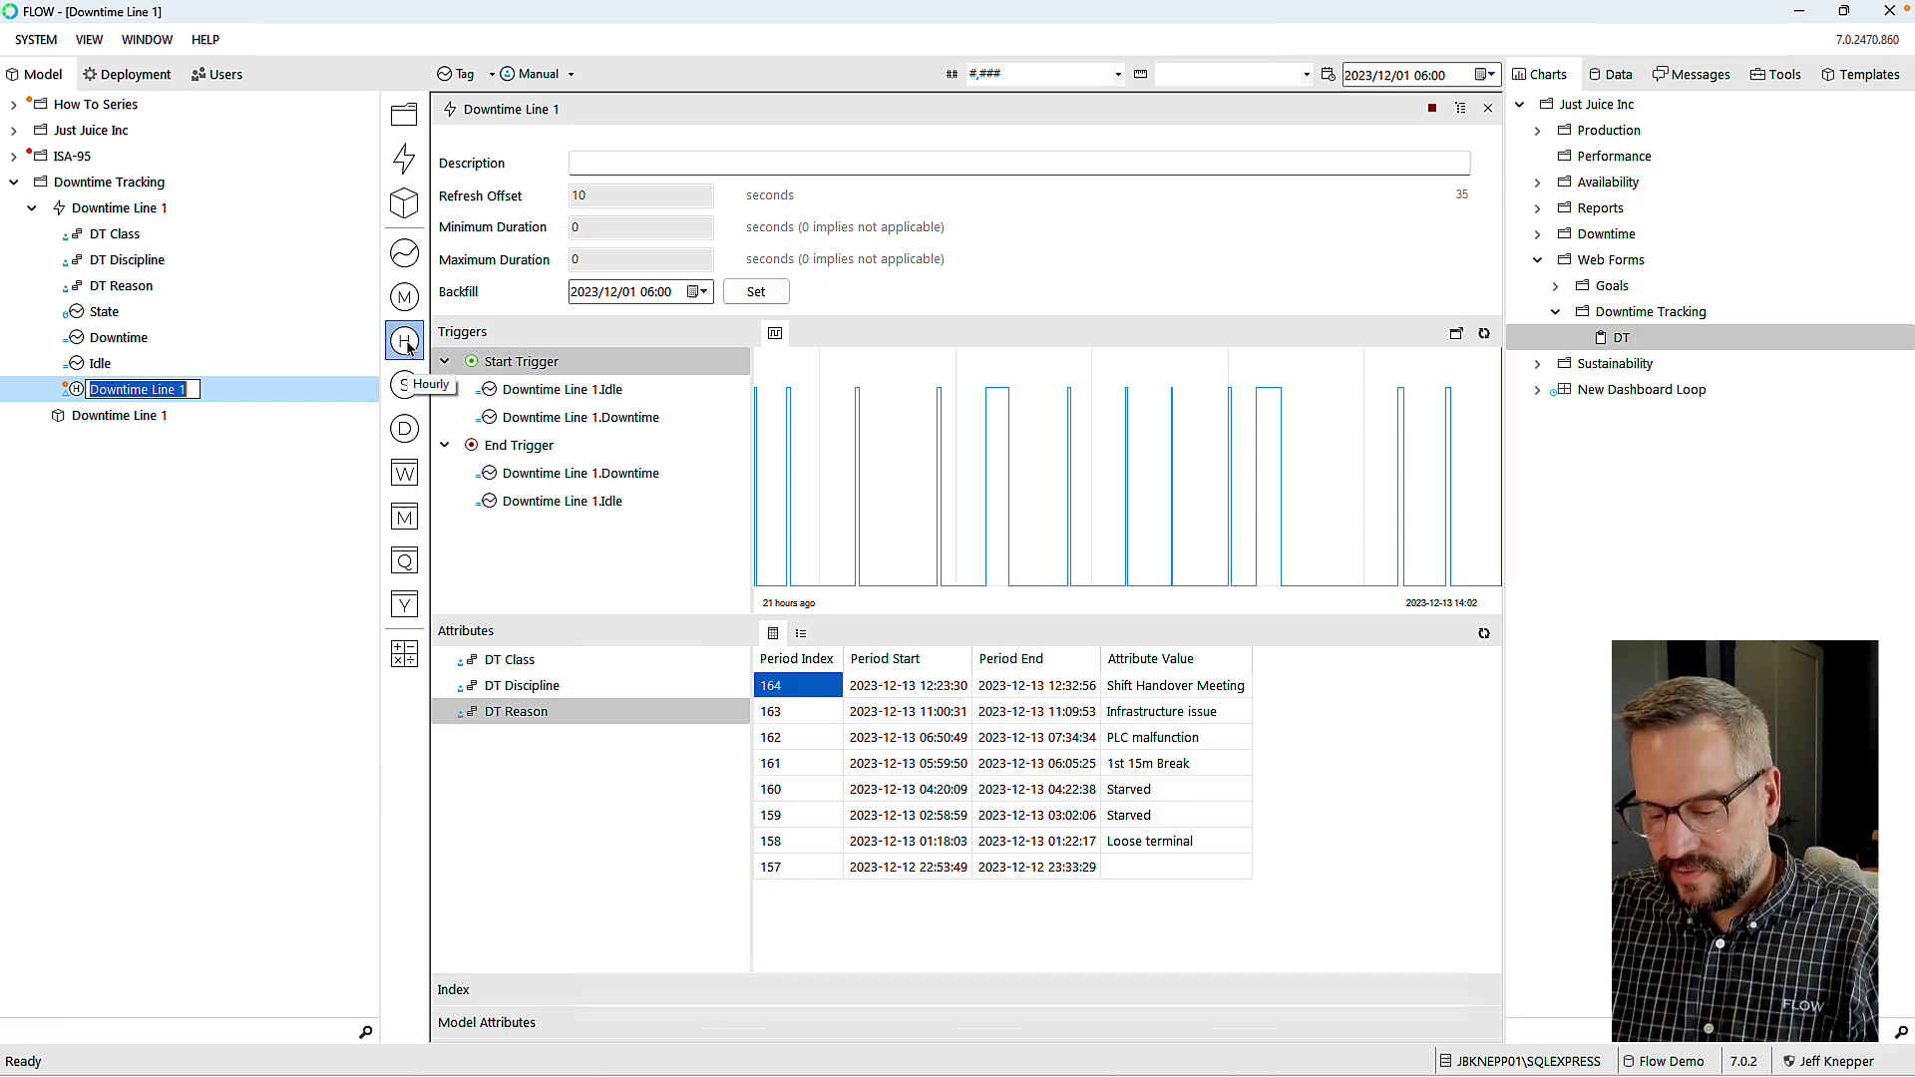
{"action": "type", "text": "Hourly C"}
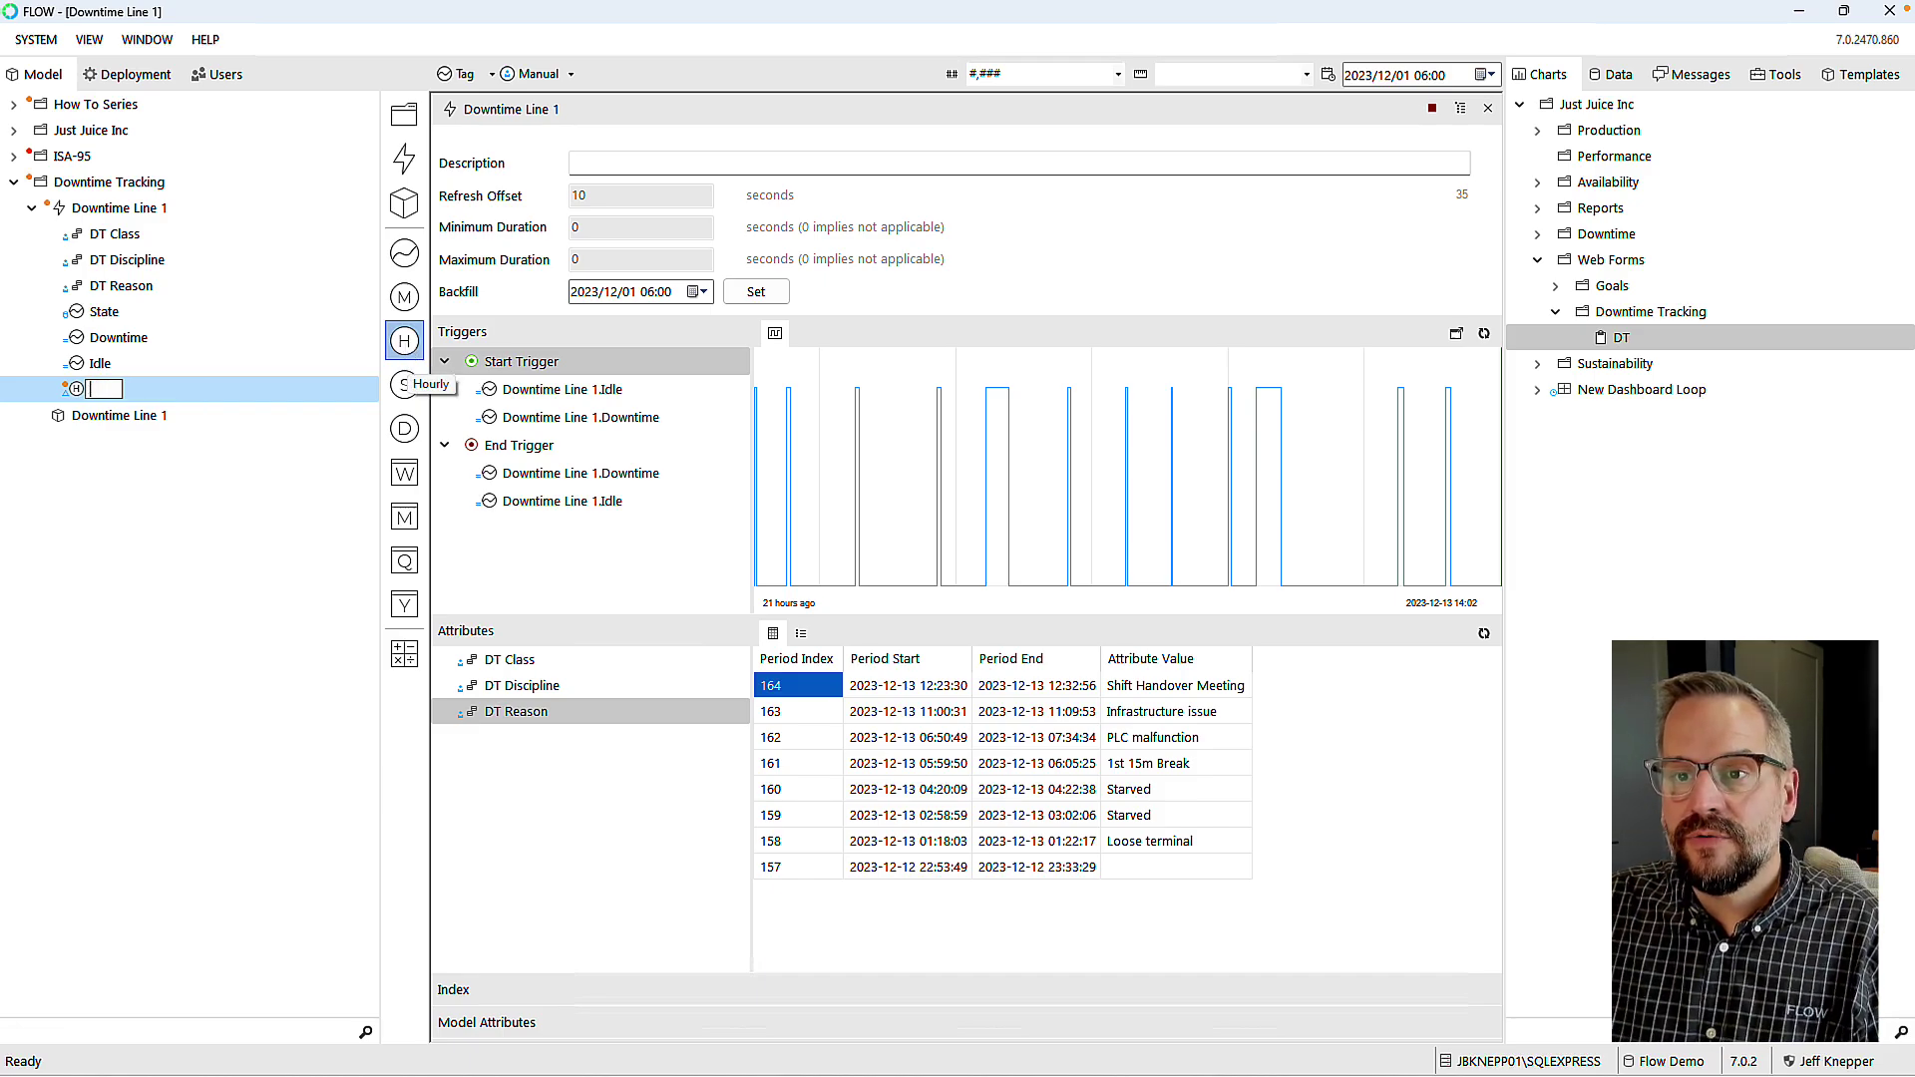
{"action": "key", "text": "BackSpace"}
{"action": "type", "text": "DT Count"}
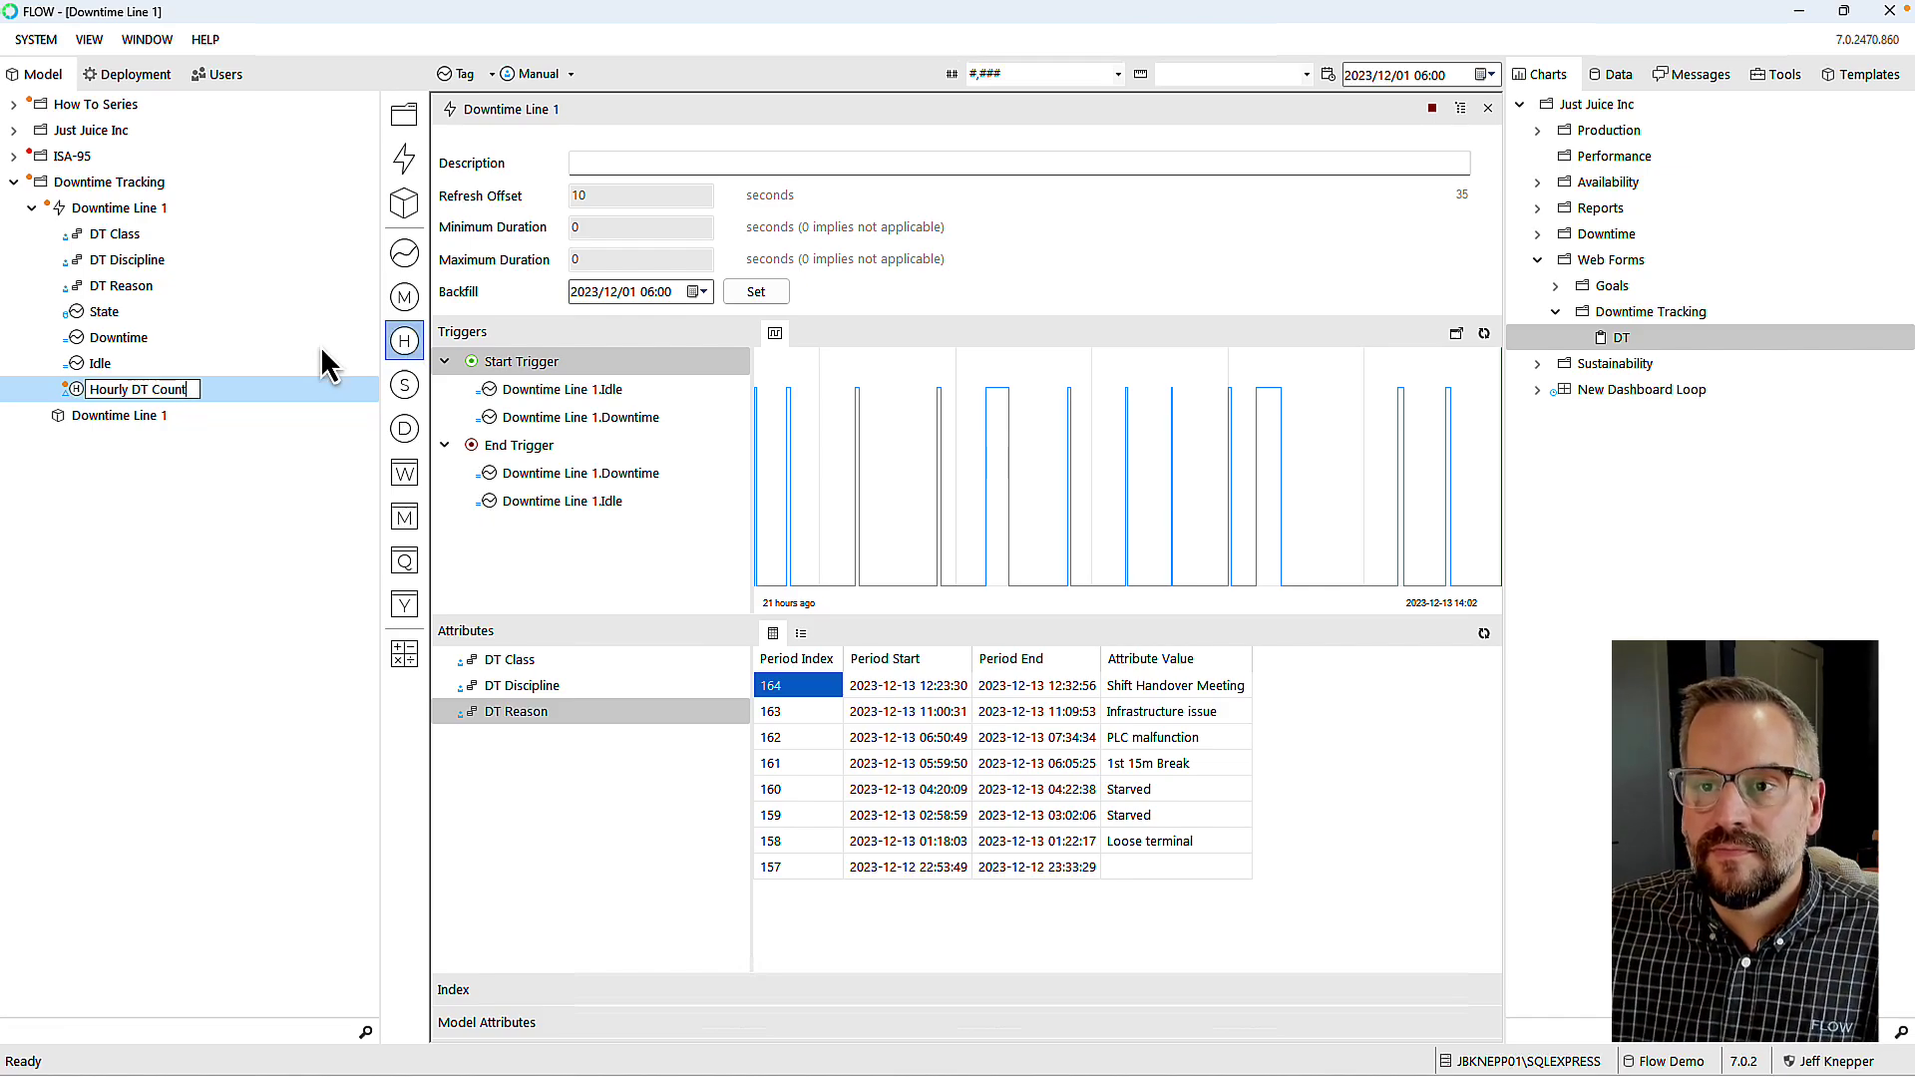
{"action": "key", "text": "Return"}
{"action": "left_click_drag", "start_coordinate": [79, 391], "coordinate": [59, 422]}
{"action": "left_click", "coordinate": [32, 389]}
Step: Keep Count (Start) aggregation with scaling factor 1 and deploy Hourly DT Count
{"action": "left_click", "coordinate": [90, 416]}
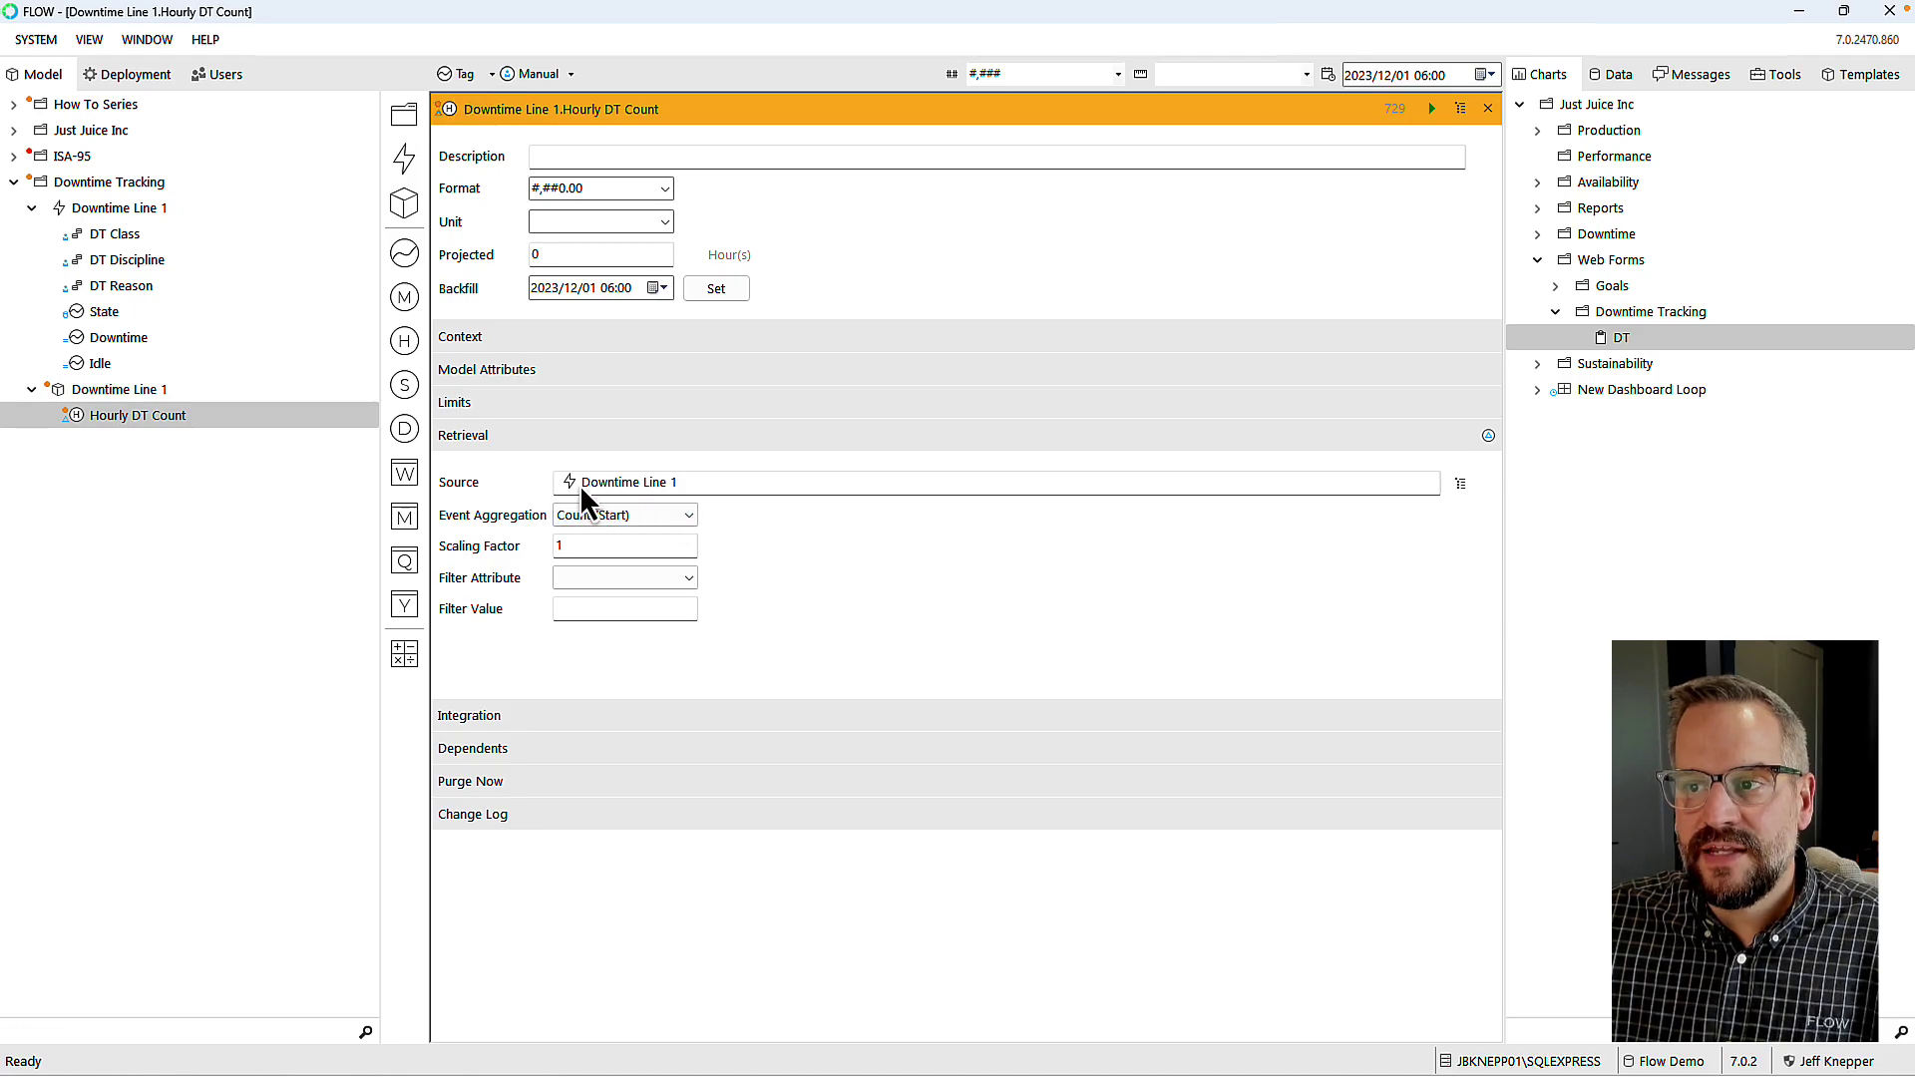
{"action": "left_click", "coordinate": [688, 516]}
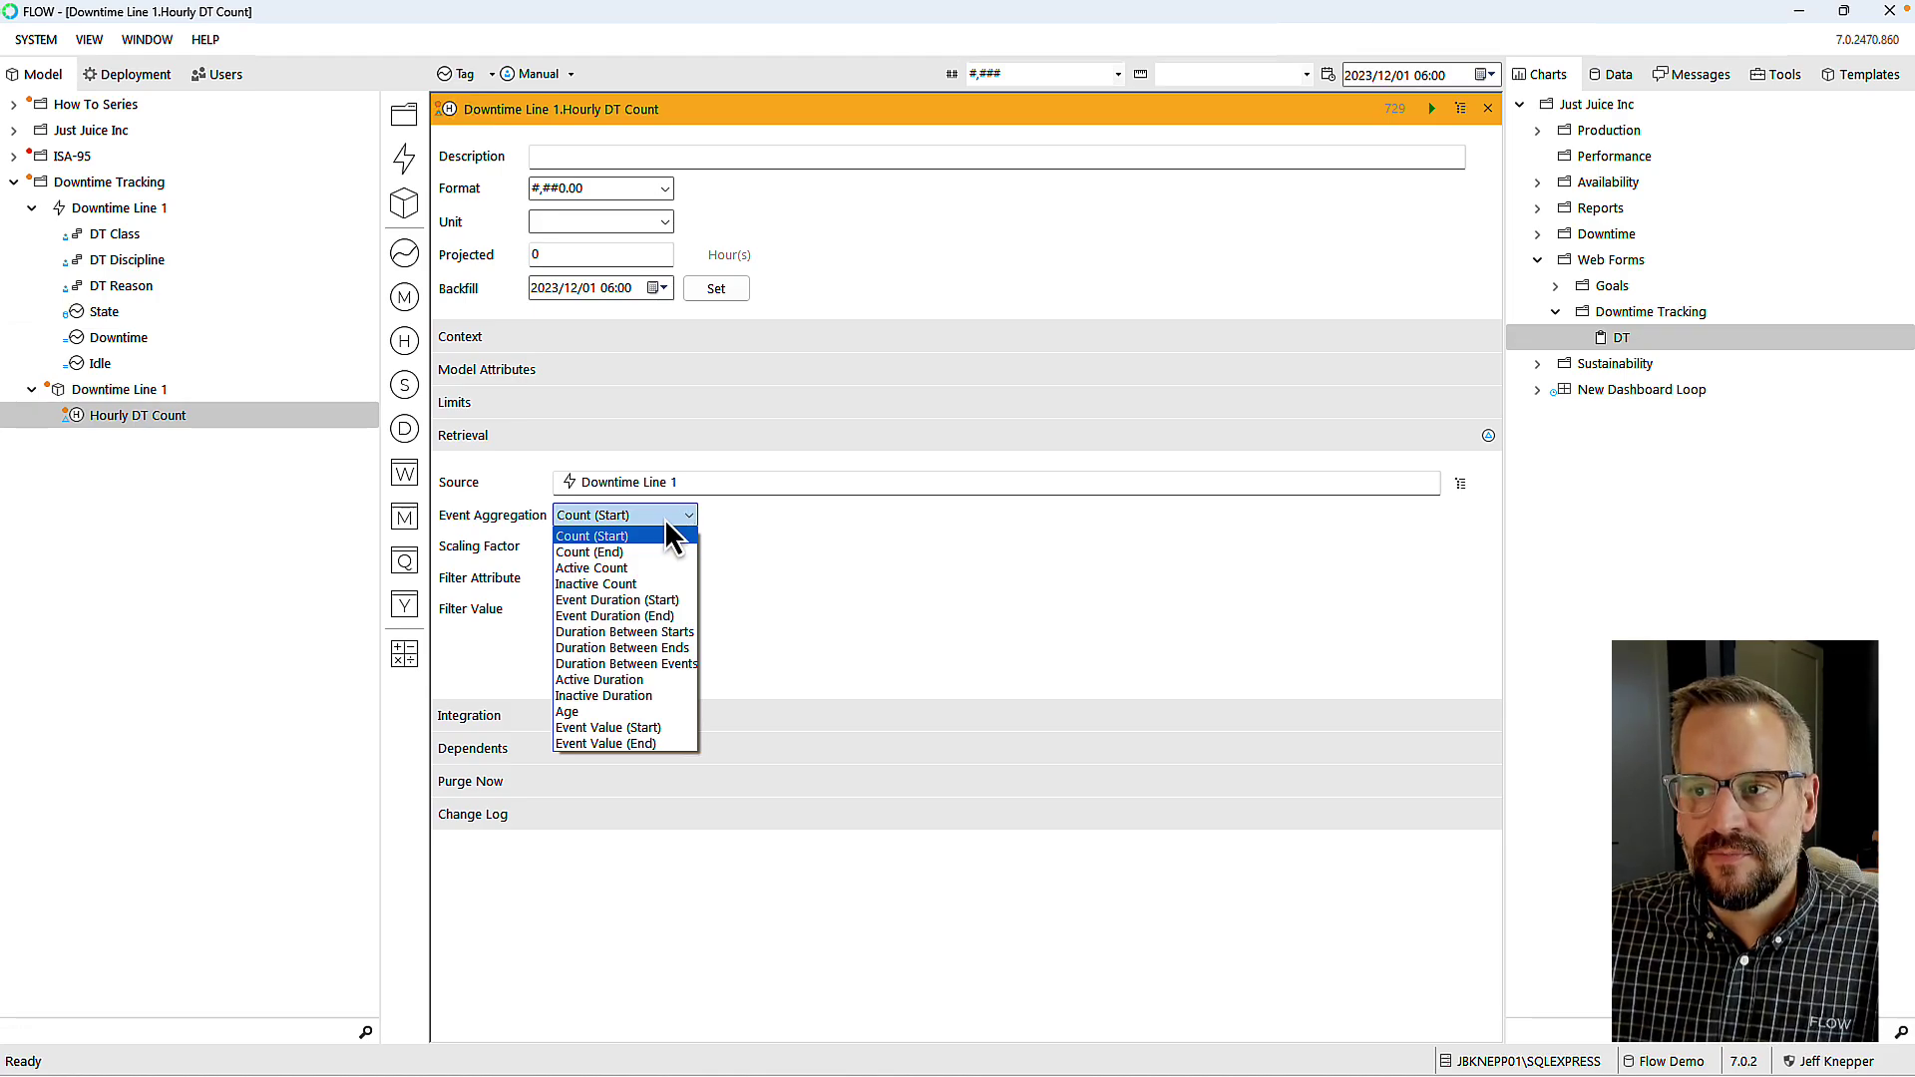
{"action": "left_click", "coordinate": [606, 537]}
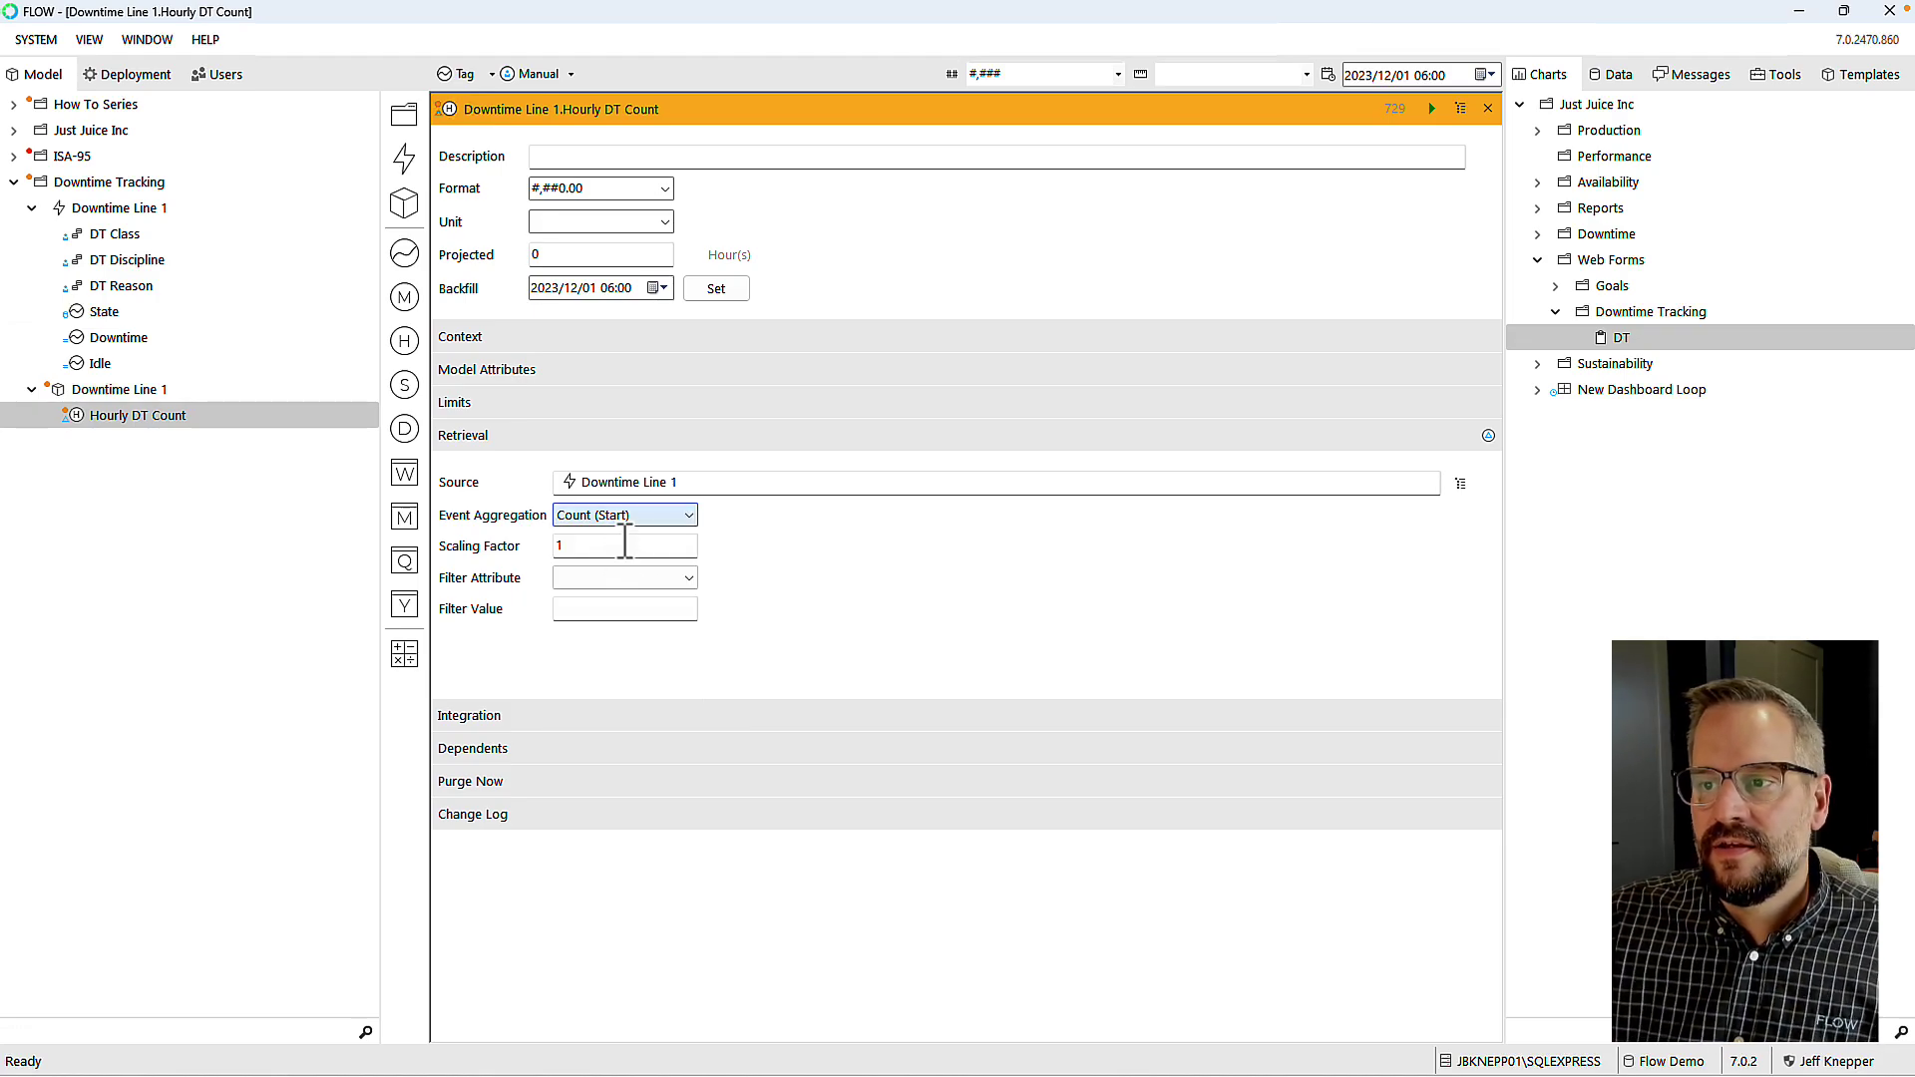
{"action": "left_click", "coordinate": [571, 546]}
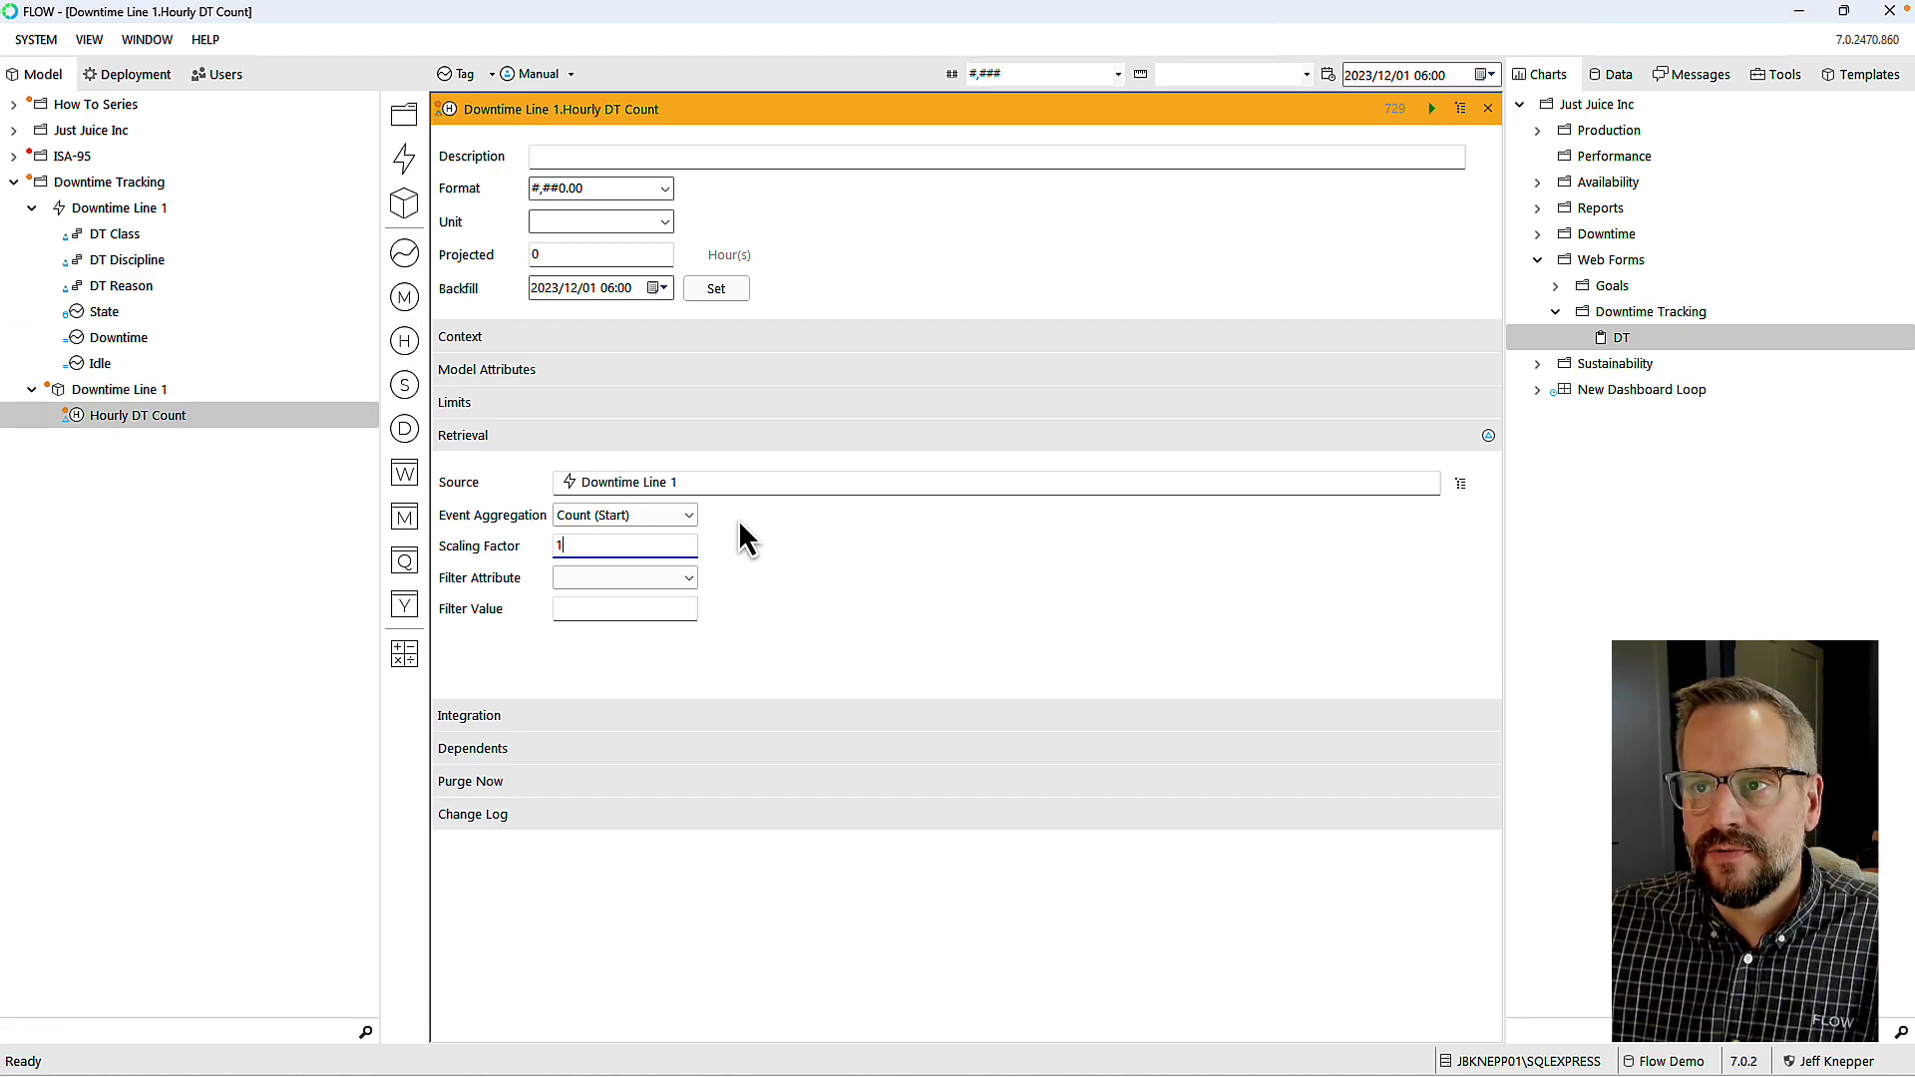
{"action": "left_click", "coordinate": [1431, 110]}
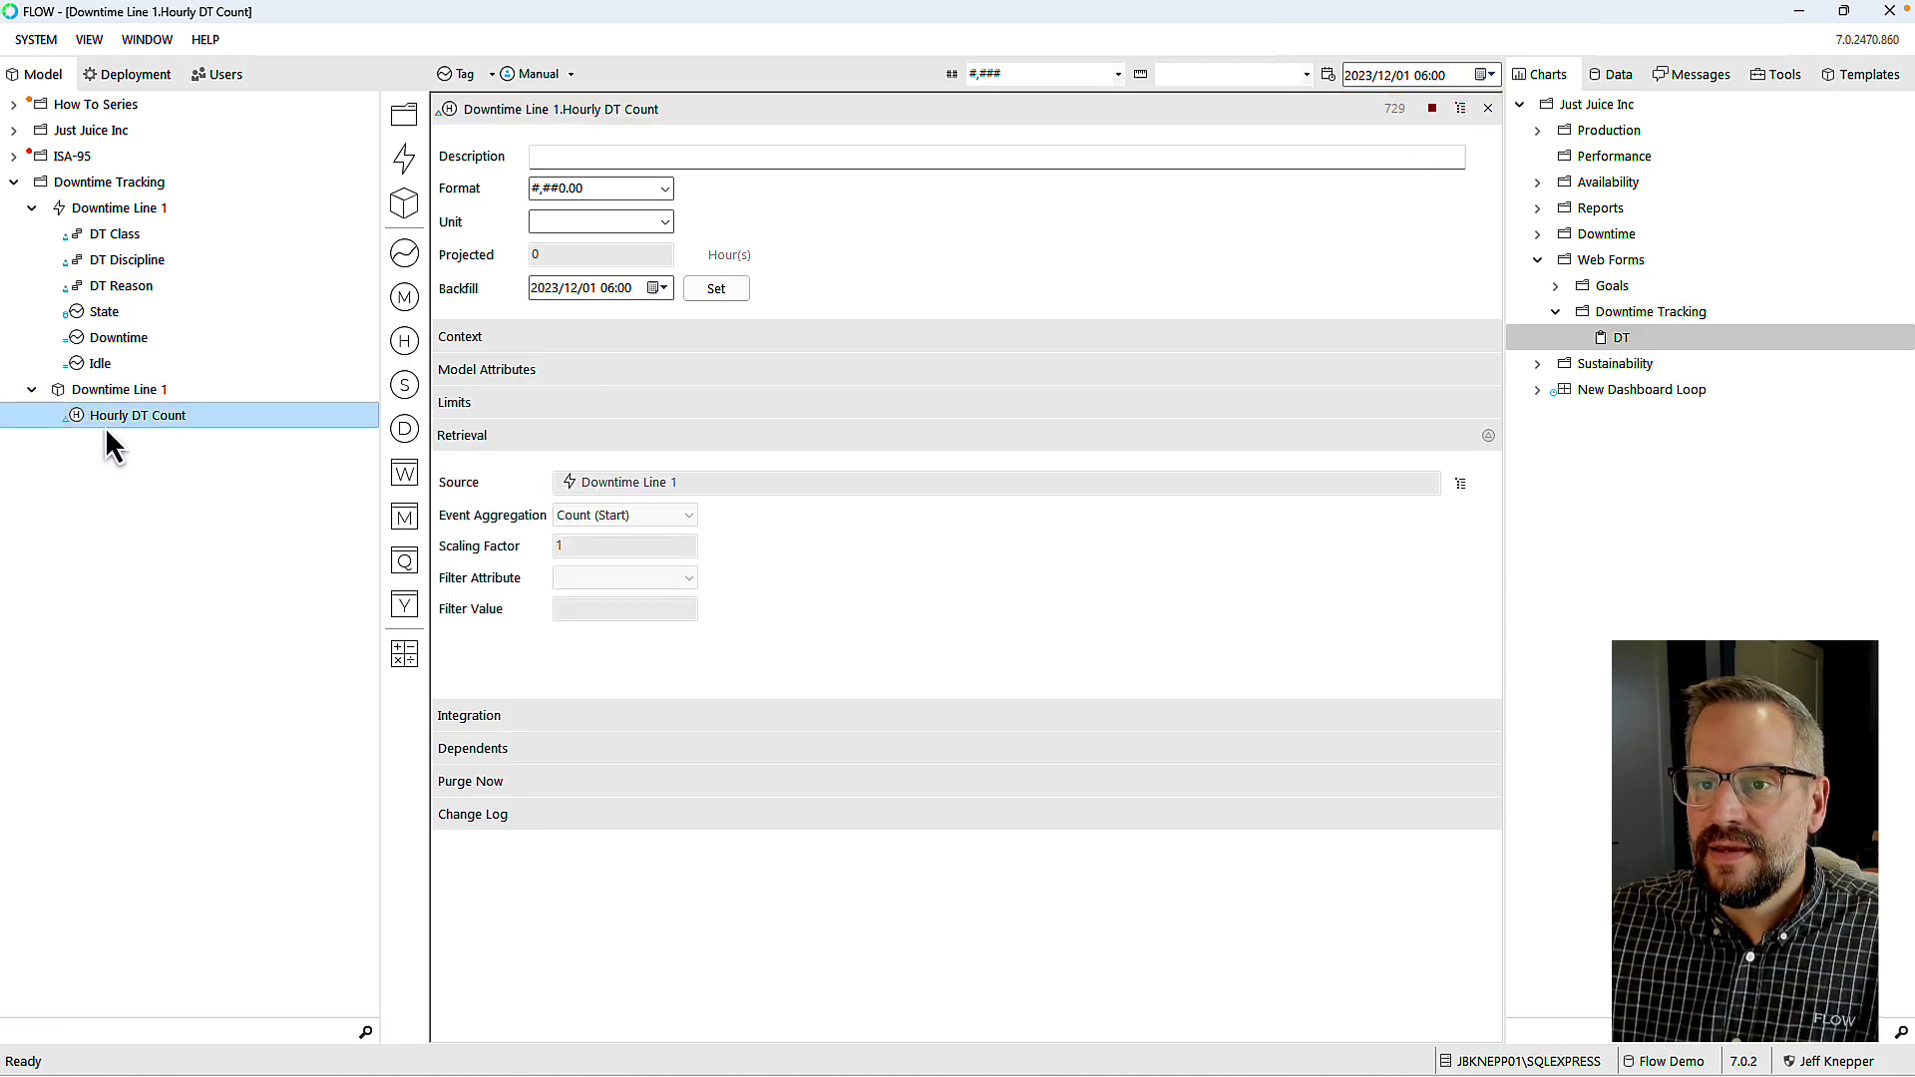
Step: Create shift, daily and weekly rollups (STD, DTD, WTD) of Hourly DT Count
{"action": "left_click_drag", "start_coordinate": [80, 433], "coordinate": [411, 347]}
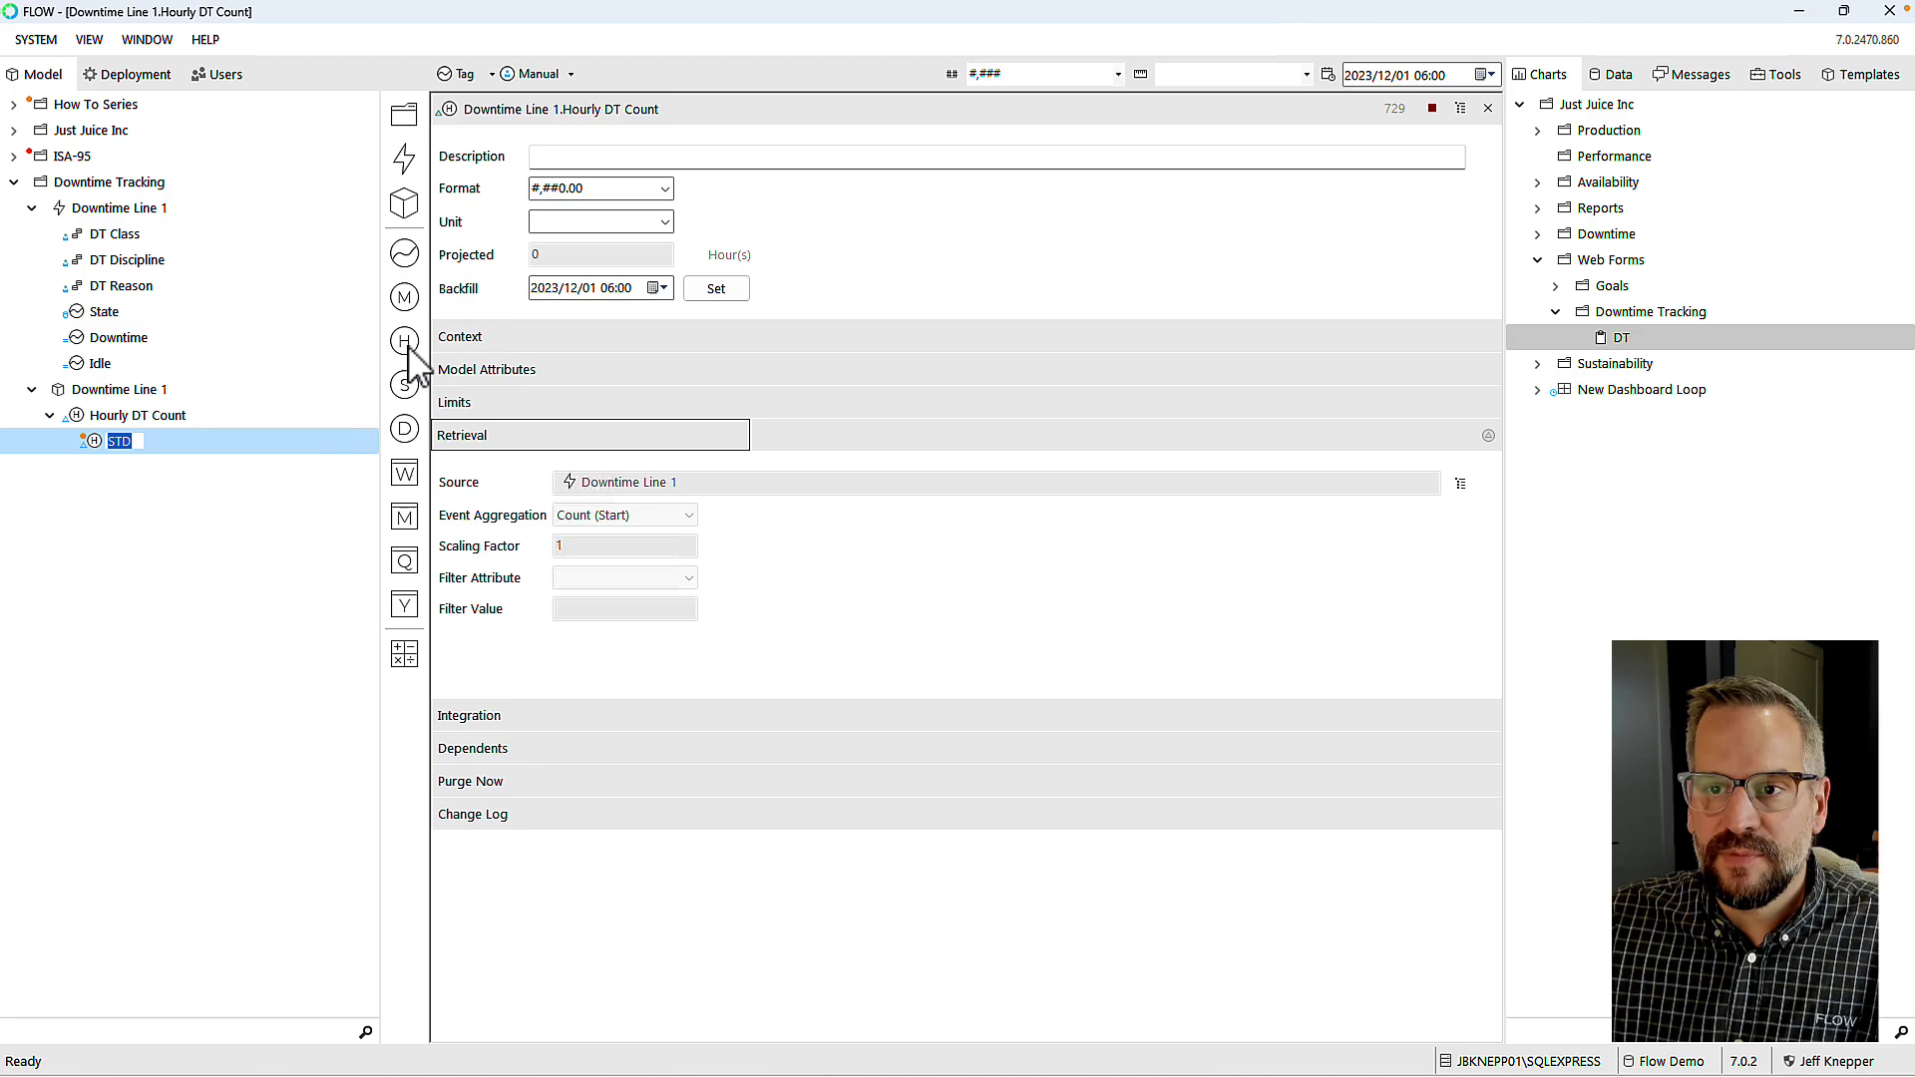
{"action": "left_click_drag", "start_coordinate": [75, 415], "coordinate": [414, 347]}
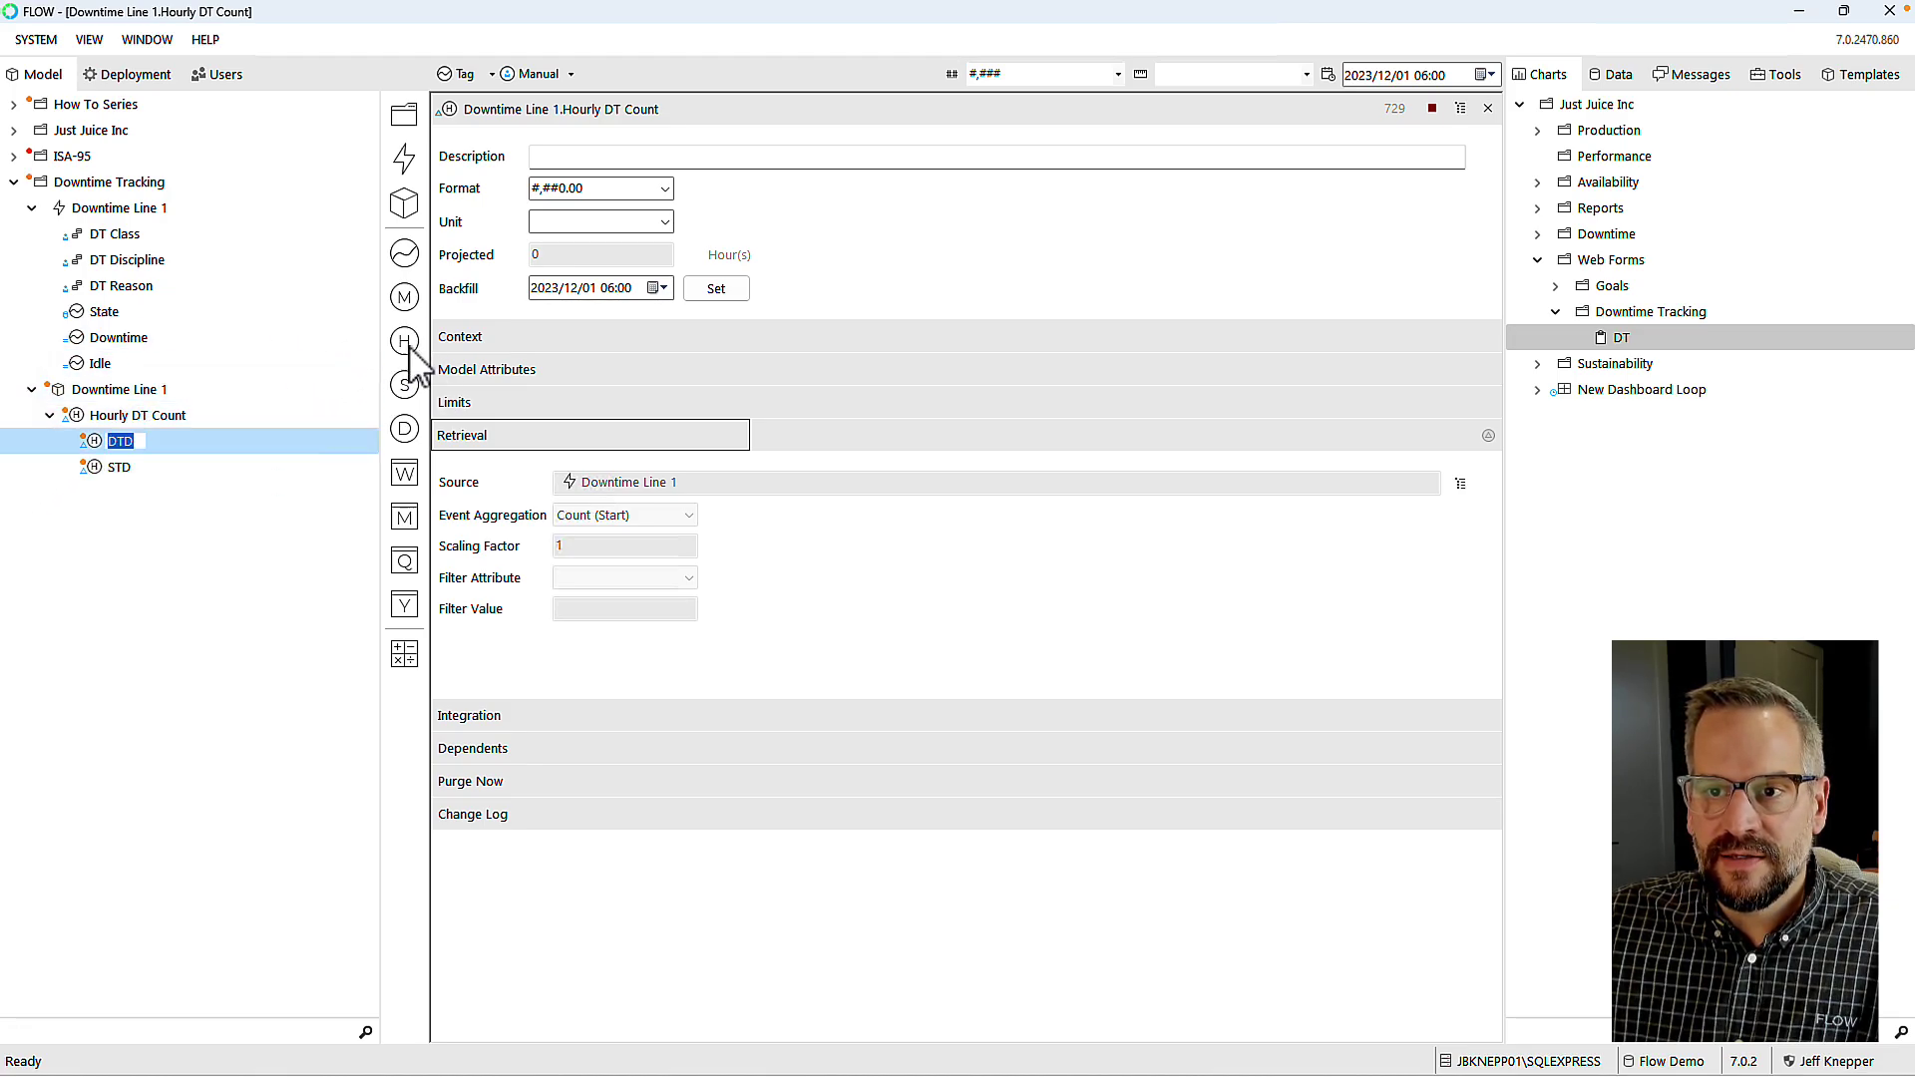
{"action": "left_click_drag", "start_coordinate": [76, 419], "coordinate": [404, 343]}
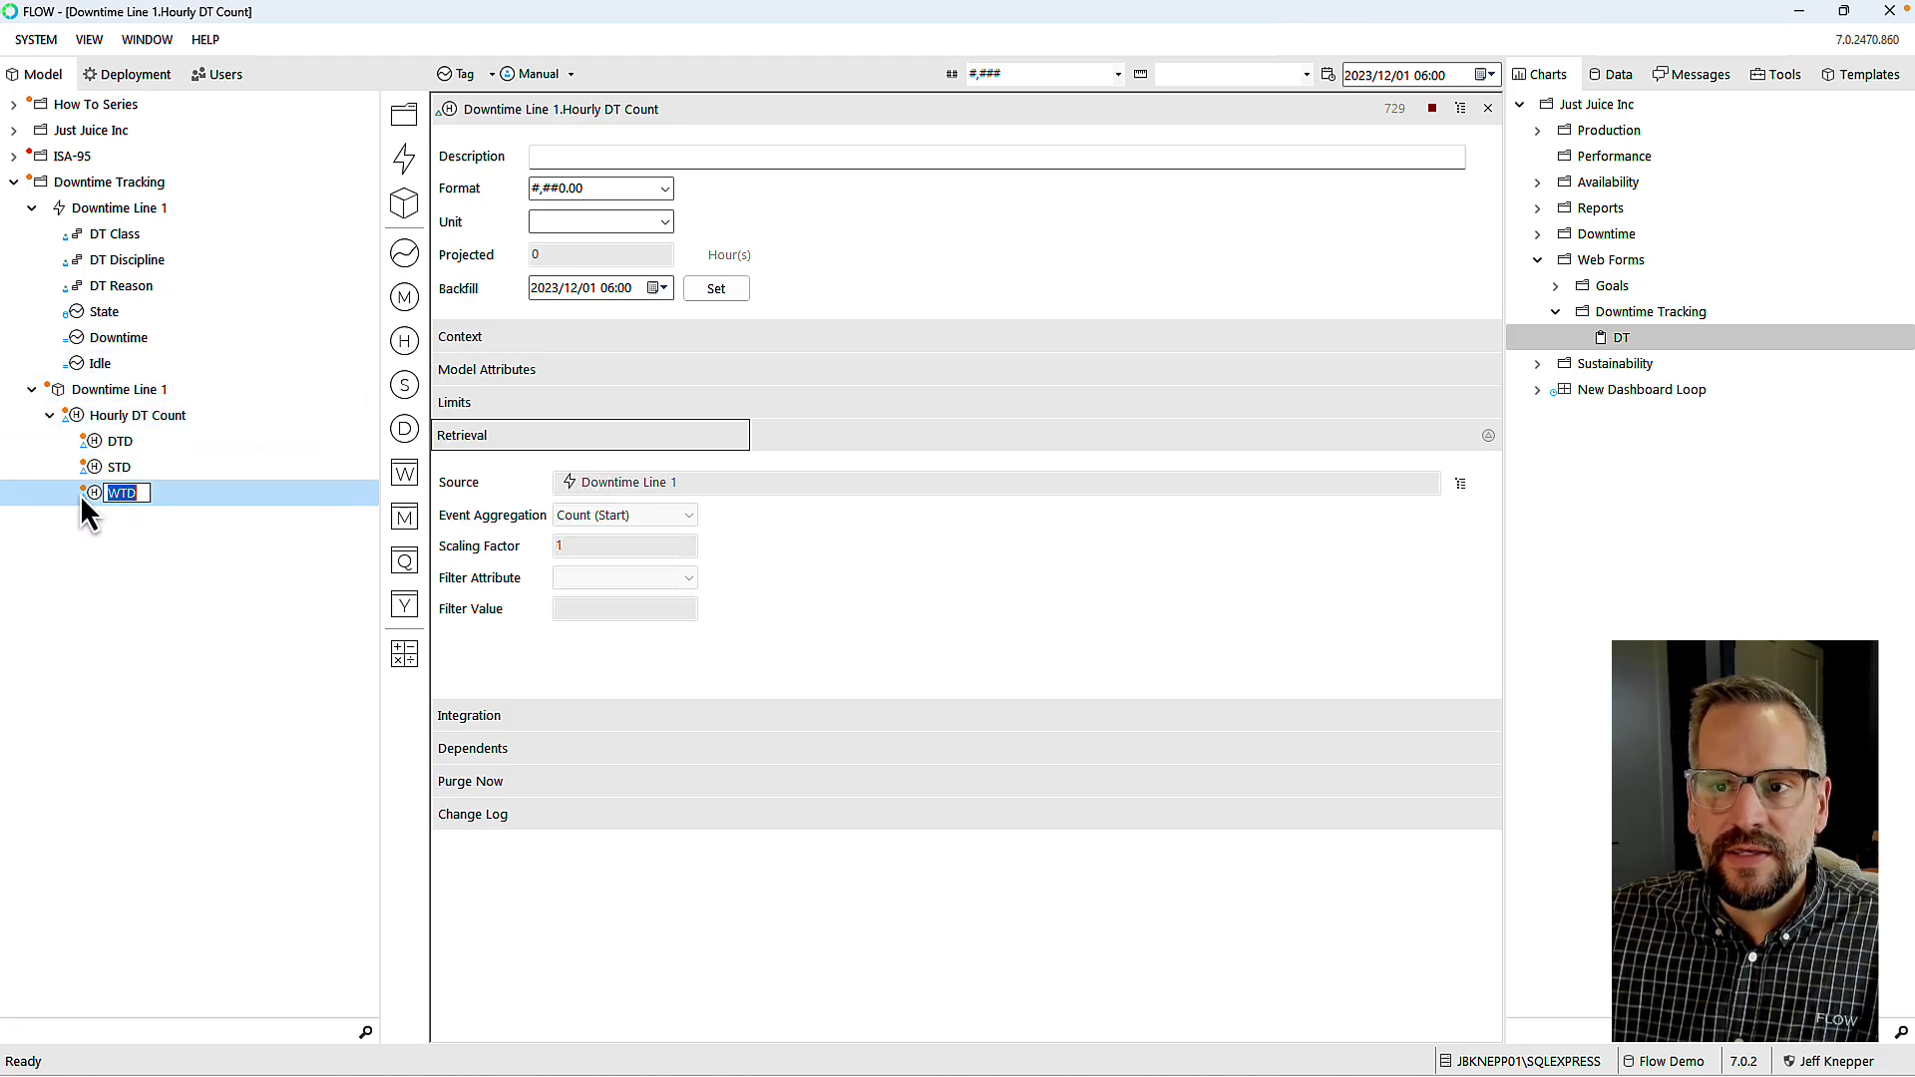
Step: Confirm the DTD rollup uses Sum aggregation, then bring up Hourly DT Count's actions
{"action": "left_click", "coordinate": [94, 443]}
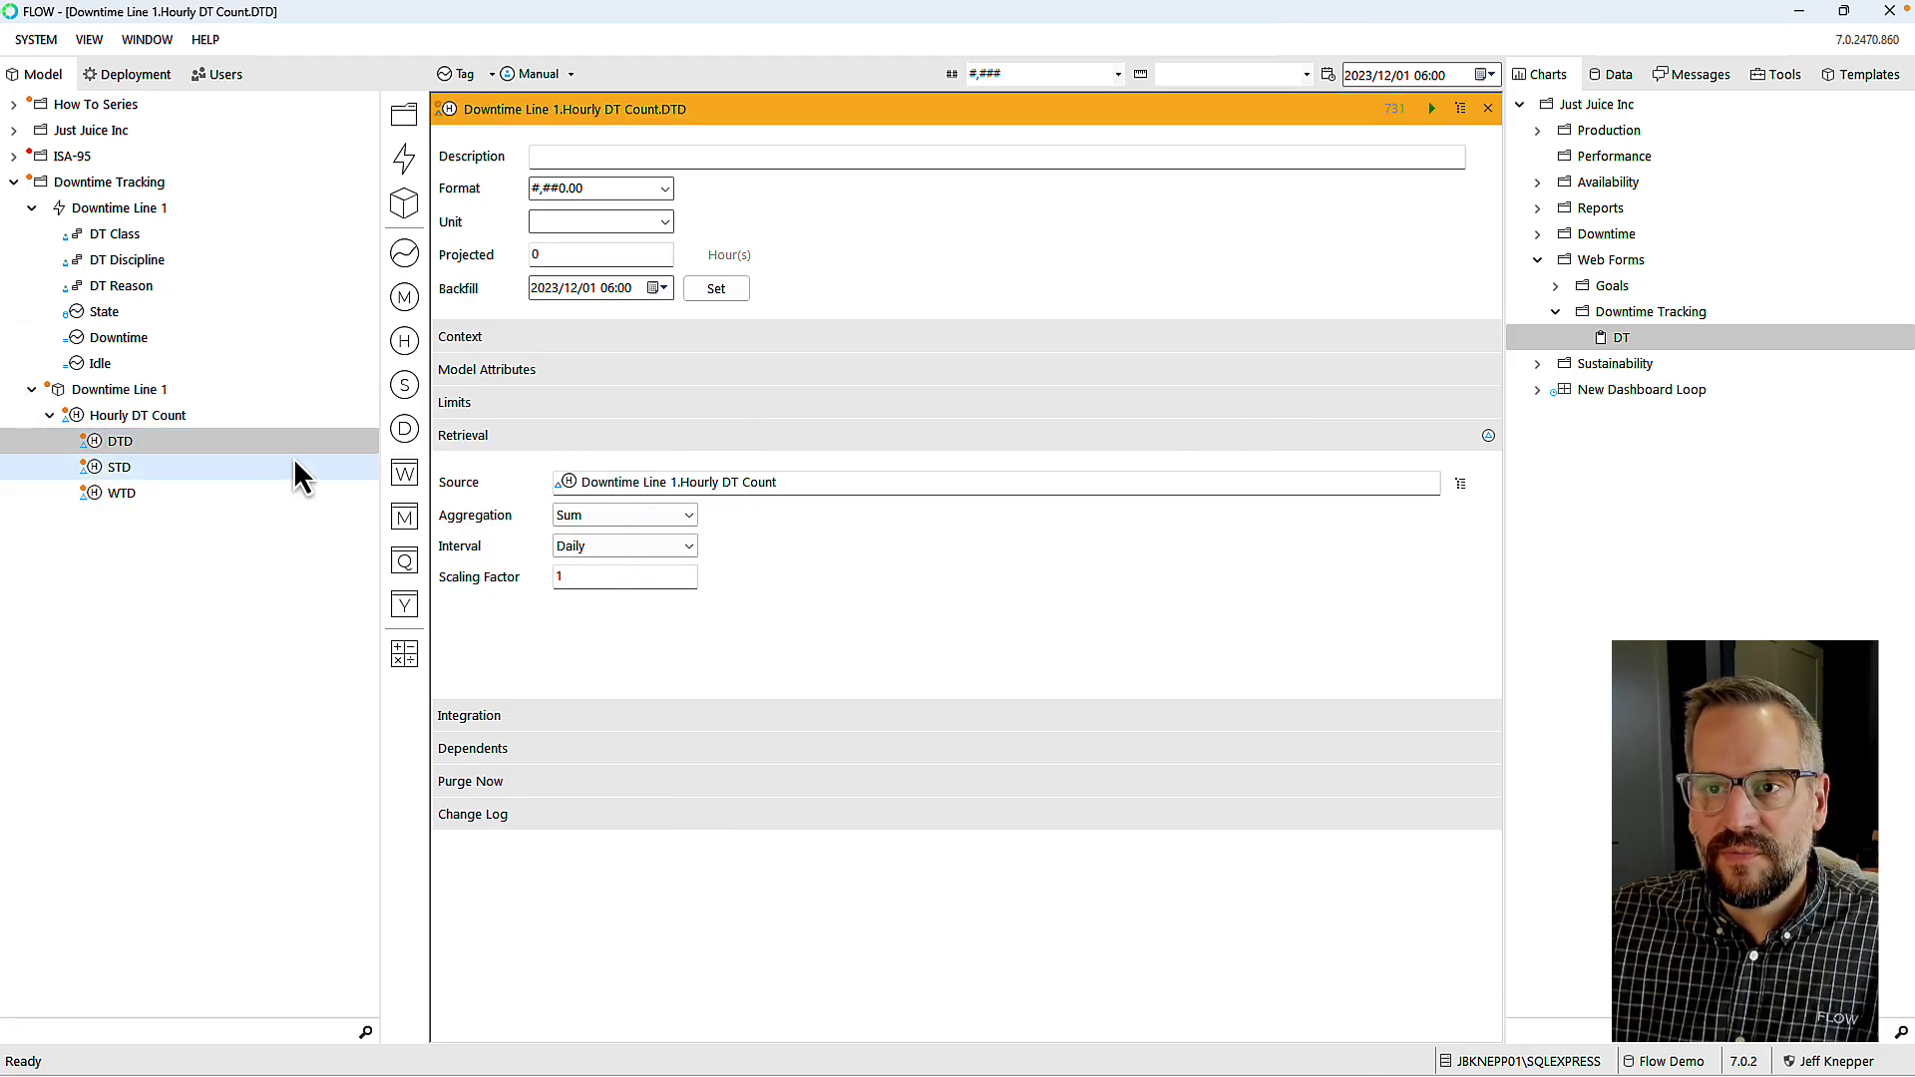
{"action": "left_click", "coordinate": [673, 518]}
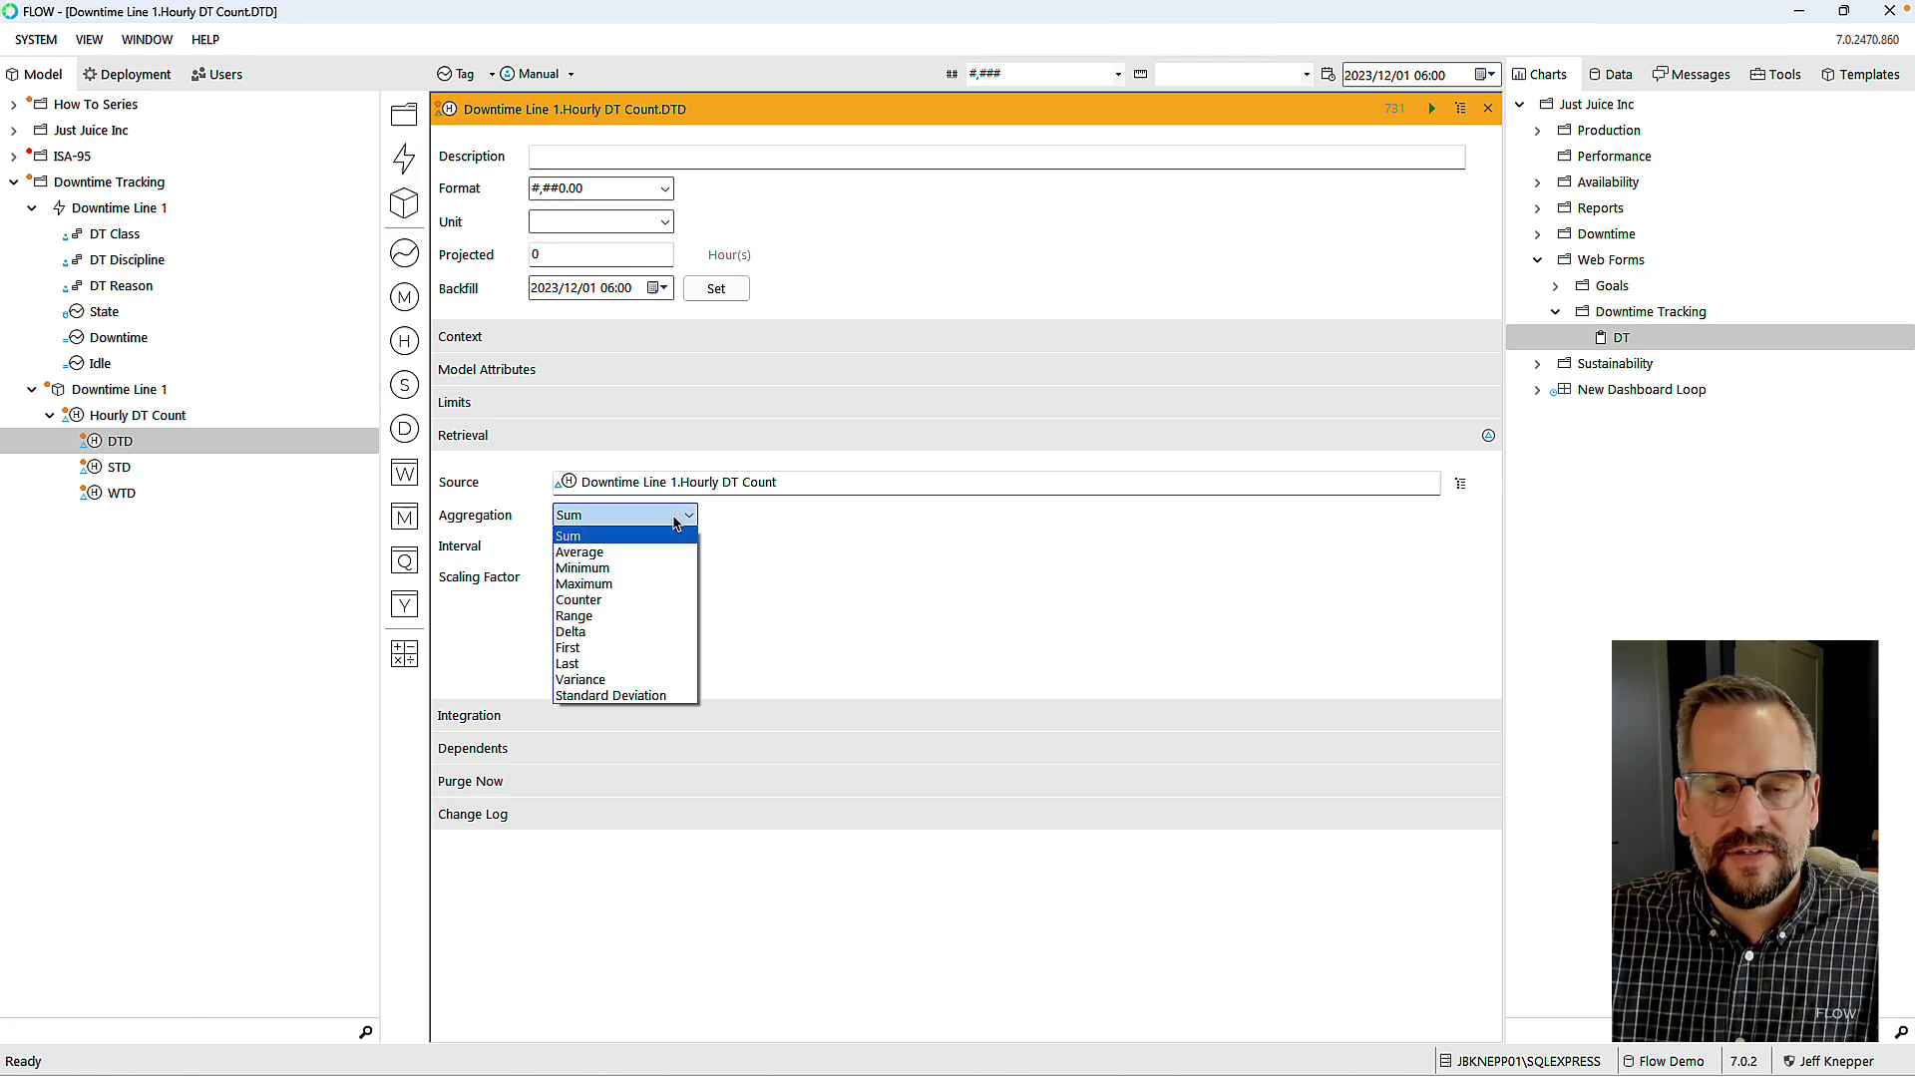
{"action": "left_click", "coordinate": [799, 535]}
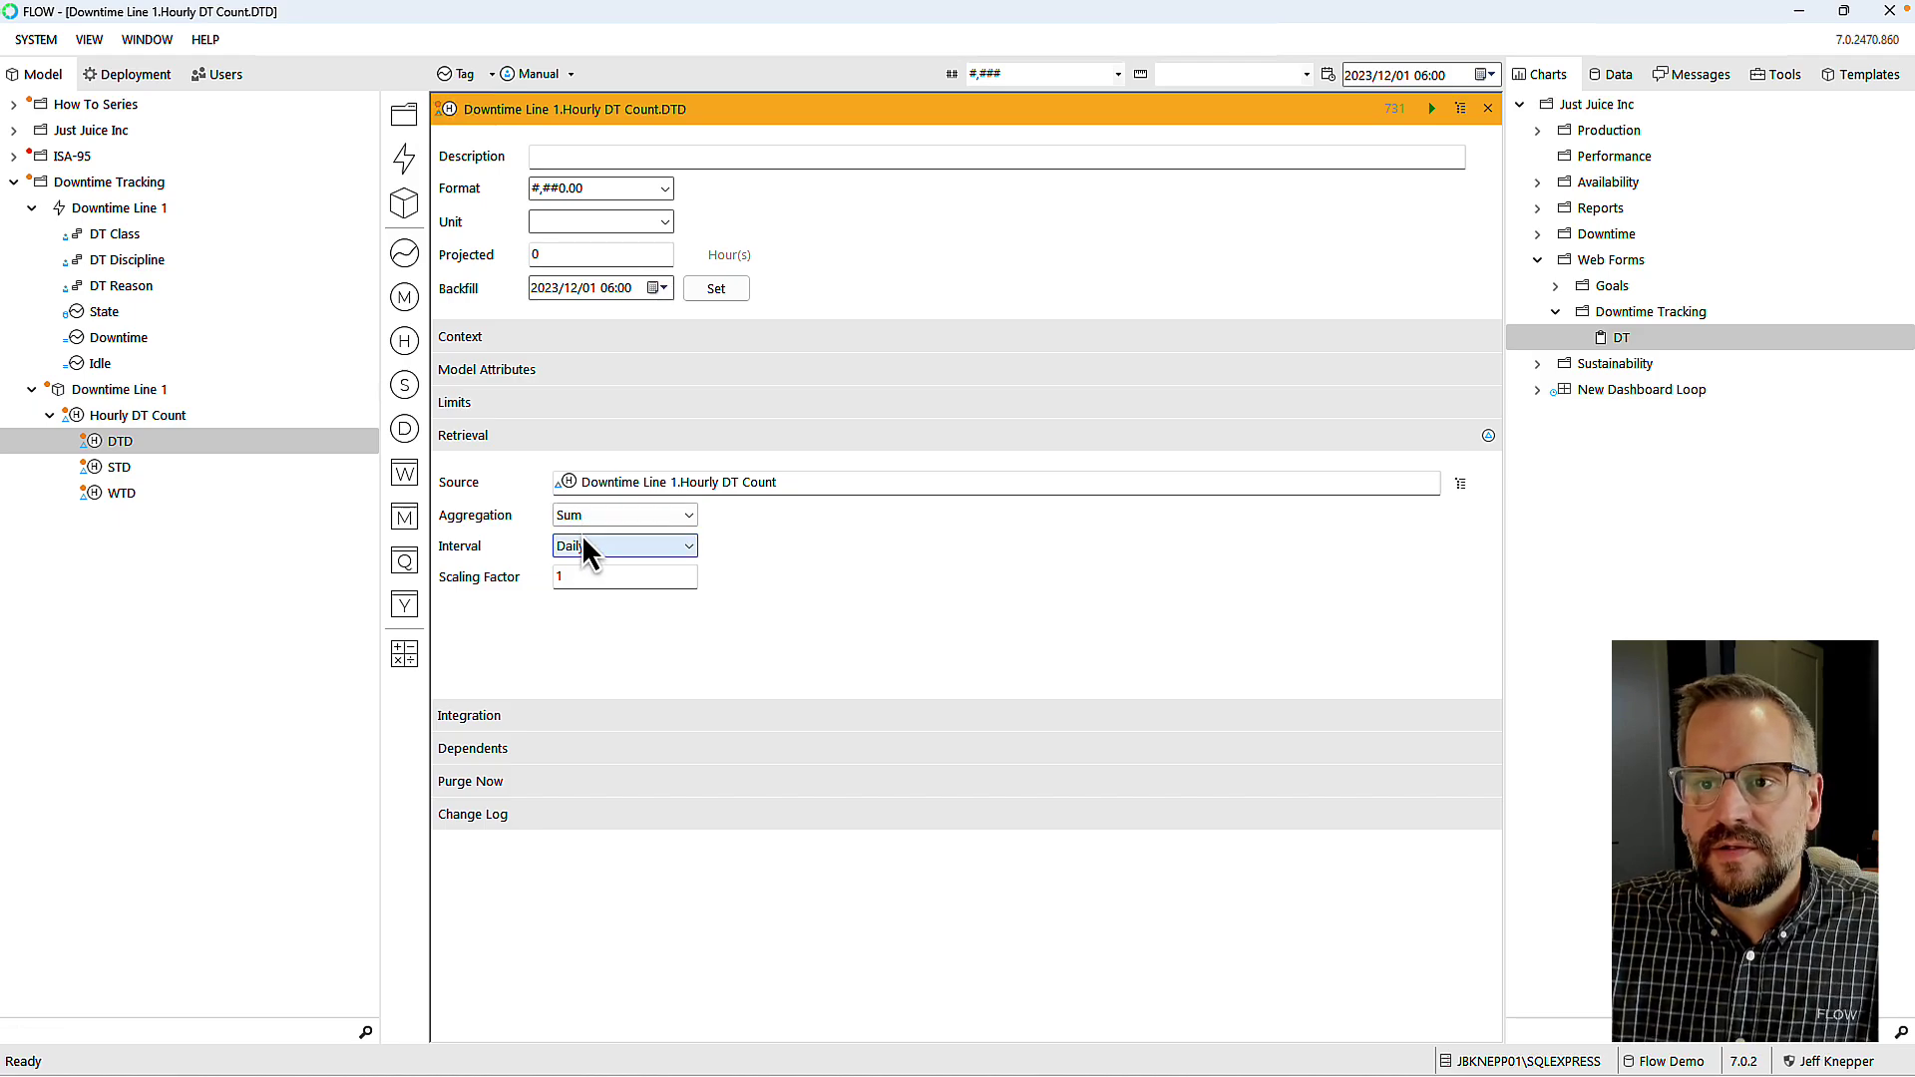
{"action": "right_click", "coordinate": [78, 419]}
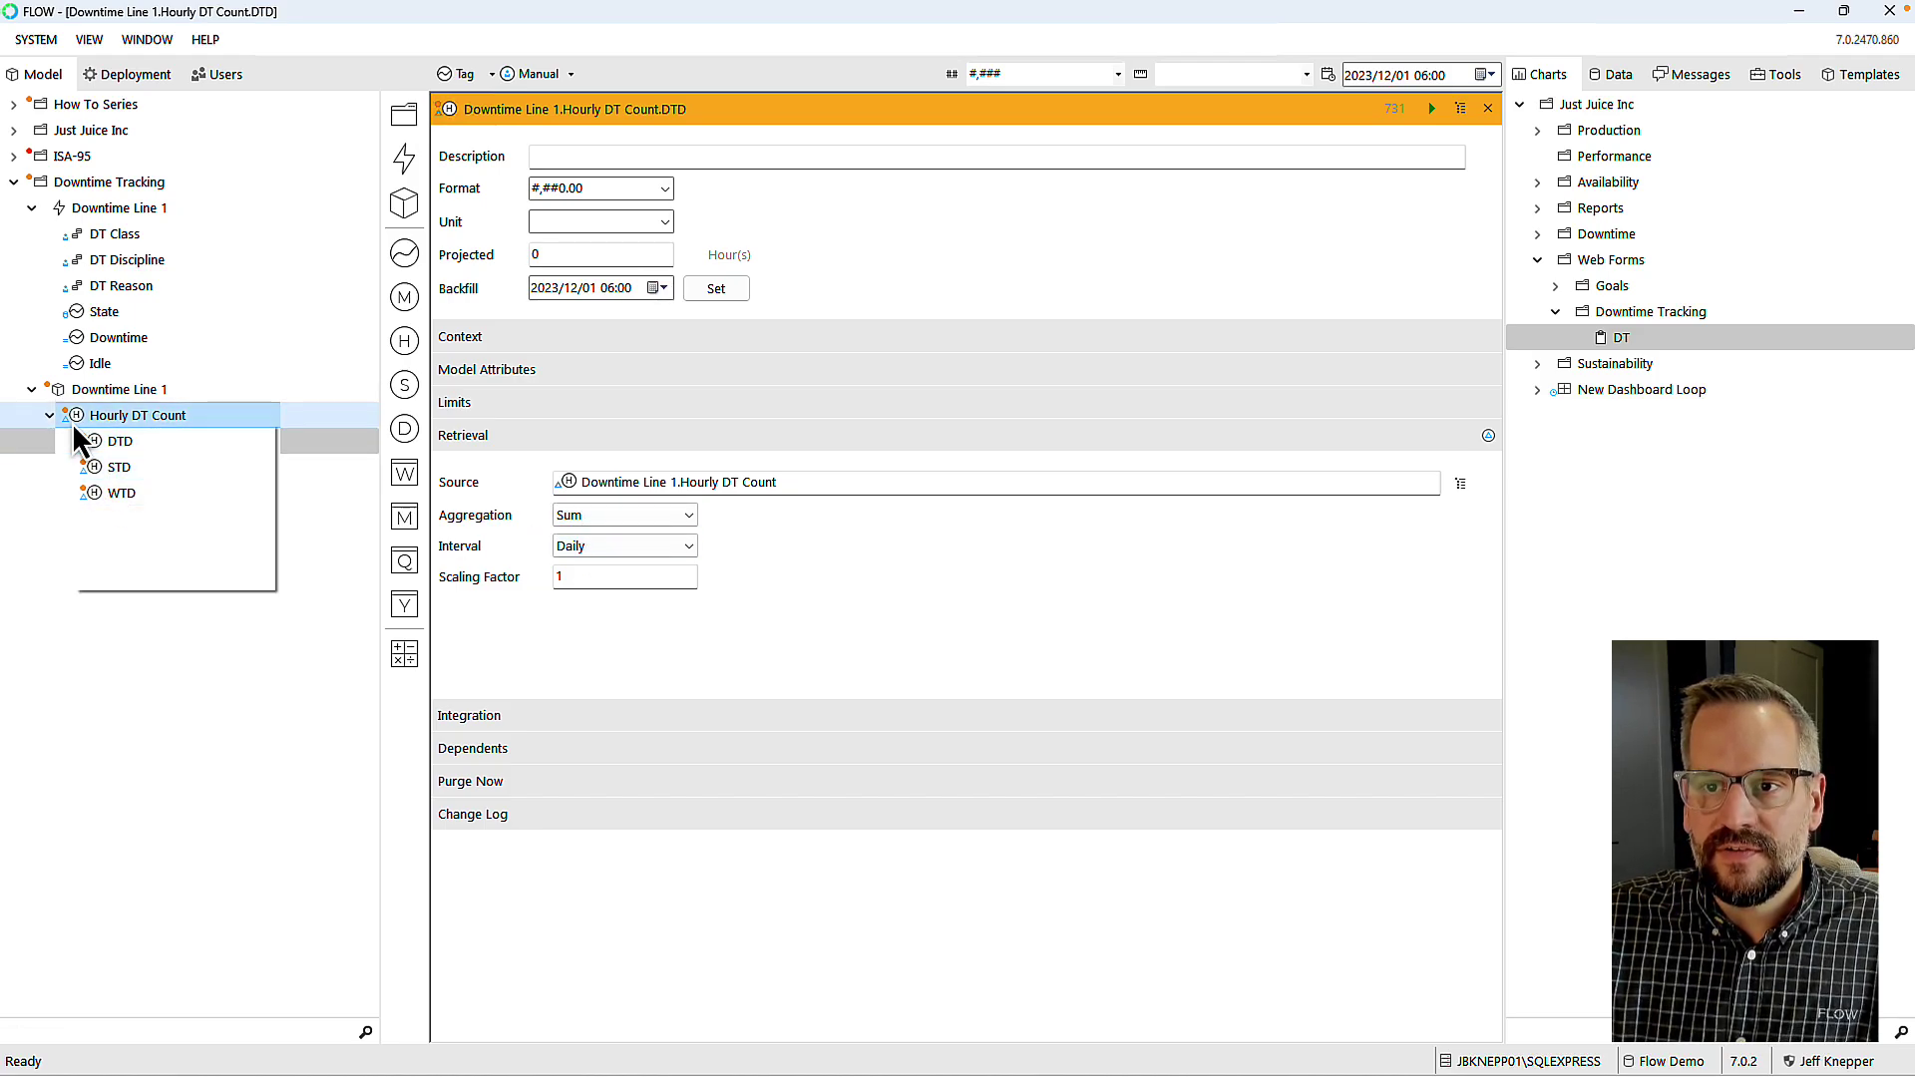
Step: Deploy Hourly DT Count with its rollups and load its hourly values as a table
{"action": "left_click", "coordinate": [90, 433]}
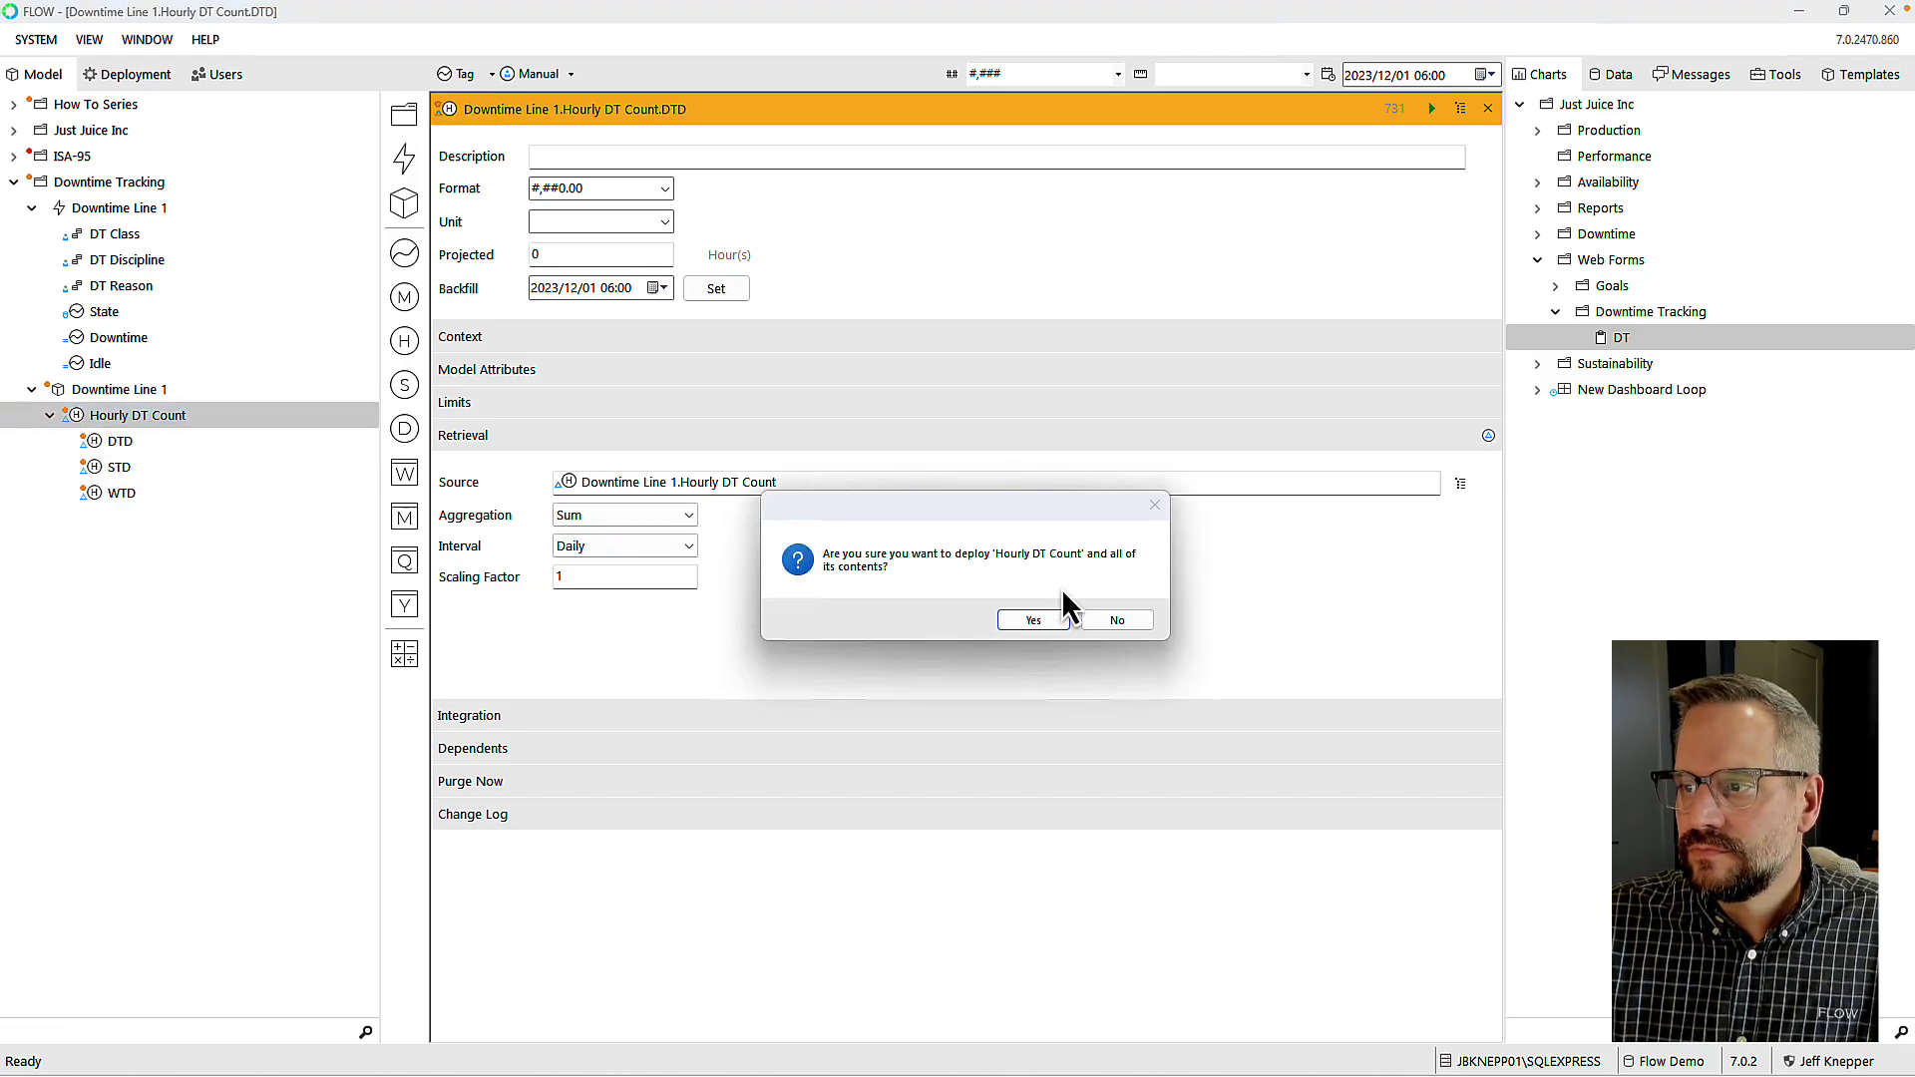
{"action": "left_click", "coordinate": [1035, 621]}
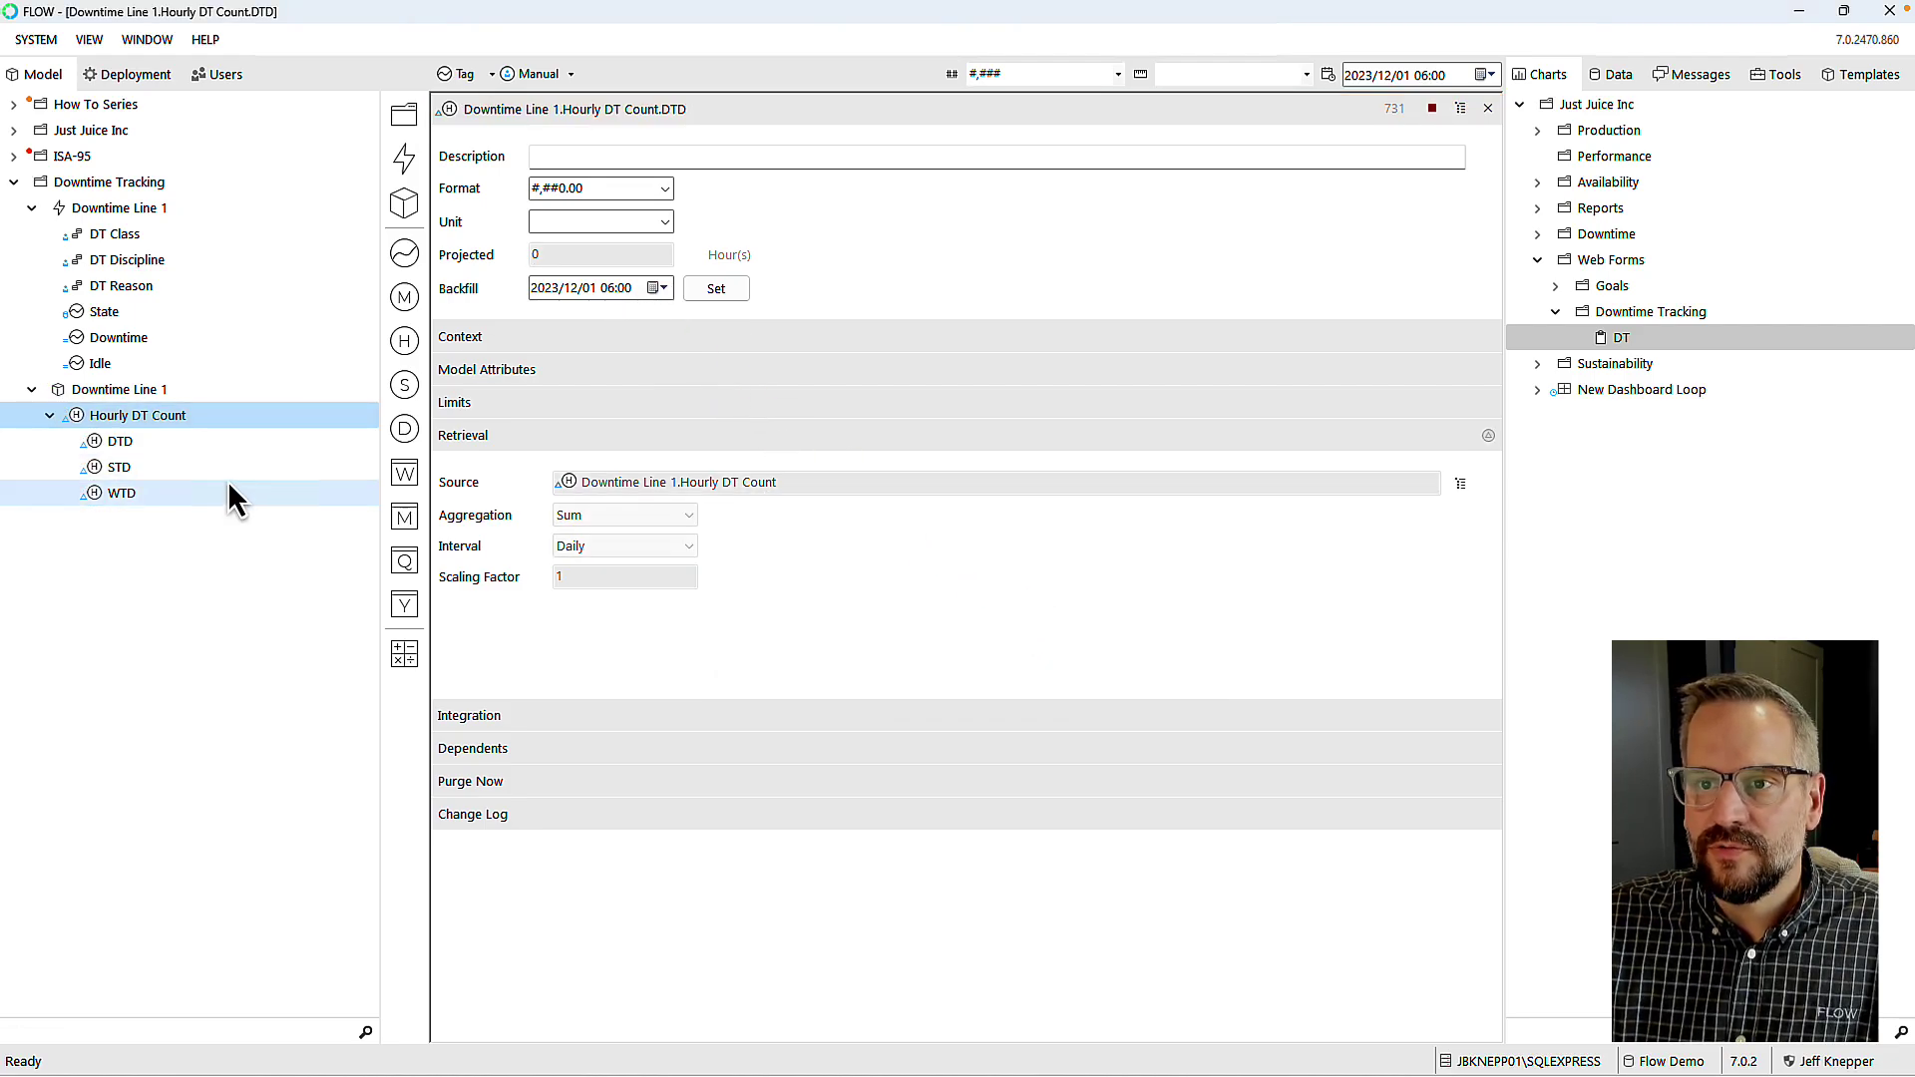
{"action": "left_click", "coordinate": [76, 416]}
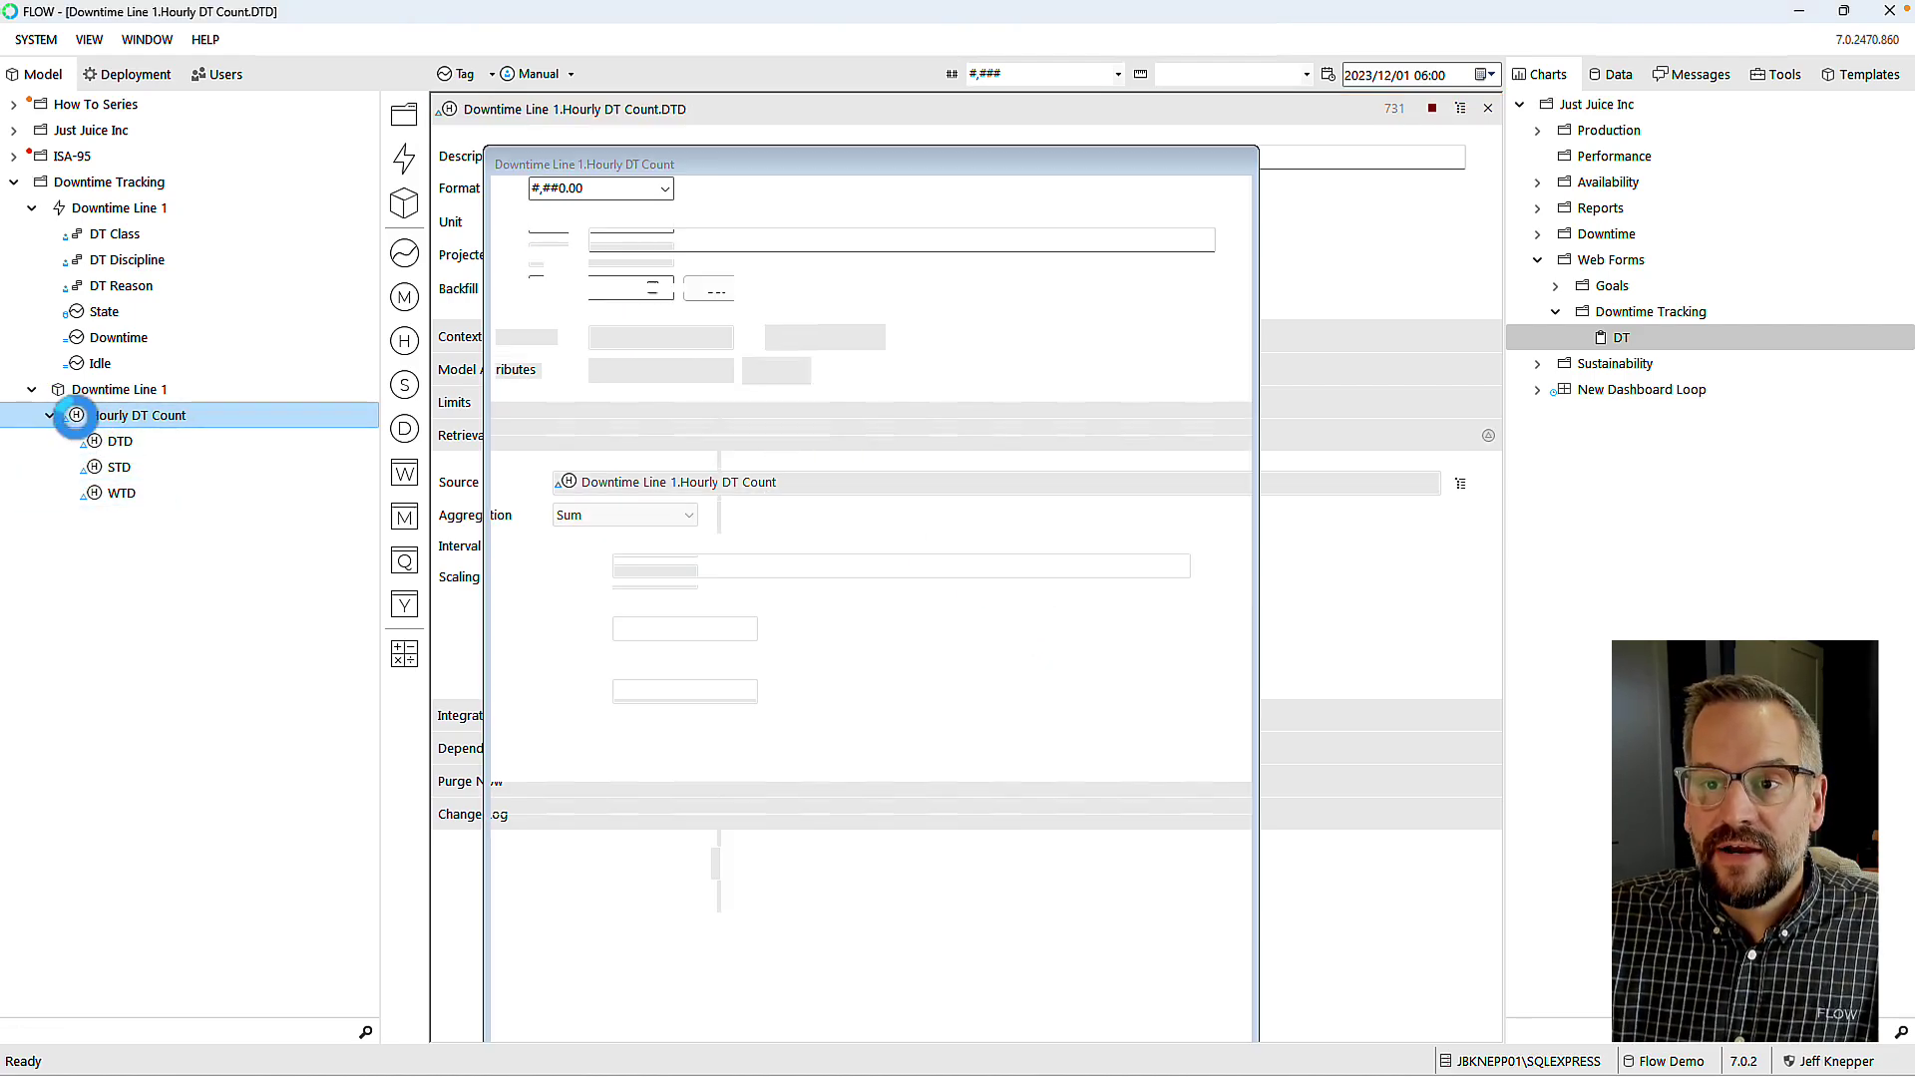
{"action": "left_click", "coordinate": [473, 338]}
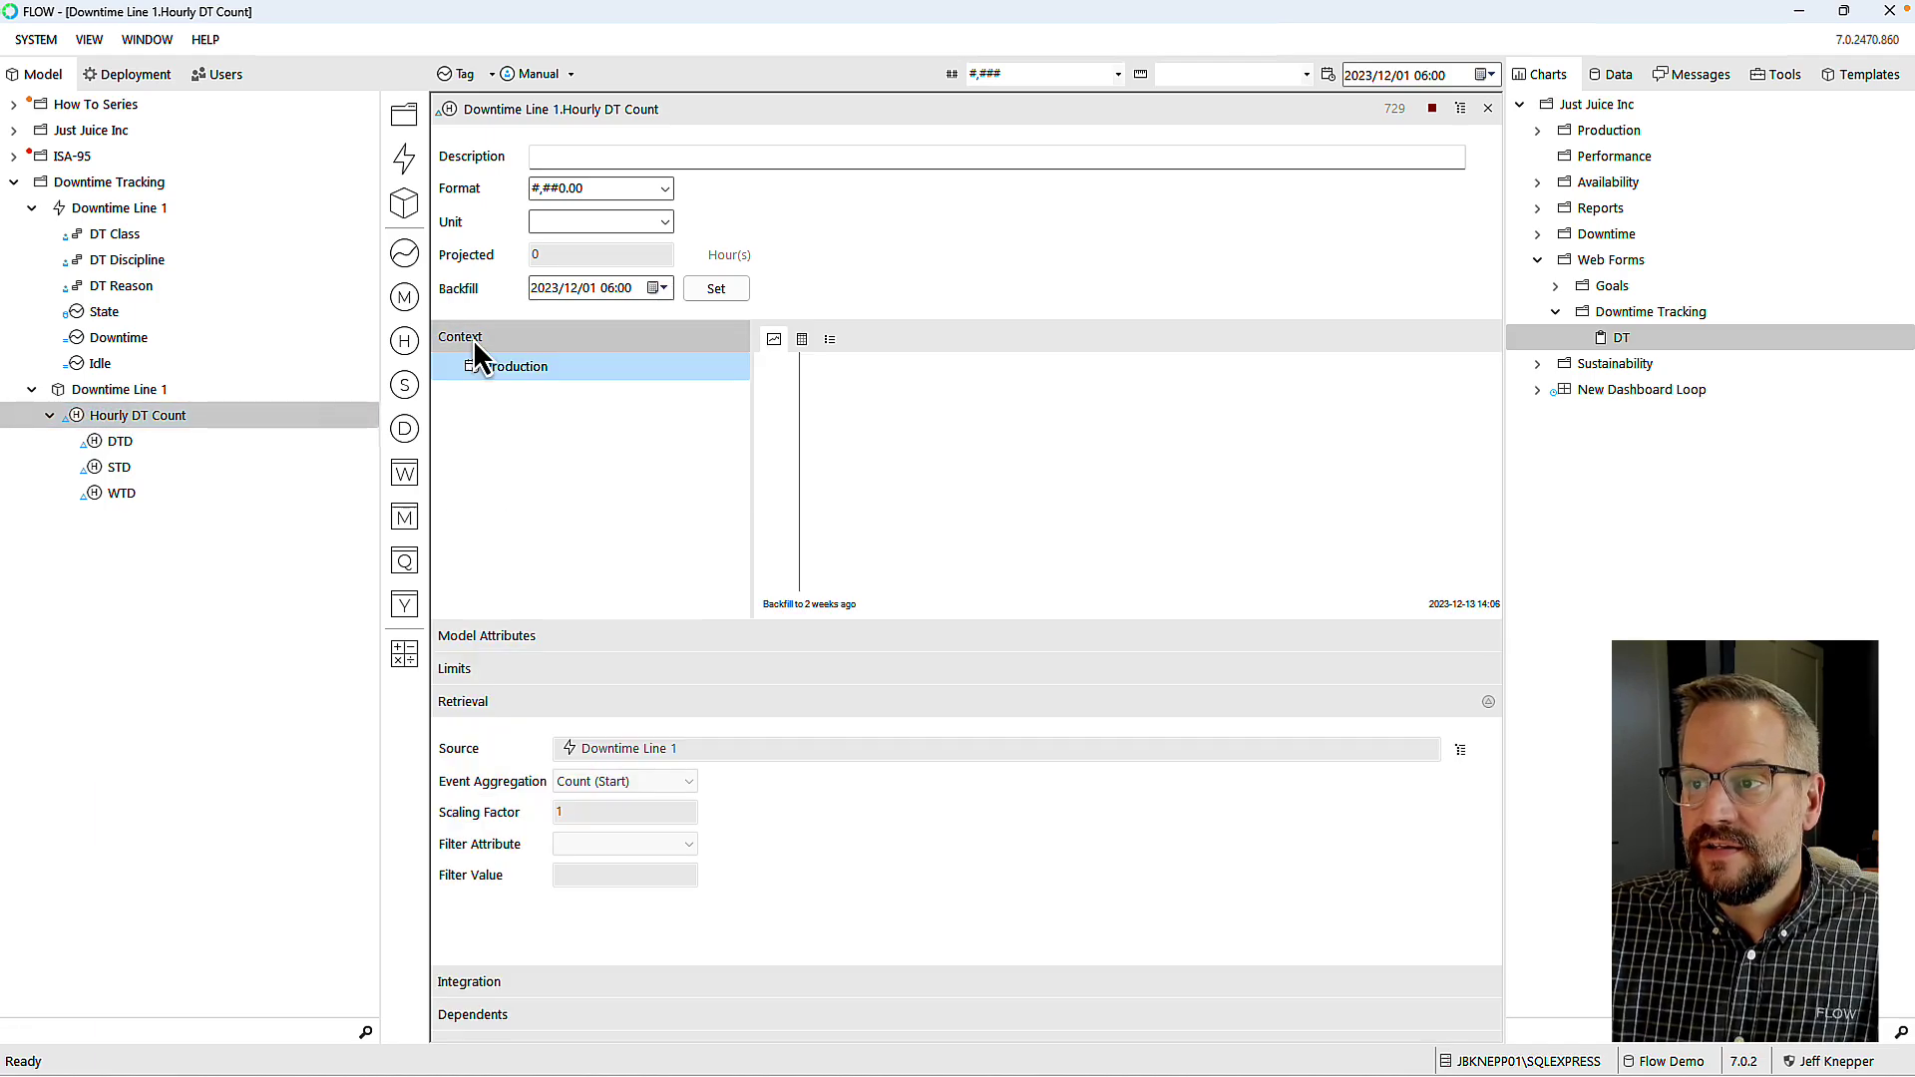
{"action": "left_click", "coordinate": [801, 339]}
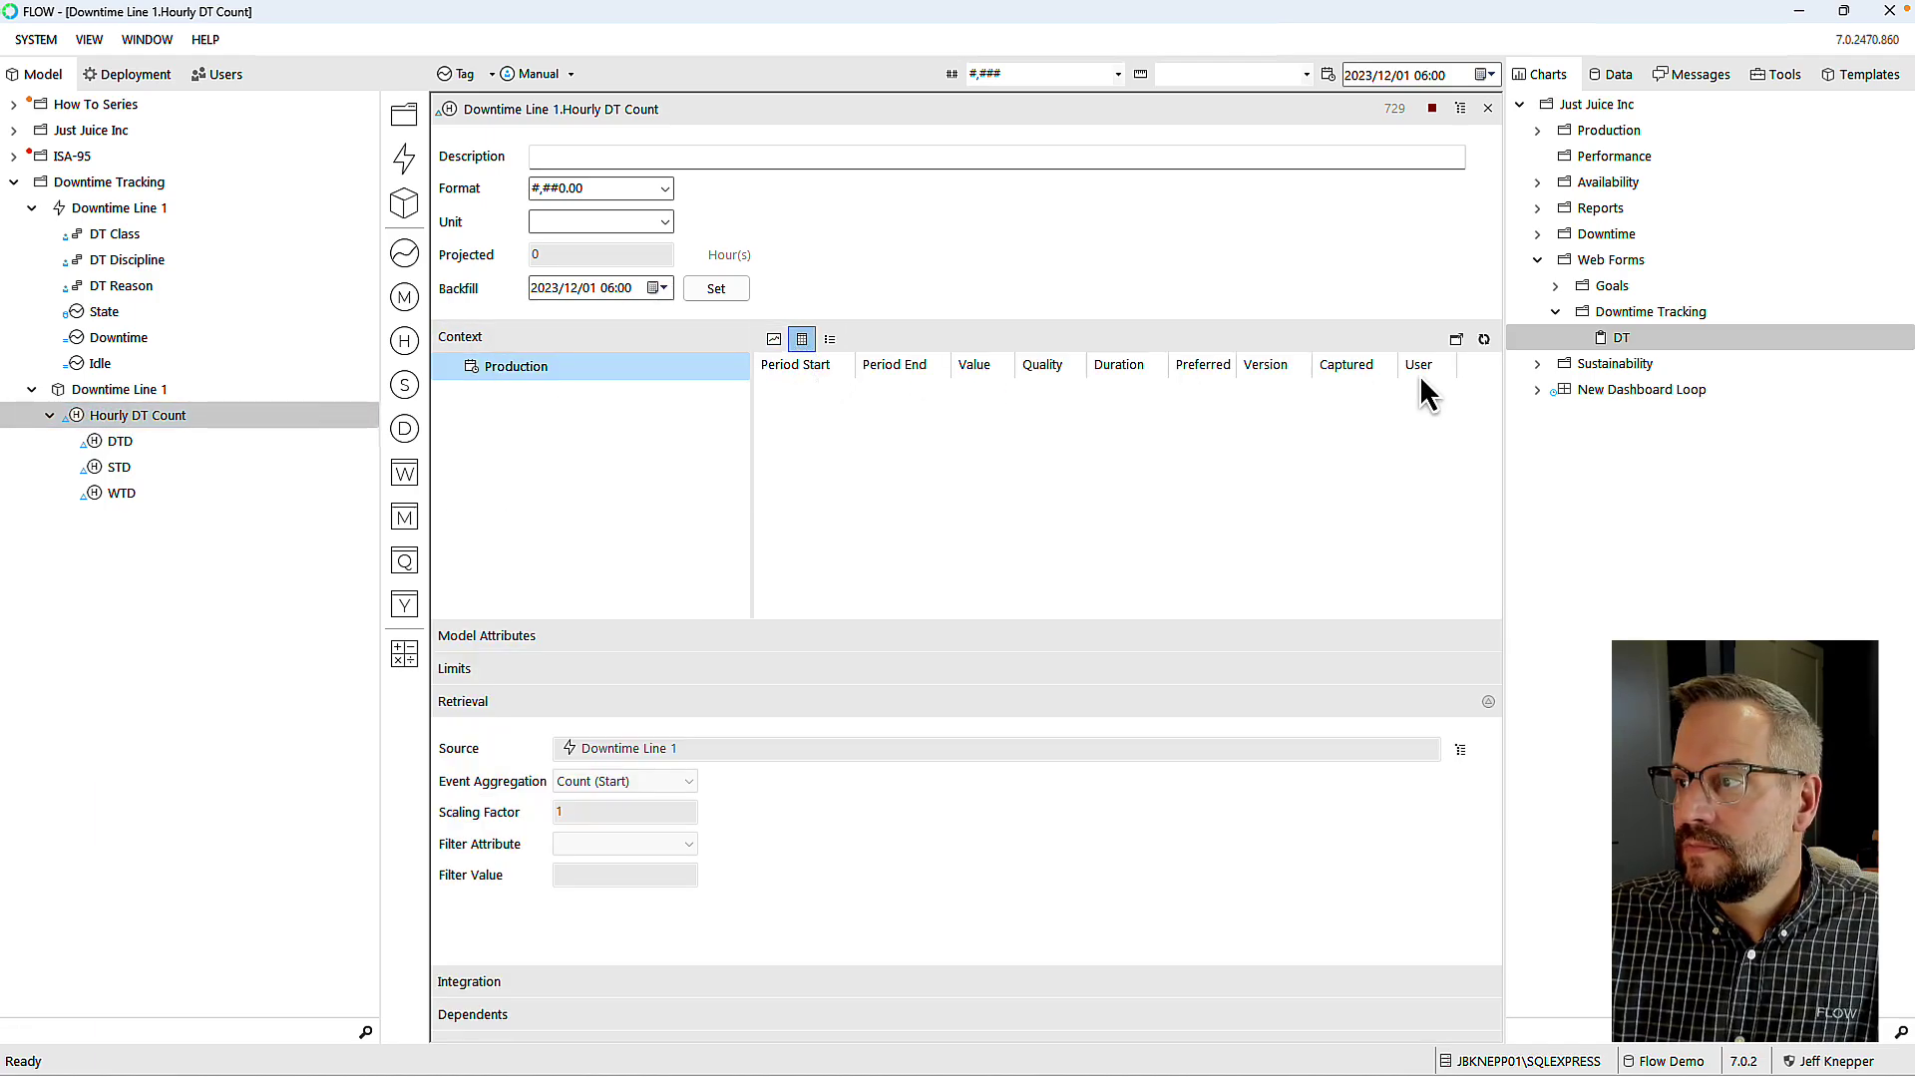
{"action": "left_click", "coordinate": [1485, 340]}
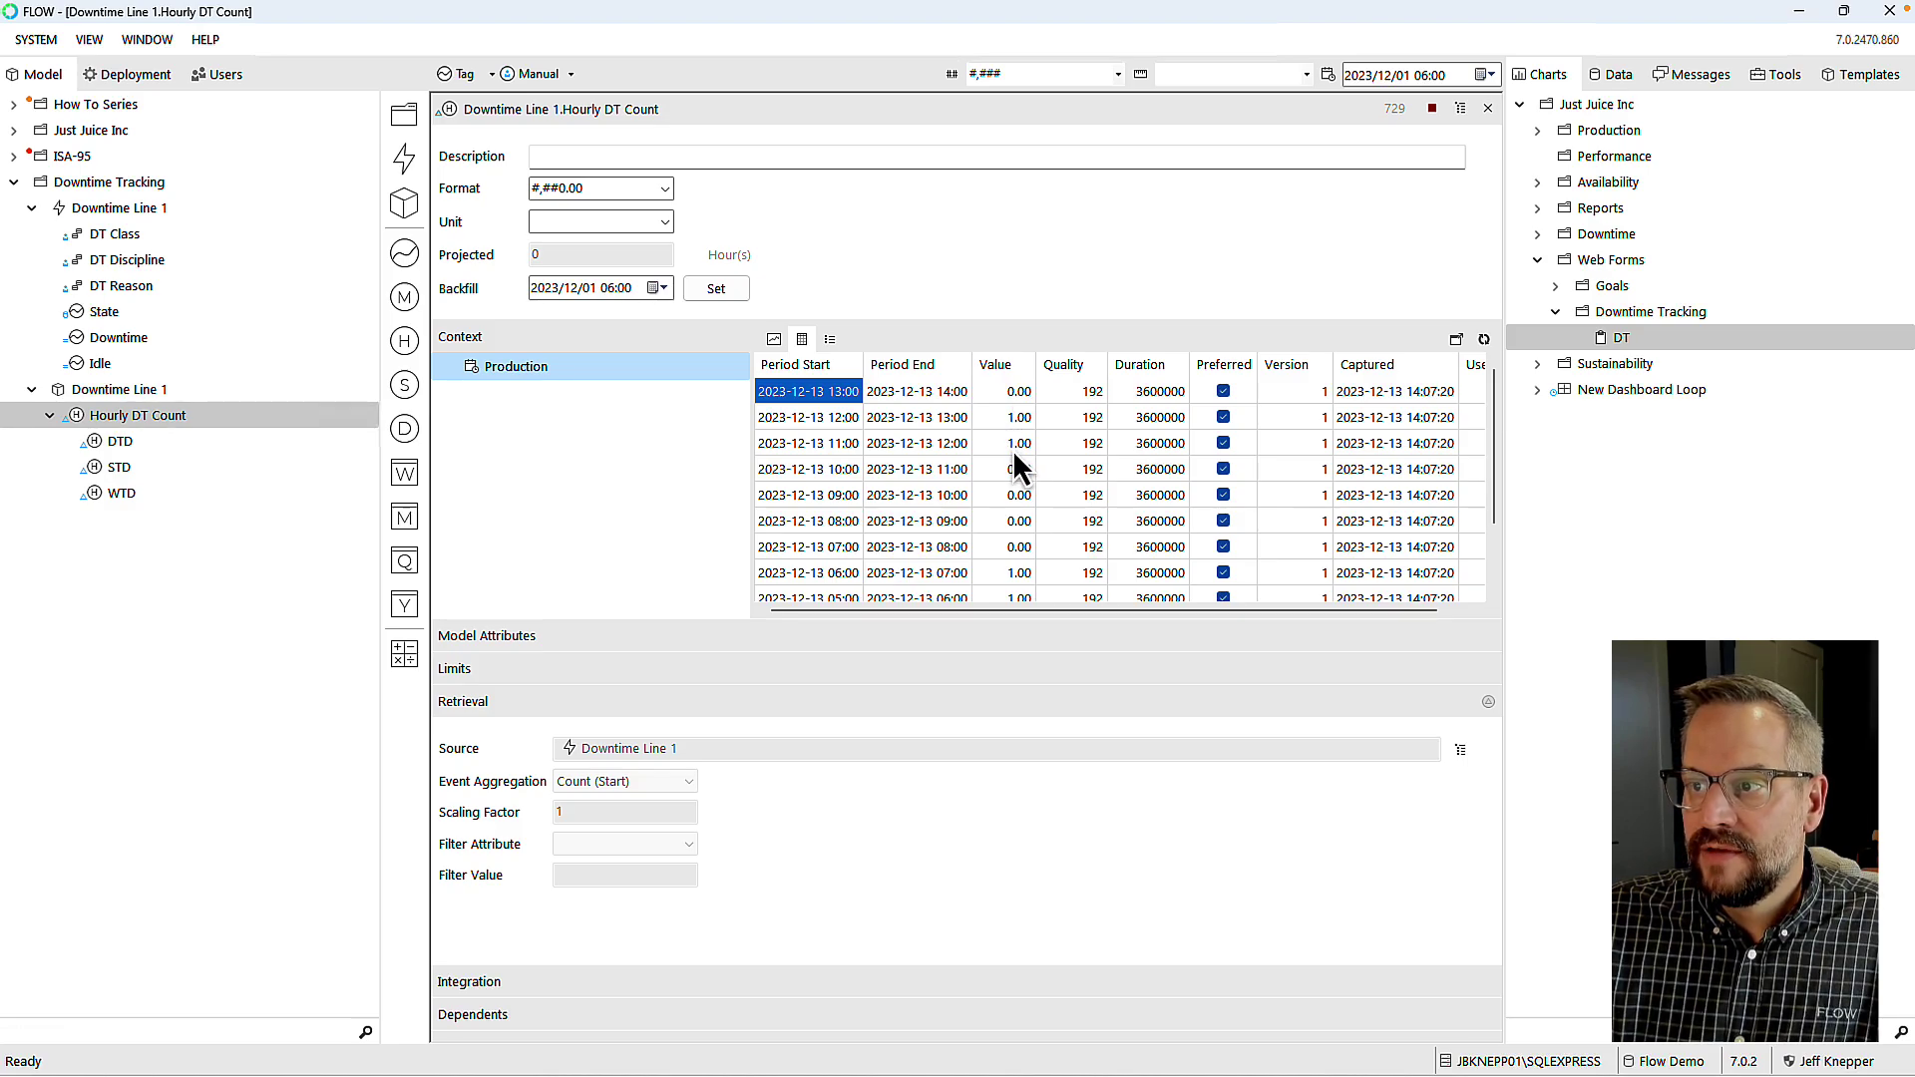
{"action": "scroll", "coordinate": [1014, 459], "scroll_direction": "down", "scroll_amount": 3}
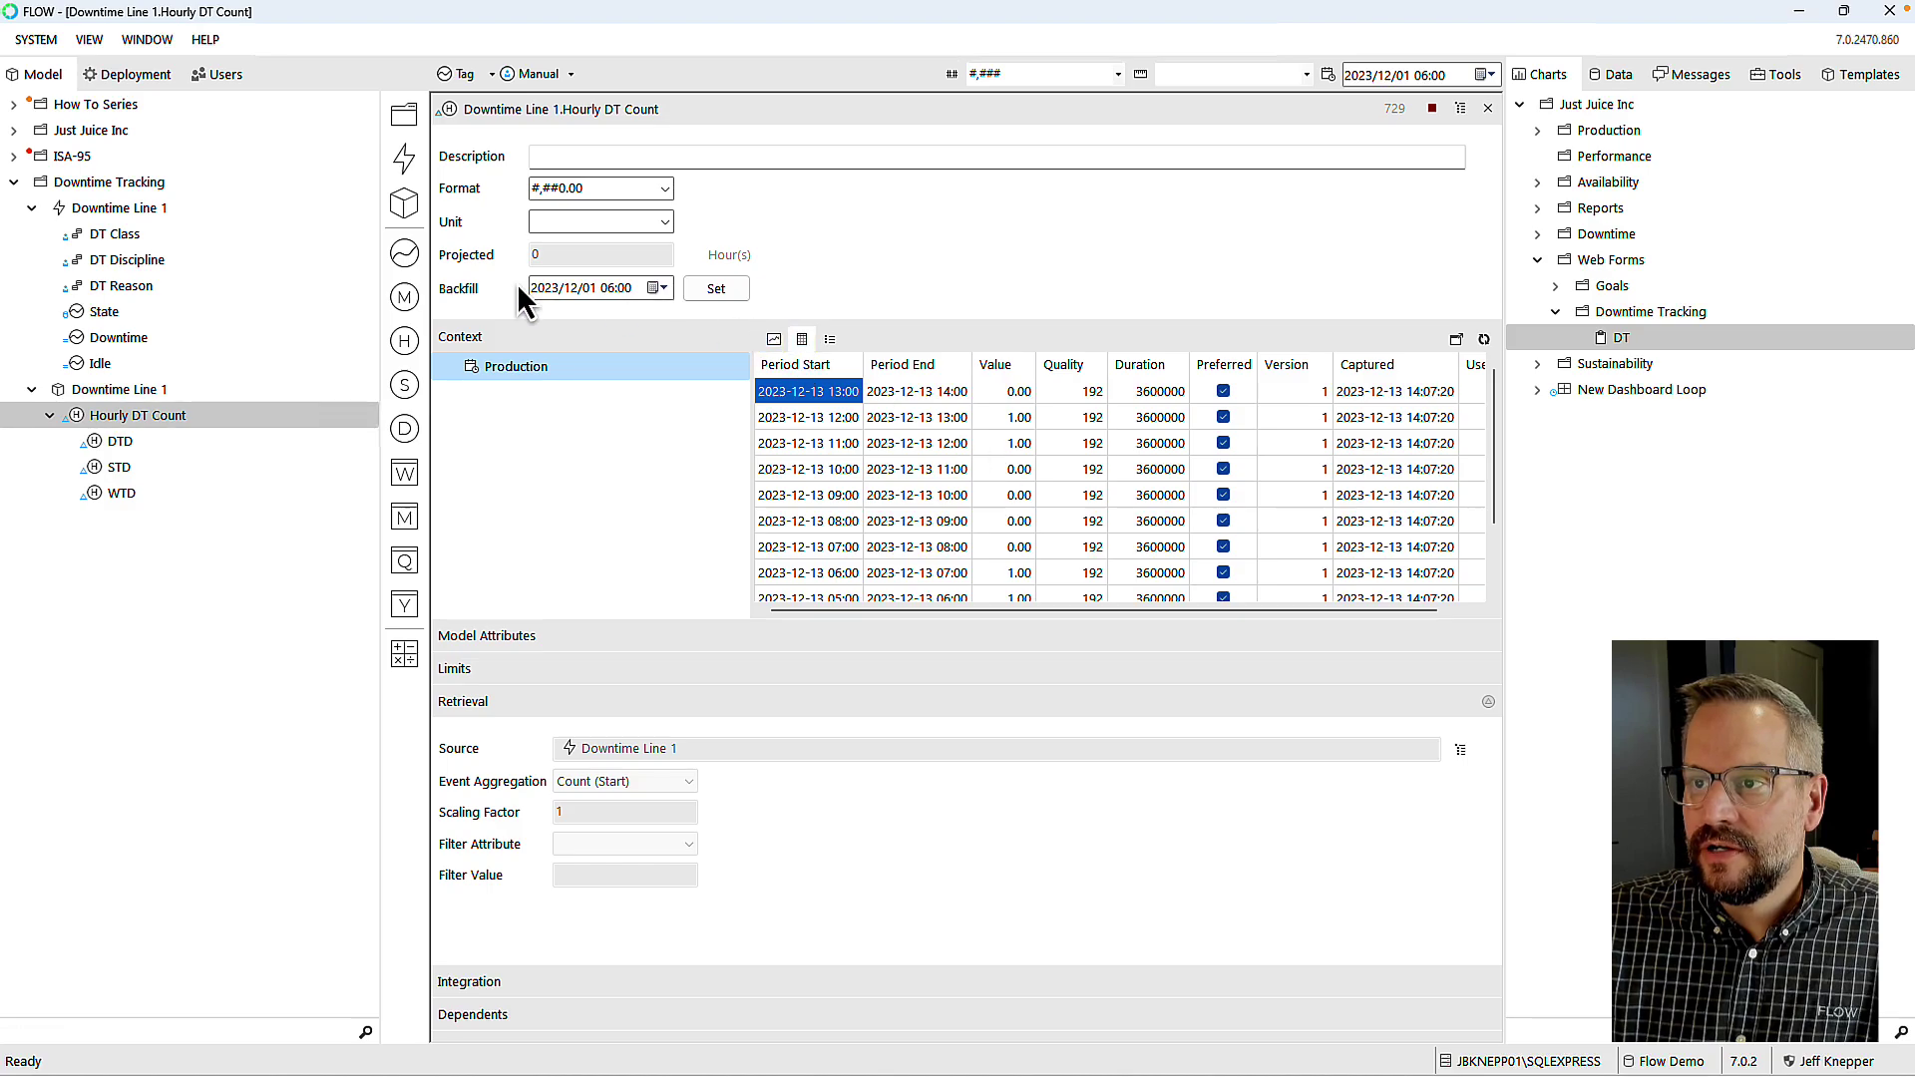
Step: Set Hourly DT Count's format to #,##0 and refresh to show whole numbers
{"action": "left_click", "coordinate": [664, 190]}
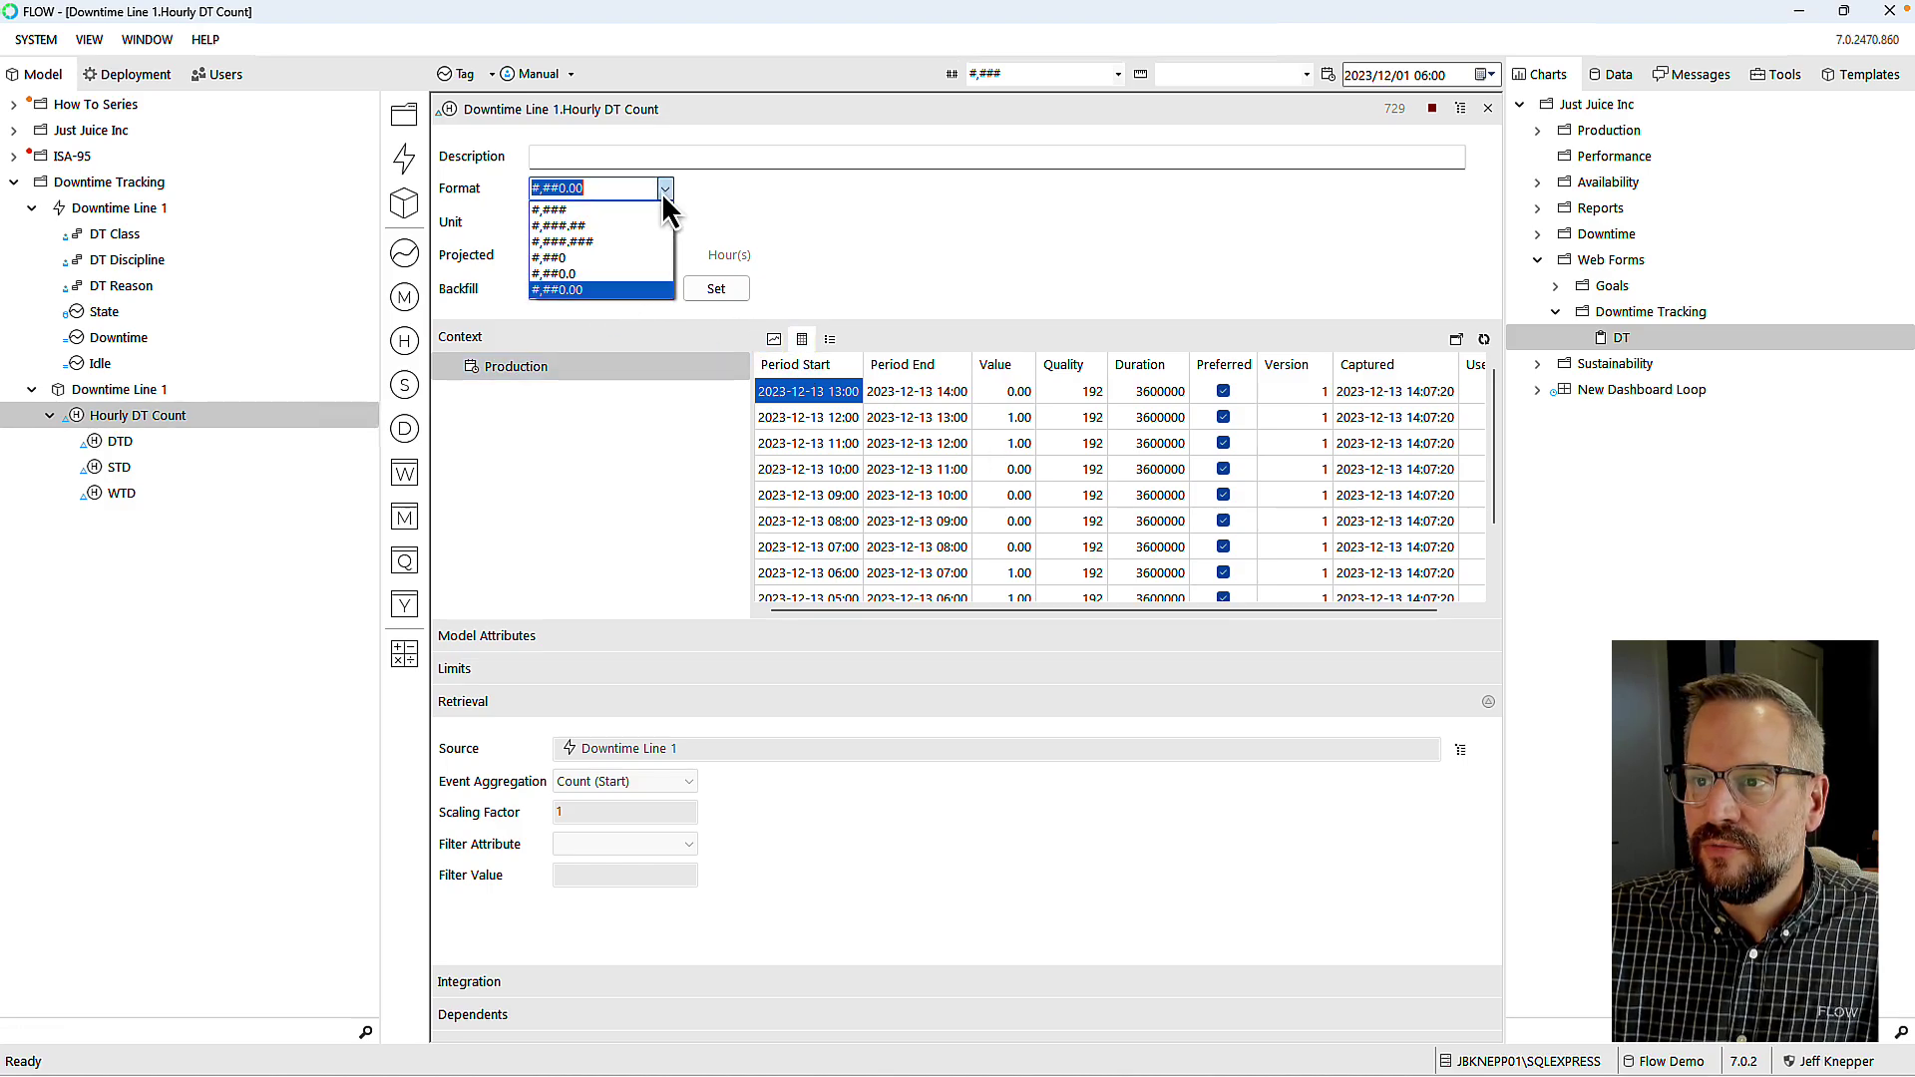
{"action": "left_click", "coordinate": [576, 258]}
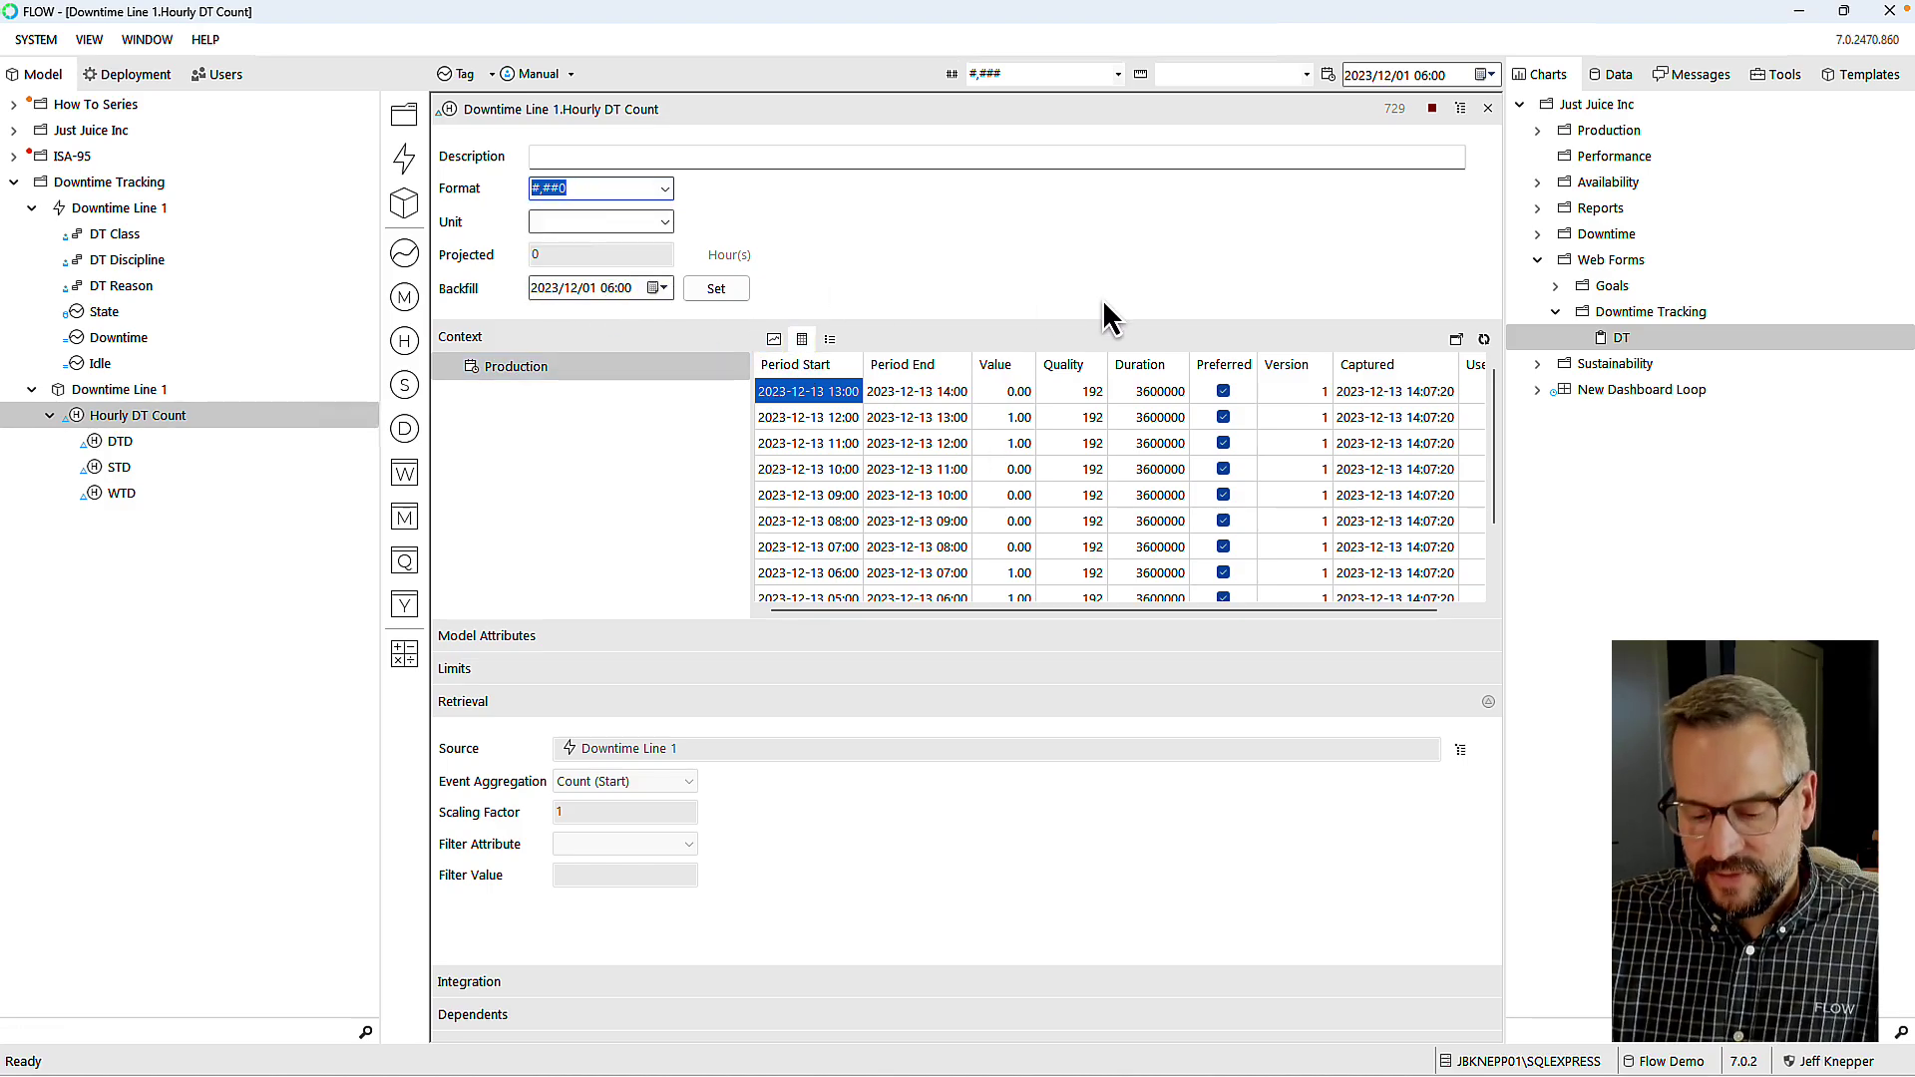
{"action": "left_click", "coordinate": [1485, 340]}
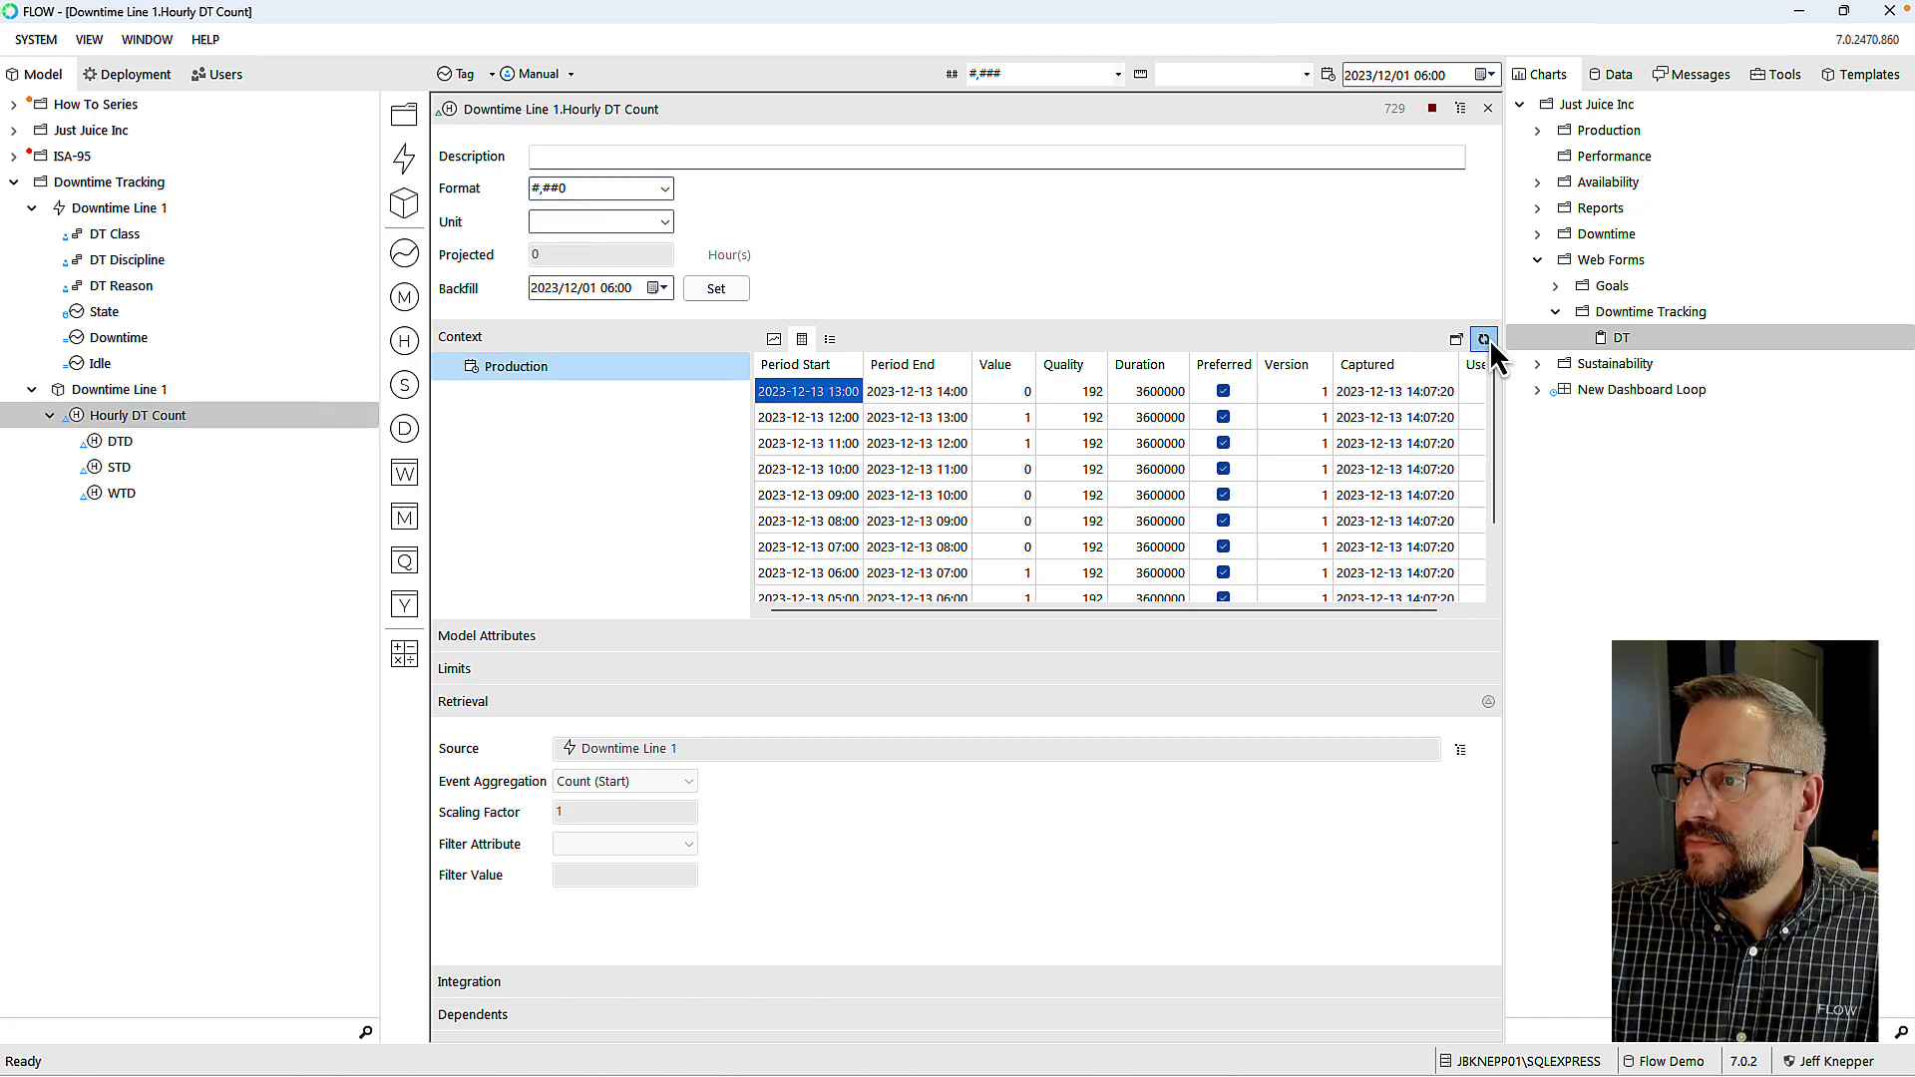
{"action": "left_click", "coordinate": [111, 444]}
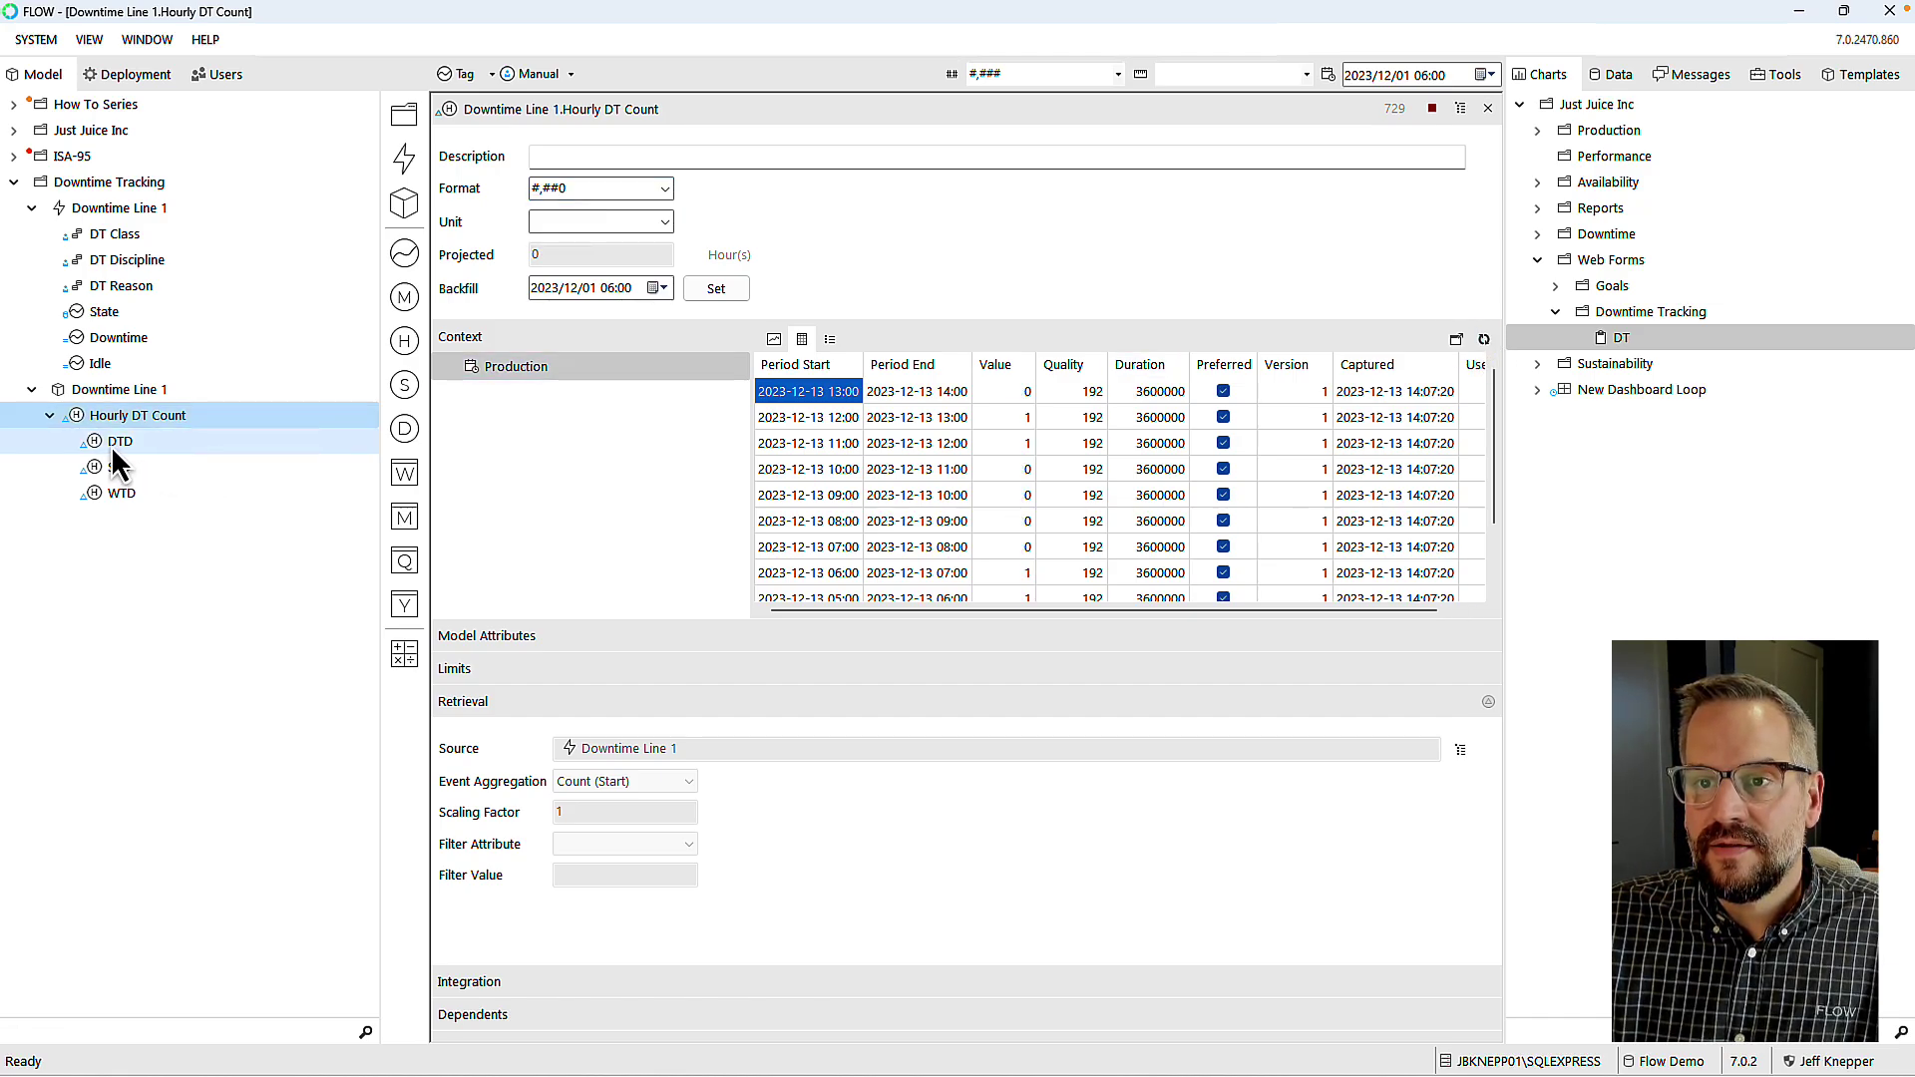
Step: Set the STD rollup's format to #,##0 and refresh its chart
{"action": "left_click", "coordinate": [91, 468]}
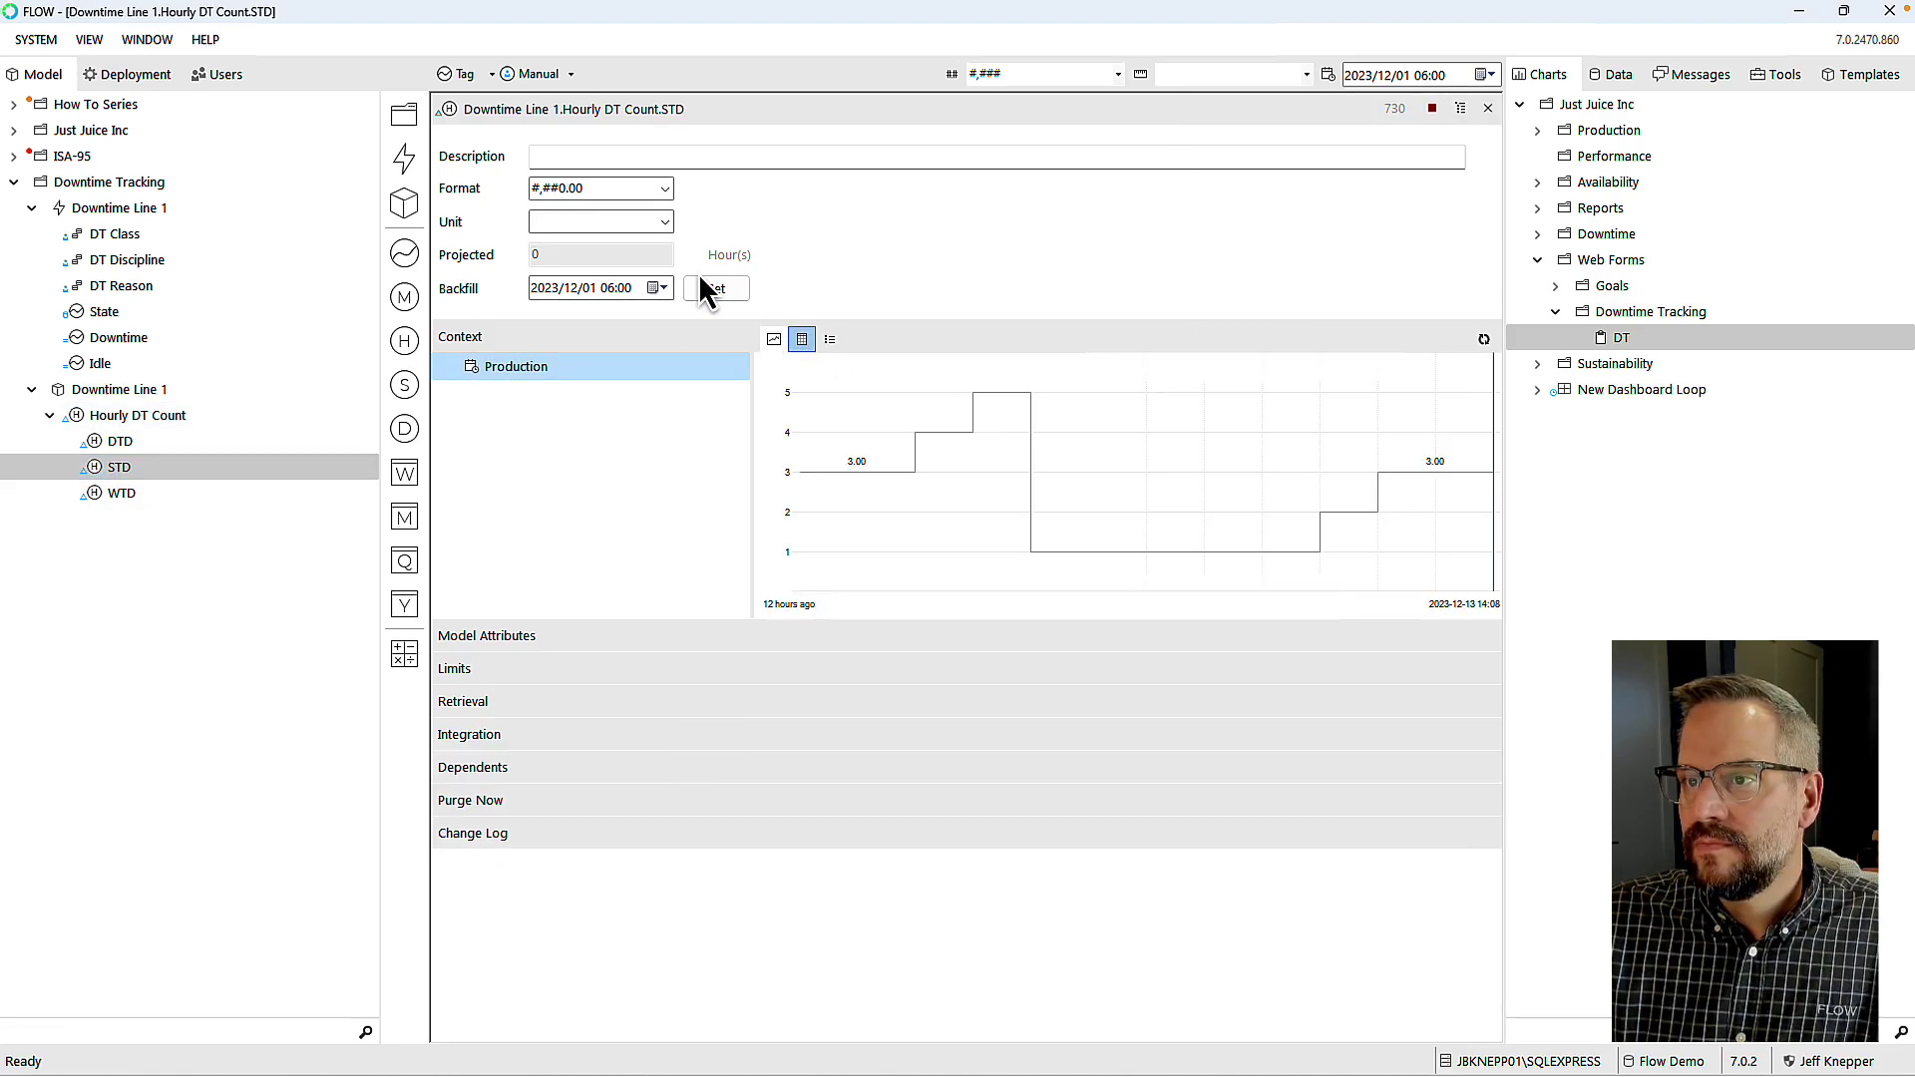
{"action": "left_click", "coordinate": [663, 189]}
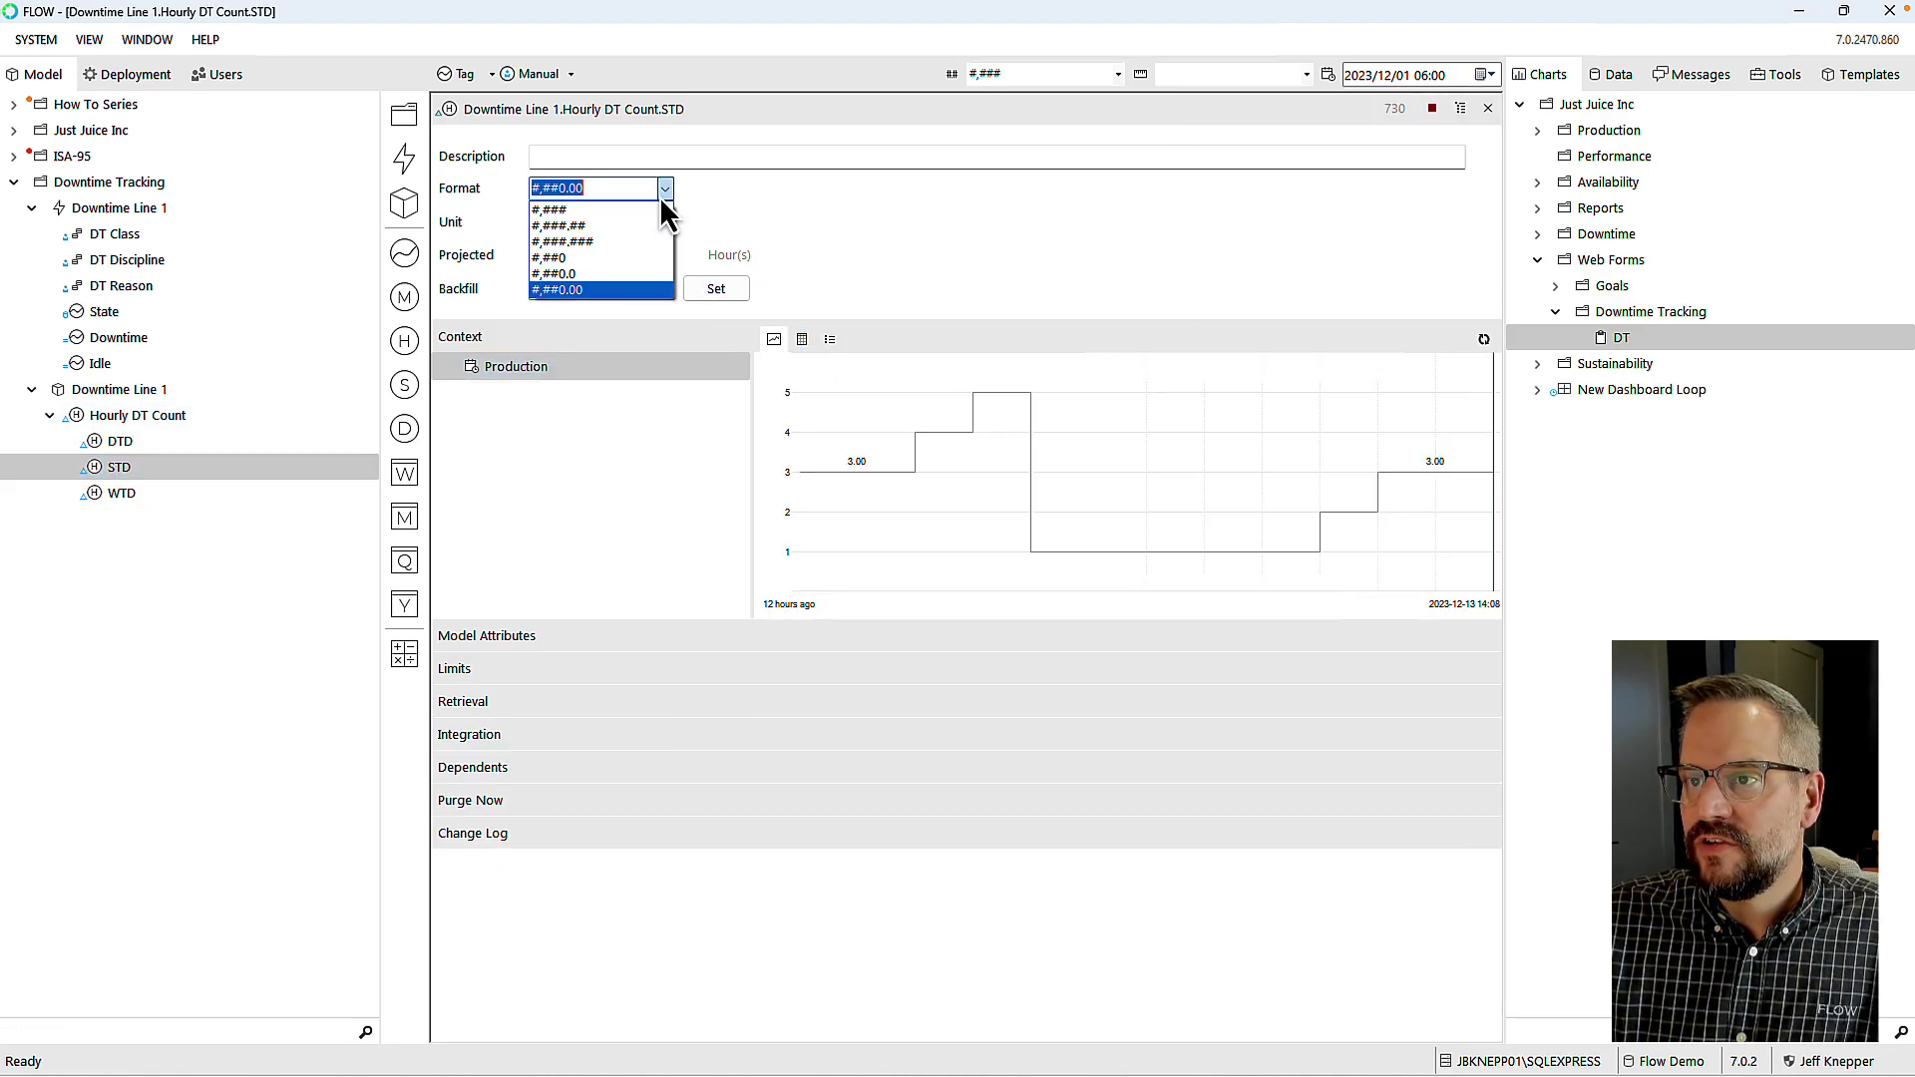
{"action": "left_click", "coordinate": [608, 257]}
{"action": "left_click", "coordinate": [1483, 340]}
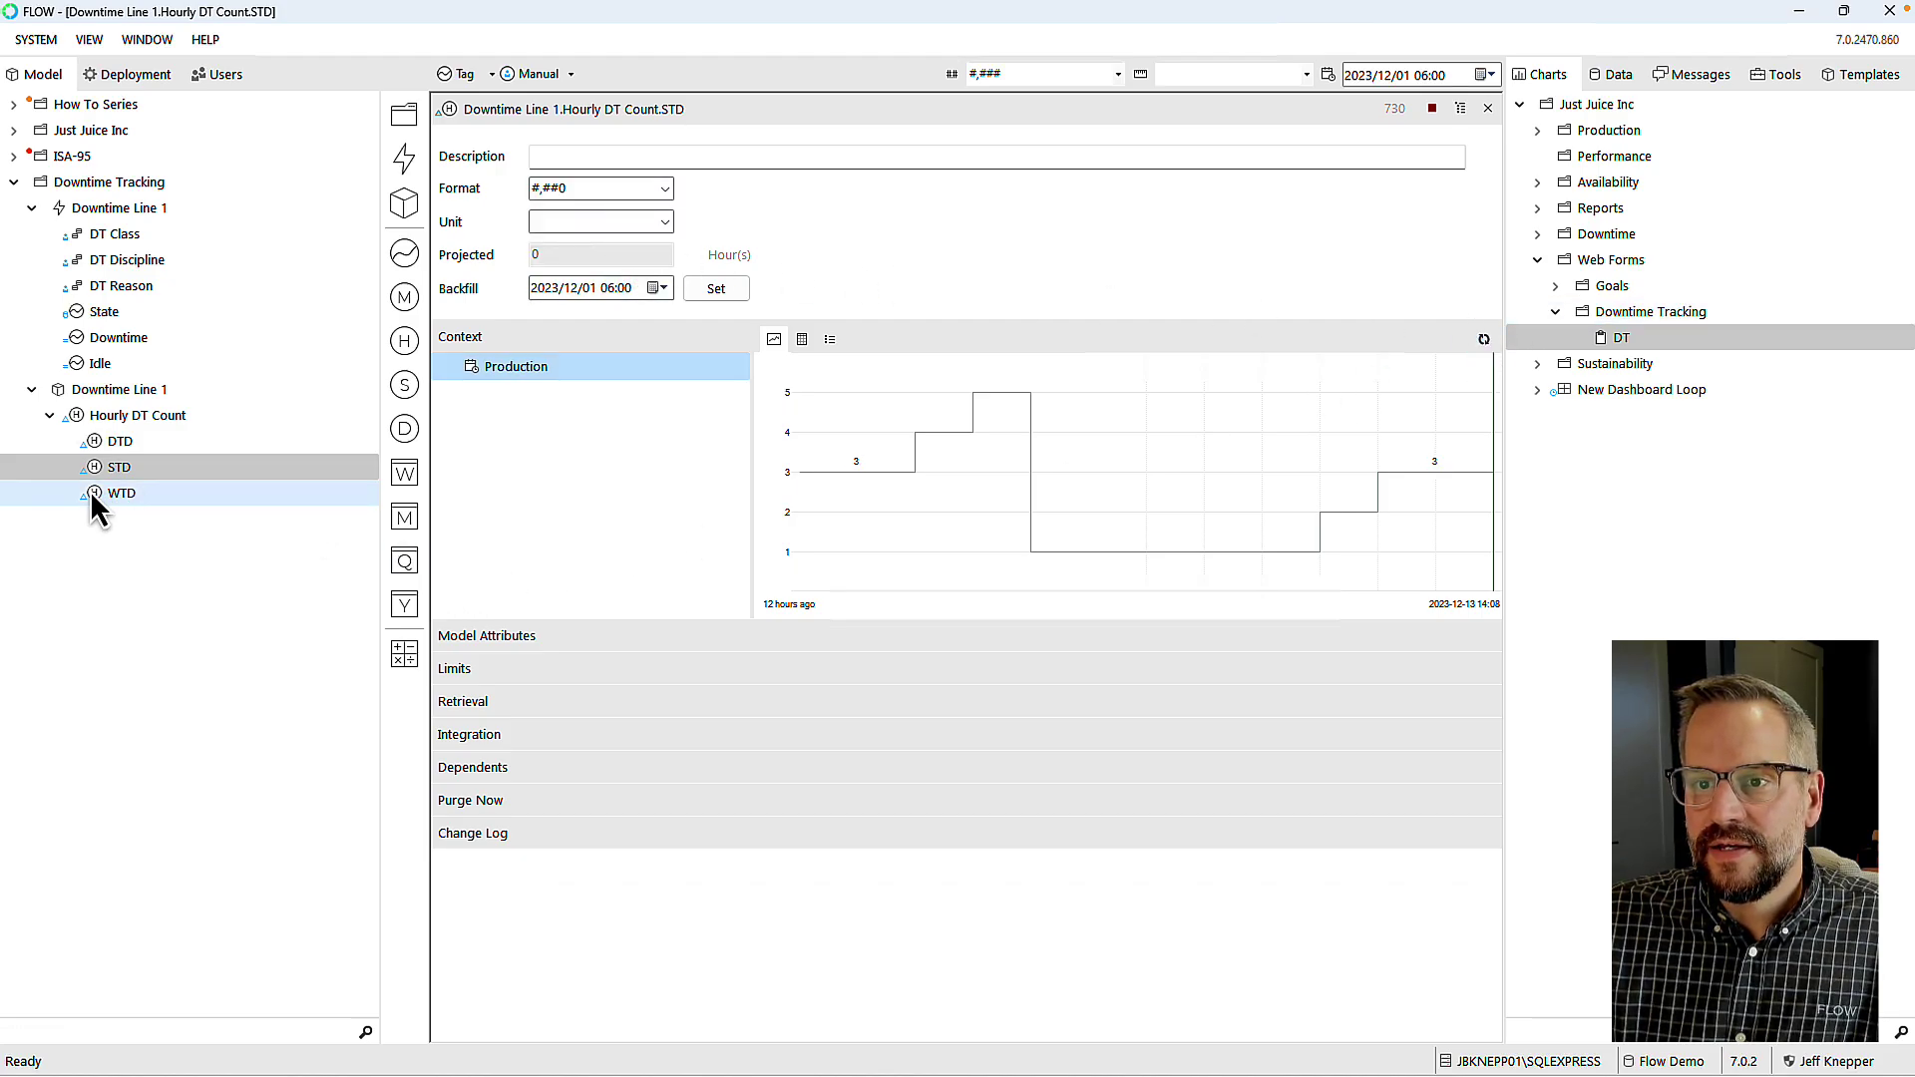
Step: Load the DTD rollup's chart and set its format to #,##0
{"action": "left_click", "coordinate": [92, 444]}
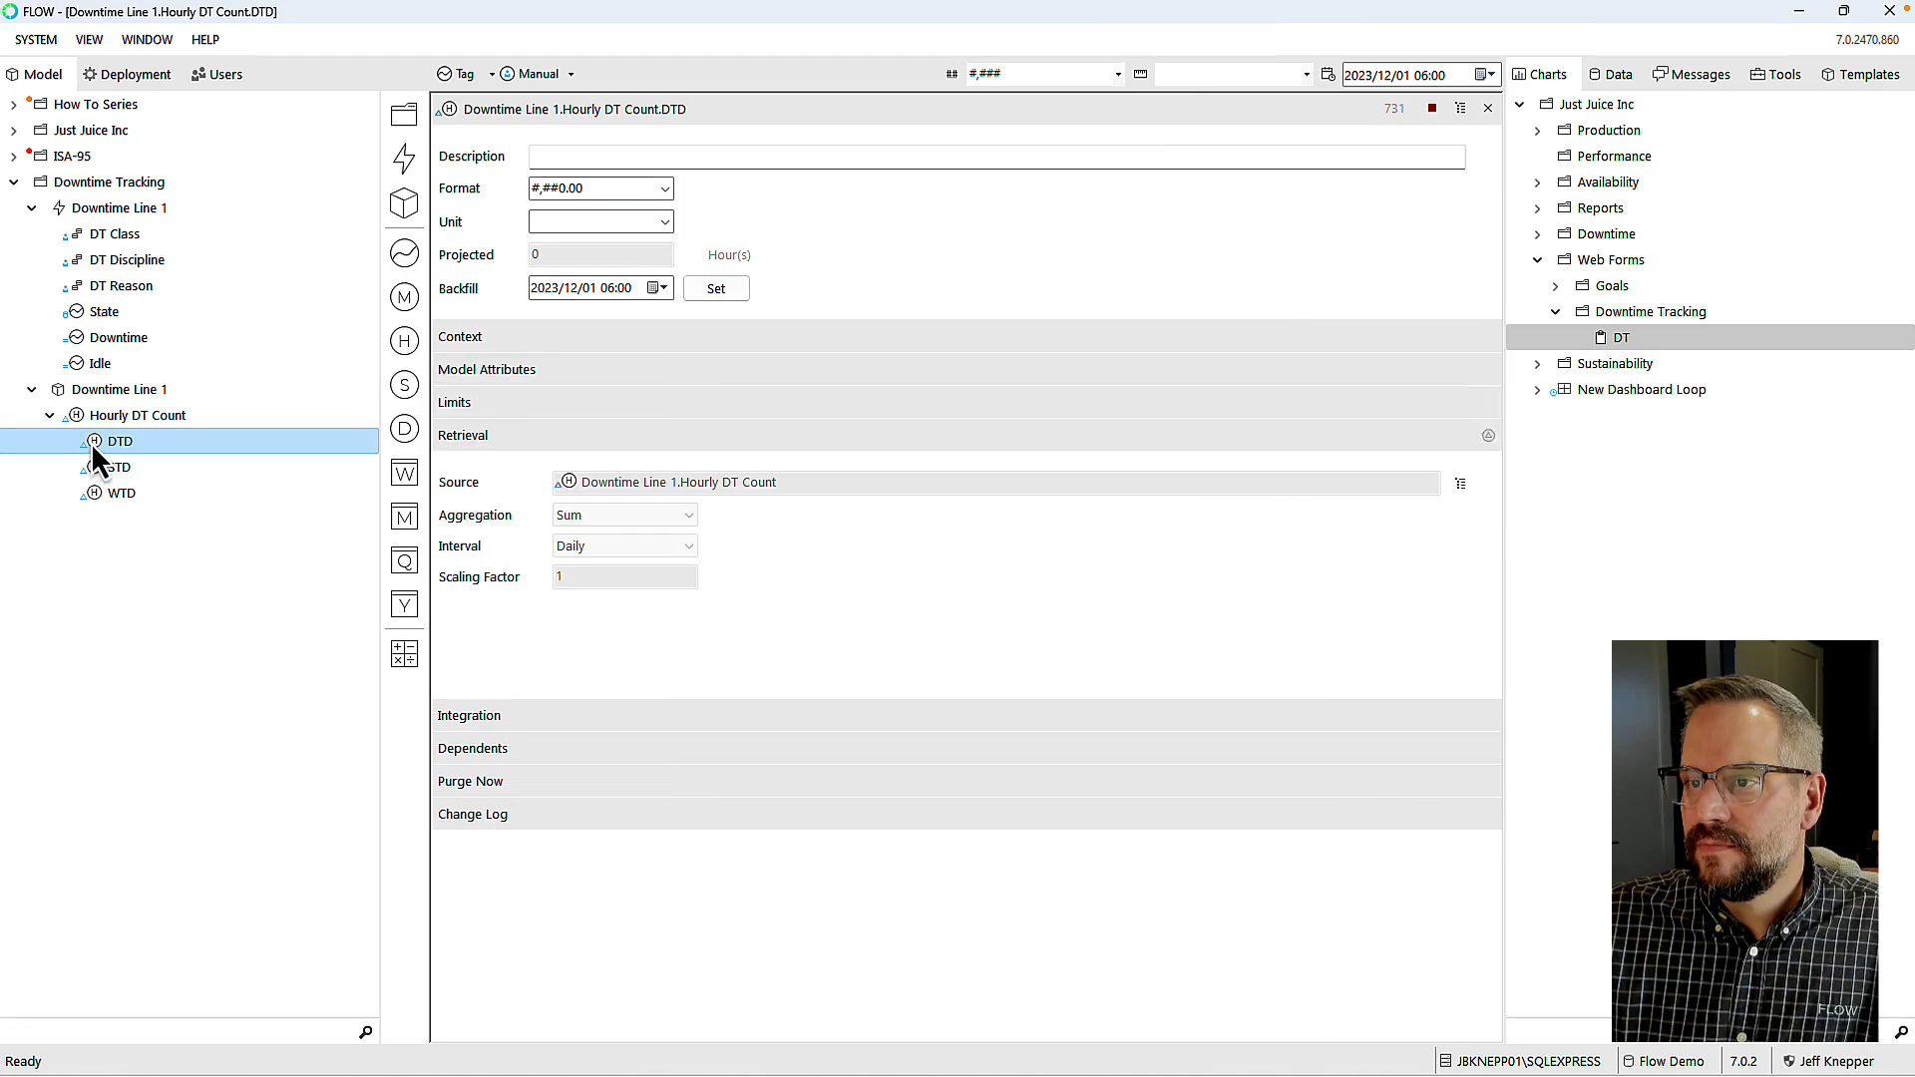
{"action": "left_click", "coordinate": [479, 344]}
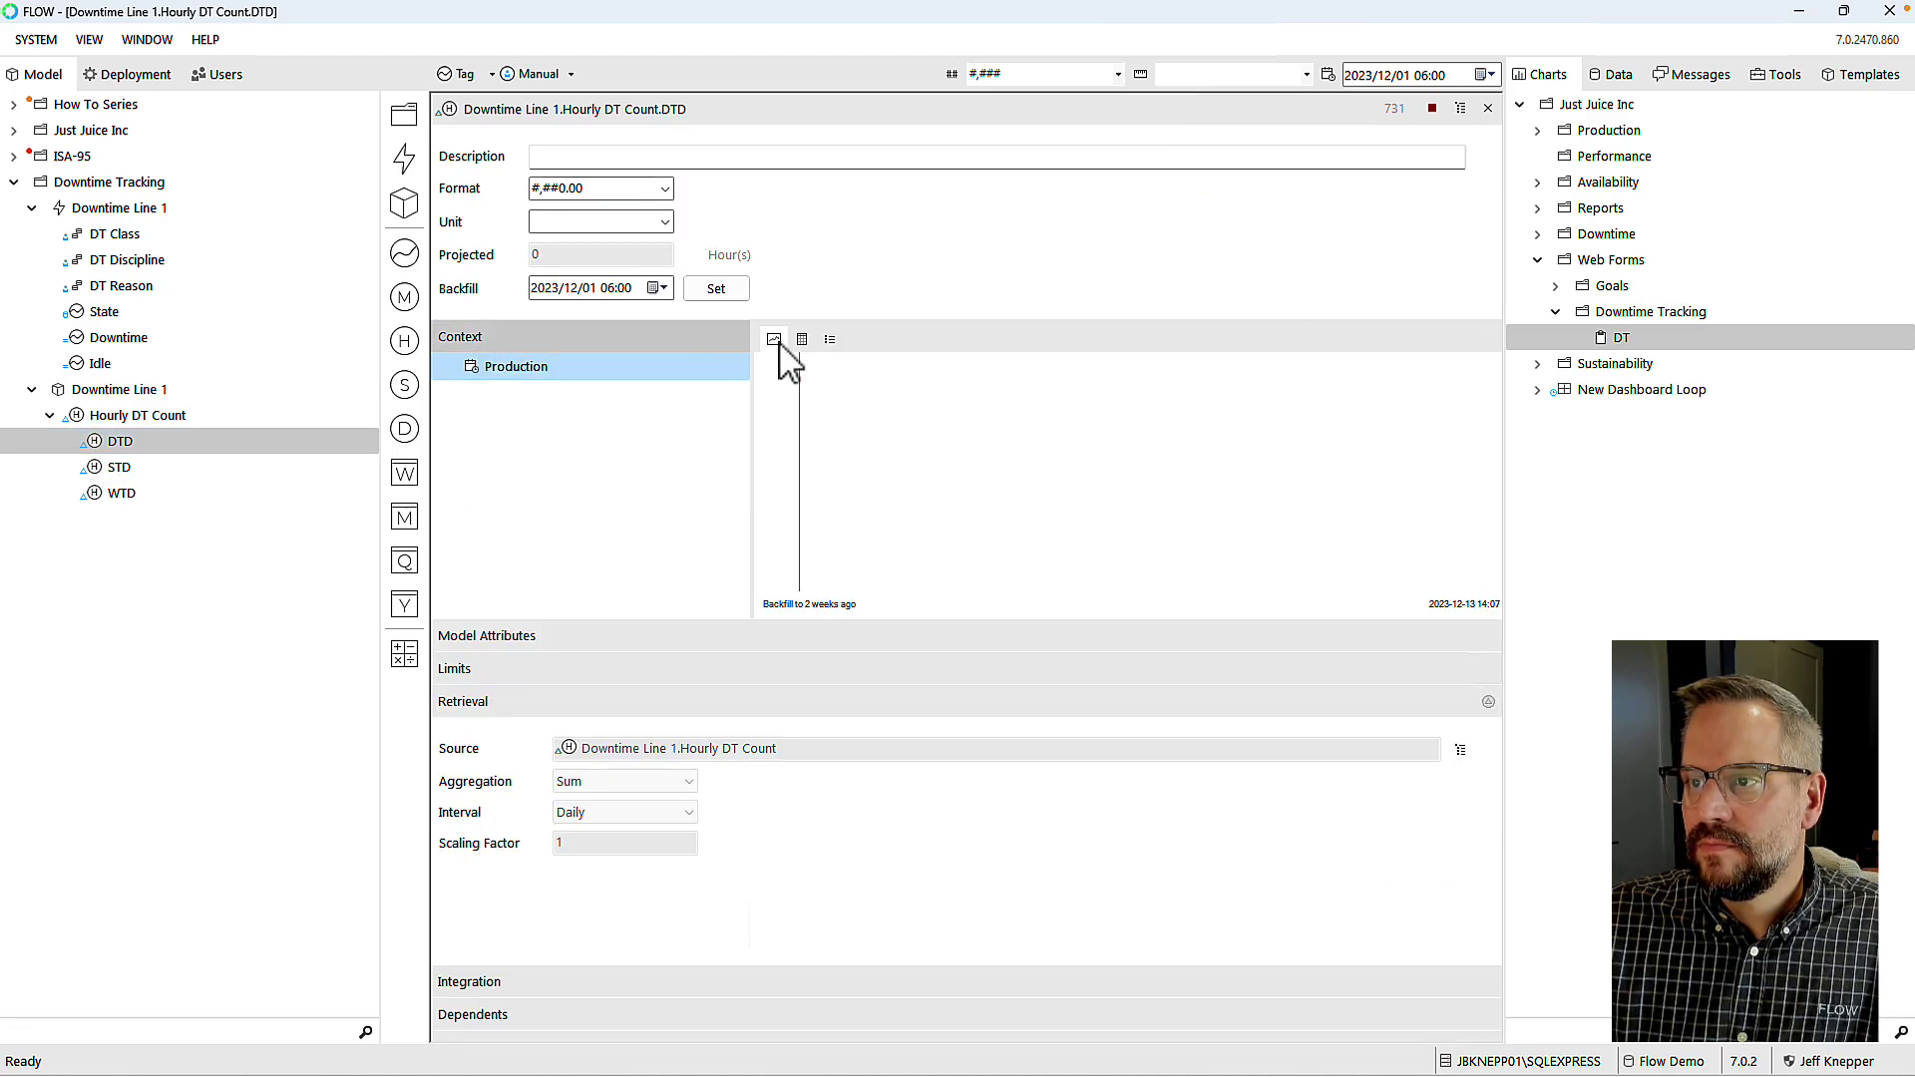
{"action": "left_click", "coordinate": [1482, 340]}
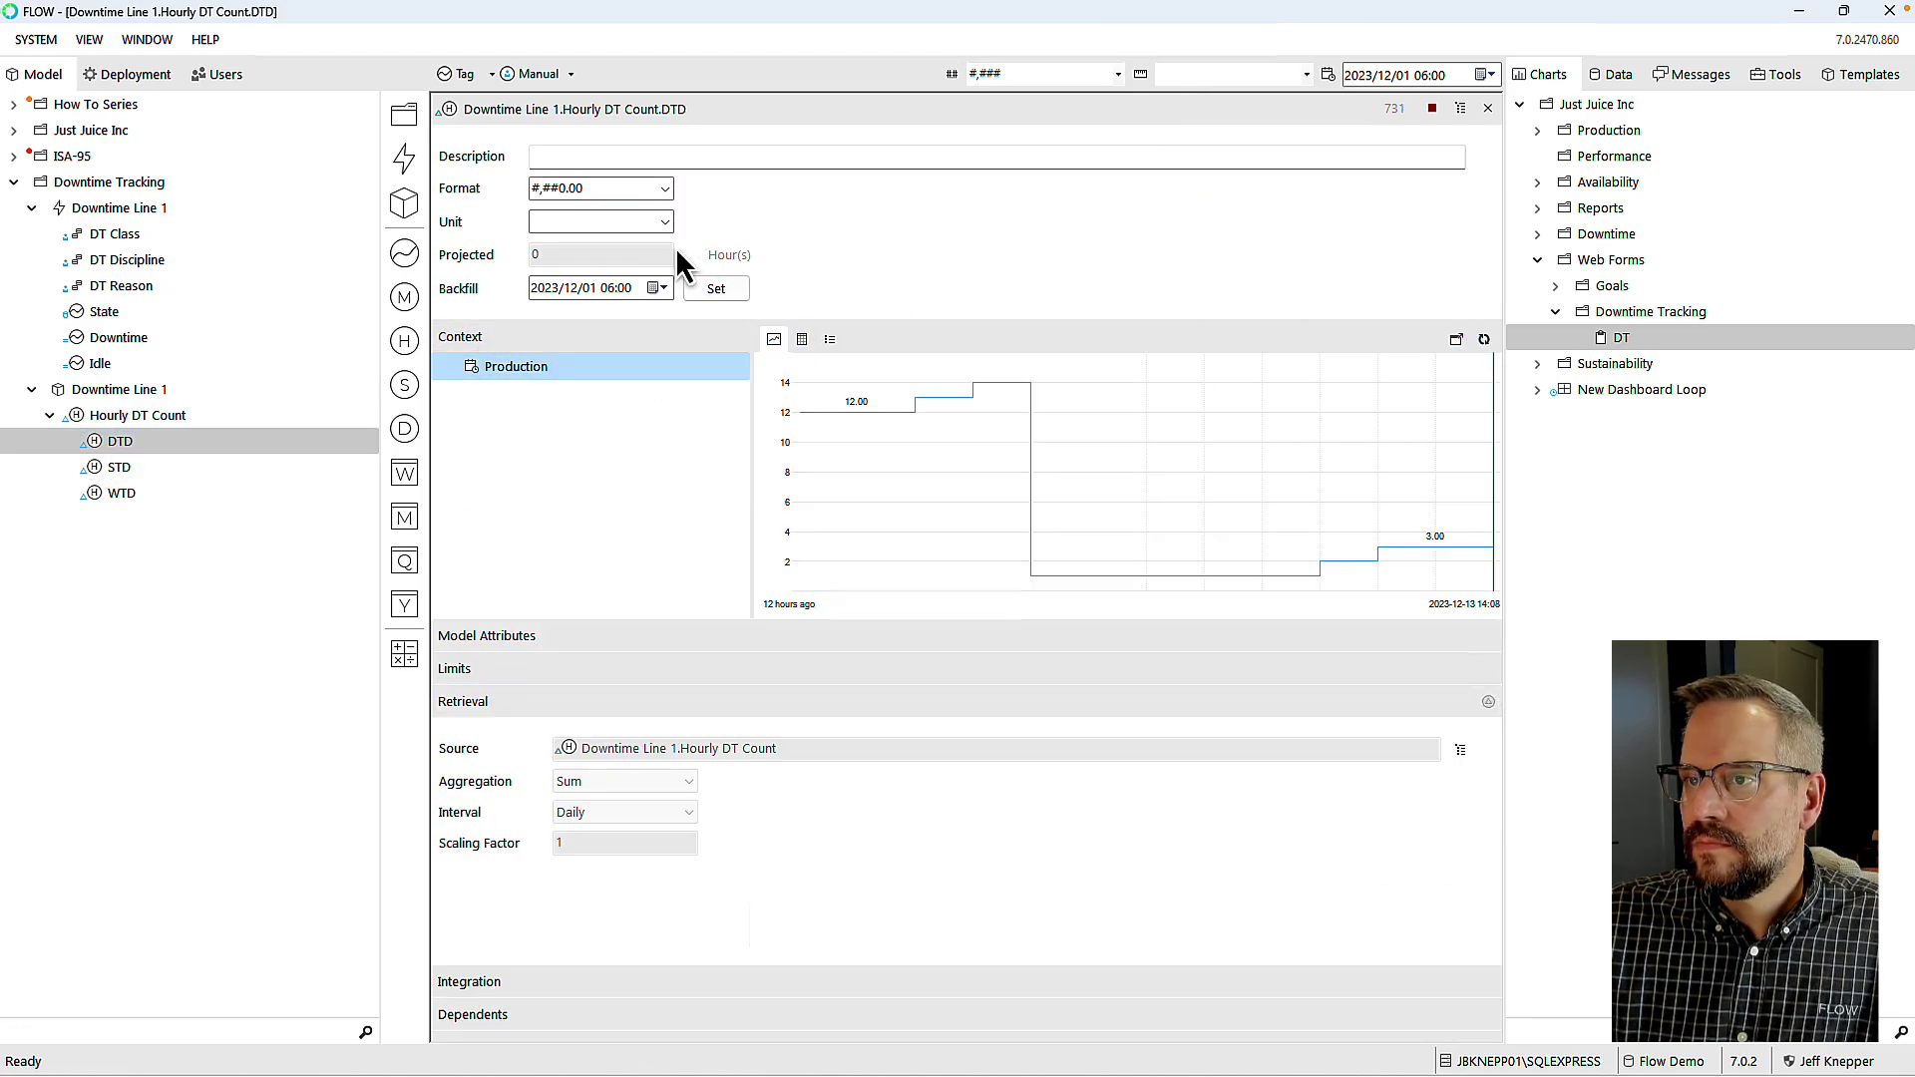
{"action": "left_click", "coordinate": [667, 190]}
{"action": "left_click", "coordinate": [583, 256]}
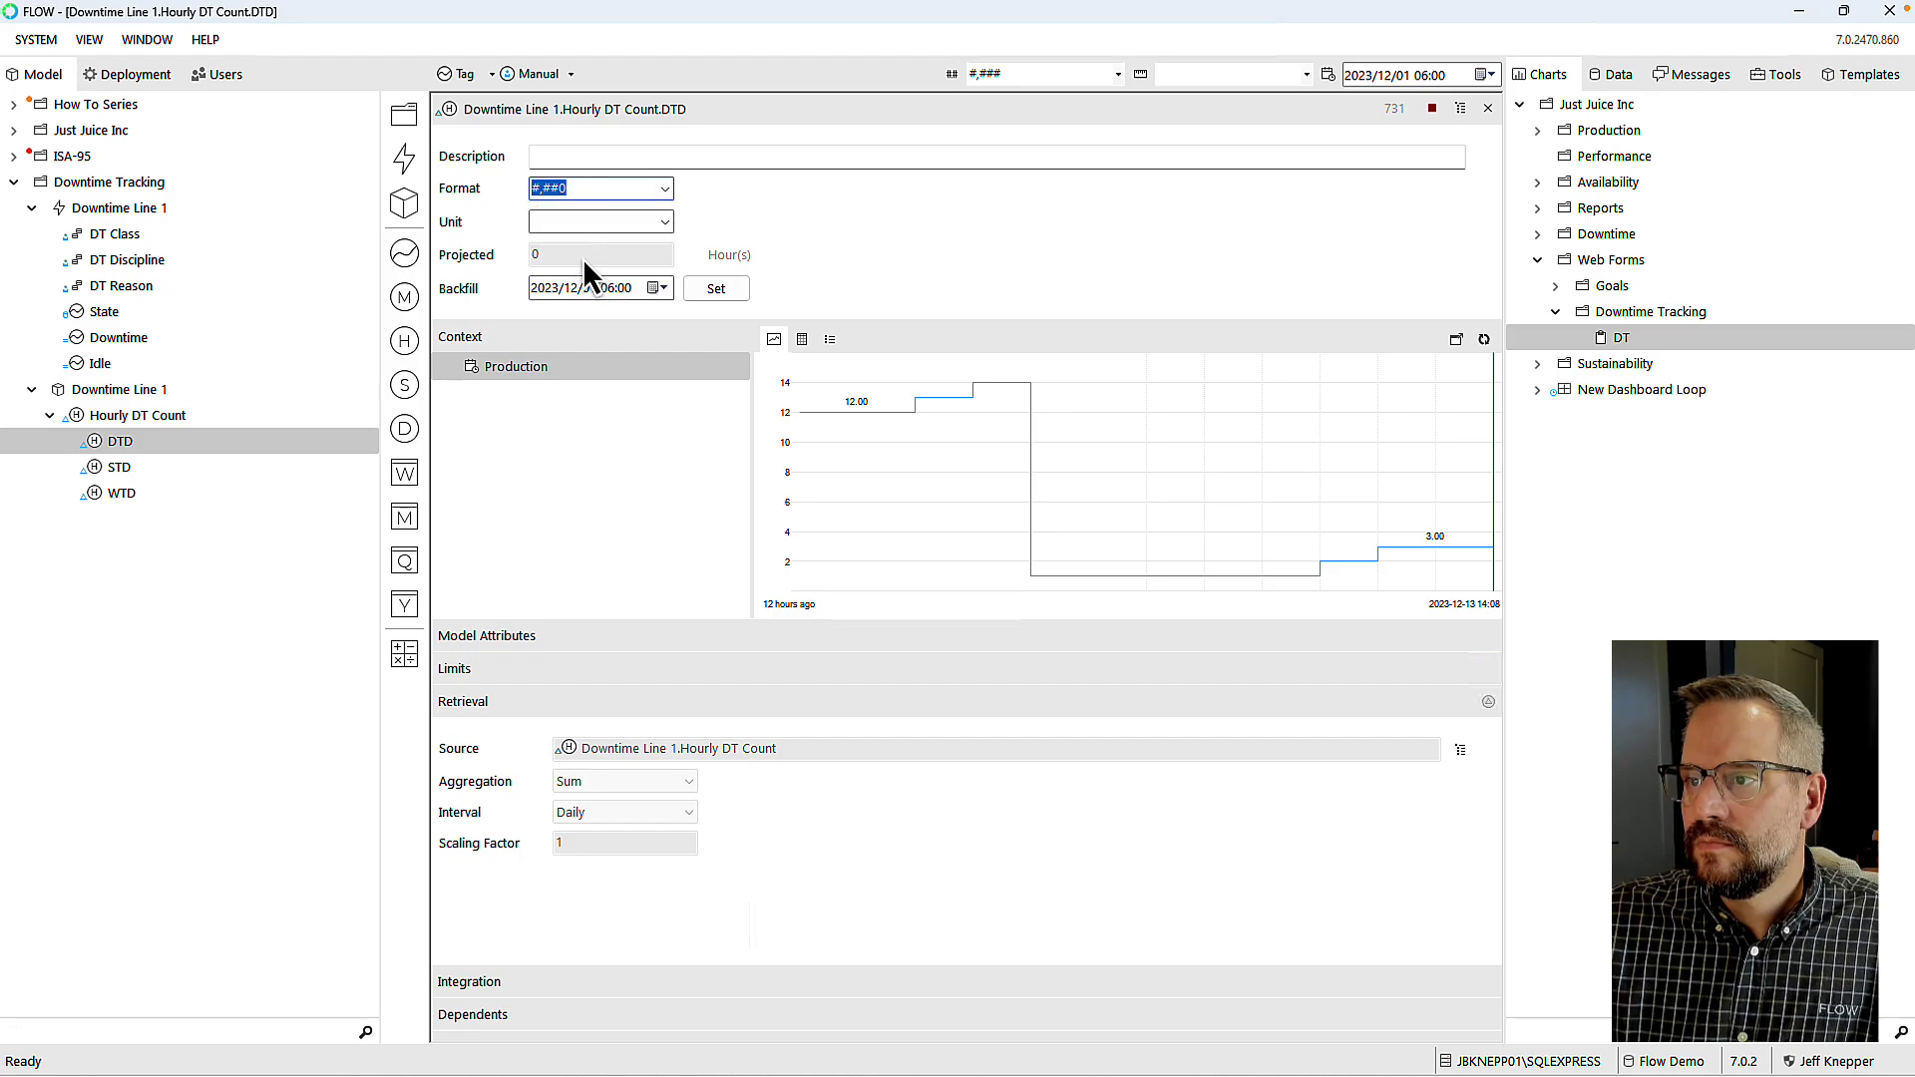
Step: Set the WTD rollup's format to #,##0
{"action": "left_click", "coordinate": [114, 496]}
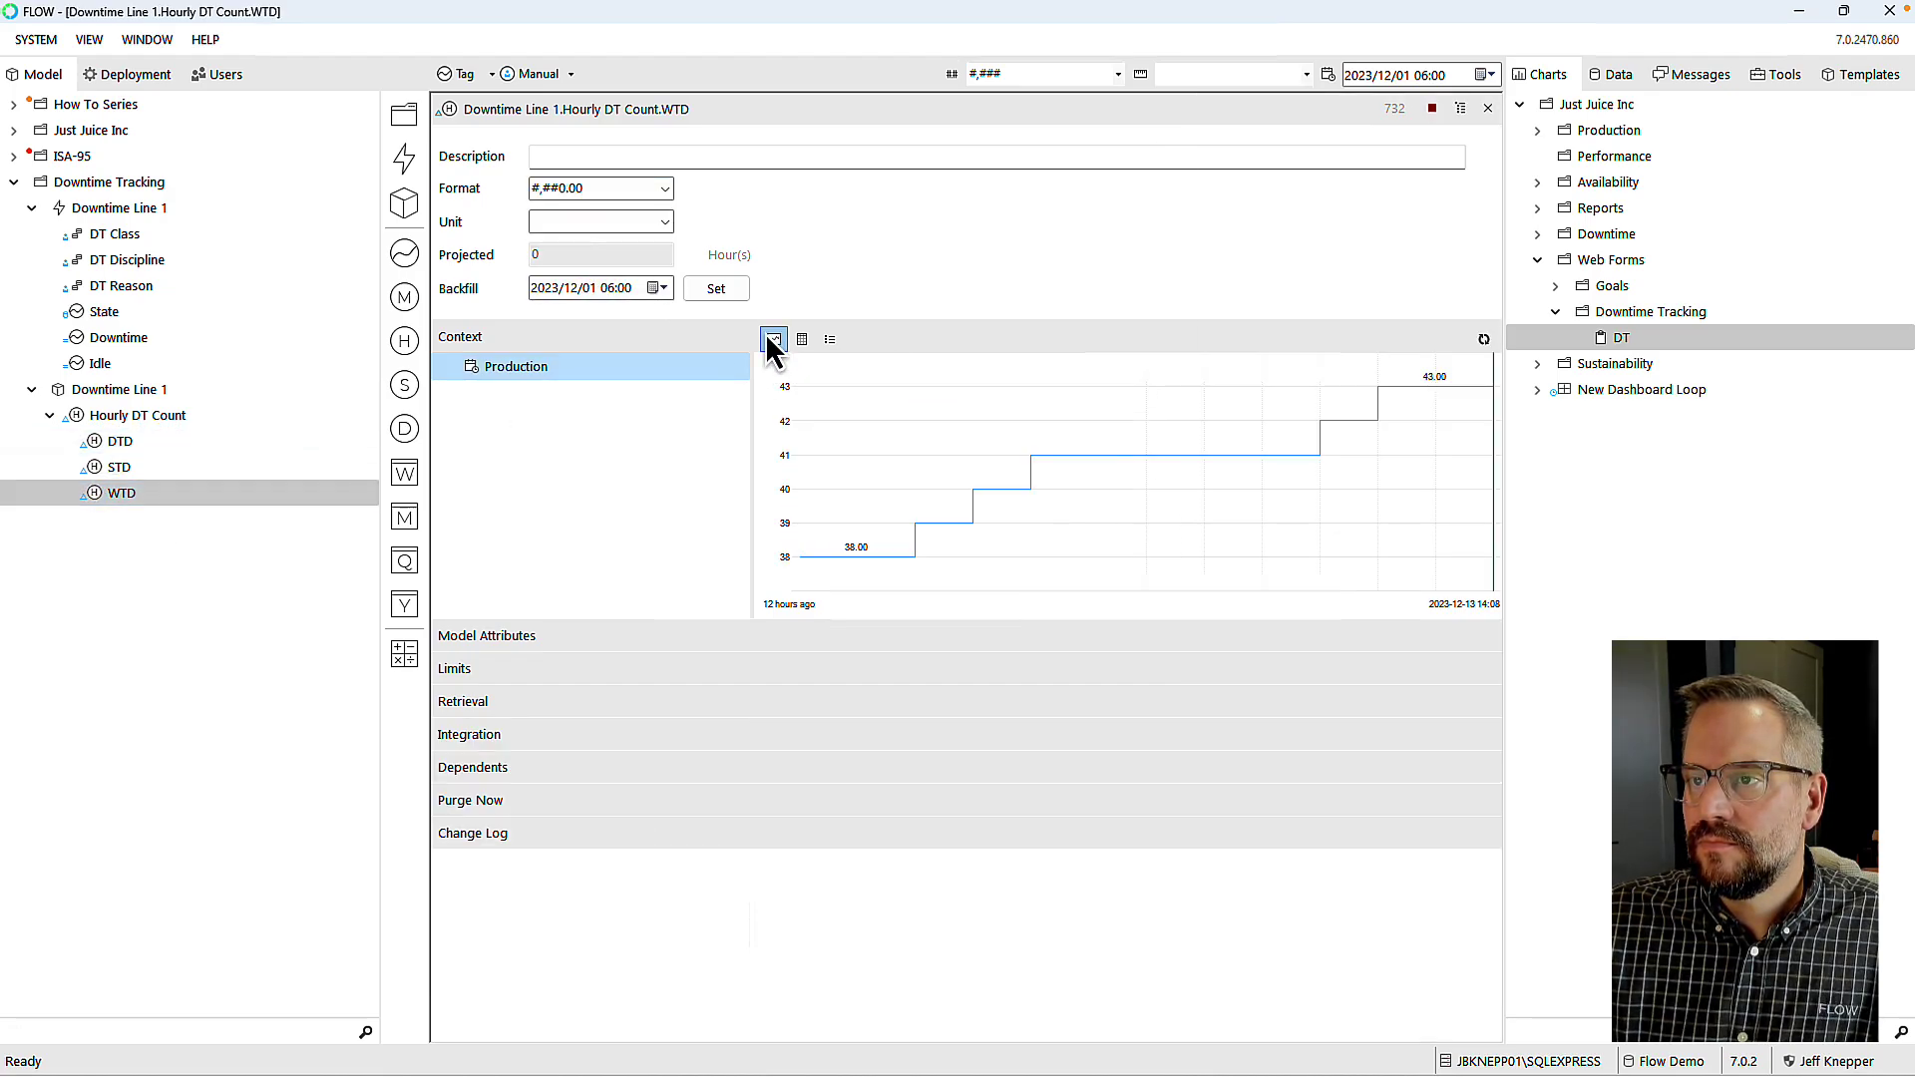
{"action": "left_click", "coordinate": [665, 189]}
{"action": "left_click", "coordinate": [558, 257]}
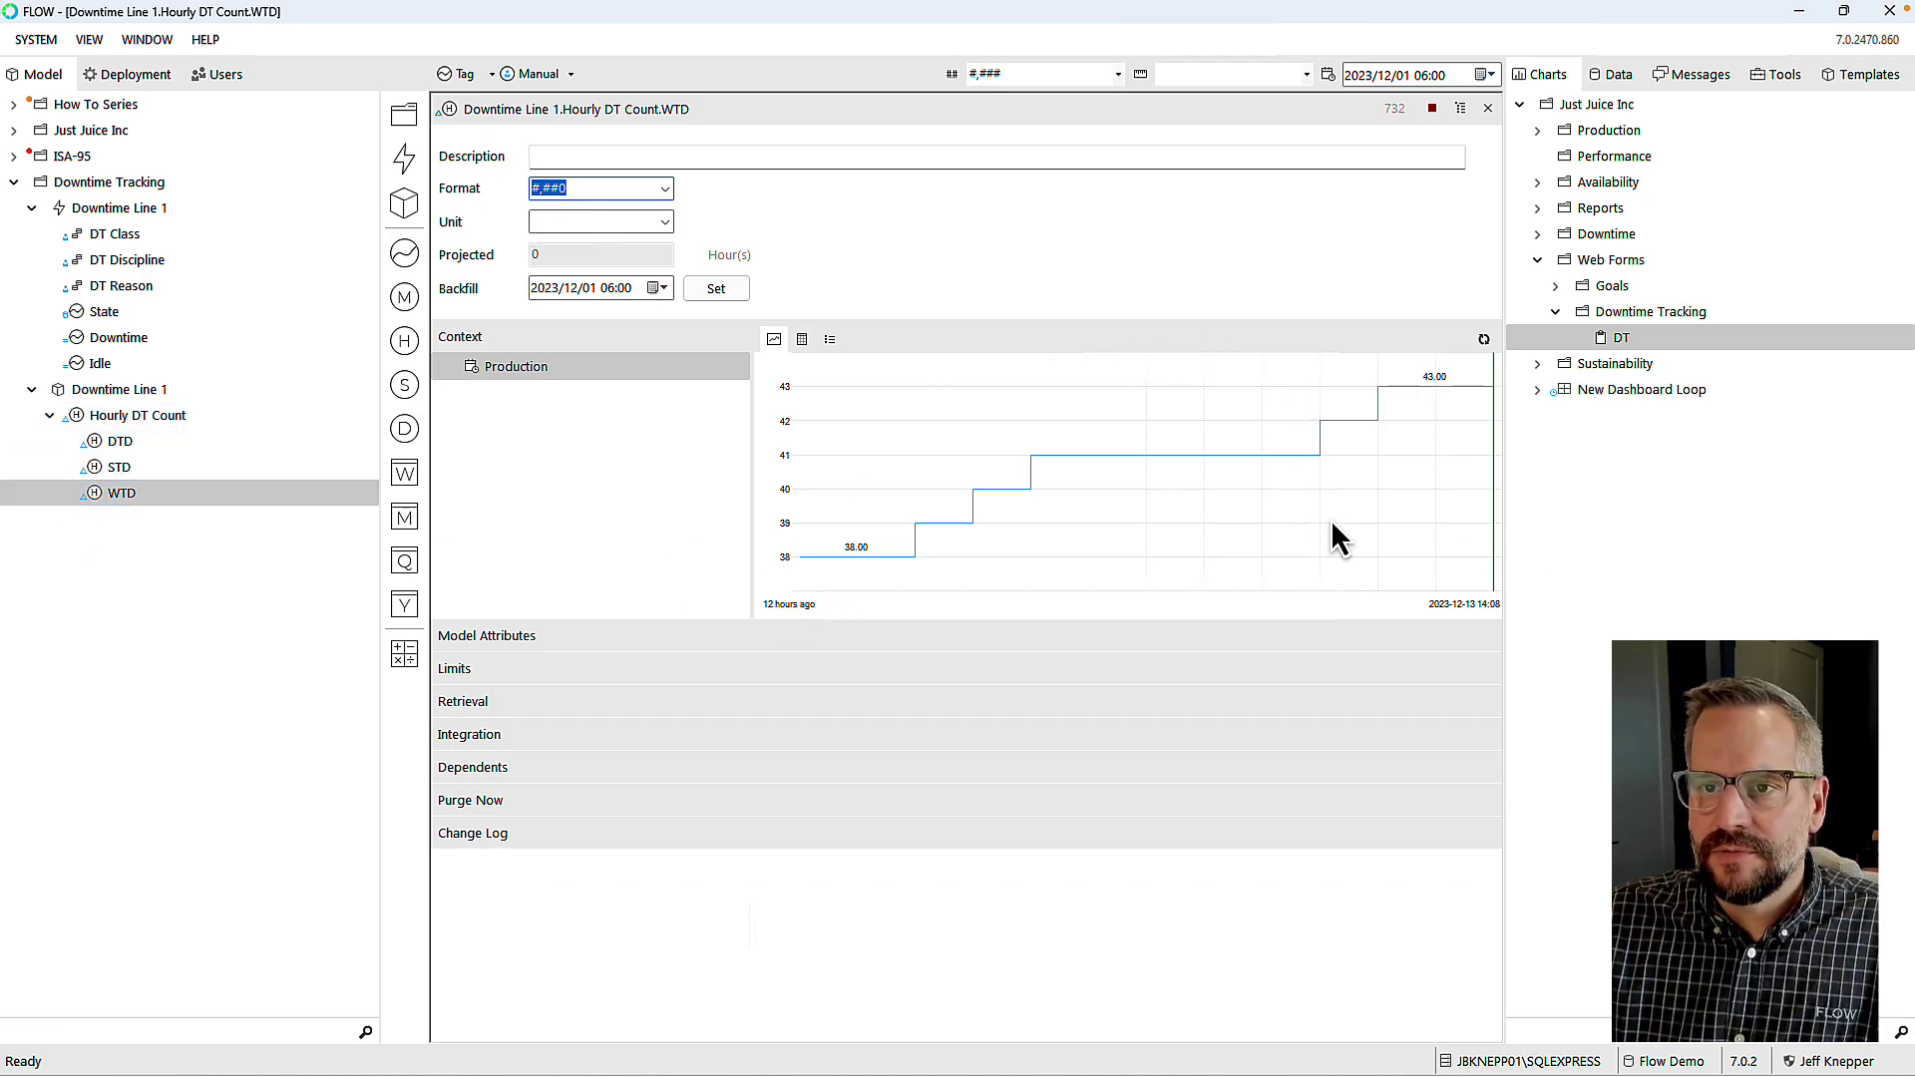
Step: Add a daily measure named Daily Unscheduled DT Count and move it below Hourly DT Count
{"action": "left_click", "coordinate": [50, 415]}
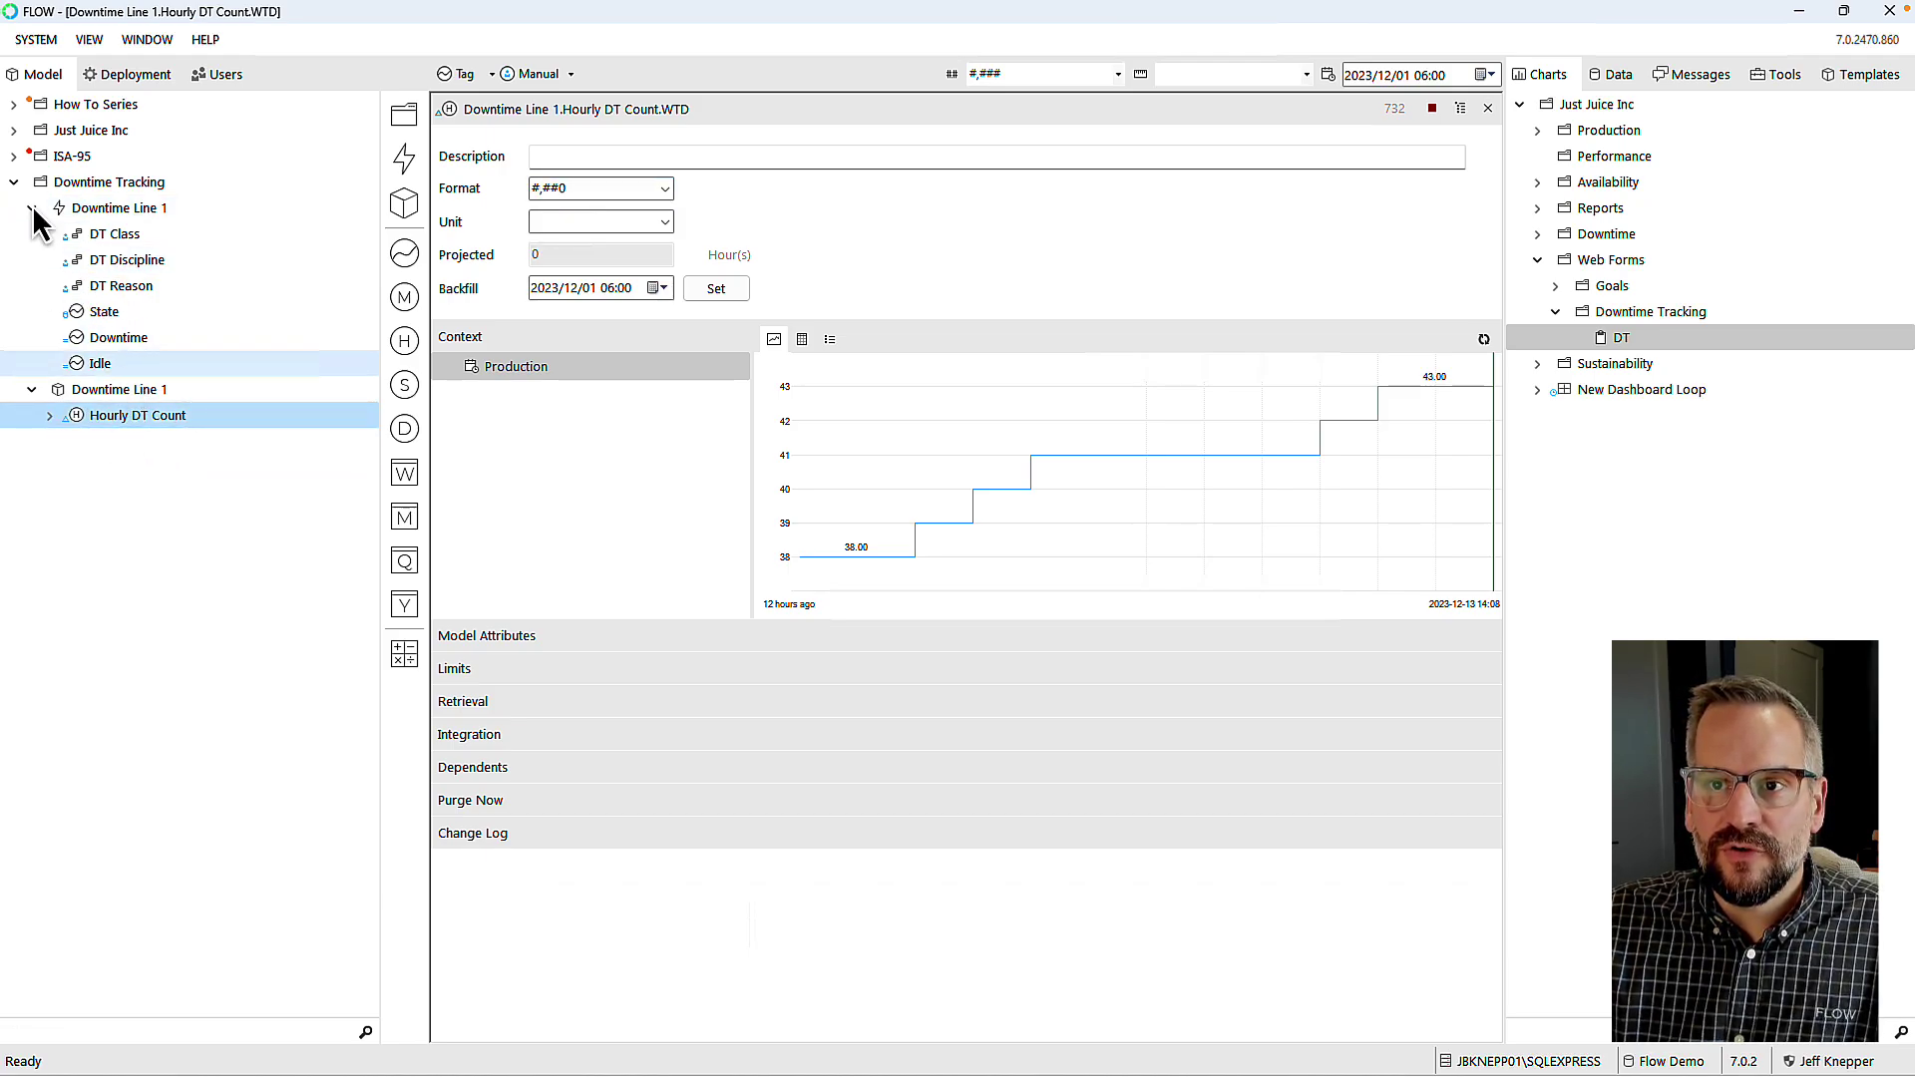
{"action": "left_click_drag", "start_coordinate": [60, 205], "coordinate": [407, 430]}
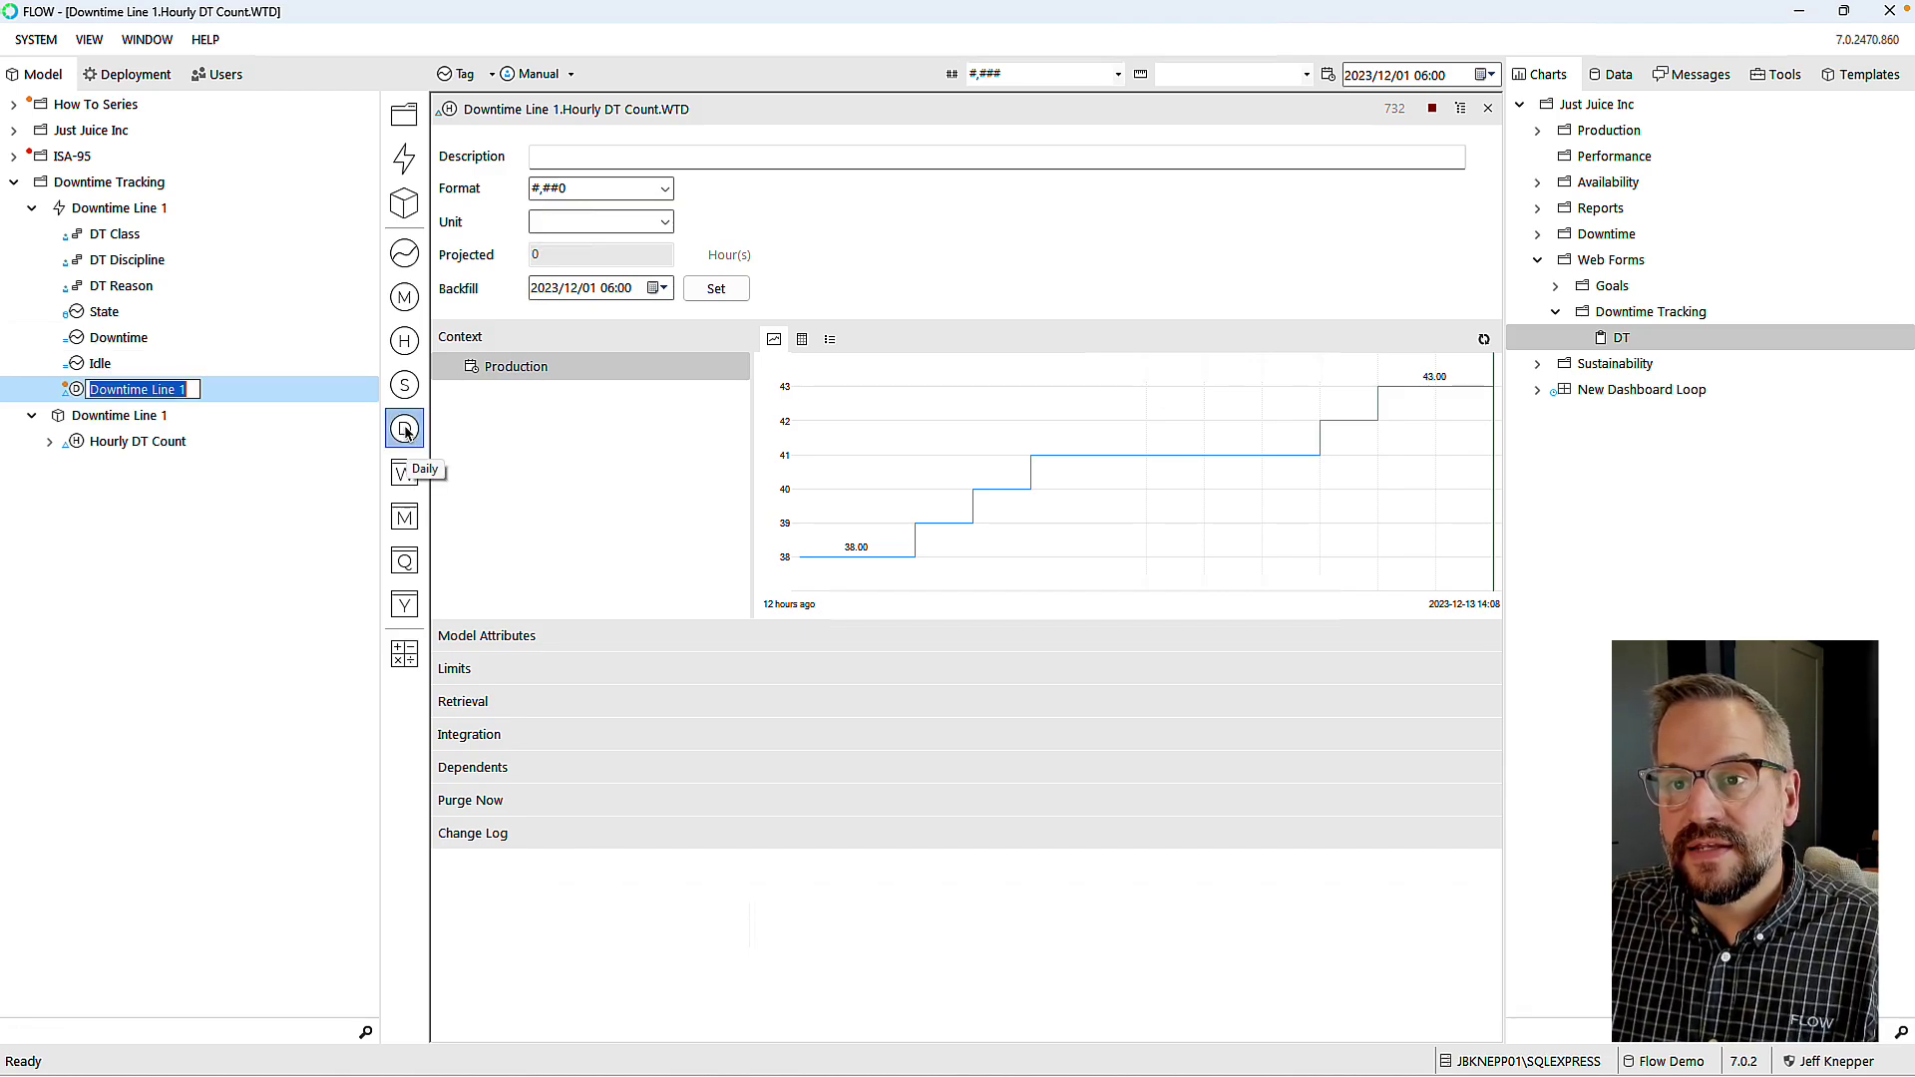
{"action": "type", "text": "Daily Unscheduled DT Count"}
{"action": "key", "text": "Return"}
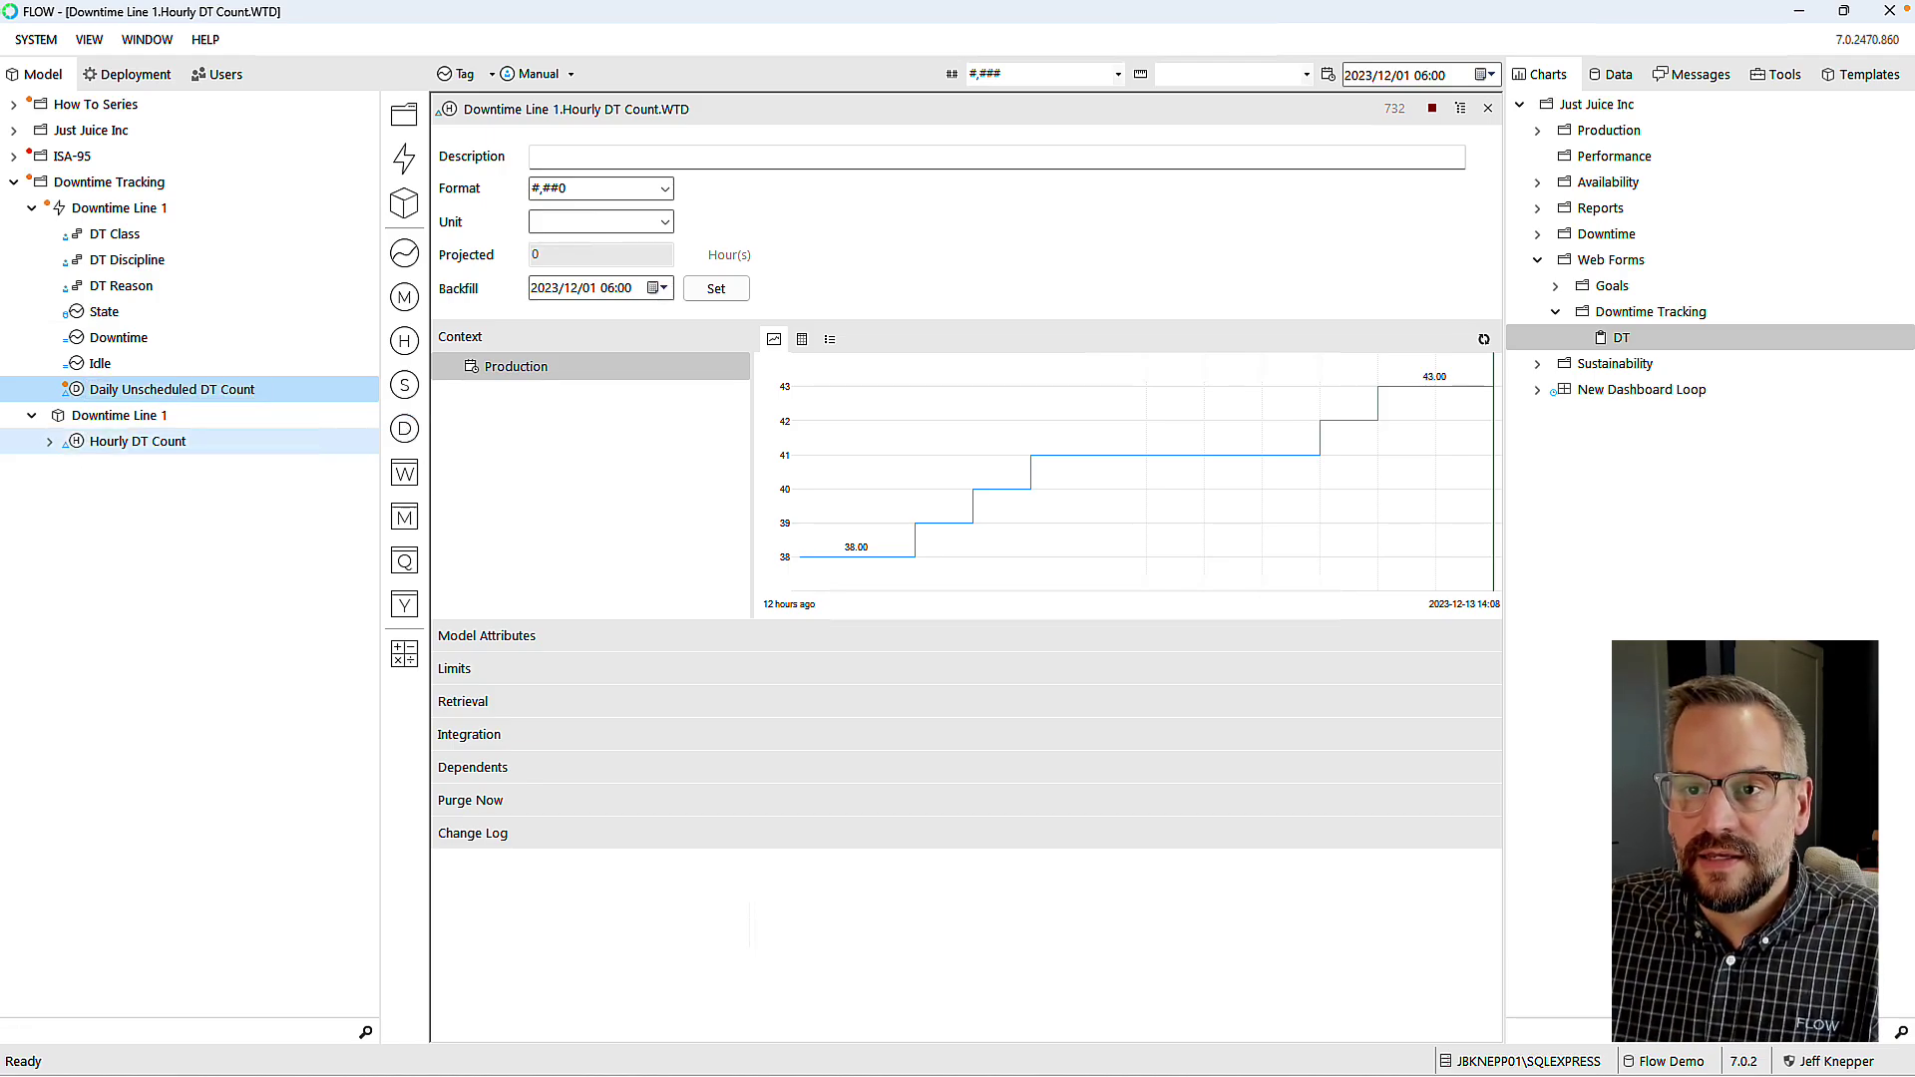
{"action": "left_click_drag", "start_coordinate": [76, 387], "coordinate": [62, 428]}
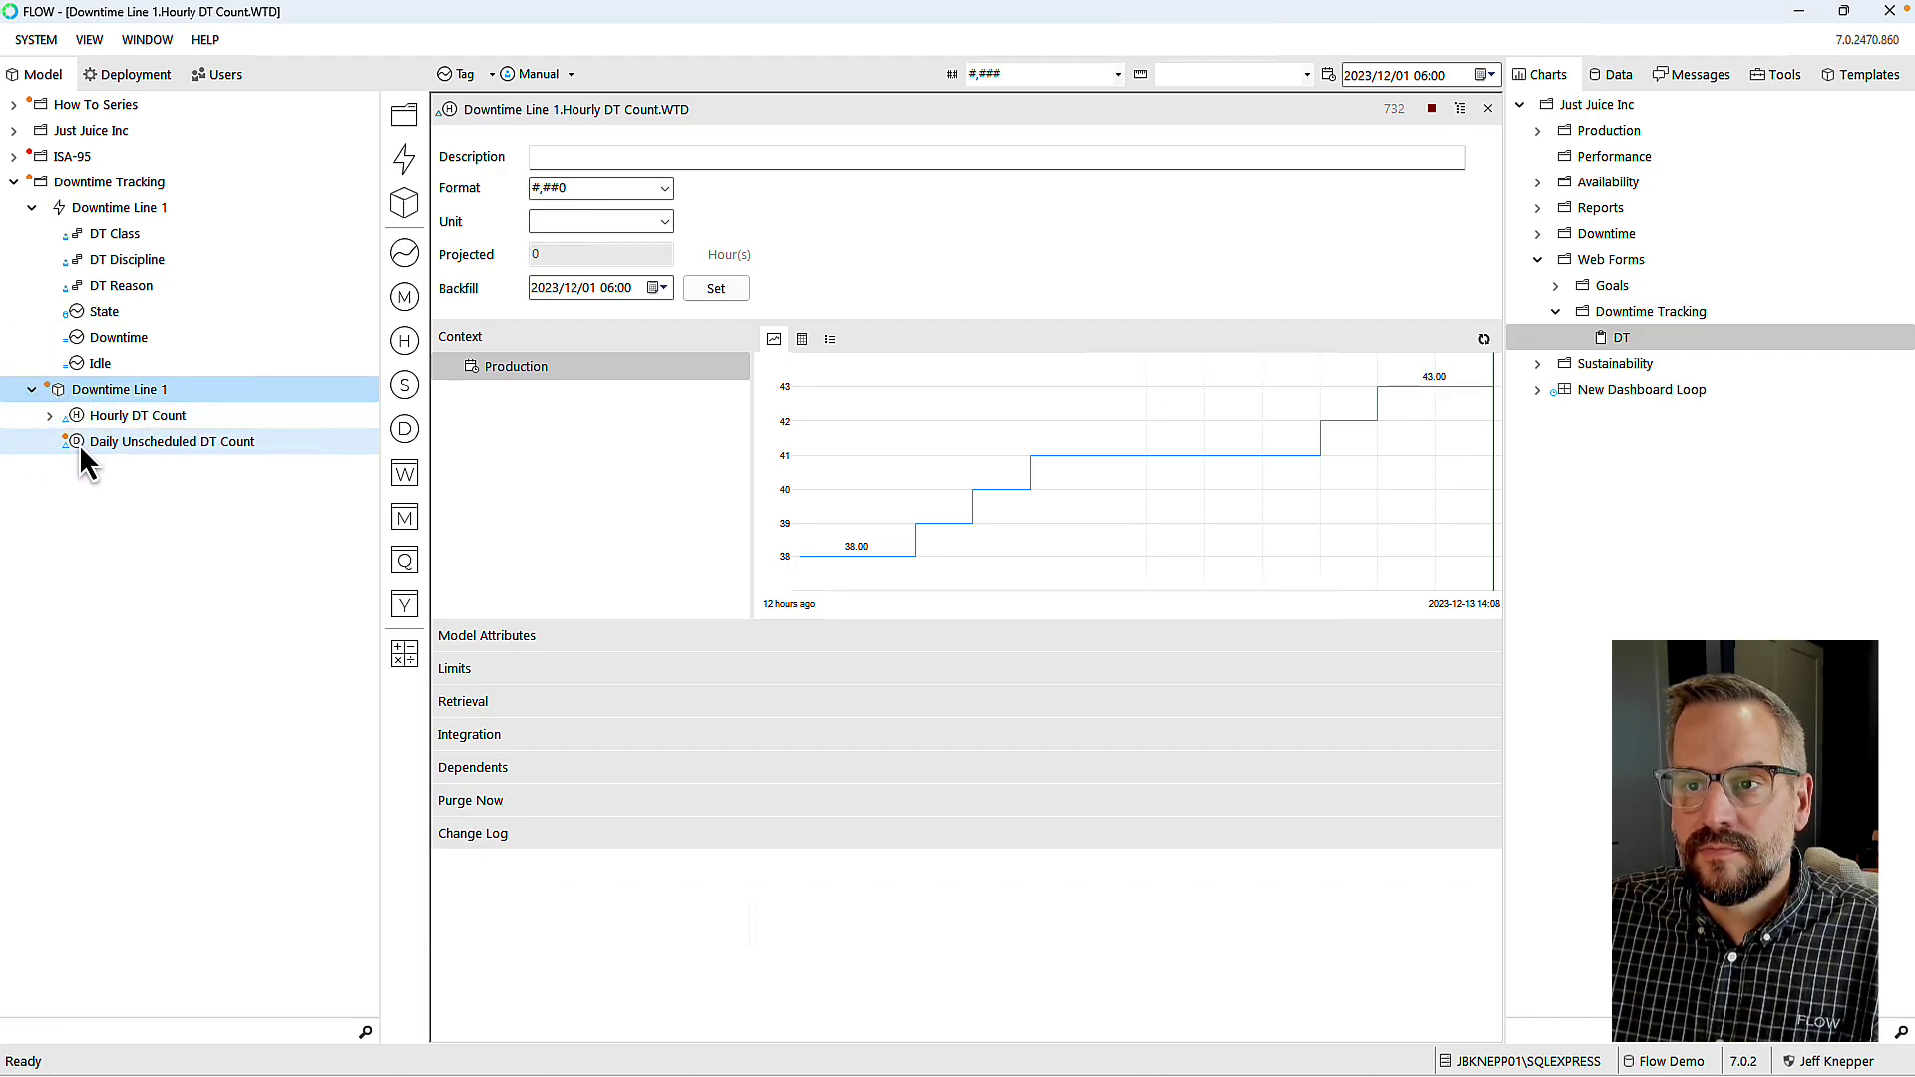
Step: Filter Daily Unscheduled DT Count to DT Class = Unscheduled, deploy it, and begin a WTD rollup
{"action": "left_click", "coordinate": [80, 443]}
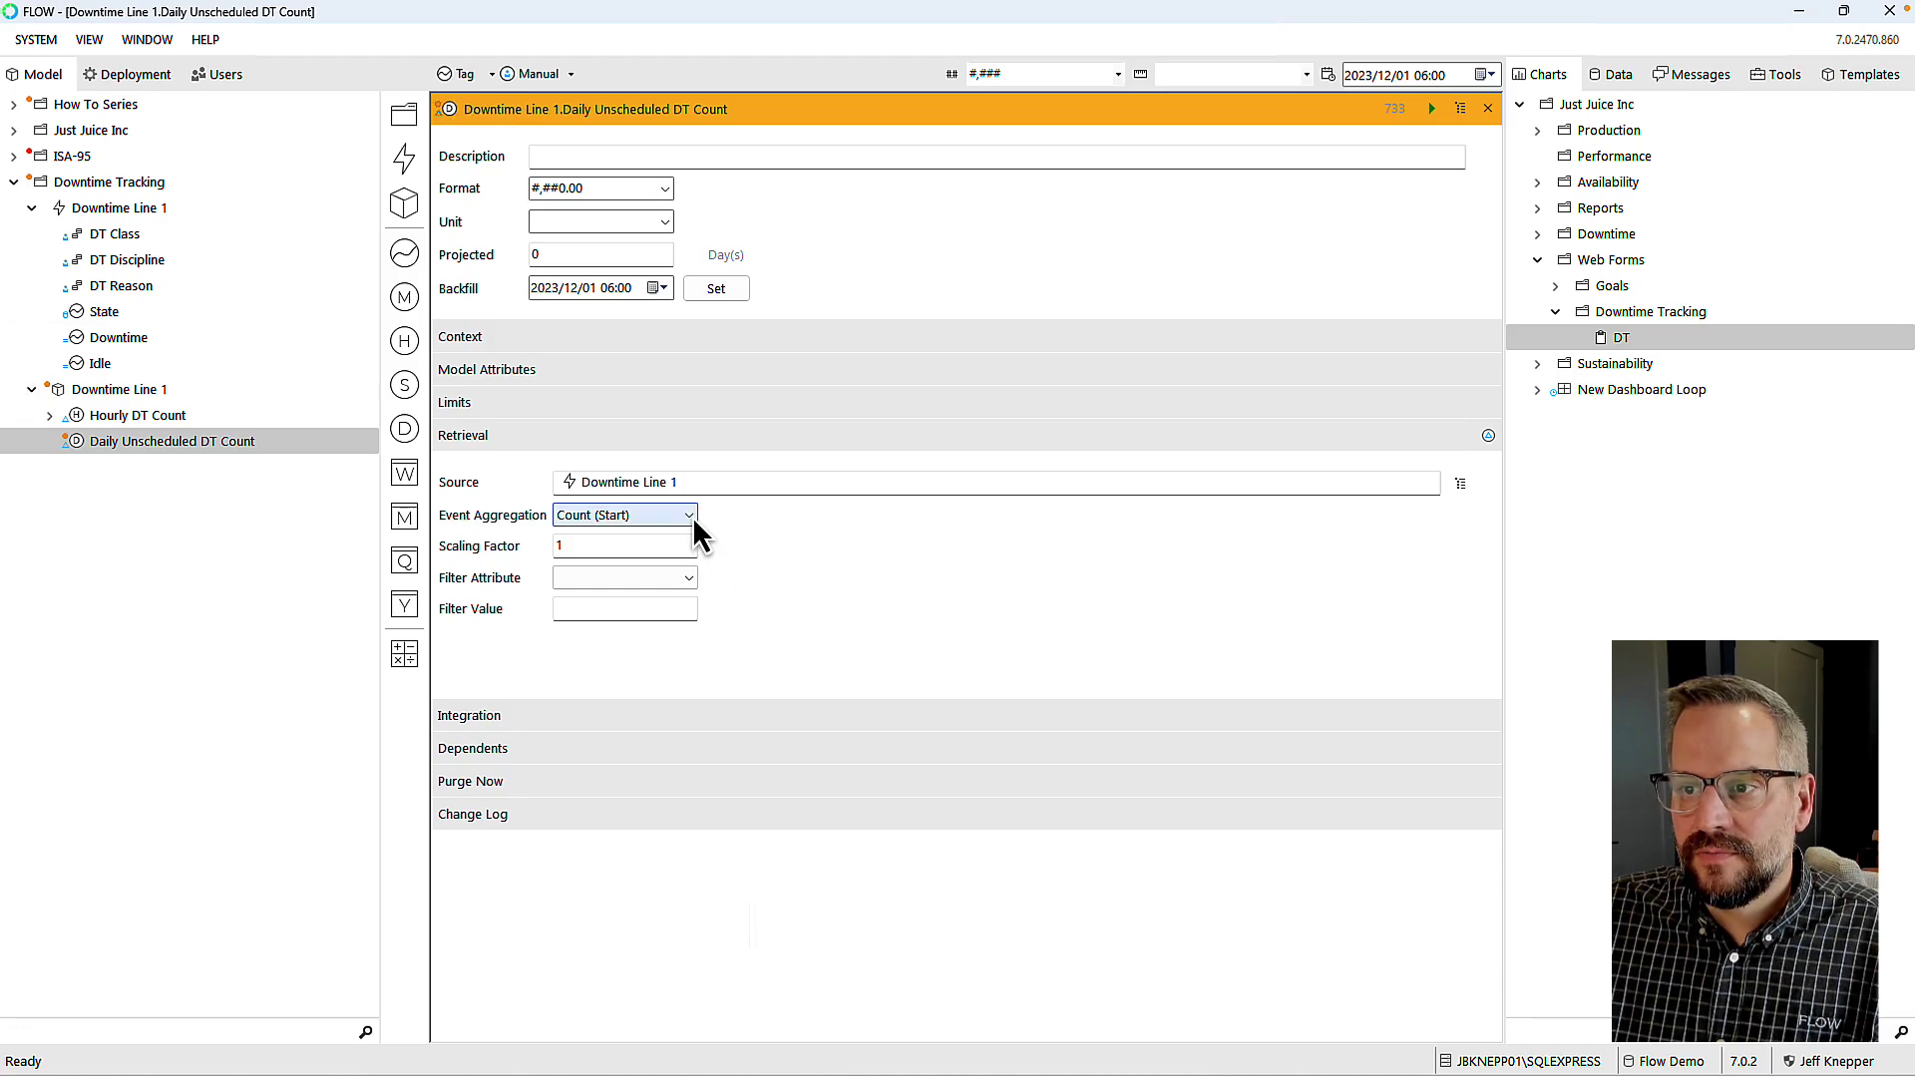
{"action": "left_click", "coordinate": [661, 583]}
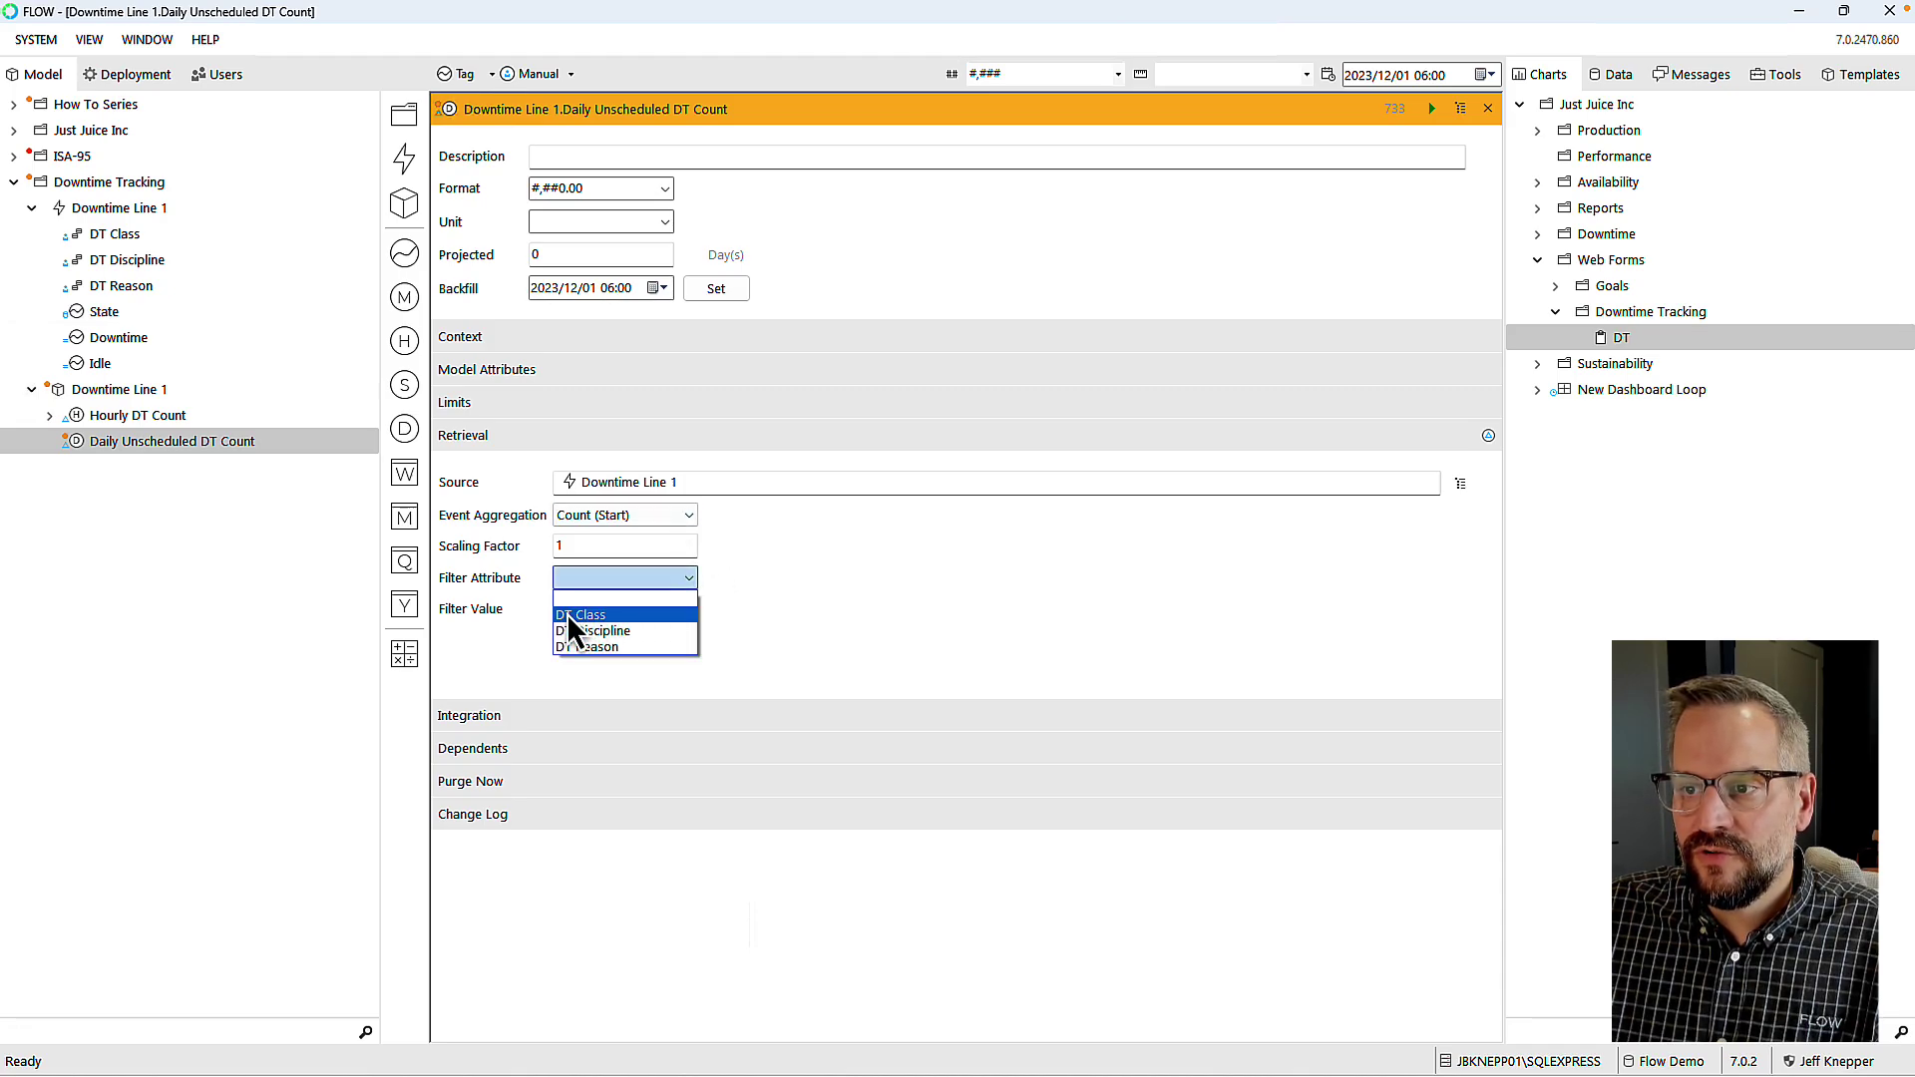
{"action": "left_click", "coordinate": [584, 614]}
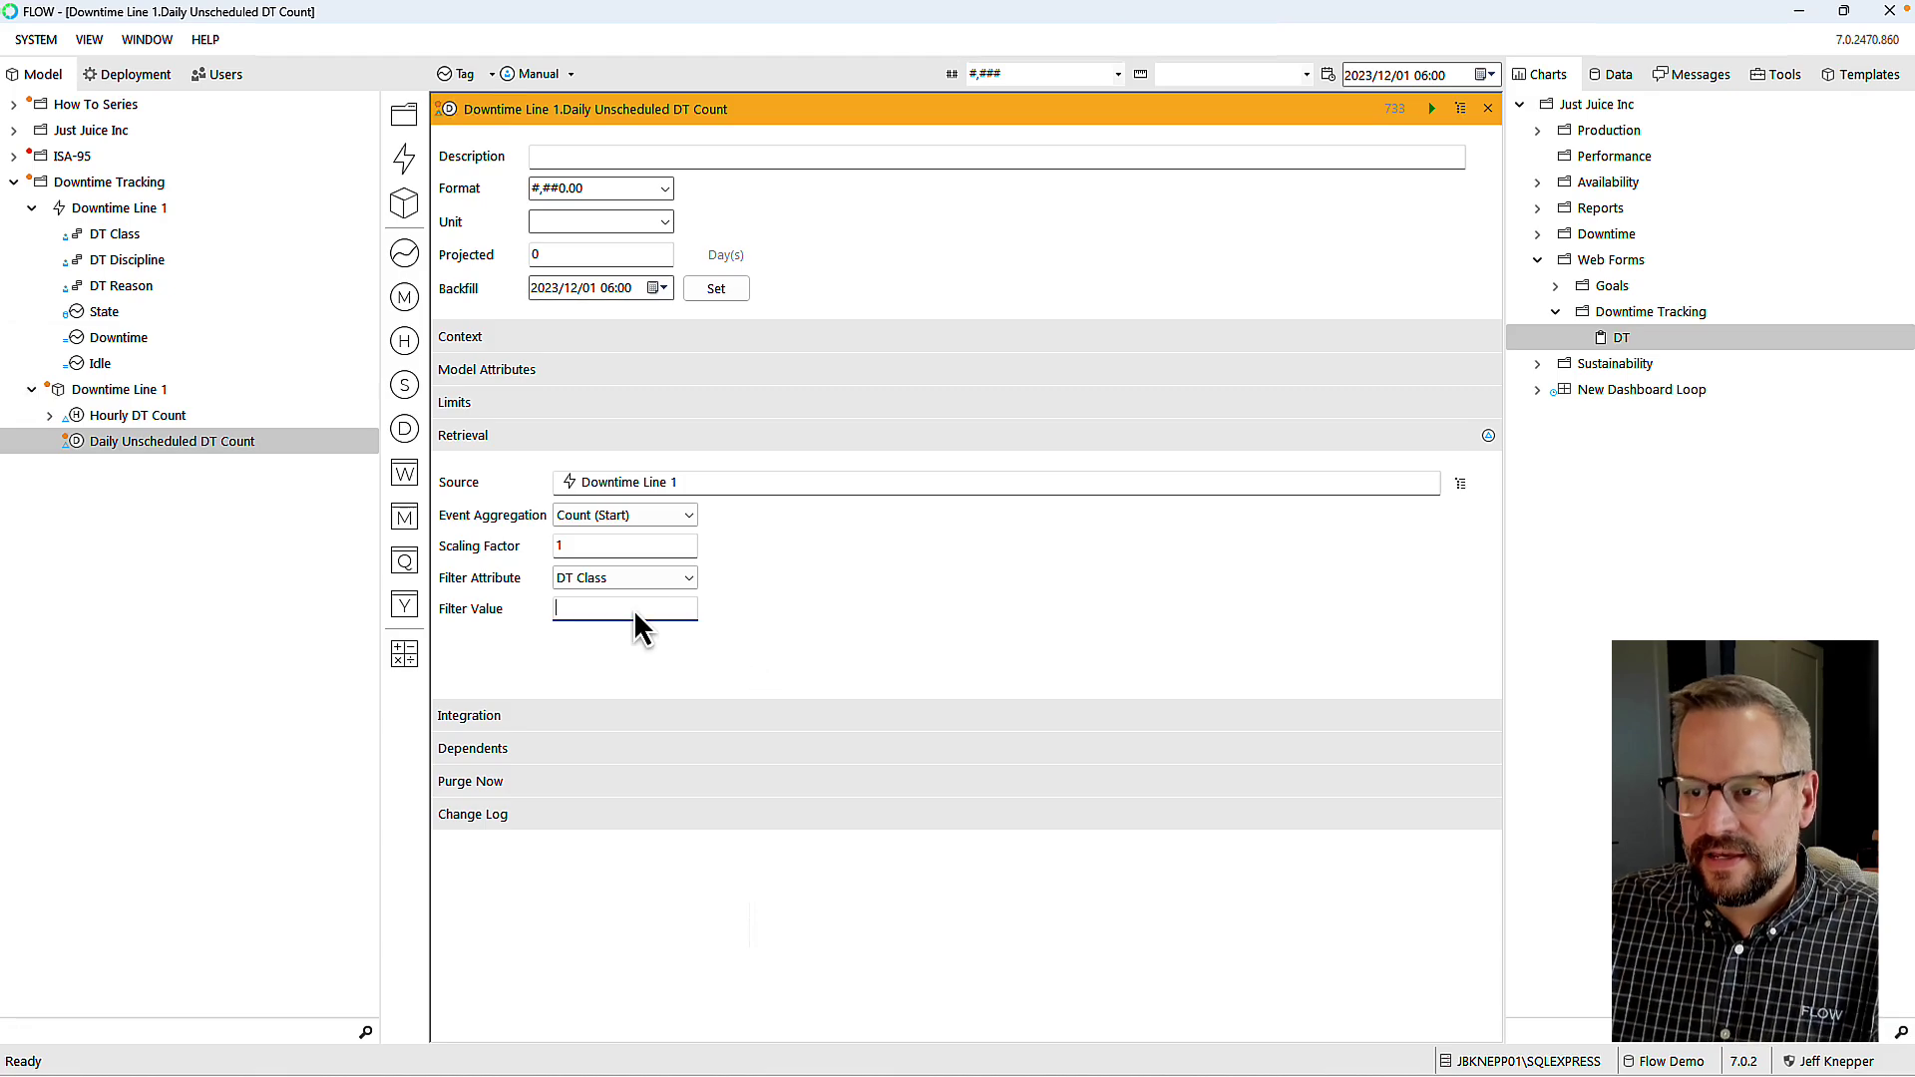
{"action": "type", "text": "Unsch"}
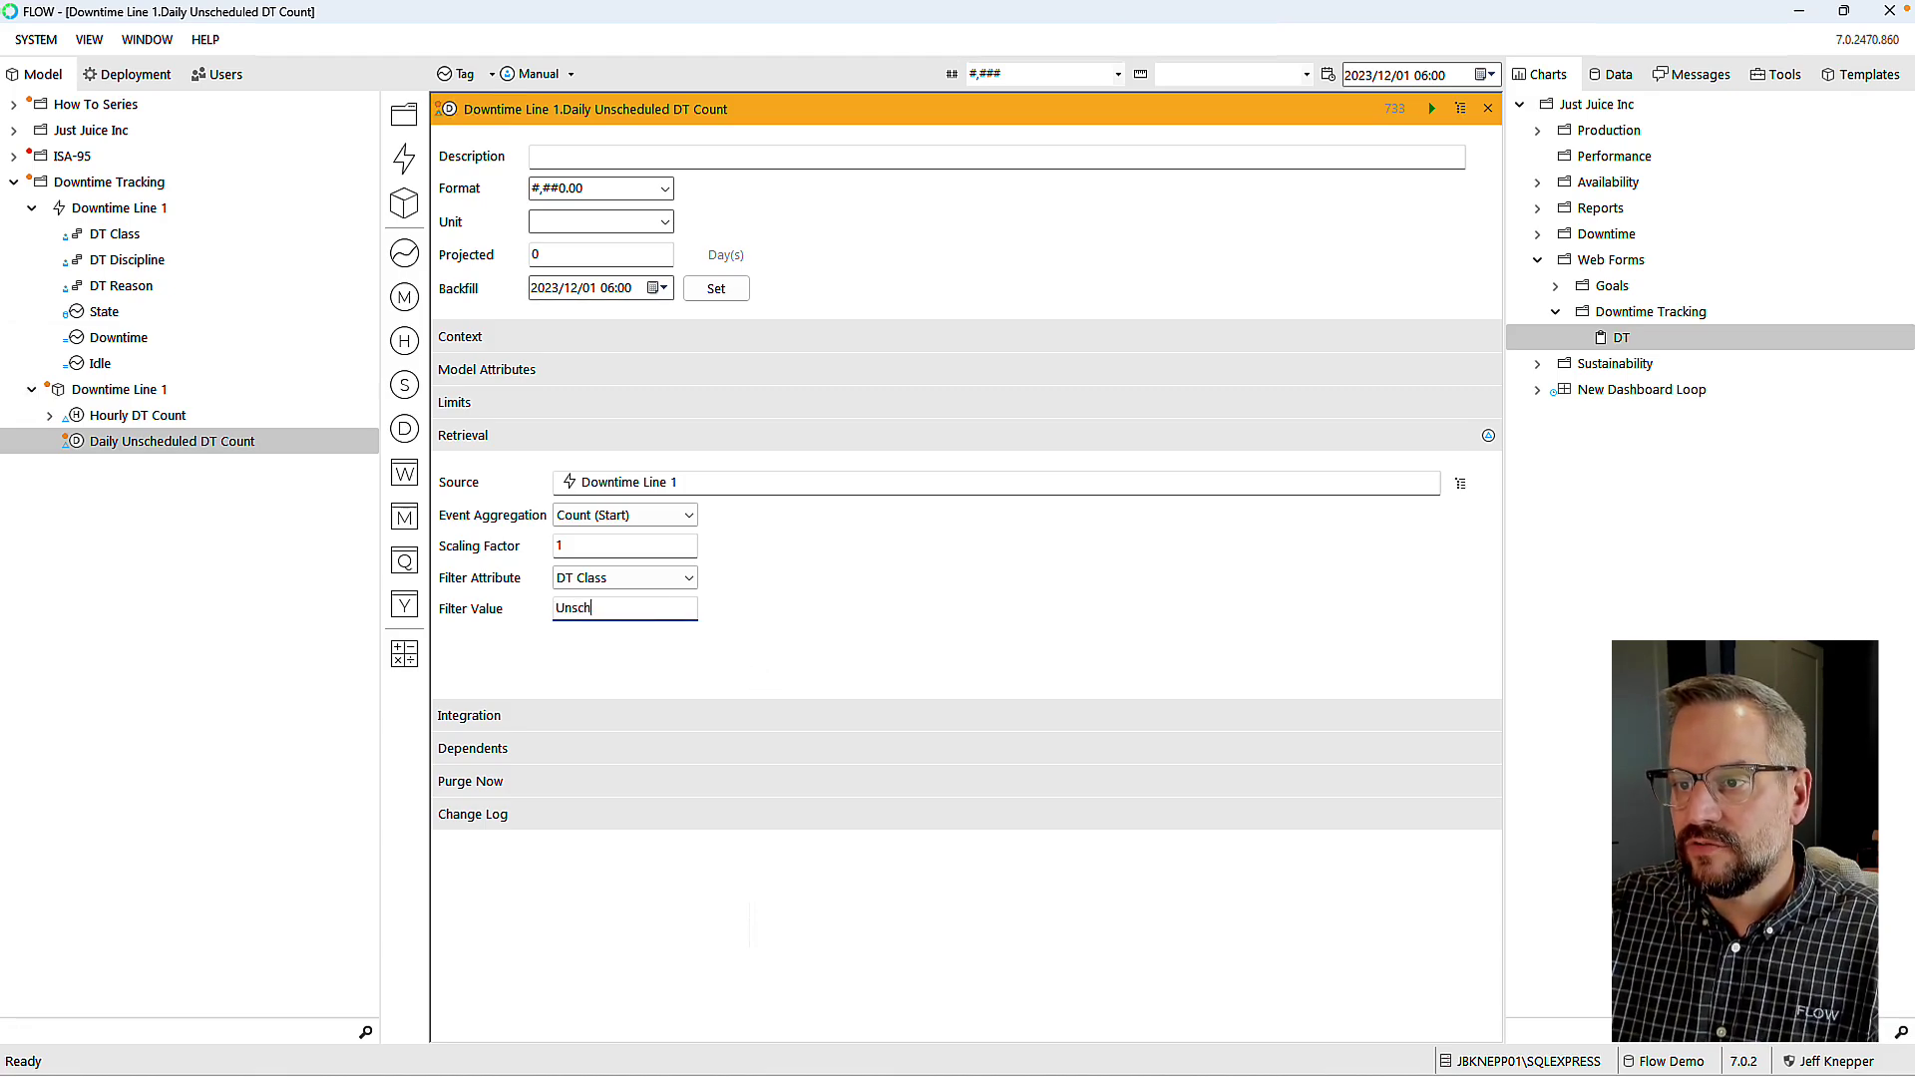
{"action": "type", "text": "eduled"}
{"action": "key", "text": "Tab"}
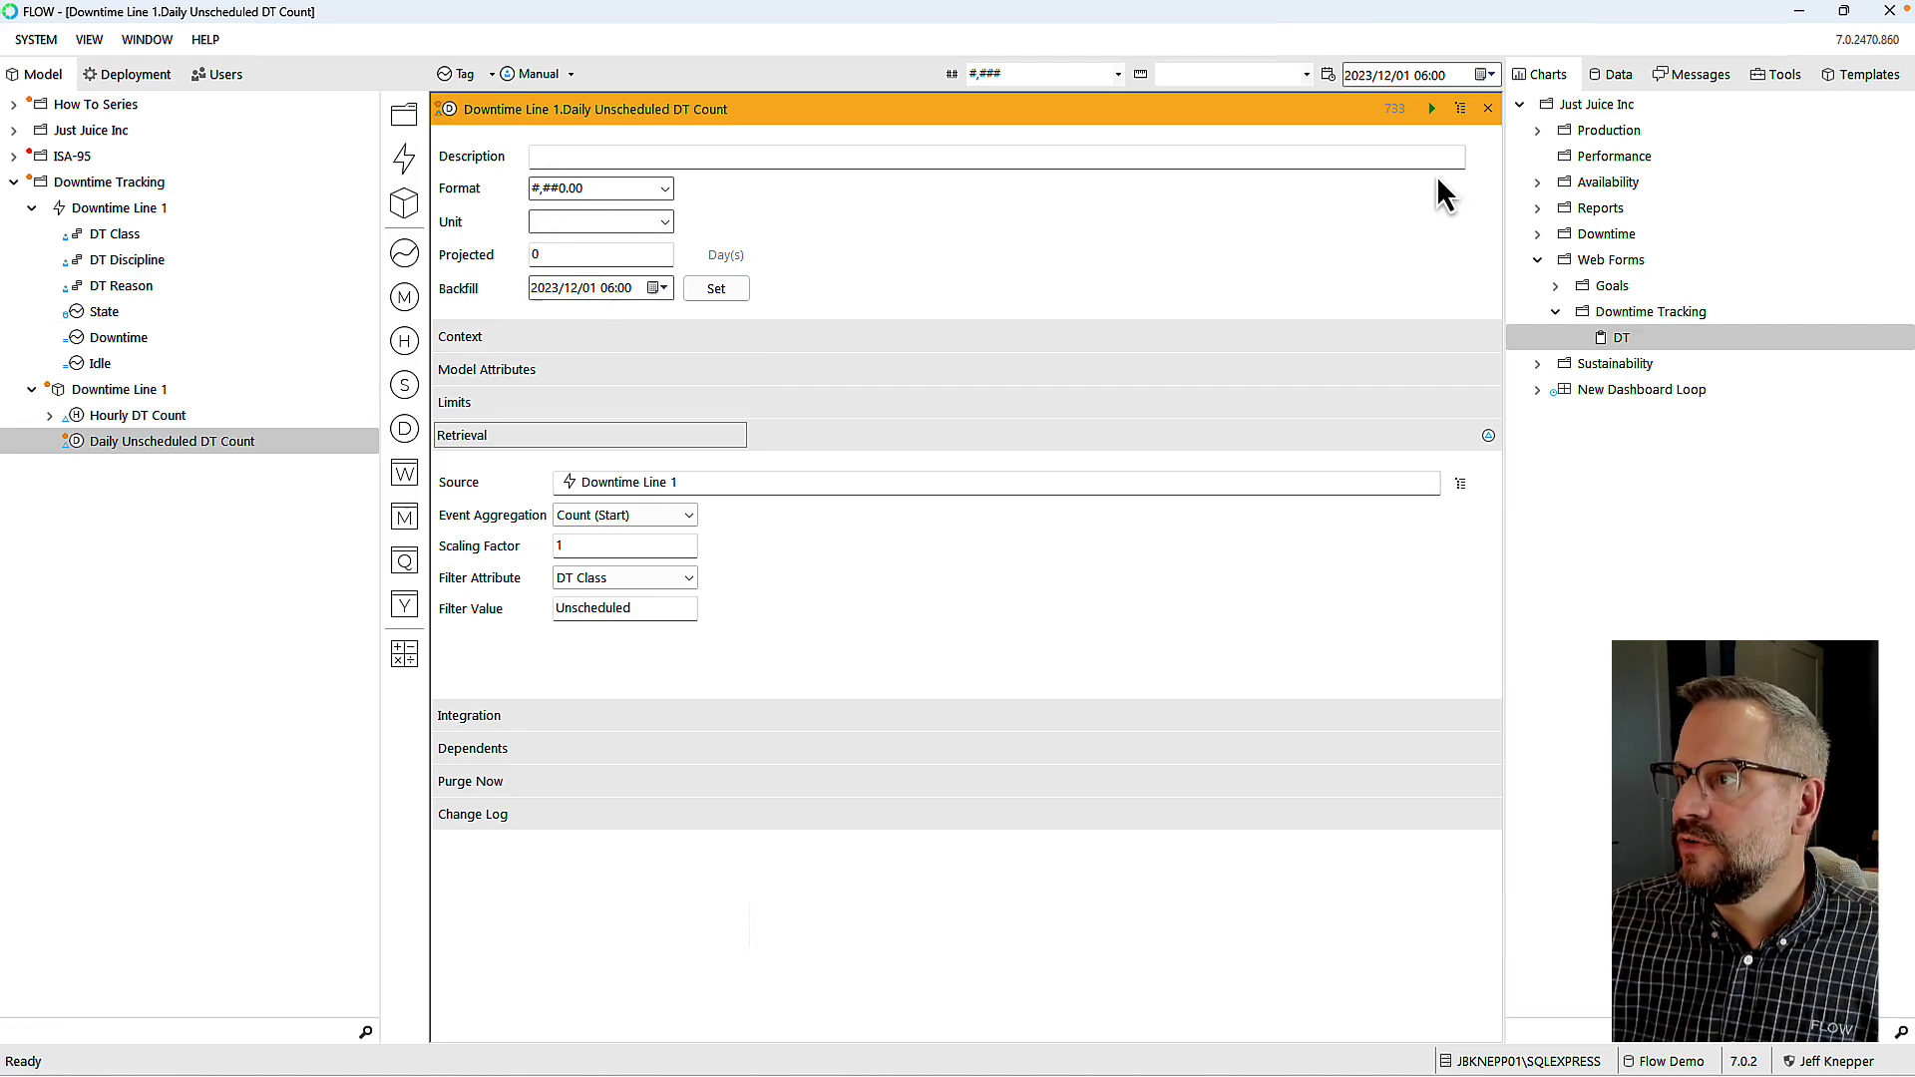
{"action": "left_click", "coordinate": [1430, 105]}
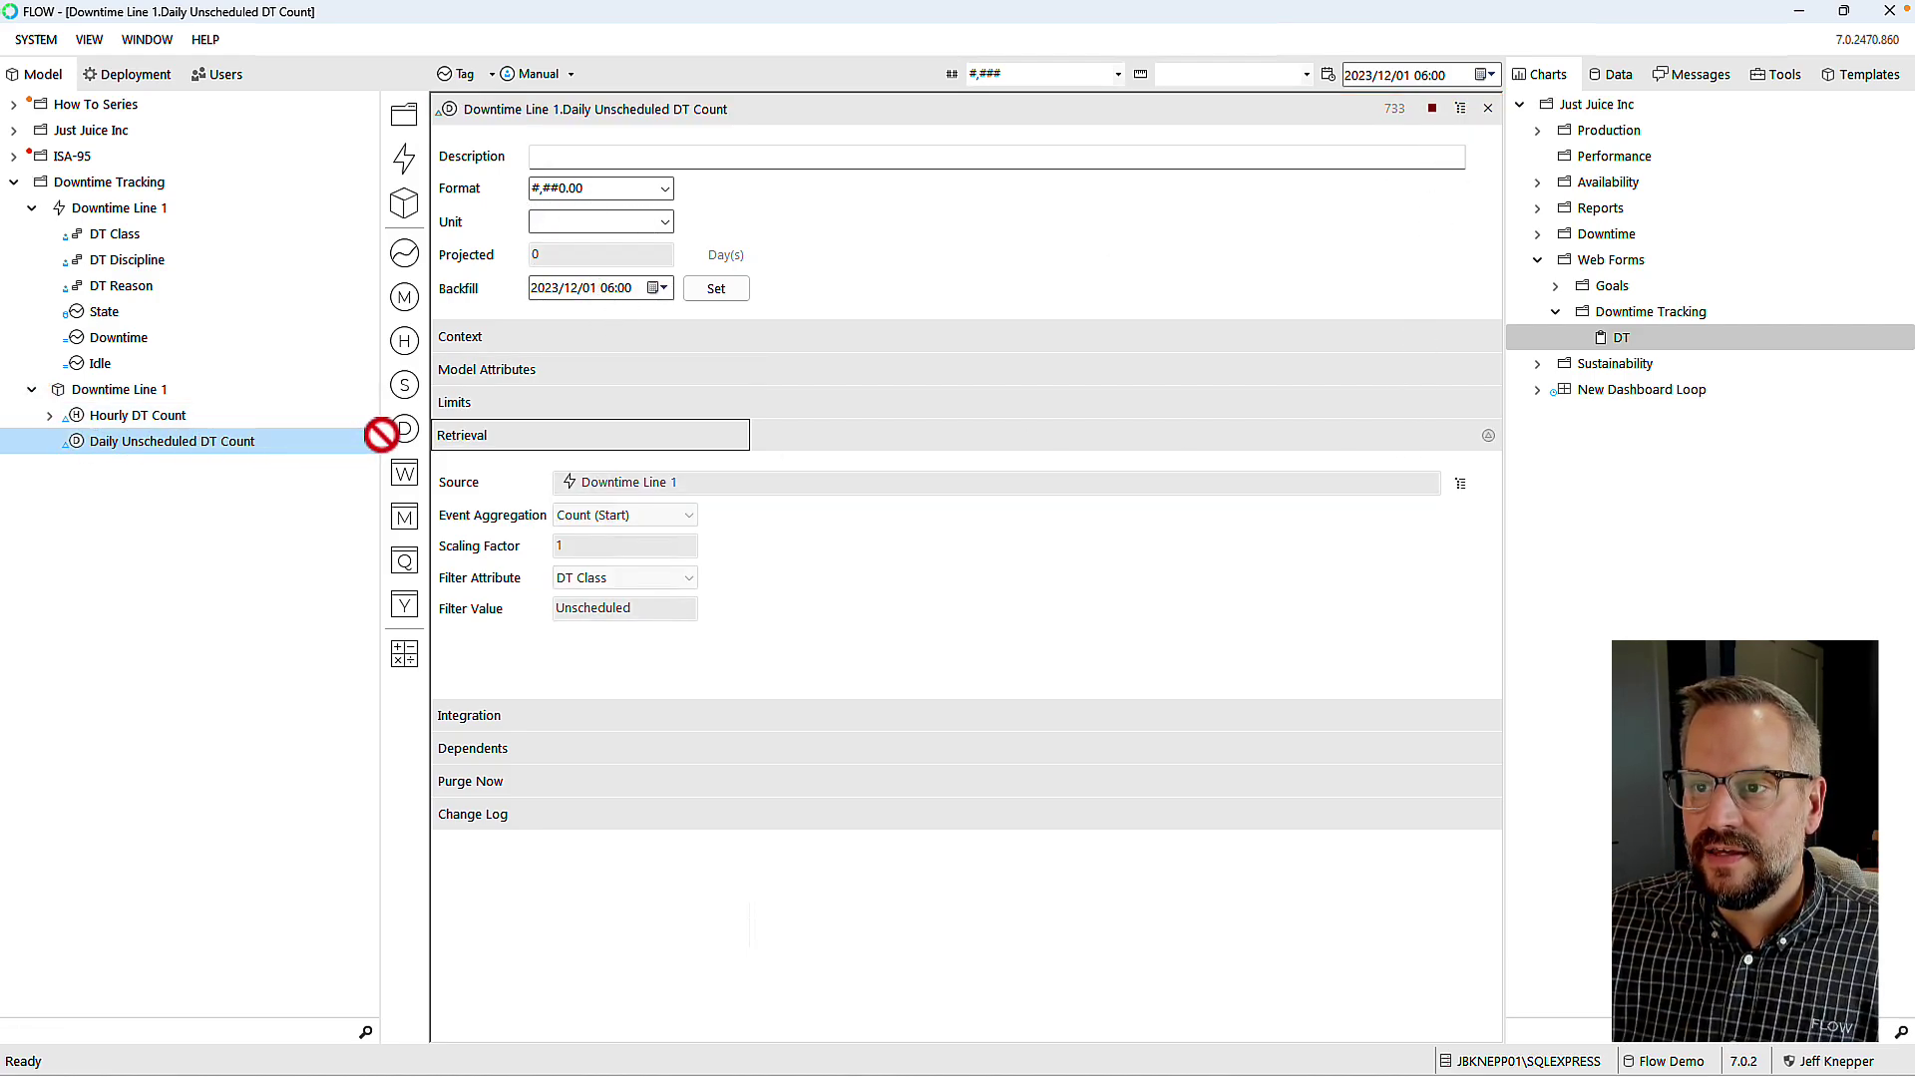
{"action": "type", "text": "WTD"}
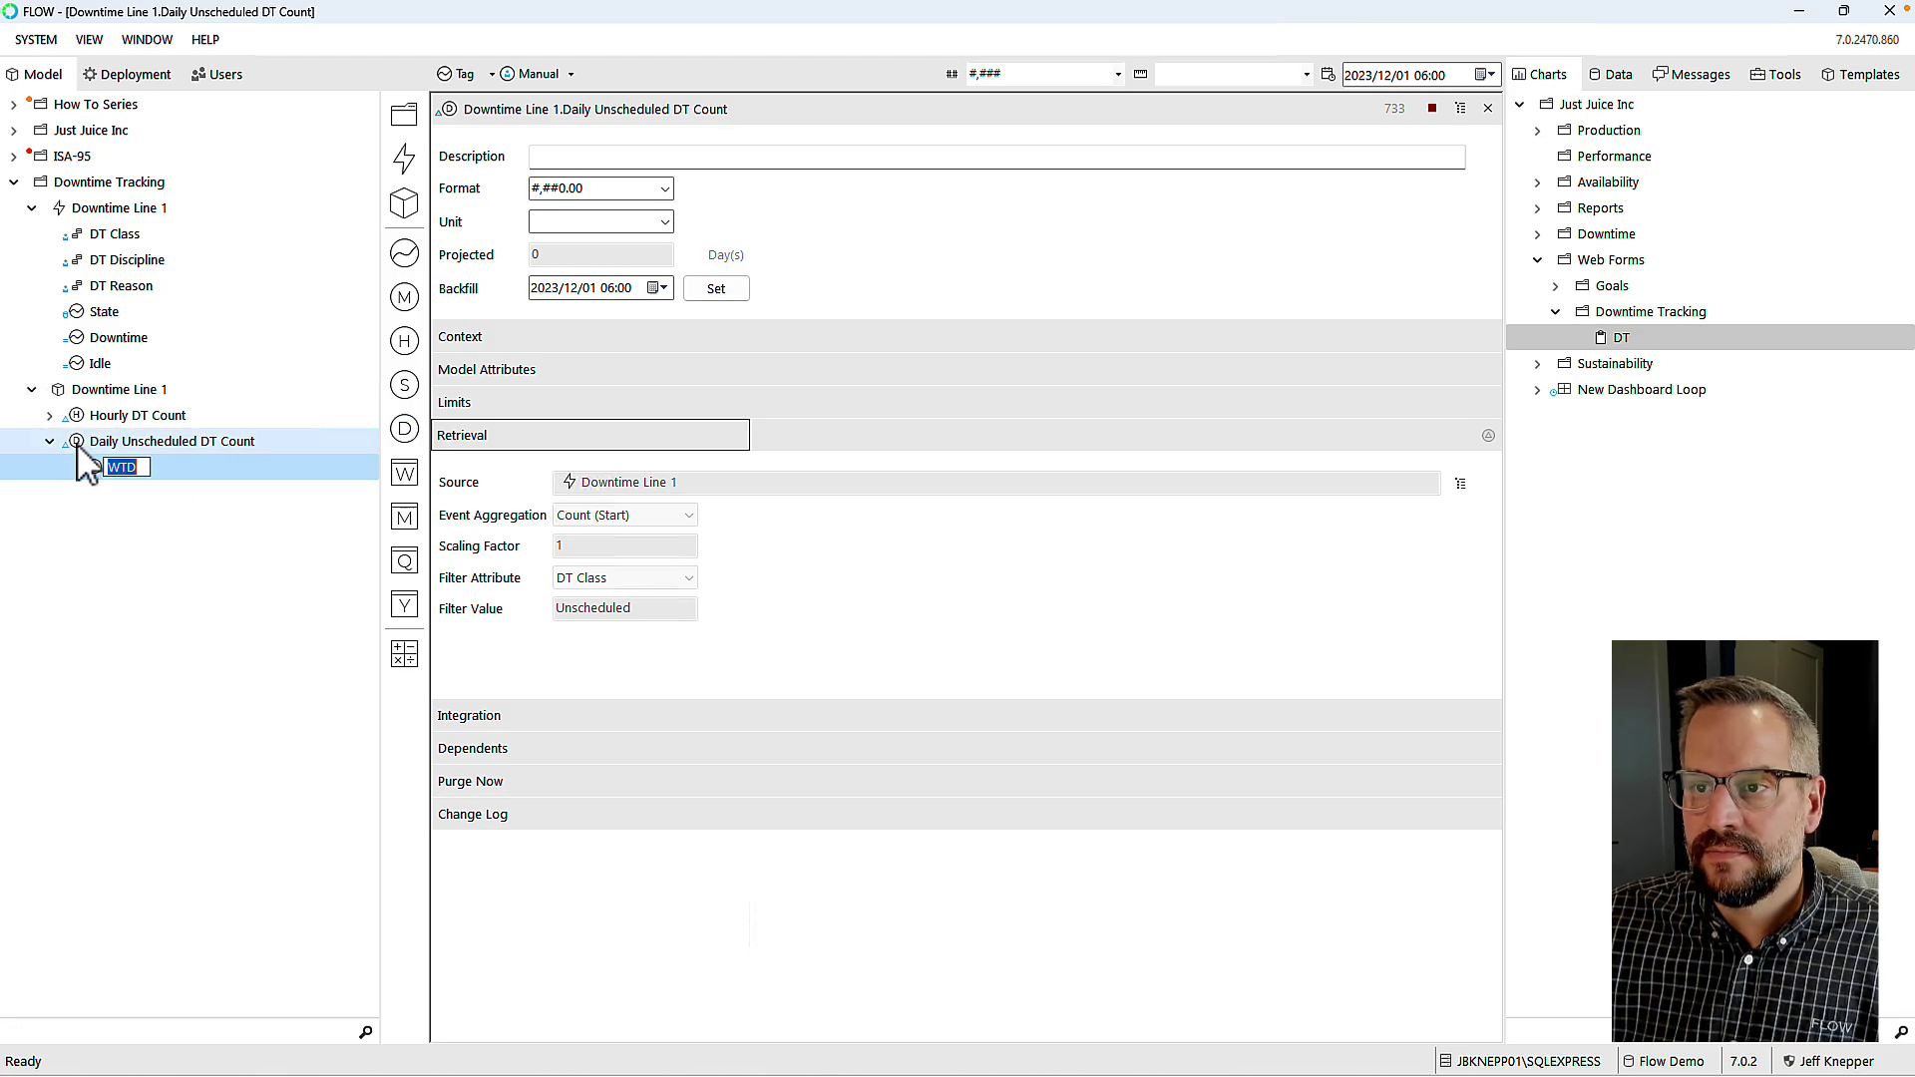